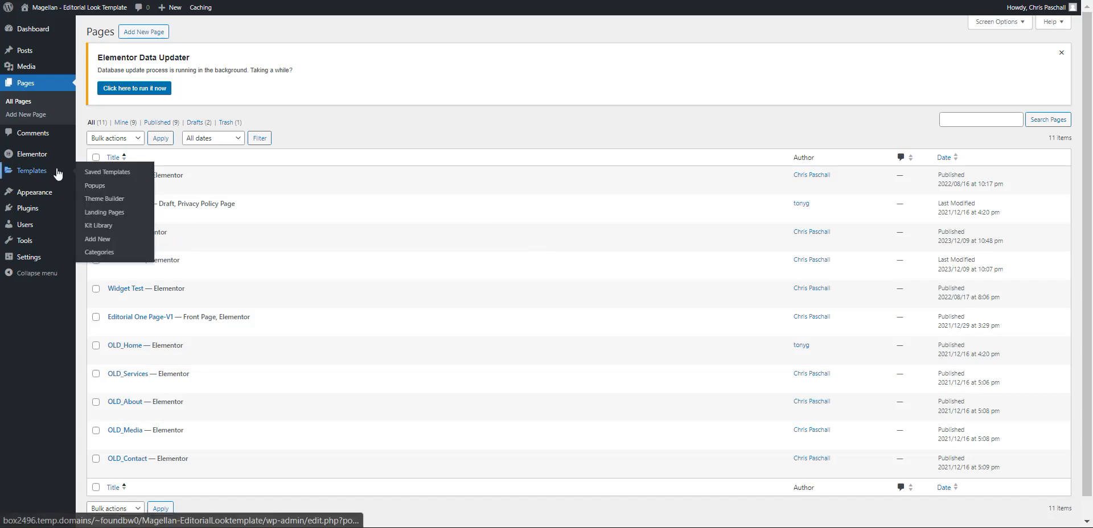
Review the site's Additional CSS in the theme customizer and return to the admin pages list.
mouse_move(48, 194)
left_click(91, 208)
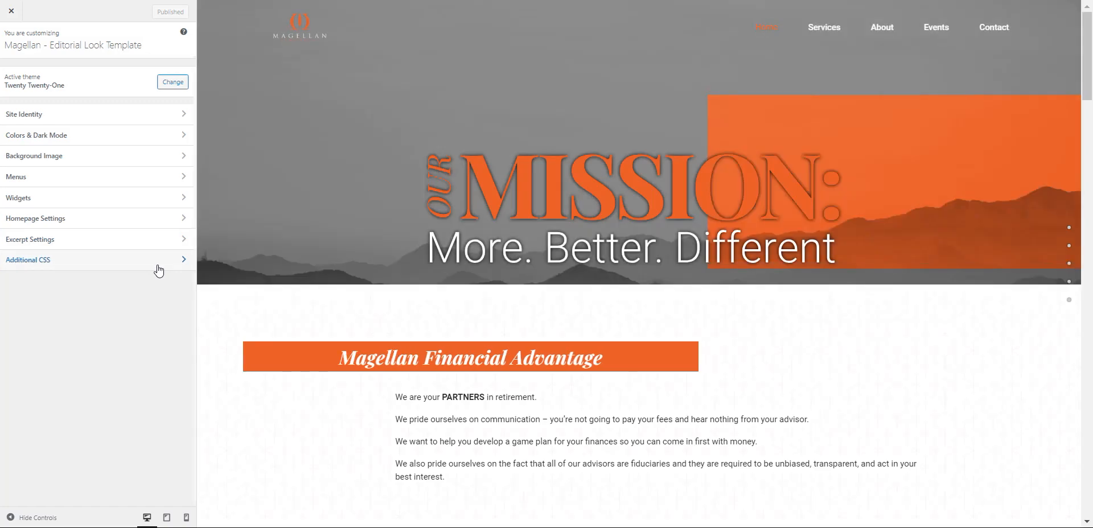
left_click(159, 271)
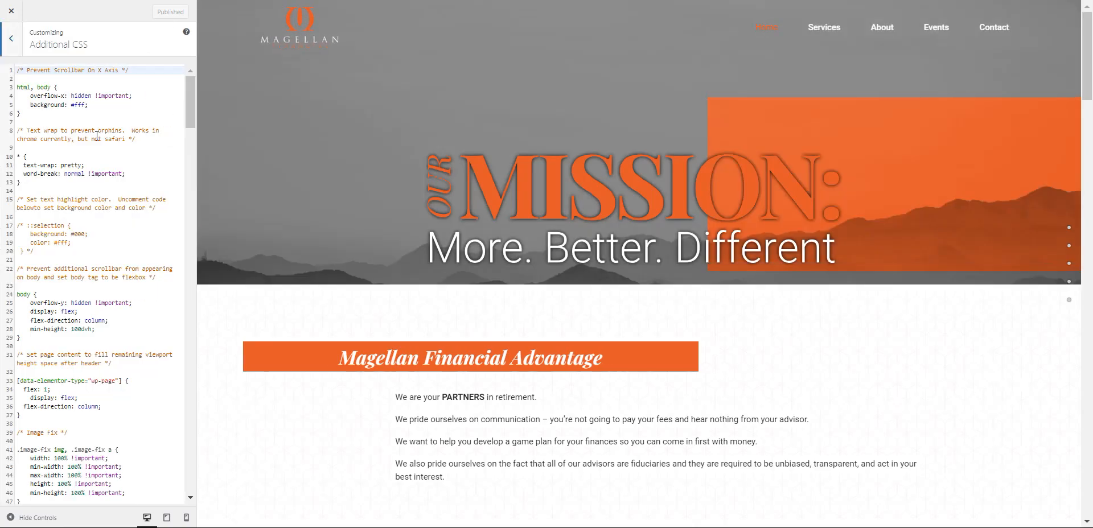
scroll(83, 154, "down", 20)
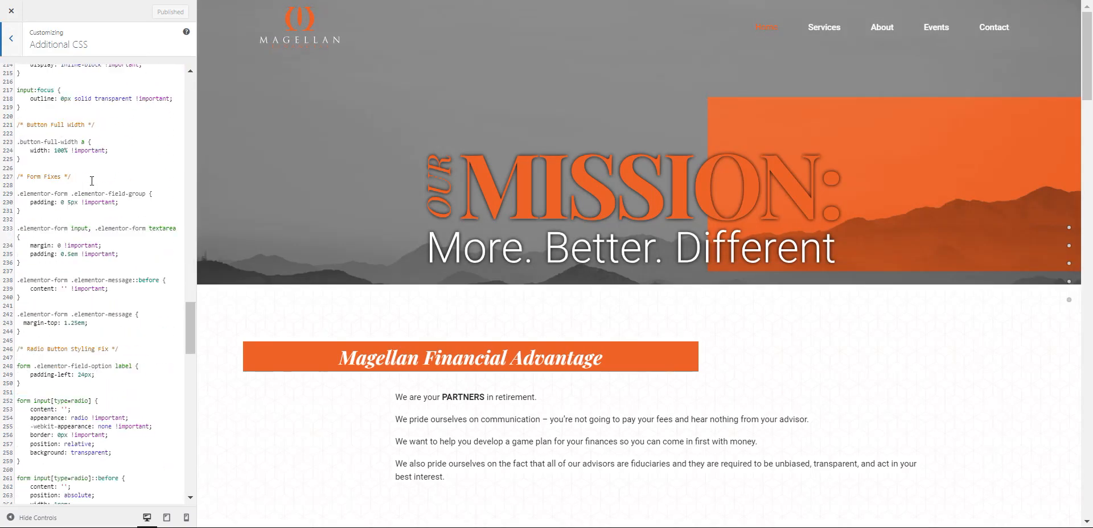
scroll(110, 374, "up", 20)
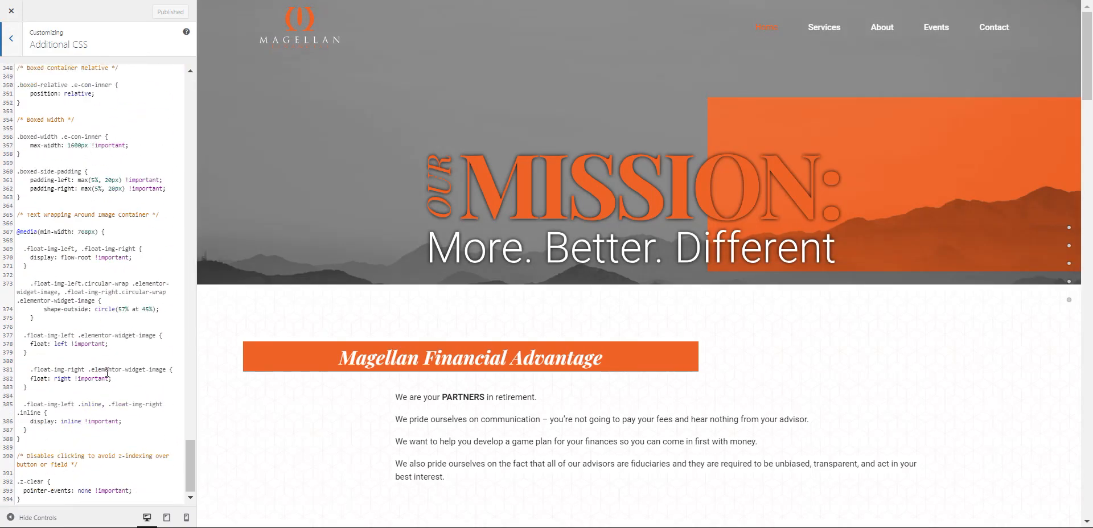
scroll(107, 371, "up", 3)
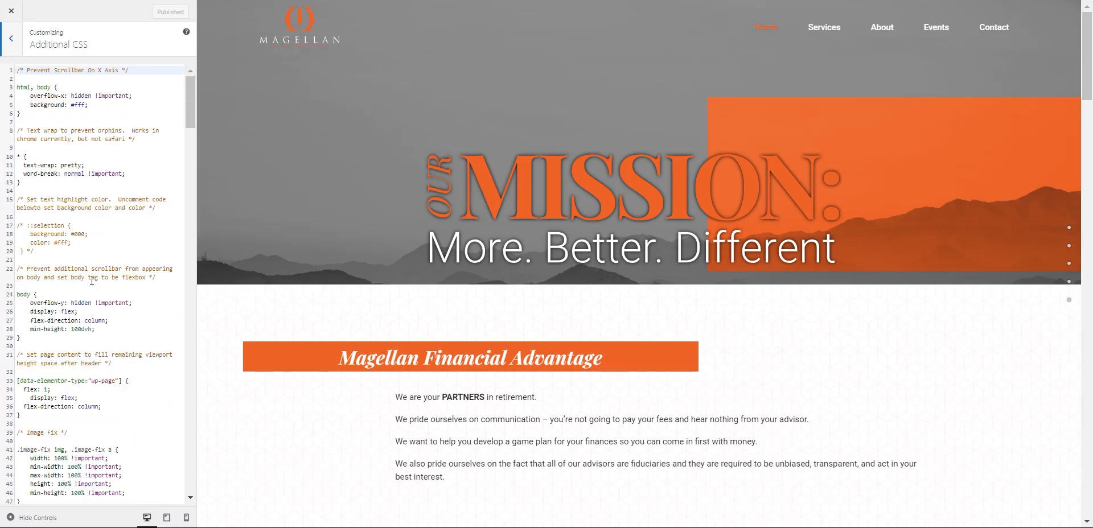
left_click(14, 38)
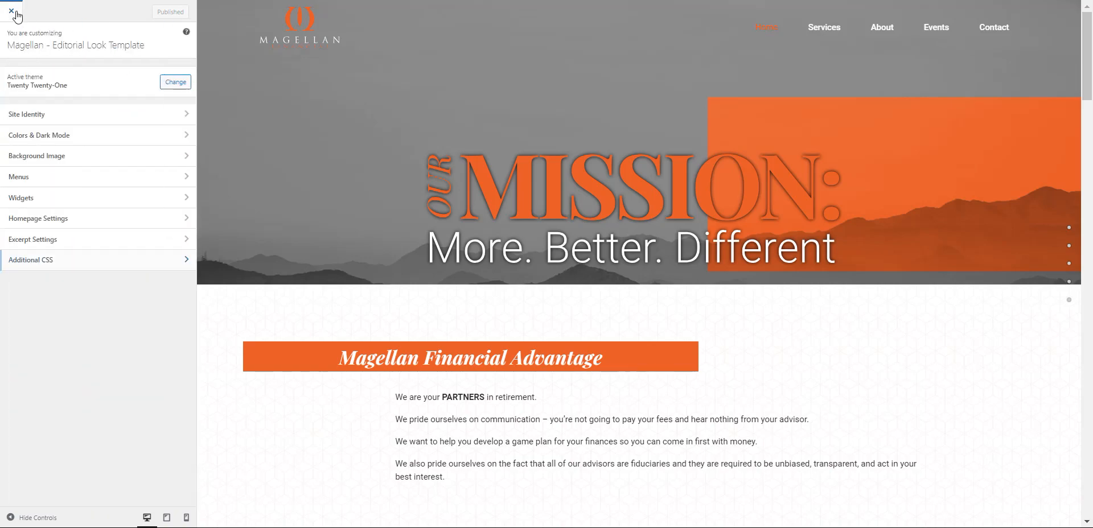
left_click(17, 15)
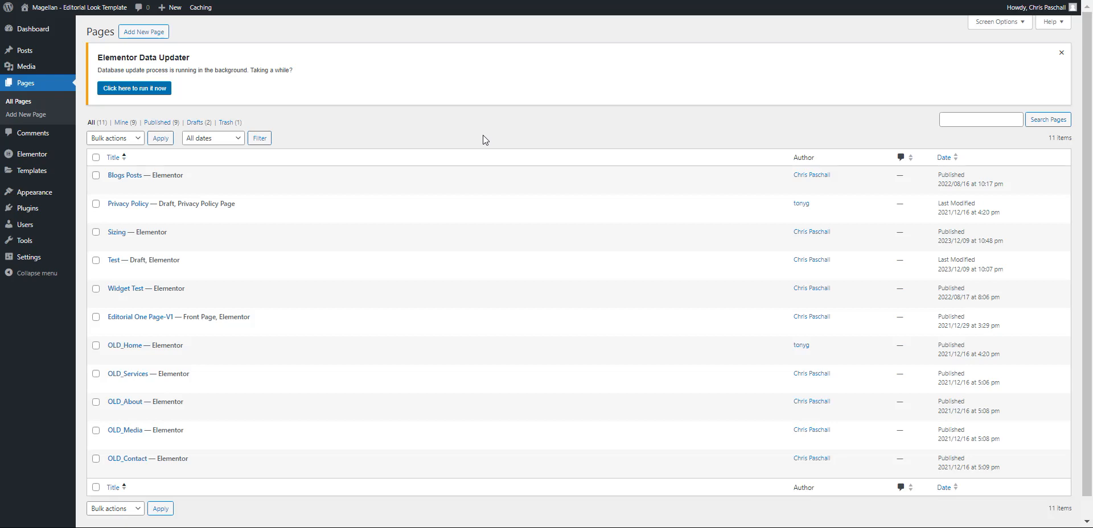
Examine the available service integrations in the Elementor settings.
mouse_move(52, 158)
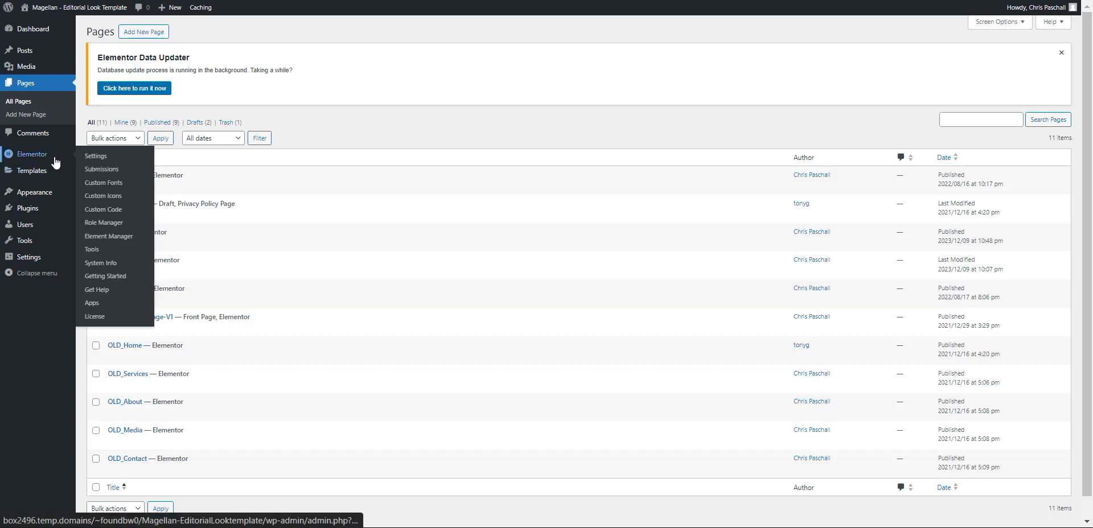
left_click(105, 156)
left_click(134, 183)
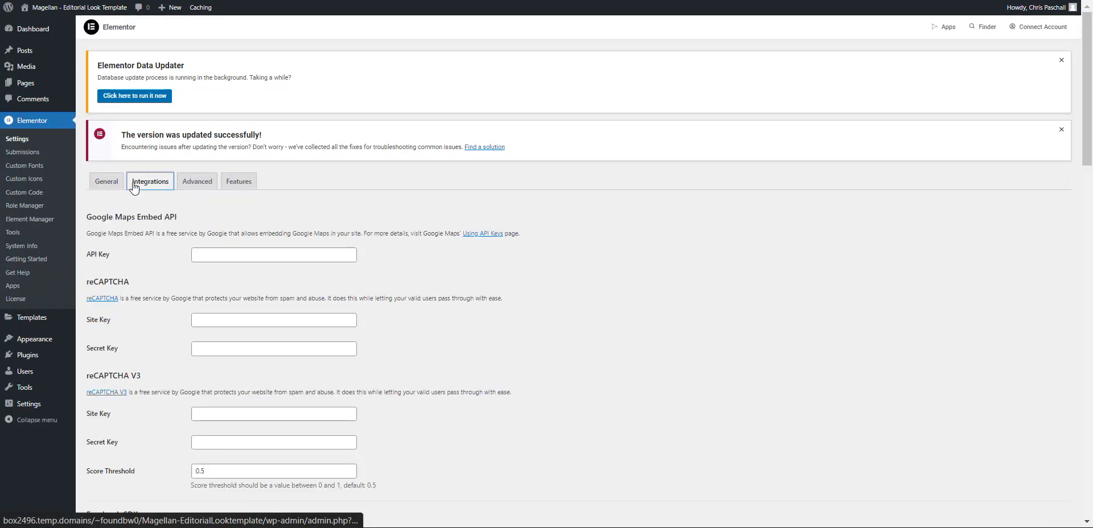
scroll(205, 285, "down", 6)
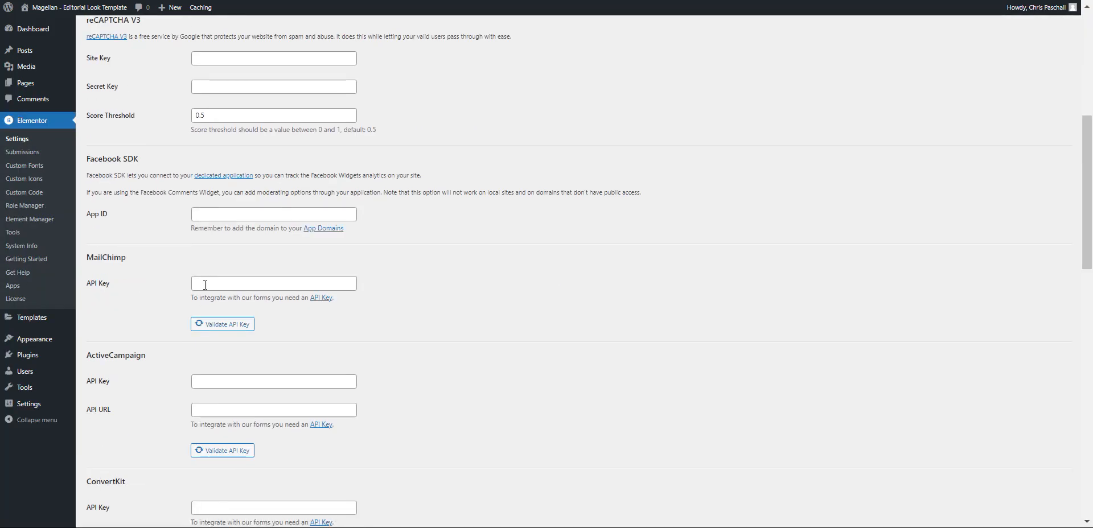
scroll(205, 285, "down", 9)
scroll(210, 312, "up", 8)
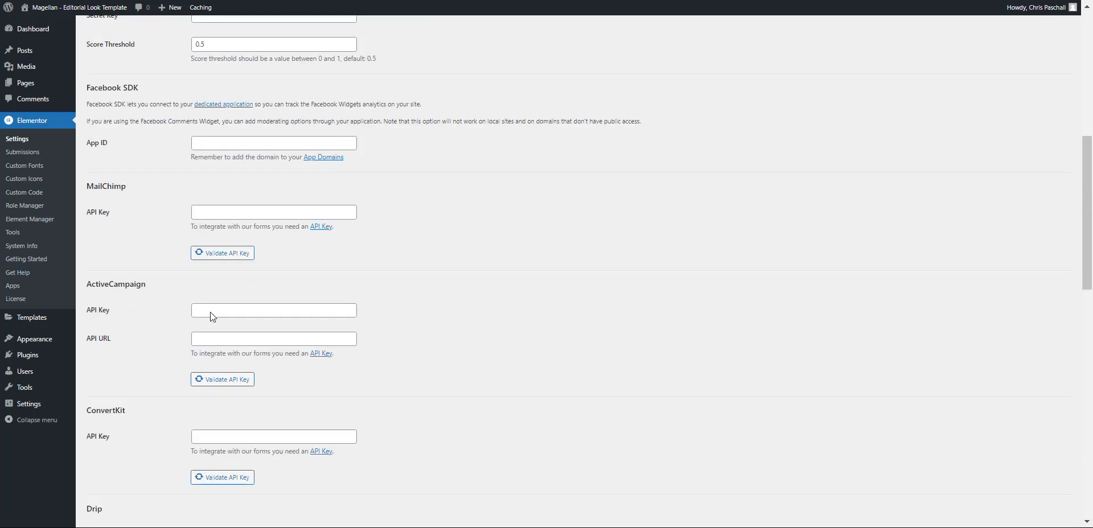
scroll(210, 311, "up", 6)
Review the activation state of Elementor's experiments and features, including Grid Container and Flexbox Container, and save the settings.
left_click(244, 183)
scroll(199, 248, "down", 2)
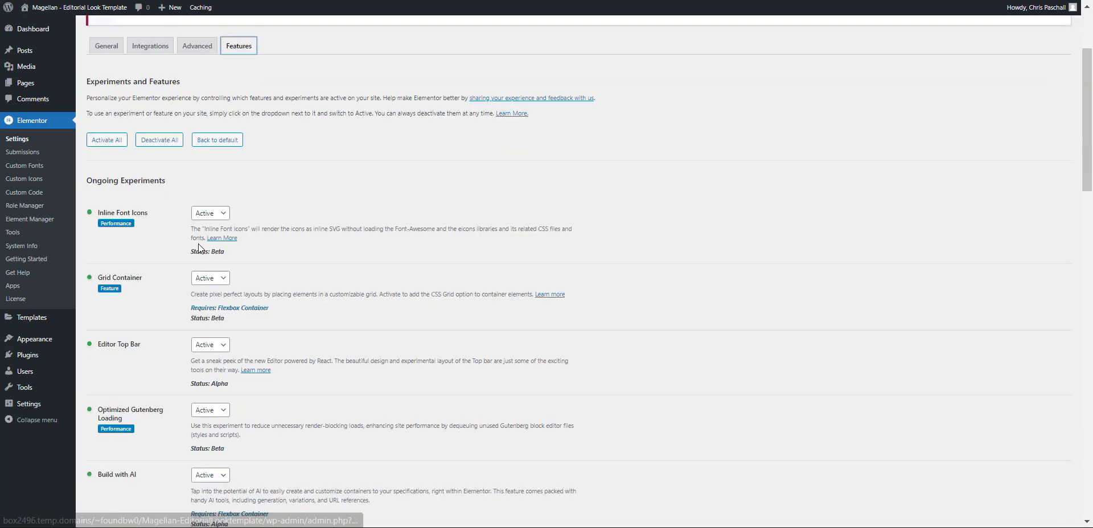
scroll(198, 247, "down", 1)
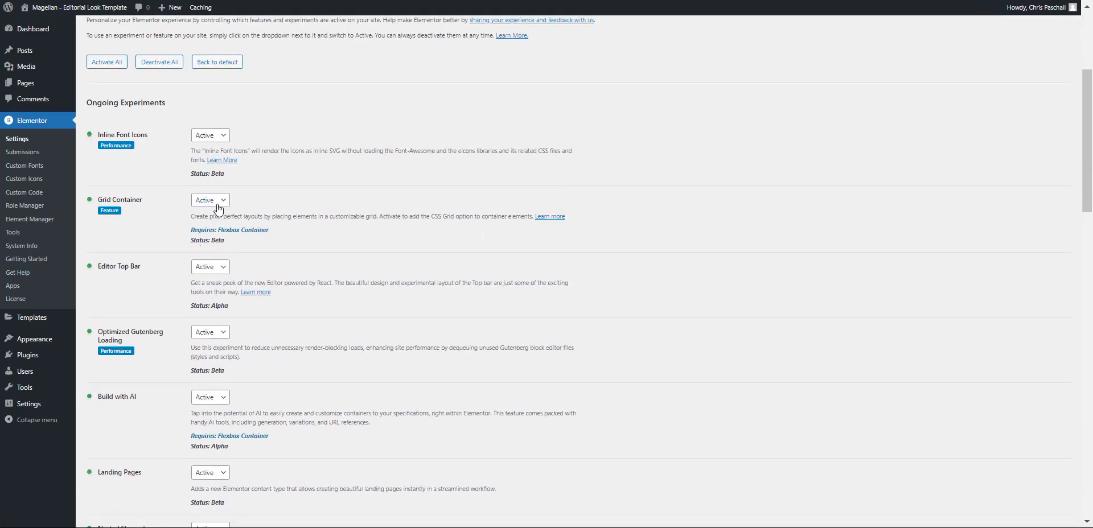
scroll(210, 246, "down", 5)
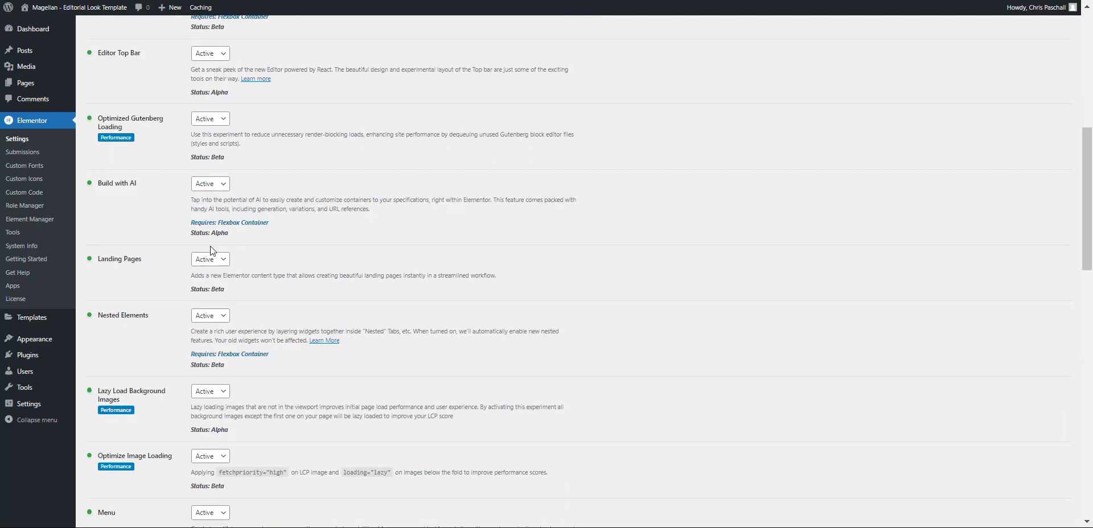
scroll(207, 277, "down", 9)
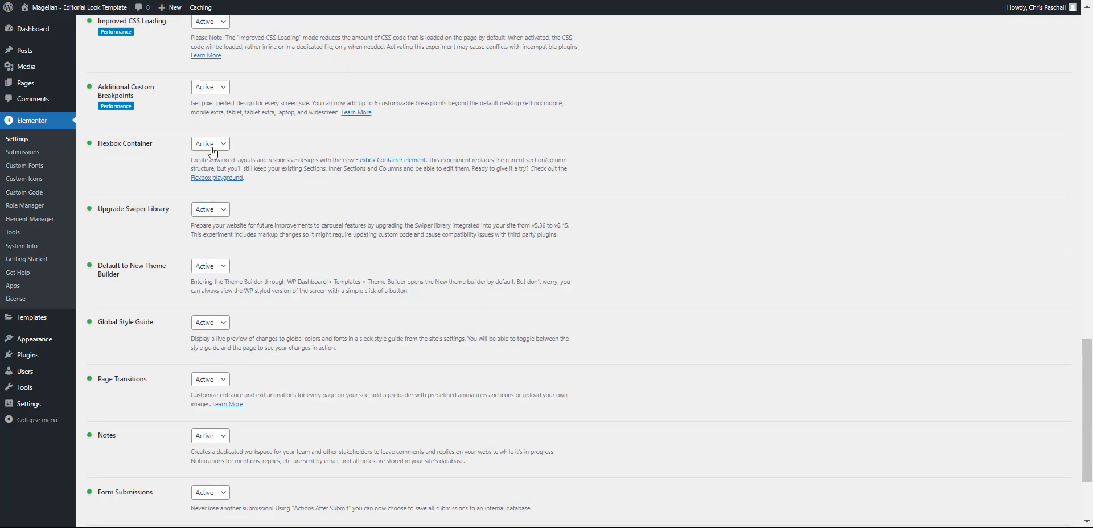
scroll(212, 245, "up", 8)
scroll(214, 261, "up", 5)
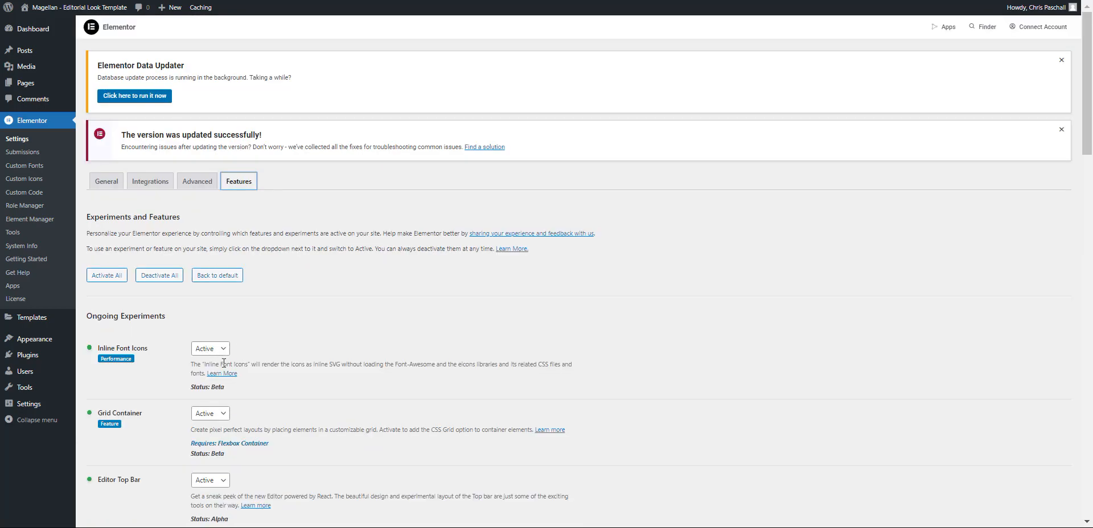
scroll(235, 356, "down", 20)
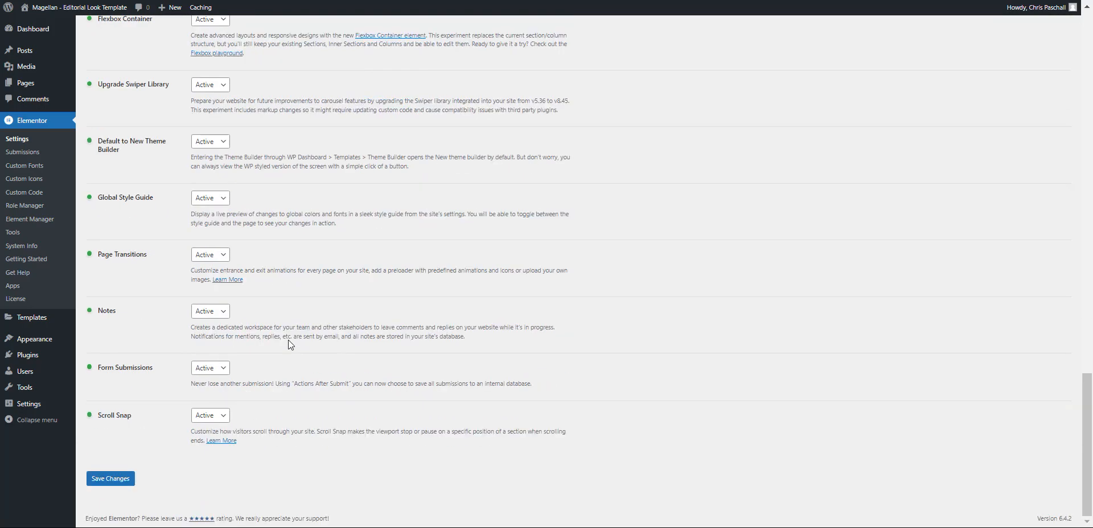
left_click(110, 478)
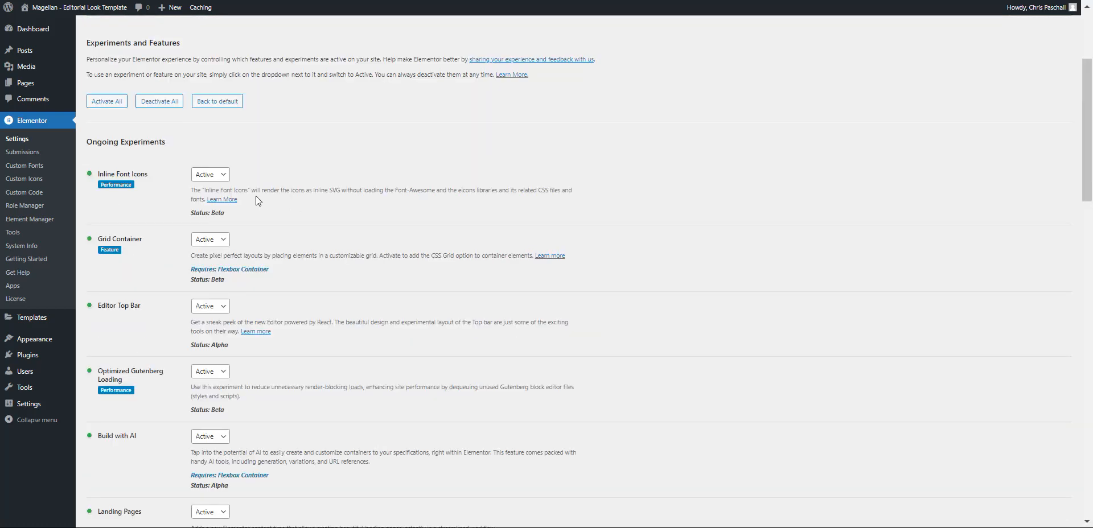
Look over the installed themes and the structure of the site's Primary Menu.
mouse_move(39, 320)
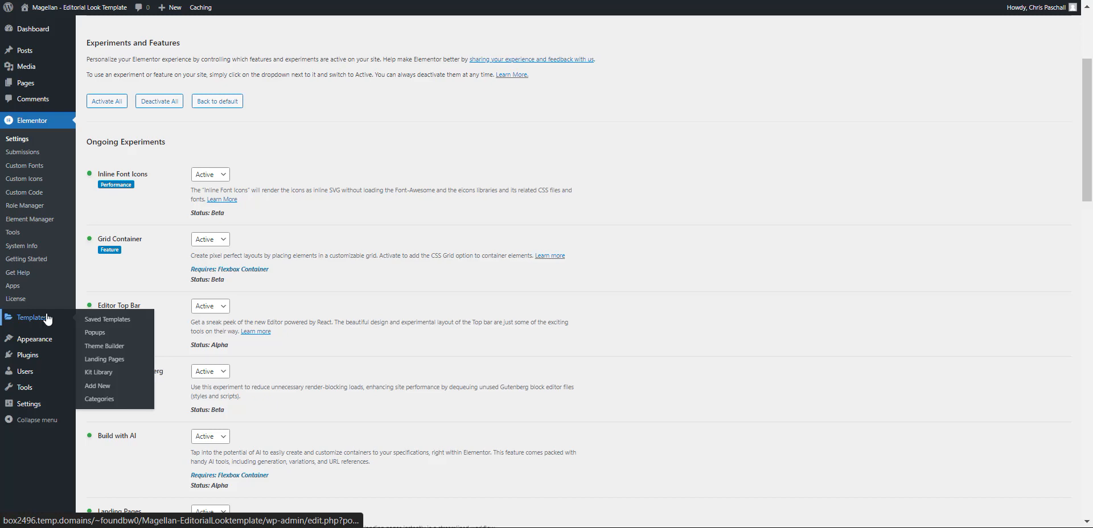
mouse_move(34, 339)
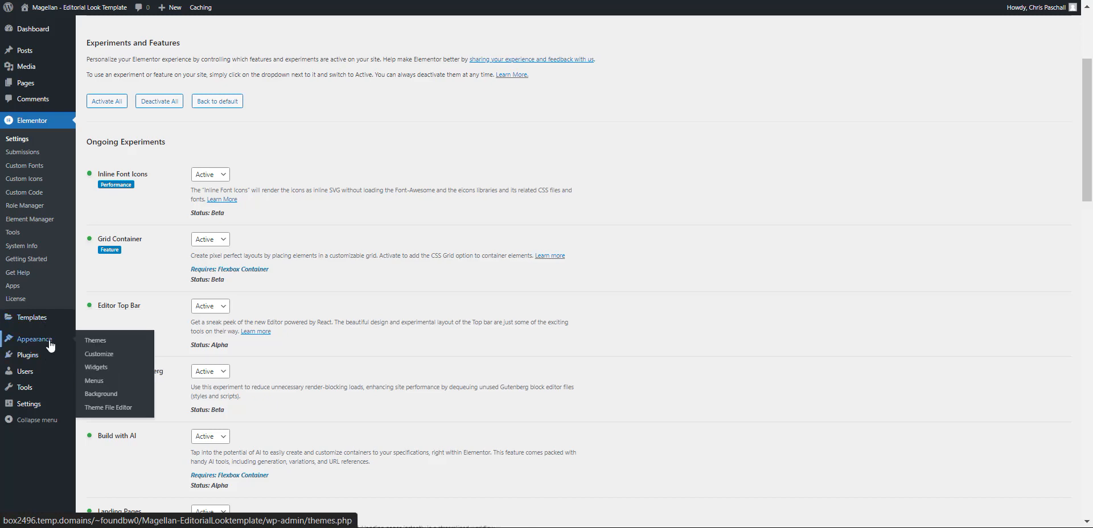
left_click(95, 340)
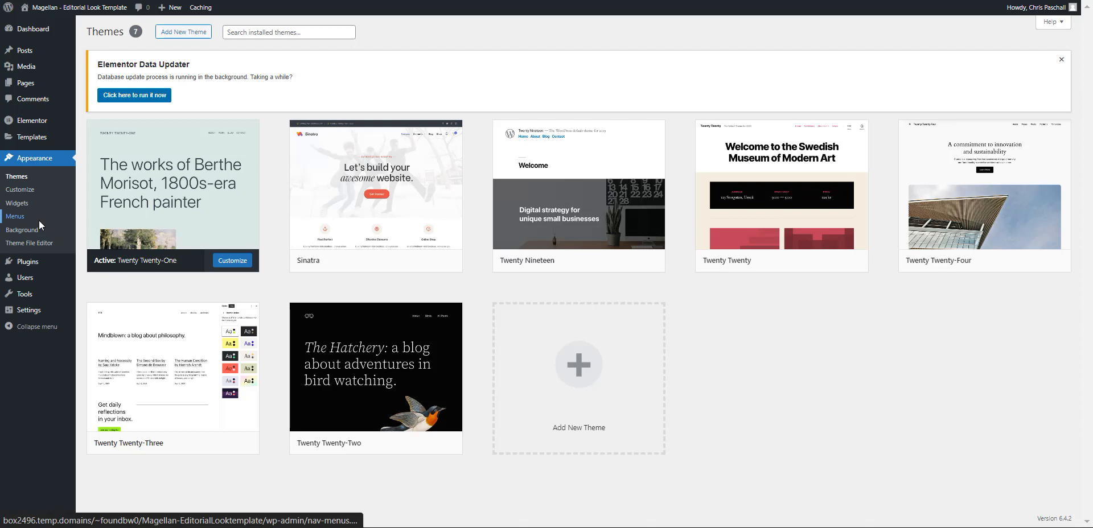
left_click(17, 216)
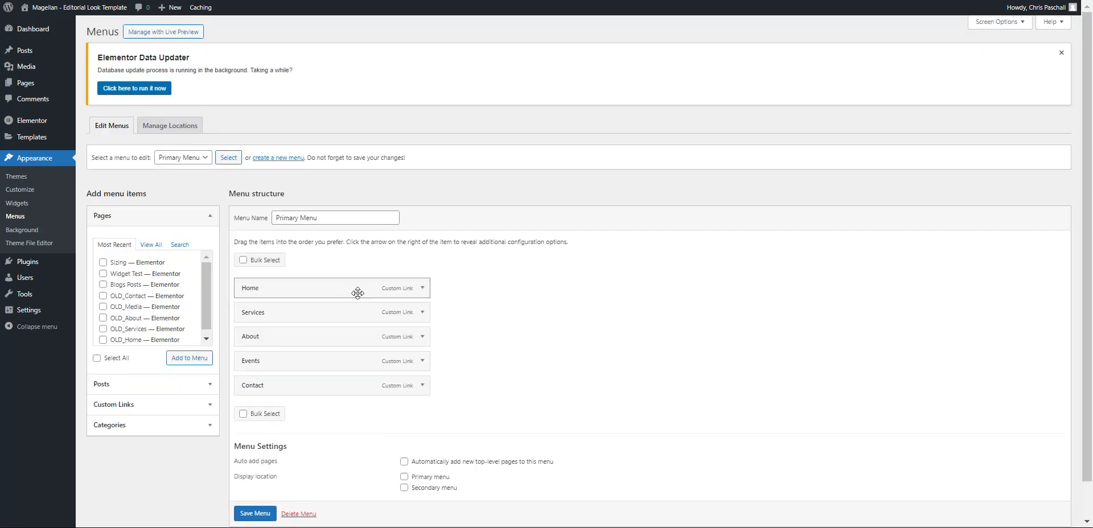
Return to the installed themes and activate the Sinatra theme.
left_click(17, 176)
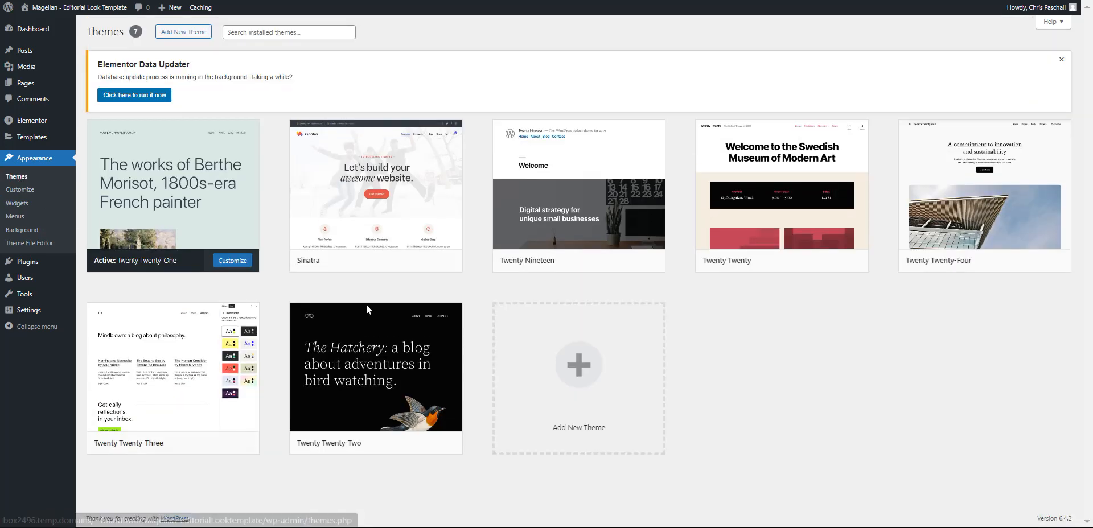
mouse_move(378, 244)
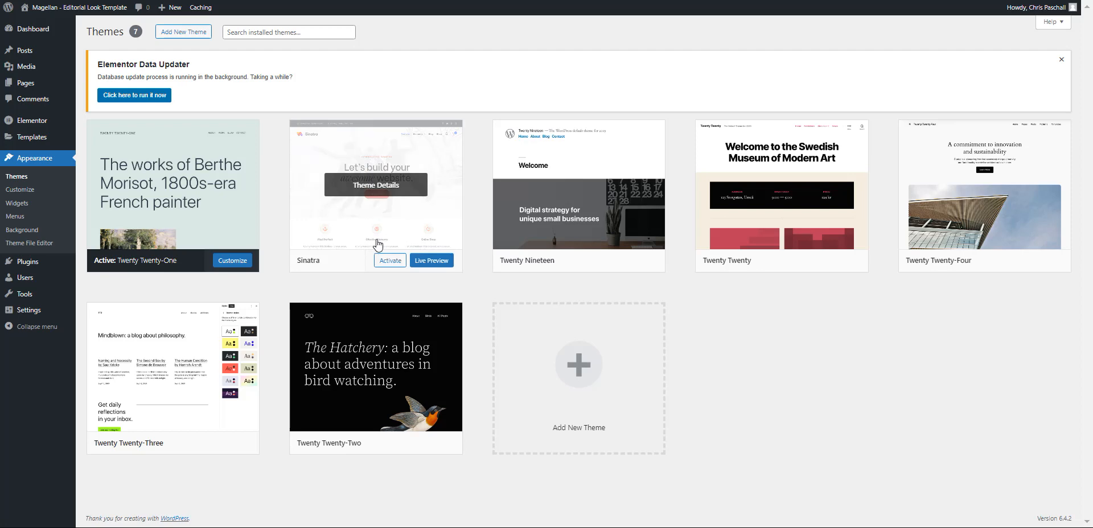
left_click(395, 262)
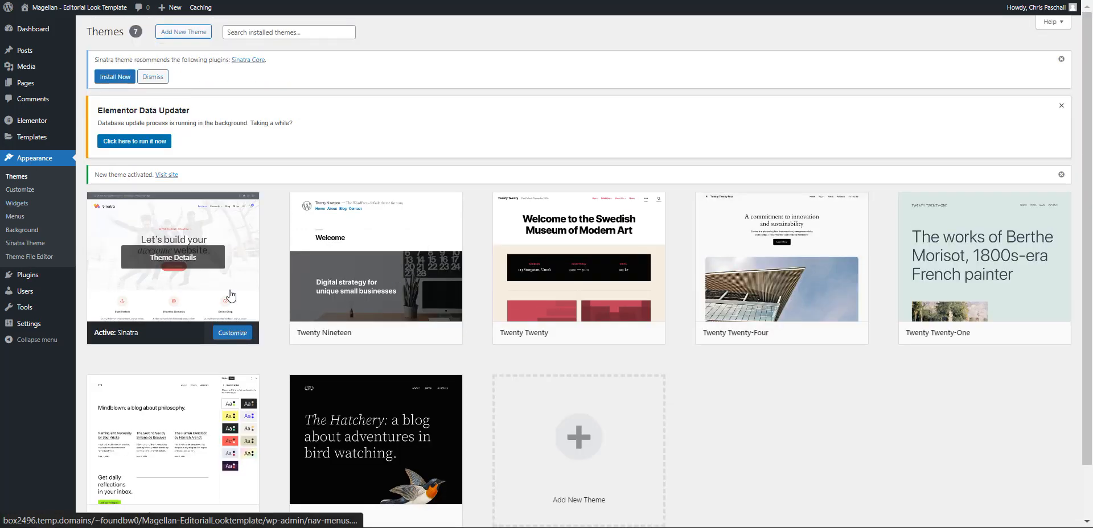
Switch the site's theme to Twenty Twenty and from there to Twenty Twenty-Four.
mouse_move(495, 296)
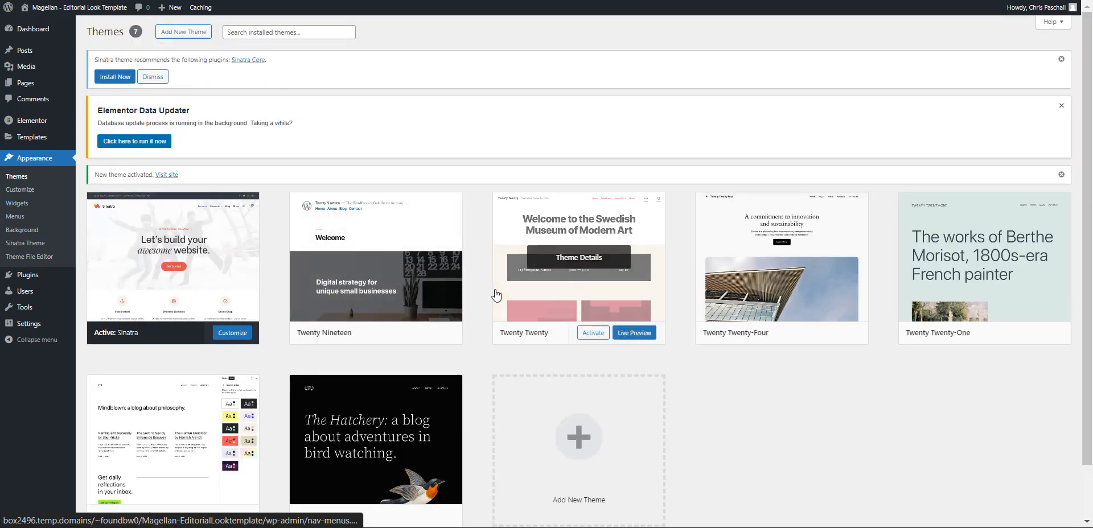
left_click(592, 334)
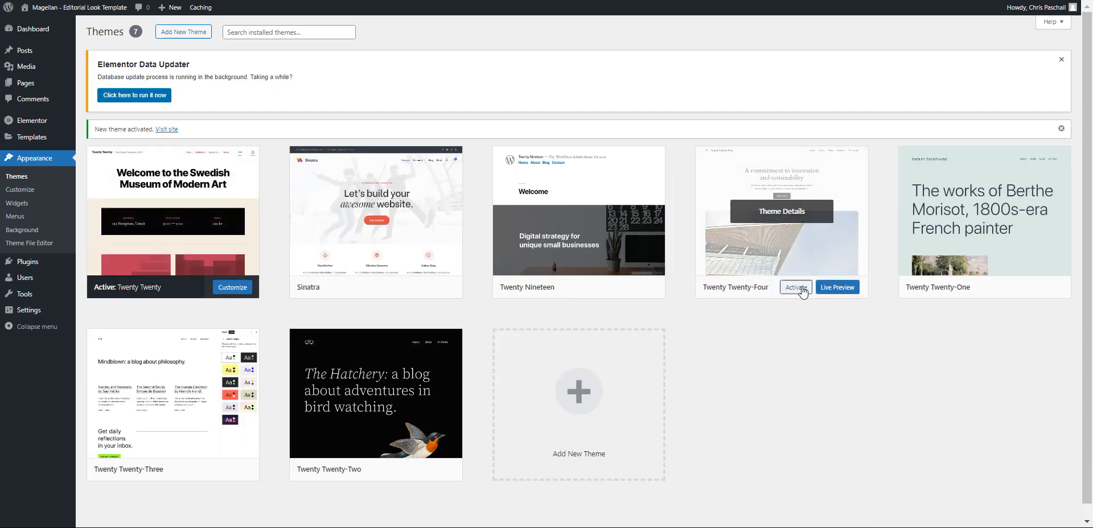
left_click(794, 288)
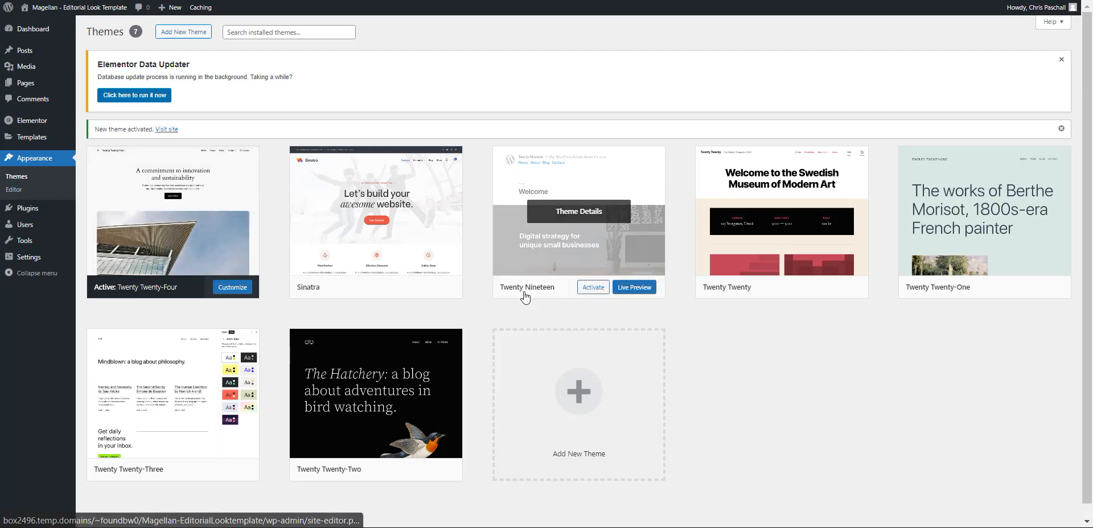
View the details of the active Twenty Twenty-Four theme and reactivate Twenty Twenty-One.
left_click(203, 263)
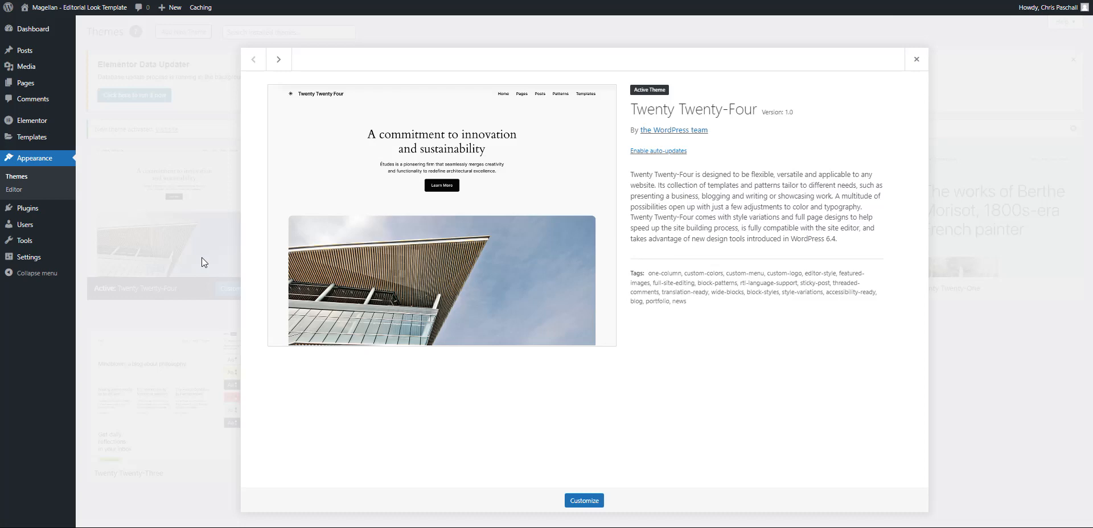
left_click(917, 60)
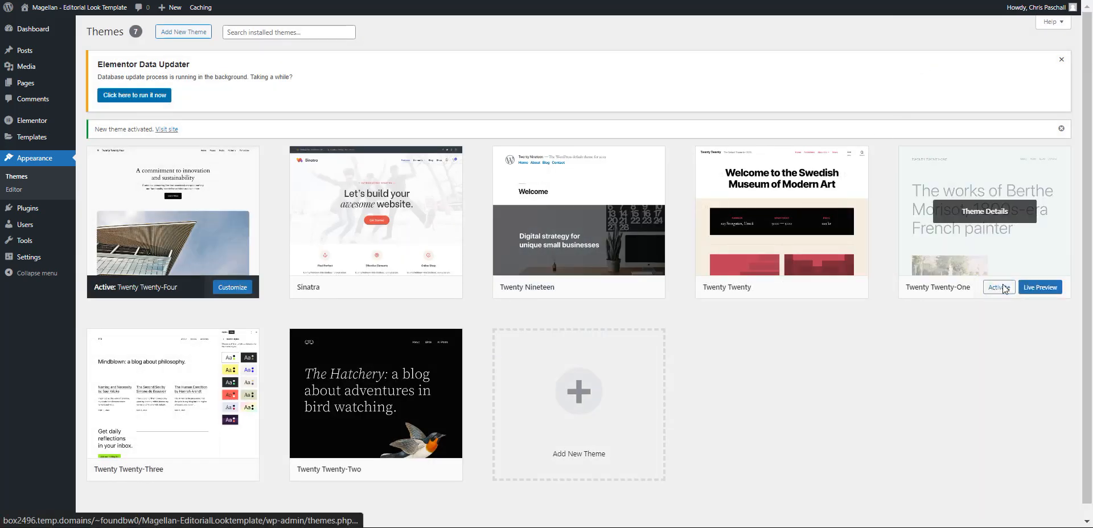
left_click(1002, 288)
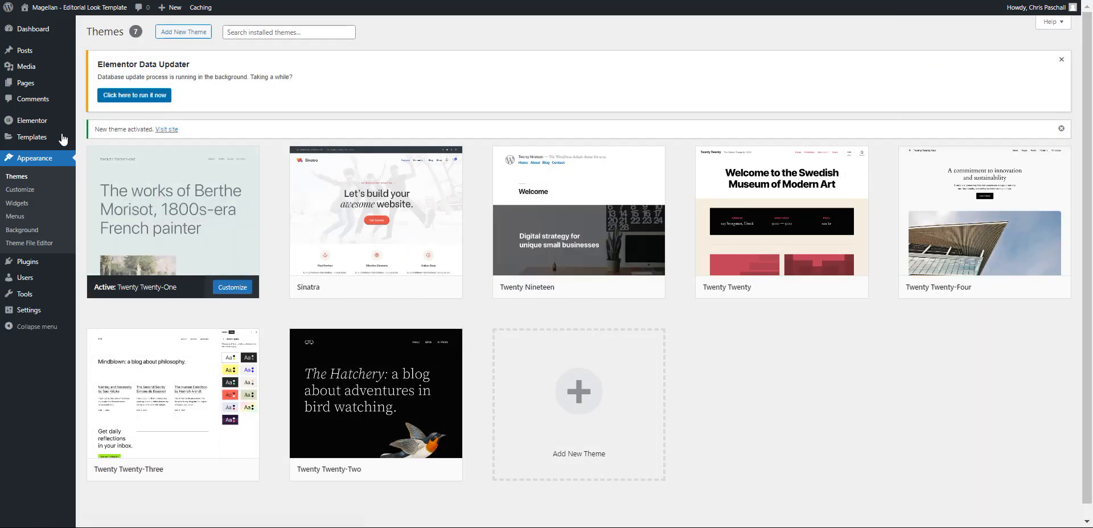
Create a new Elementor template of type Header named HEADER from the saved templates.
mouse_move(63, 140)
left_click(104, 142)
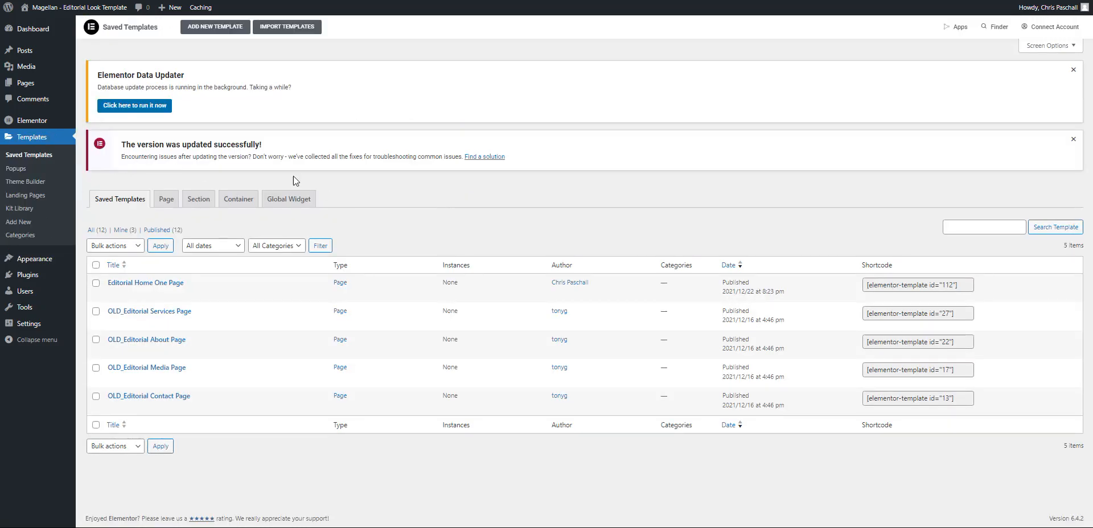
left_click(202, 31)
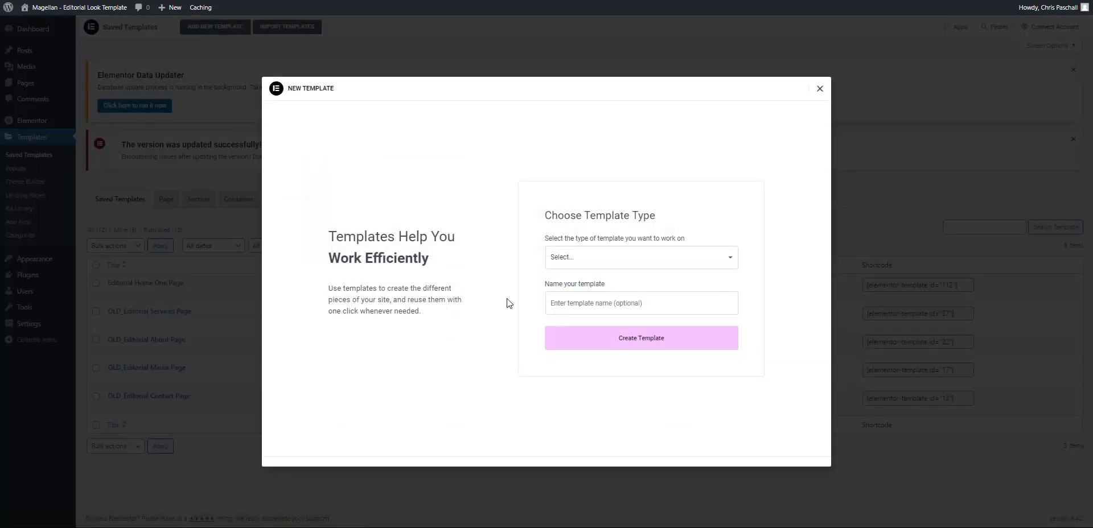
left_click(588, 262)
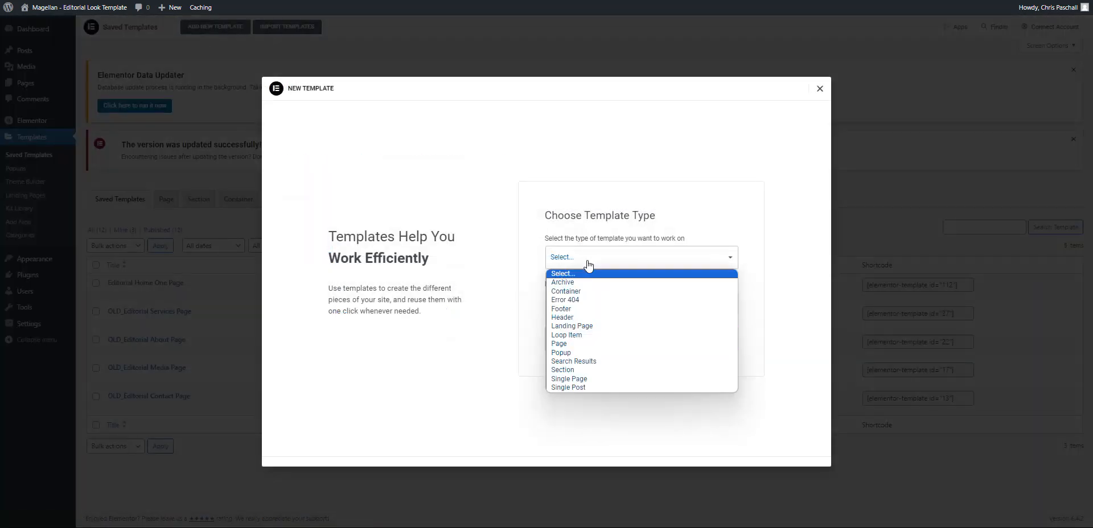
left_click(578, 318)
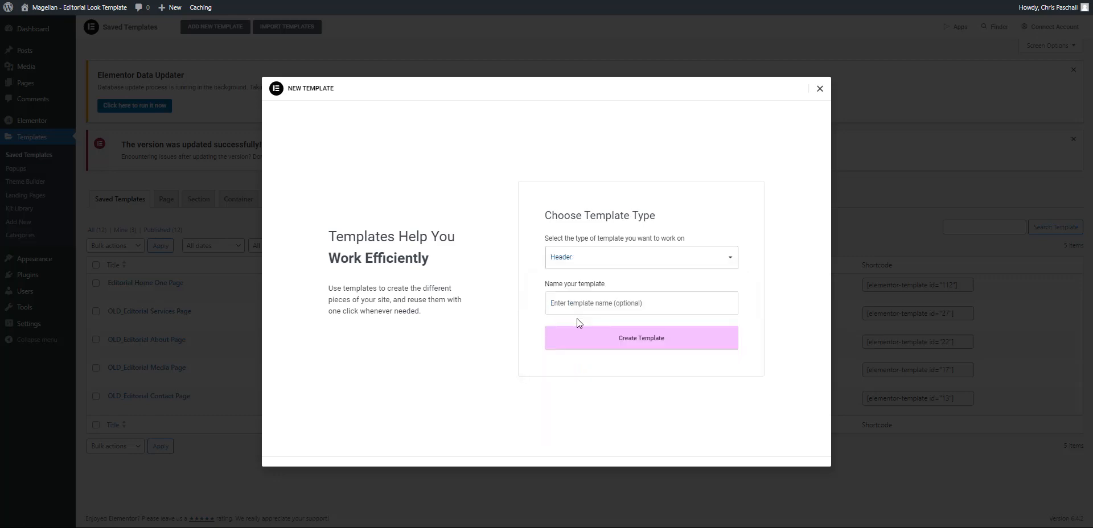
left_click(590, 301)
type("H")
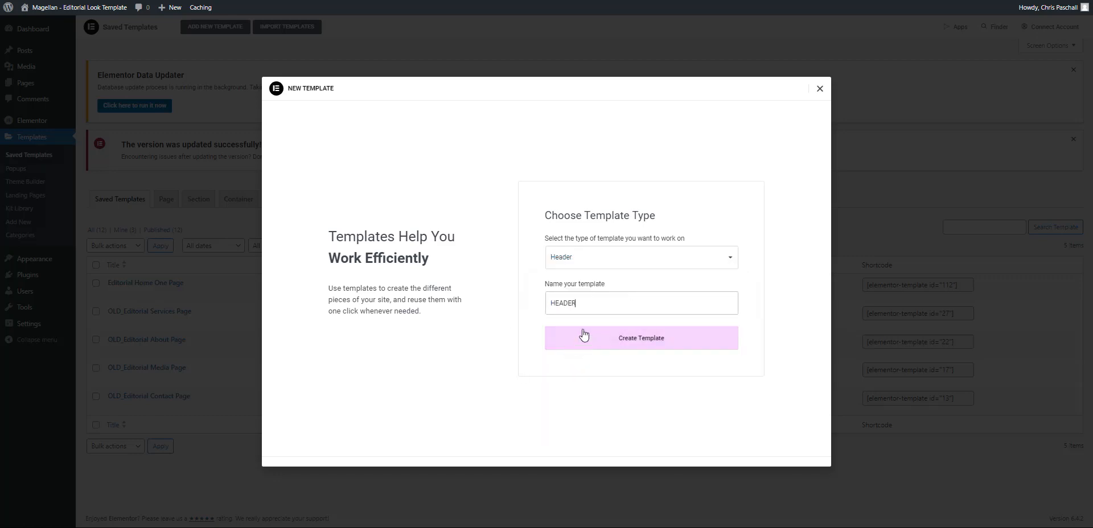
type("EADER")
left_click(619, 342)
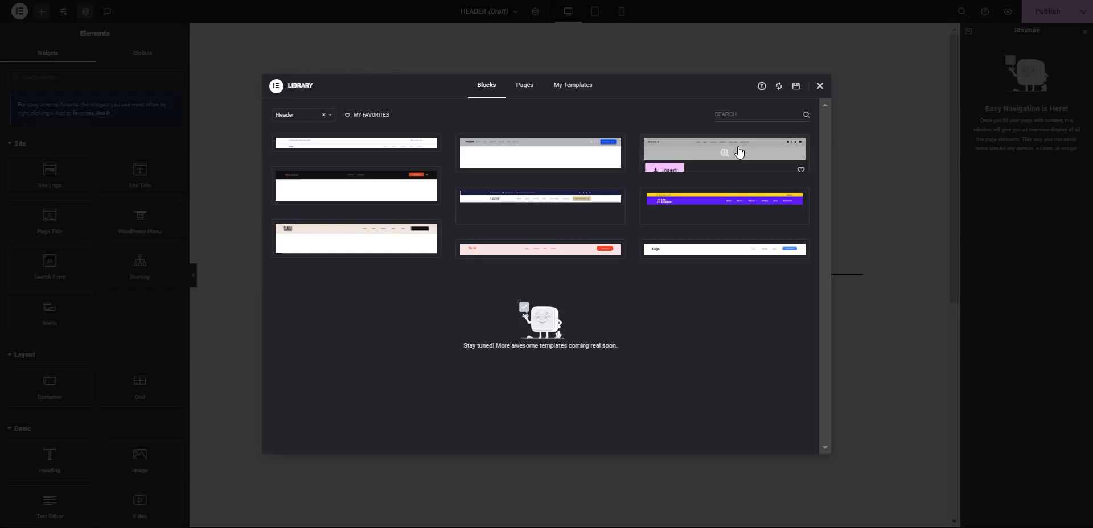
Dismiss the template library and add a single Flexbox container with downward direction to the header canvas.
left_click(820, 87)
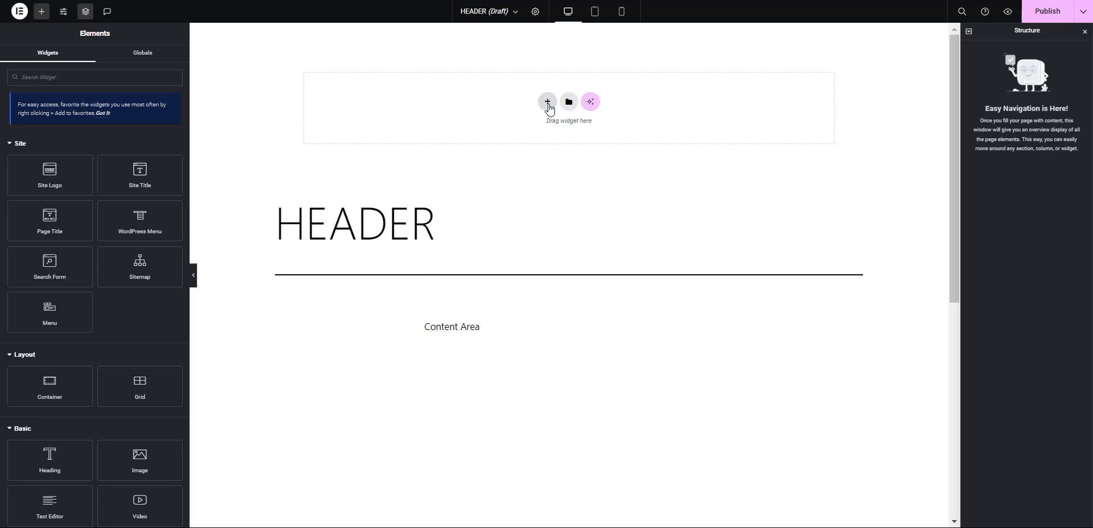
left_click(549, 106)
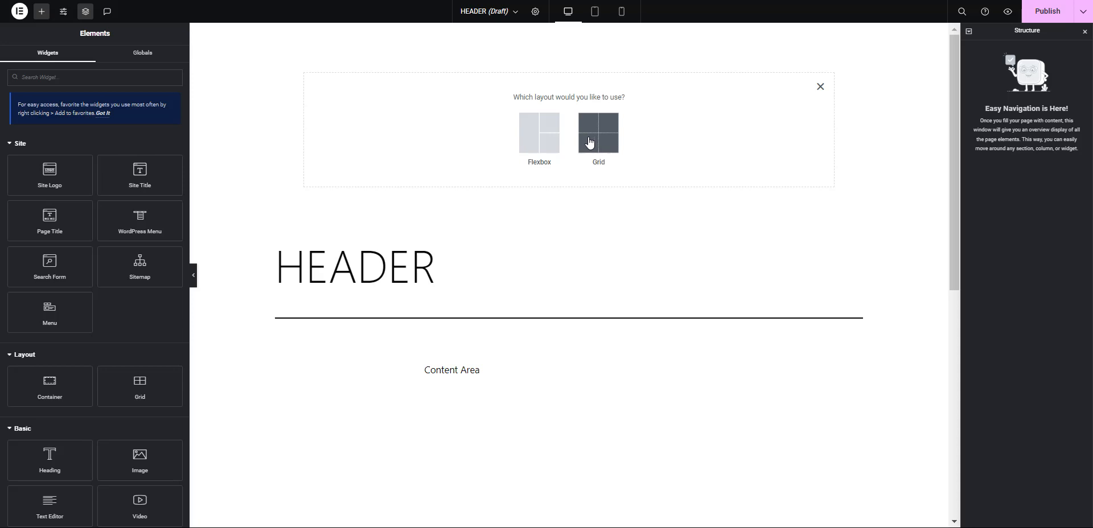
left_click(541, 143)
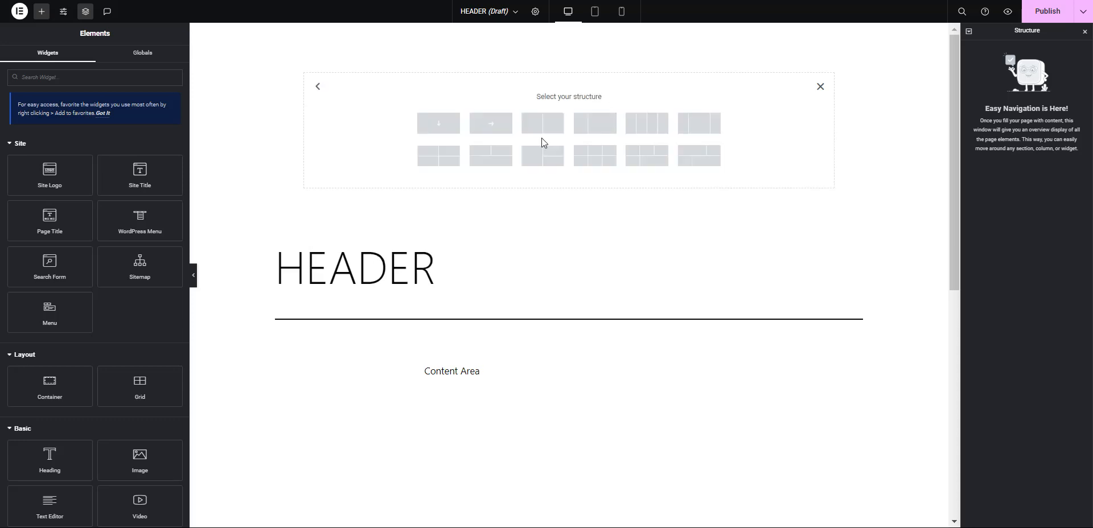
left_click(440, 126)
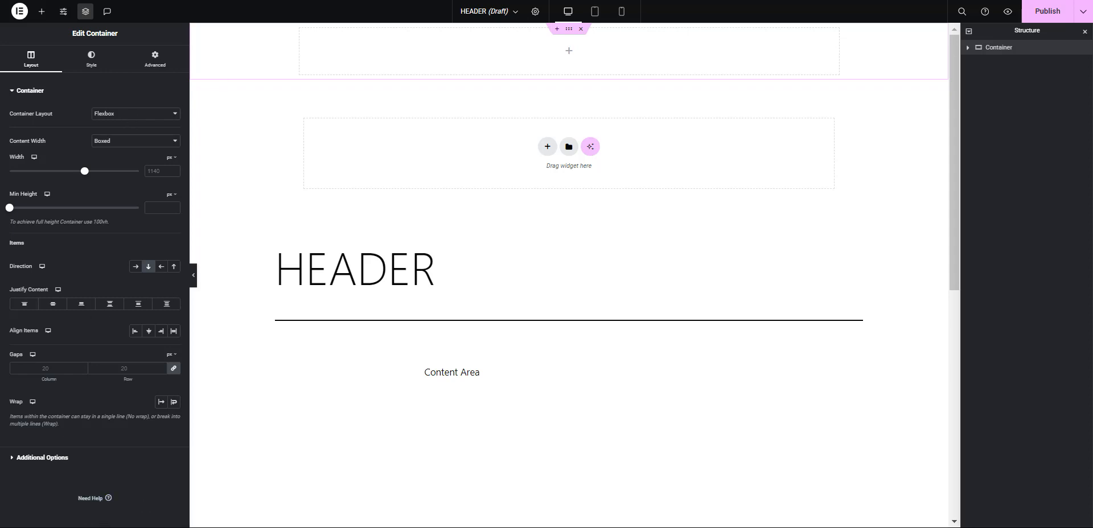
key("F11")
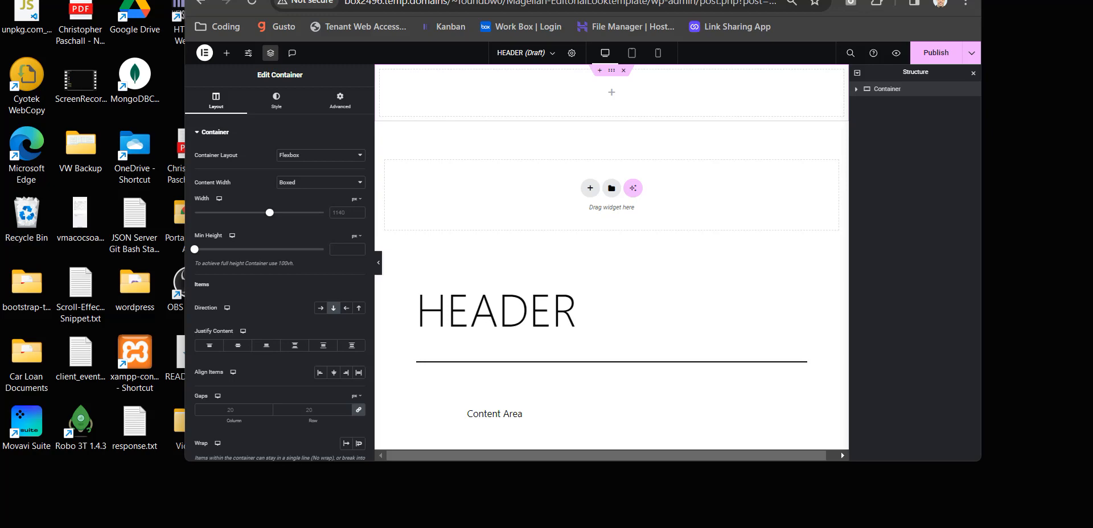
left_click_drag(589, 0, 589, 36)
left_click_drag(616, 462, 617, 518)
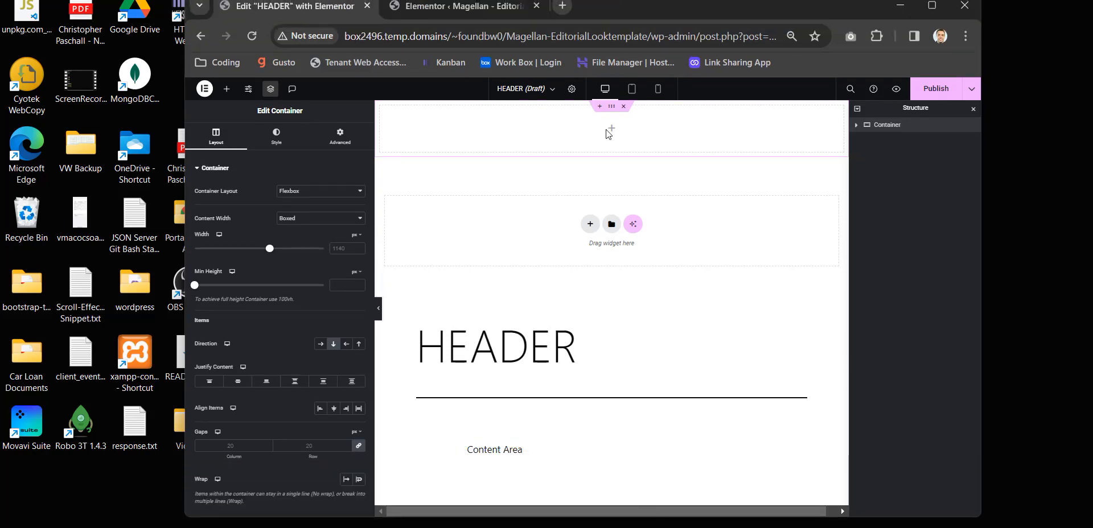
left_click(931, 6)
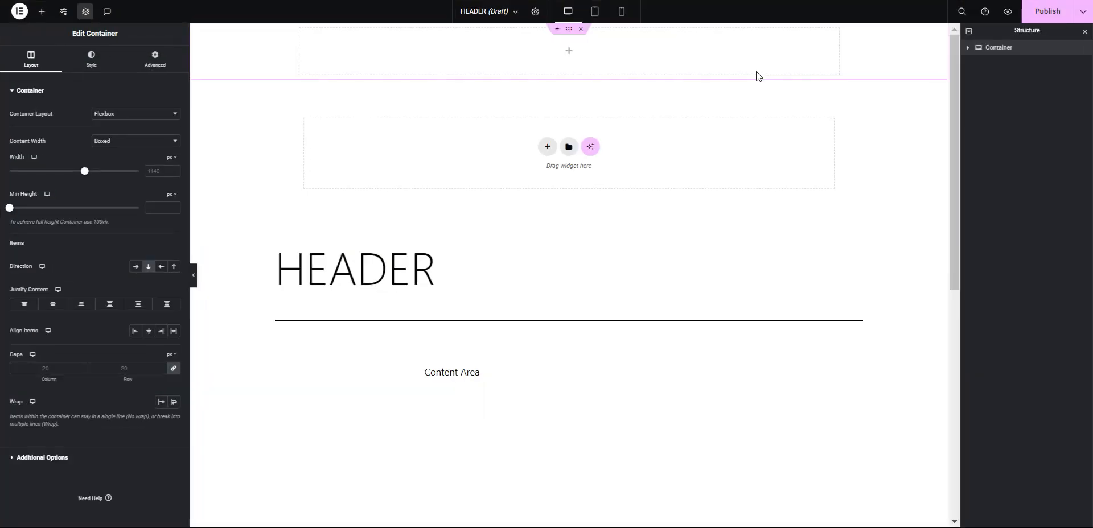
left_click(84, 13)
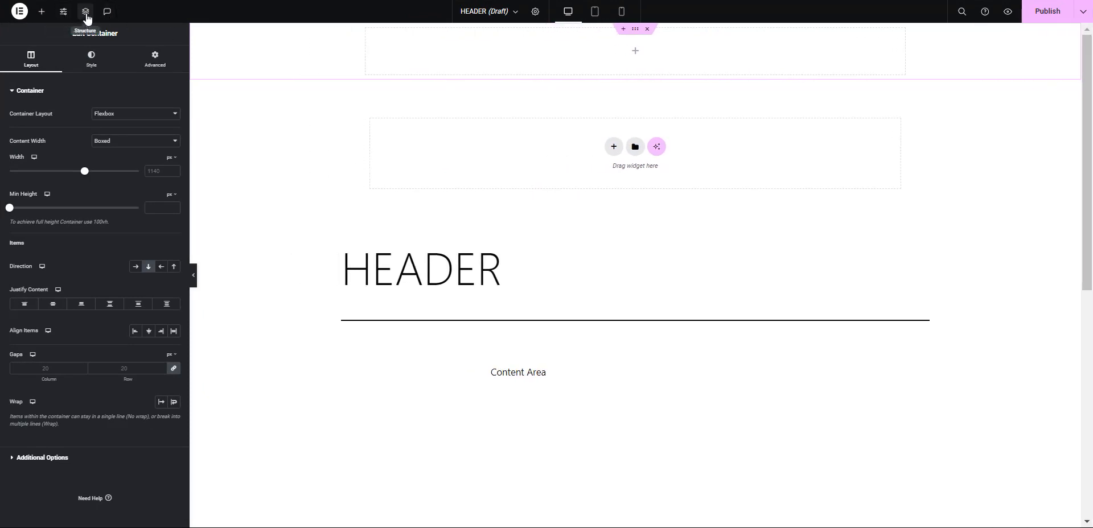
left_click(86, 17)
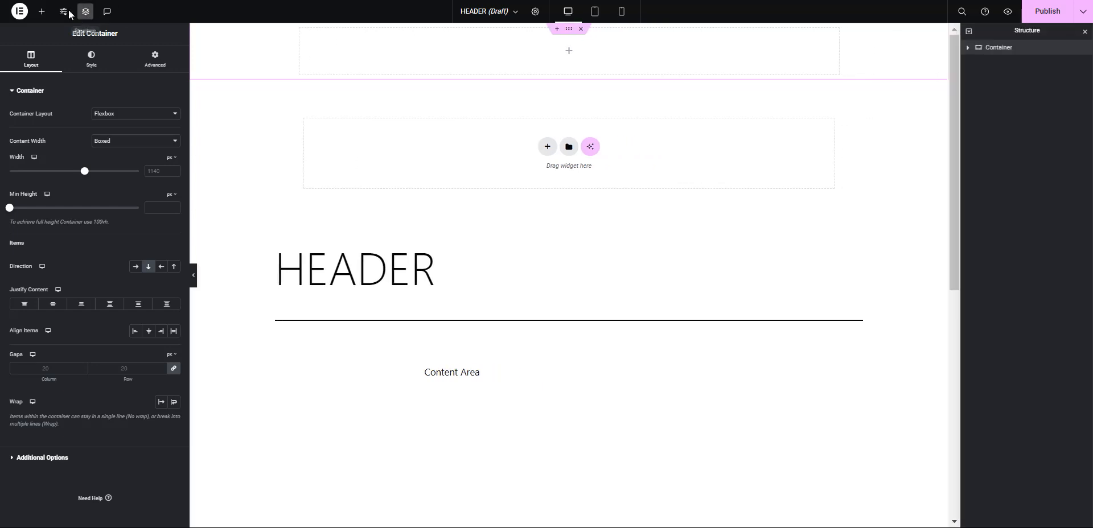
left_click(86, 17)
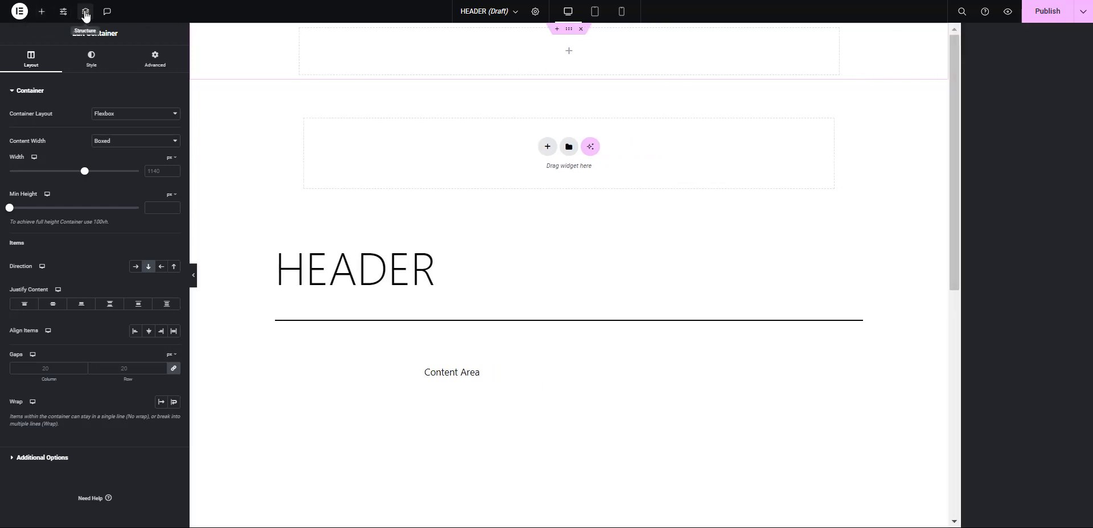
left_click(86, 17)
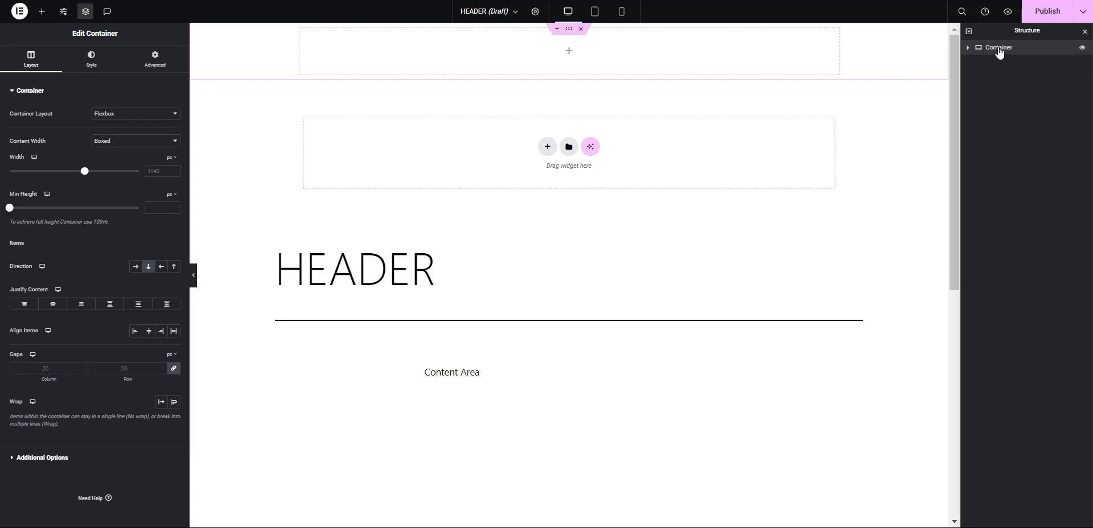
Rename the container as HEADER in the structure and set its HTML tag to header.
type("HEADER")
left_click(85, 464)
left_click(126, 161)
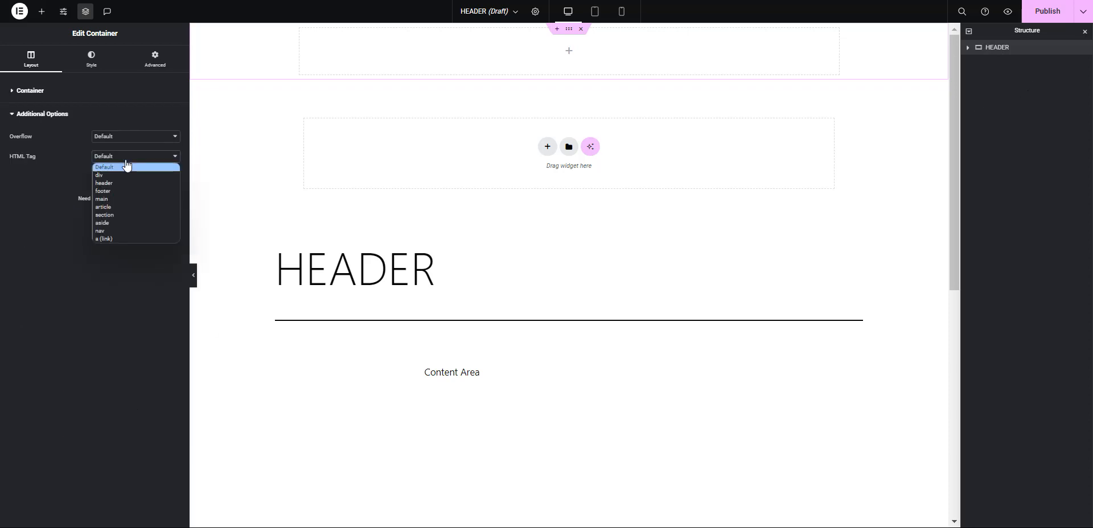
left_click(125, 184)
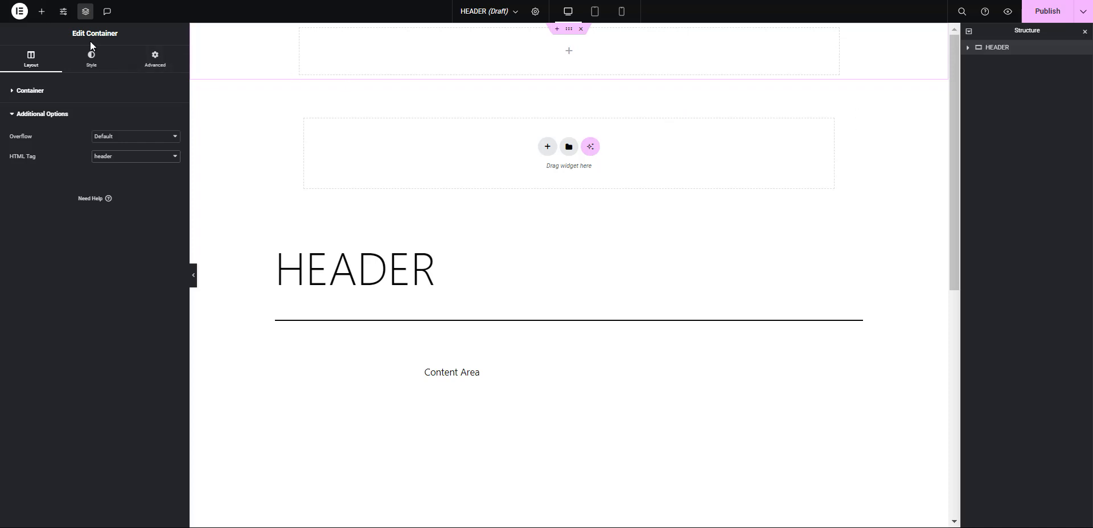
left_click(41, 12)
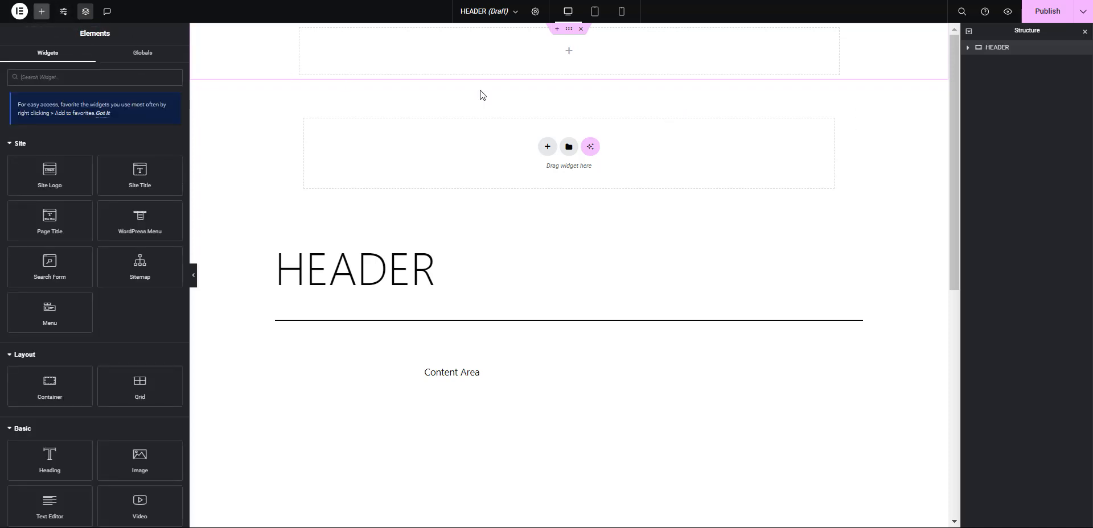
right_click(545, 94)
left_click(523, 102)
left_click(985, 51)
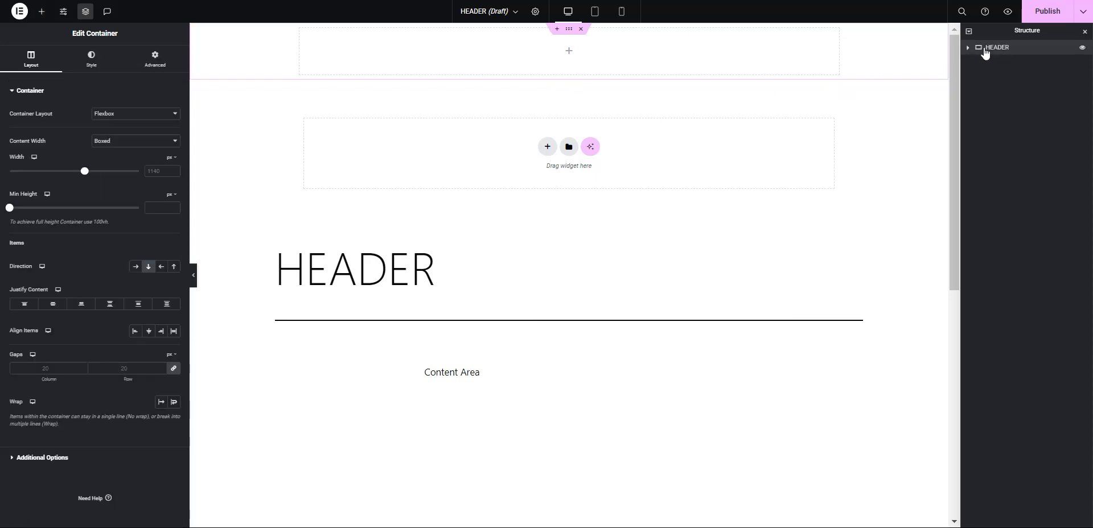
Add a second Flexbox container with row direction below the HEADER container.
left_click(967, 47)
left_click(548, 147)
left_click(539, 176)
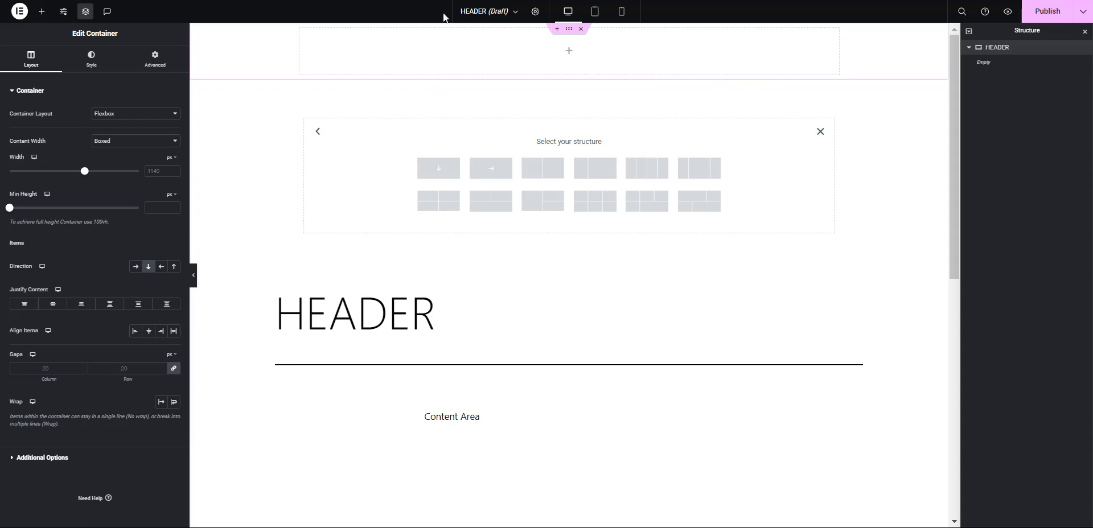
left_click(491, 181)
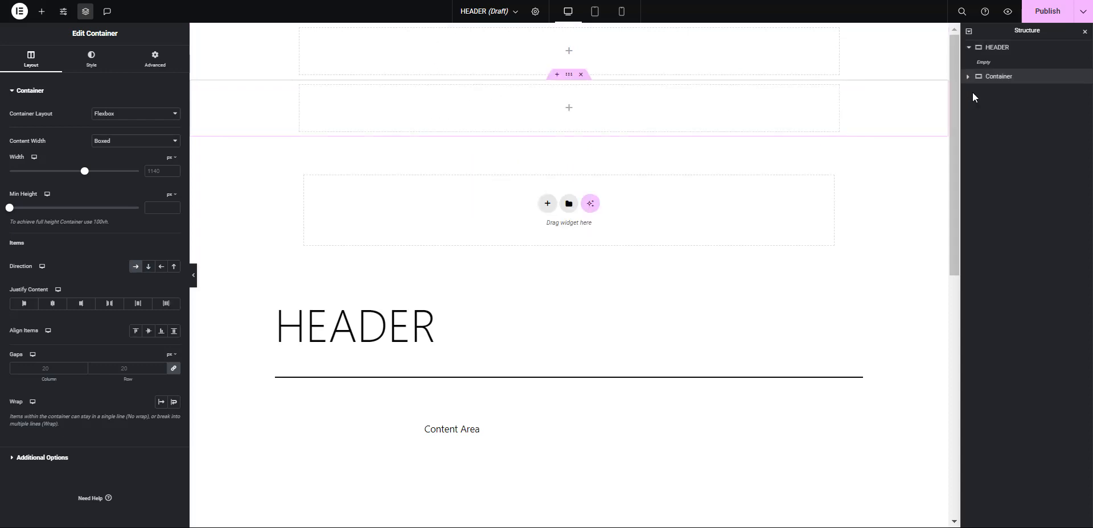
Set the HEADER container's boxed content width to 1600 px.
left_click(1000, 52)
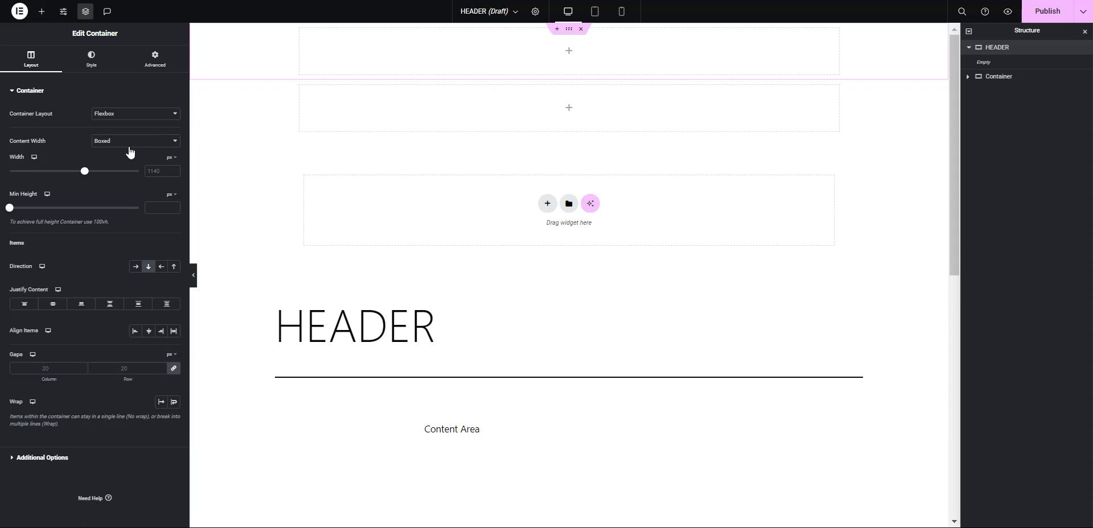
left_click(158, 170)
type("1600")
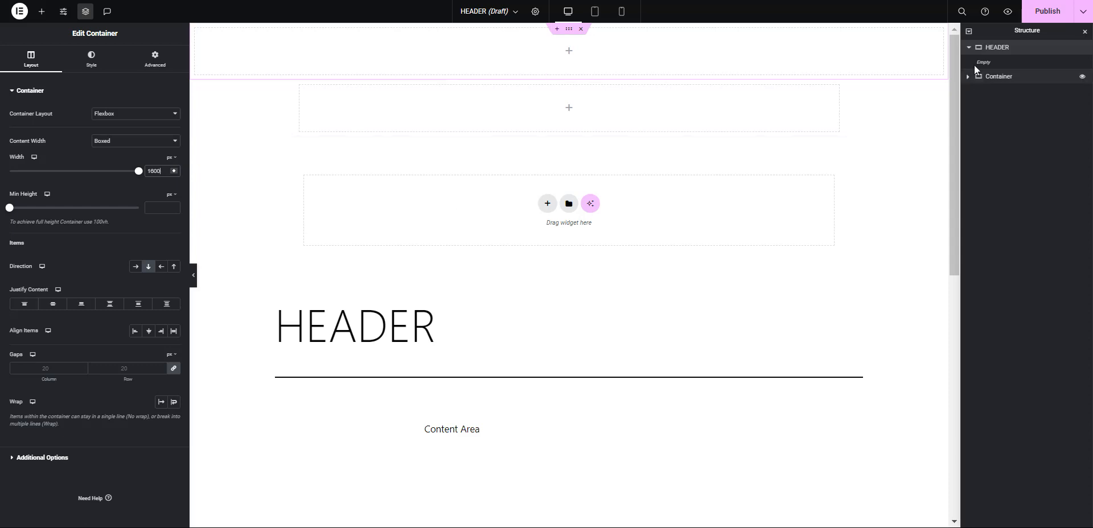
Copy the row-direction container and paste it inside the HEADER container.
left_click(968, 48)
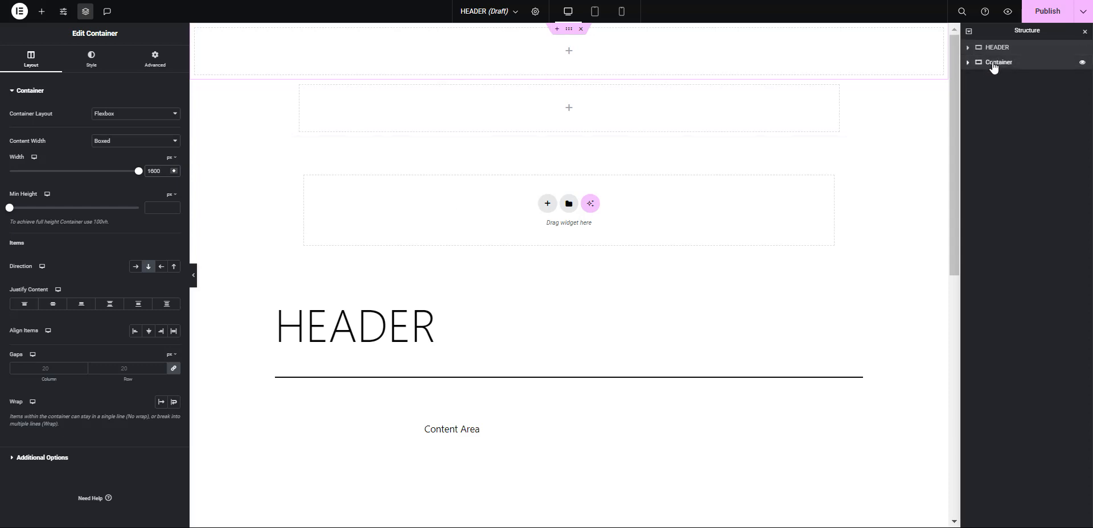
left_click(993, 64)
right_click(993, 67)
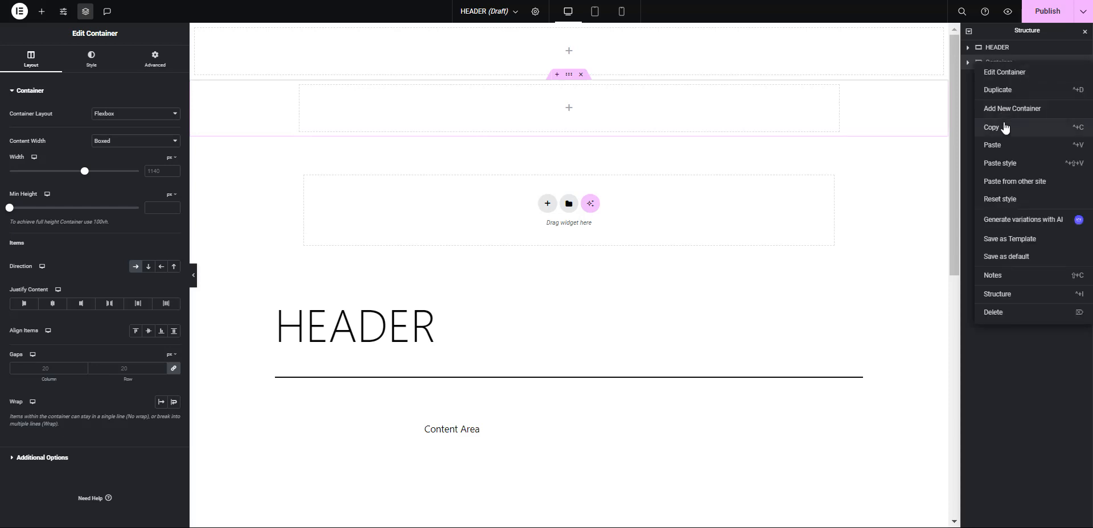
left_click(1005, 128)
left_click(1000, 50)
right_click(1000, 50)
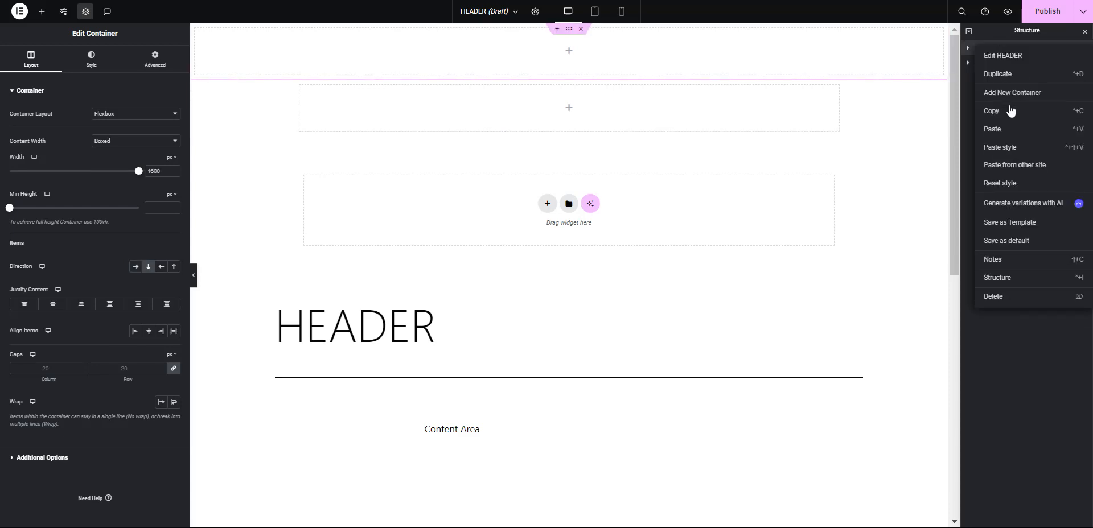
left_click(1009, 130)
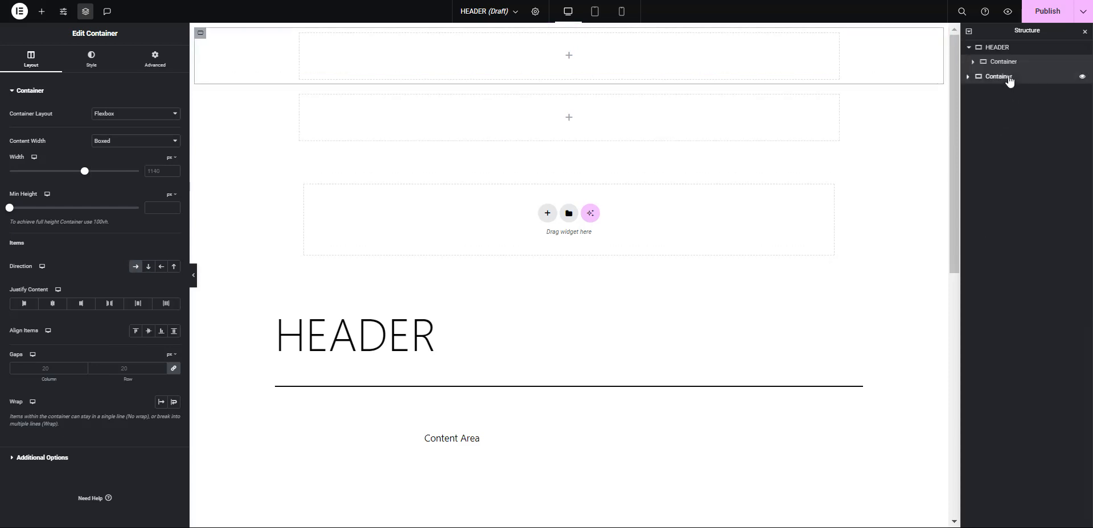
Delete the original row container that sits outside the HEADER container.
left_click(1009, 75)
right_click(1009, 76)
left_click(1015, 325)
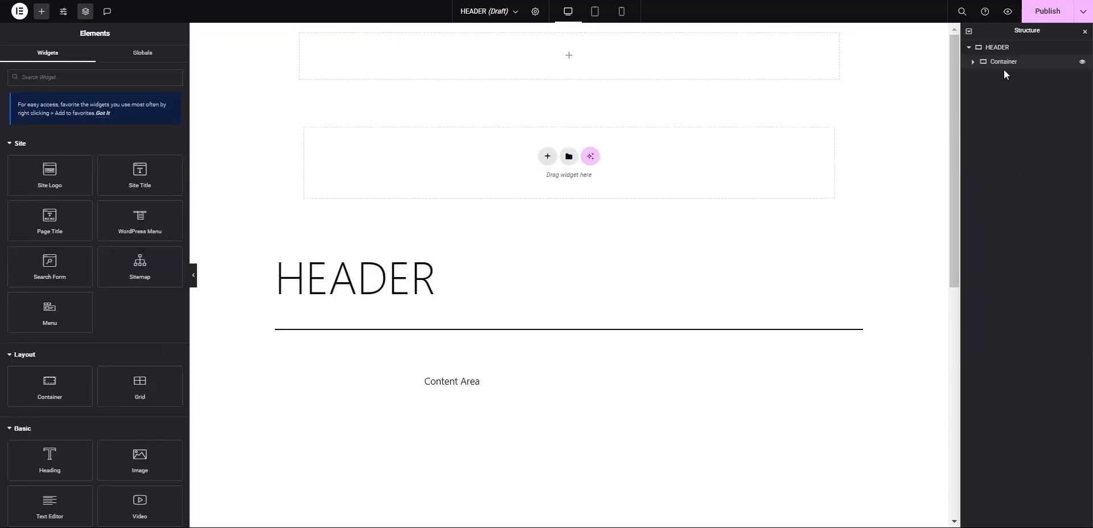
Rename the container nested inside HEADER as Logo / Menu.
left_click(1003, 63)
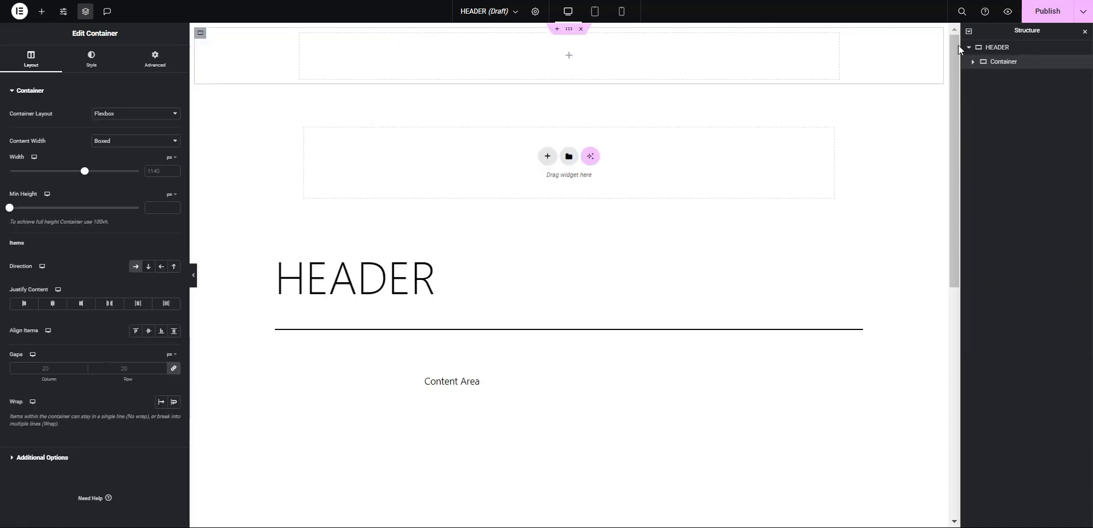
double_click(1003, 63)
type("Logo / Menu")
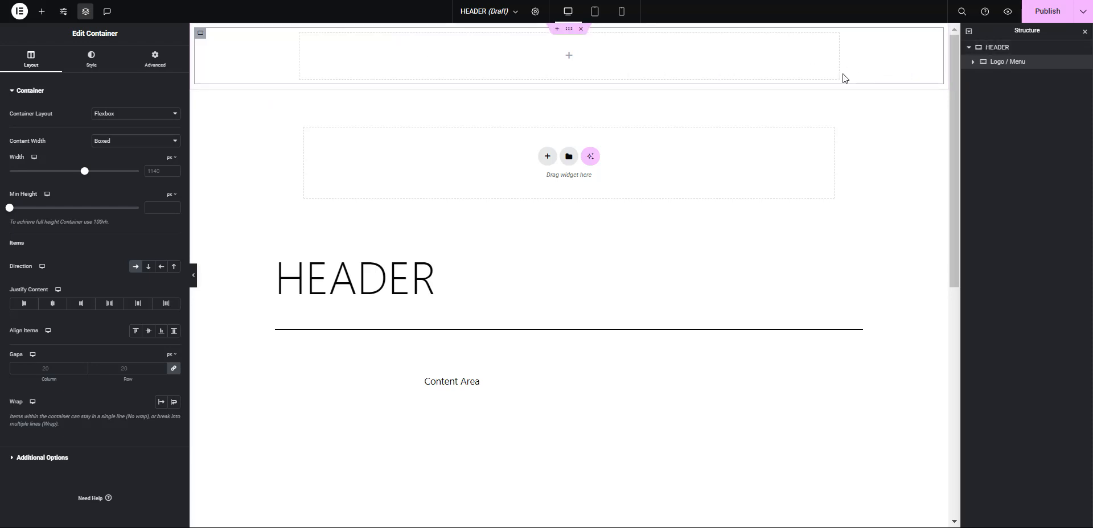
Check the HEADER container's layout and set the Logo / Menu container's content width to Full Width.
left_click(999, 53)
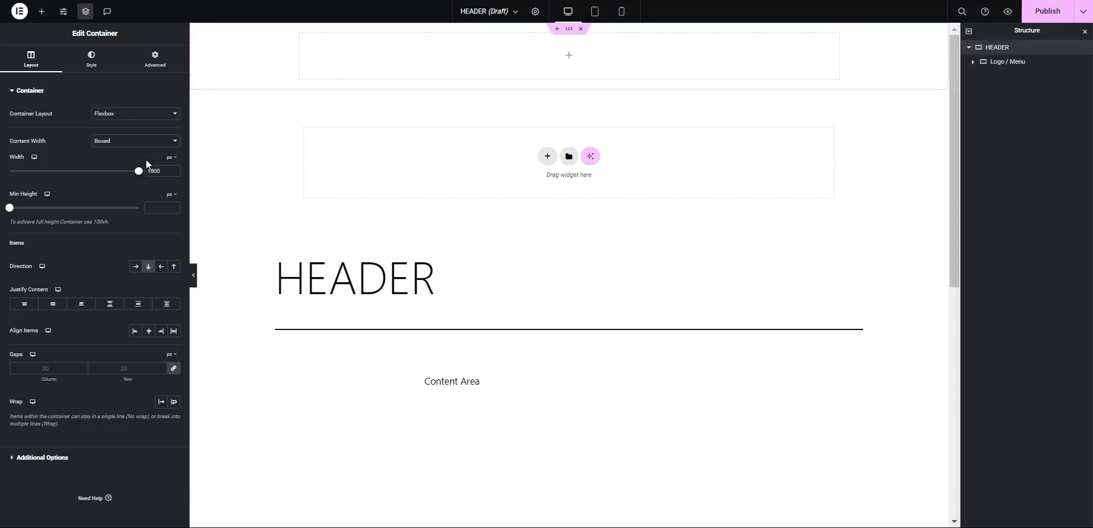
left_click(1035, 64)
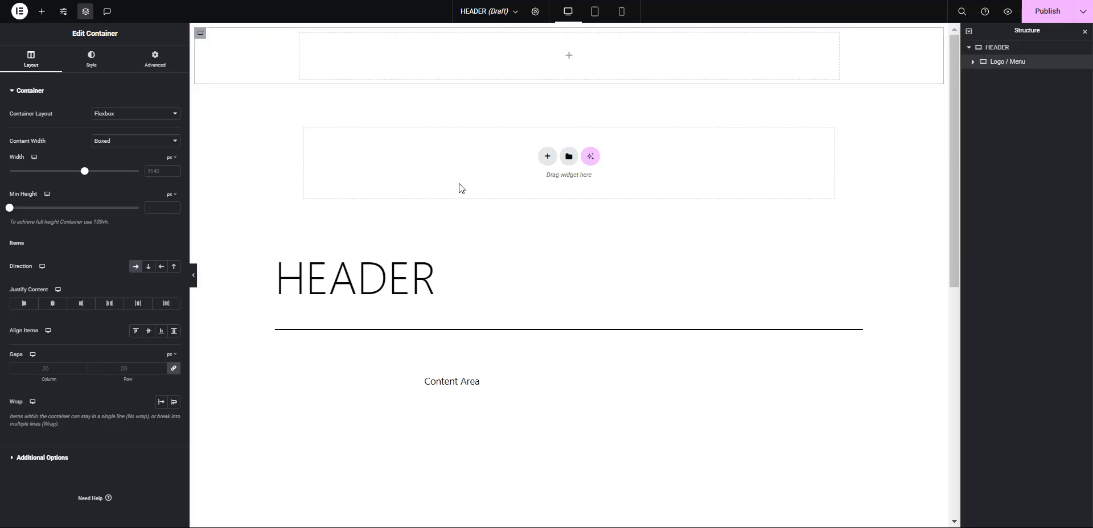
left_click(129, 141)
left_click(125, 159)
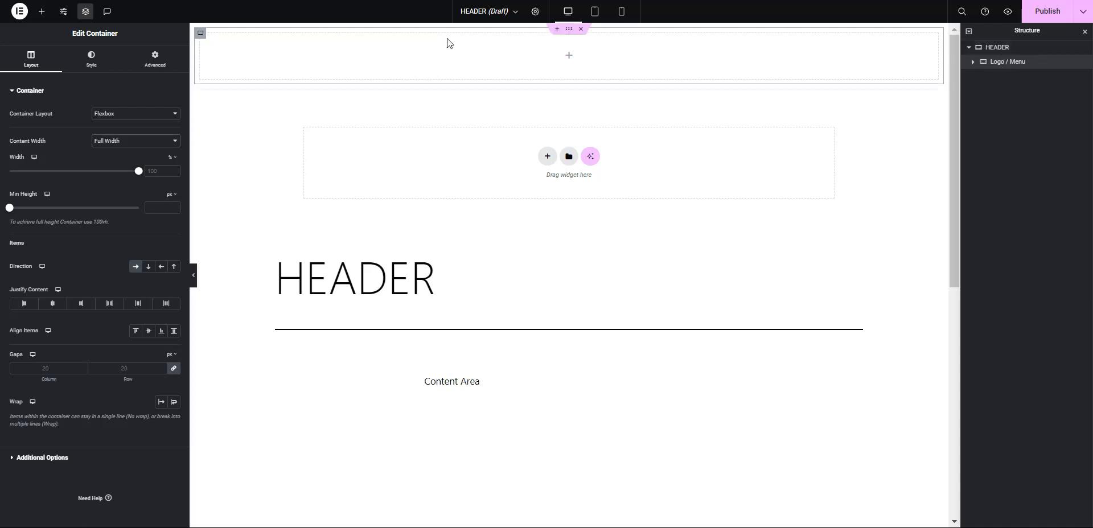
Set the HEADER container's margin and padding to 0 px on all sides.
left_click(150, 67)
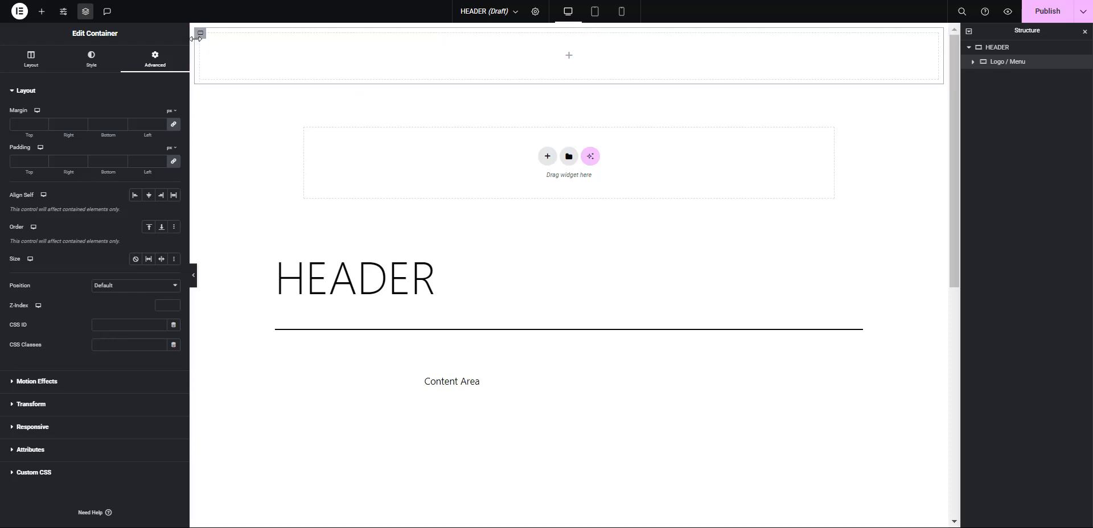
left_click(995, 47)
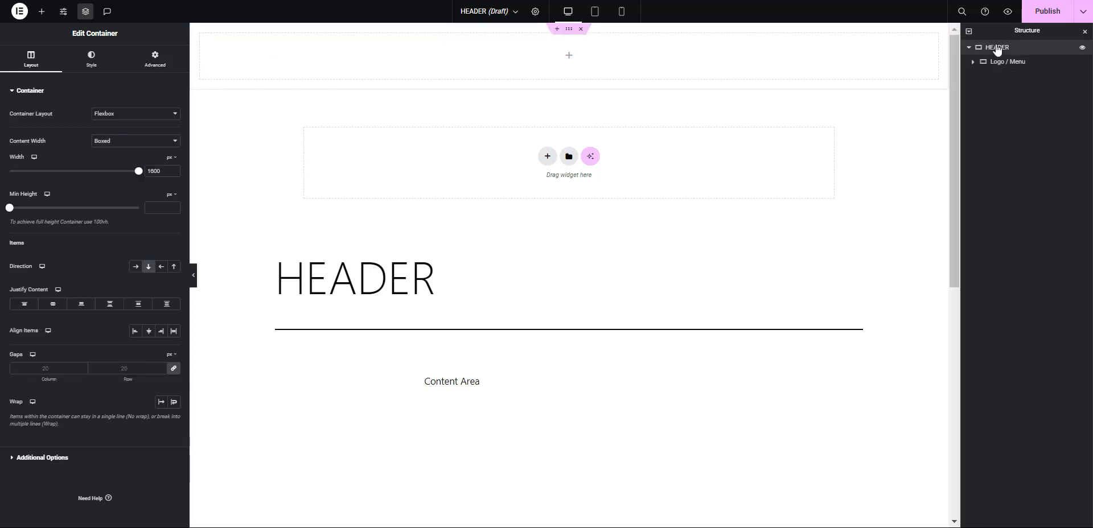
left_click(155, 59)
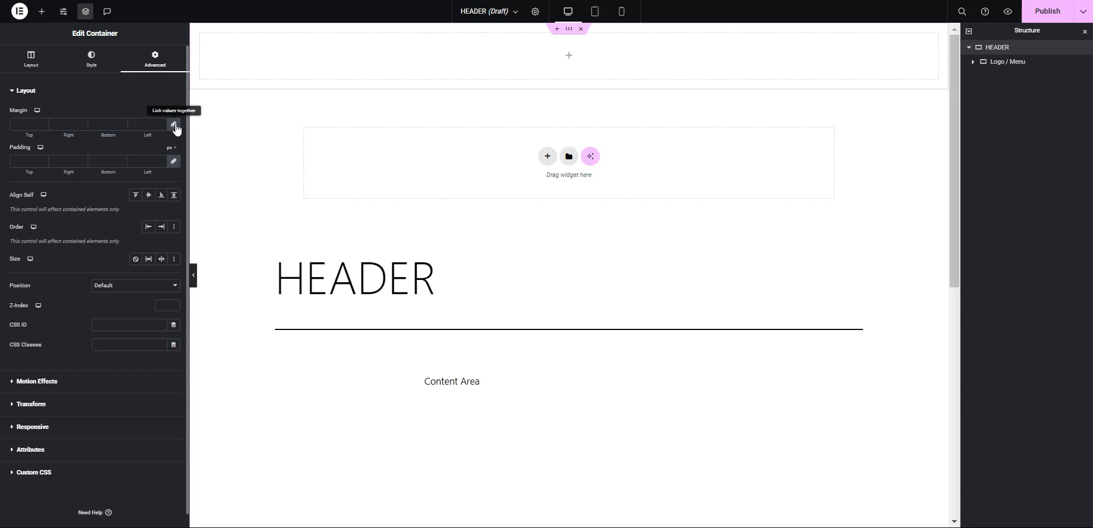
left_click(173, 163)
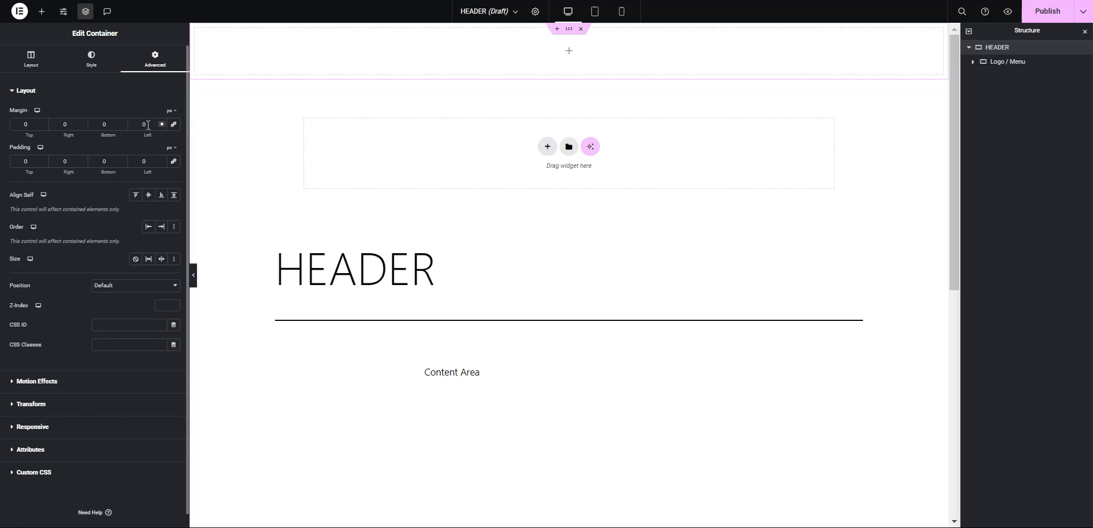
Set the Logo / Menu container's margins to 0 and its padding to 24 px top and bottom, 72 px right and left.
left_click(1027, 64)
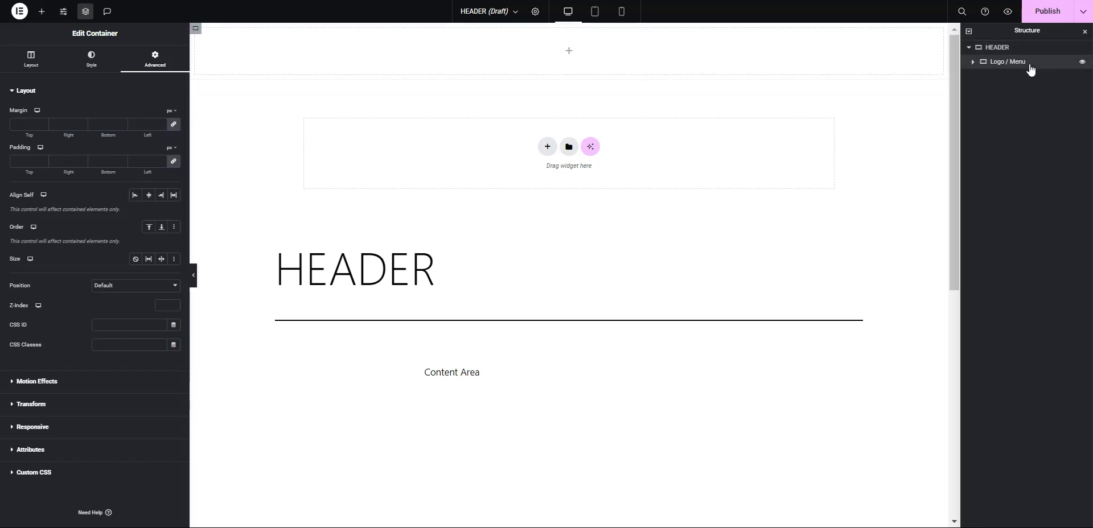
left_click(174, 126)
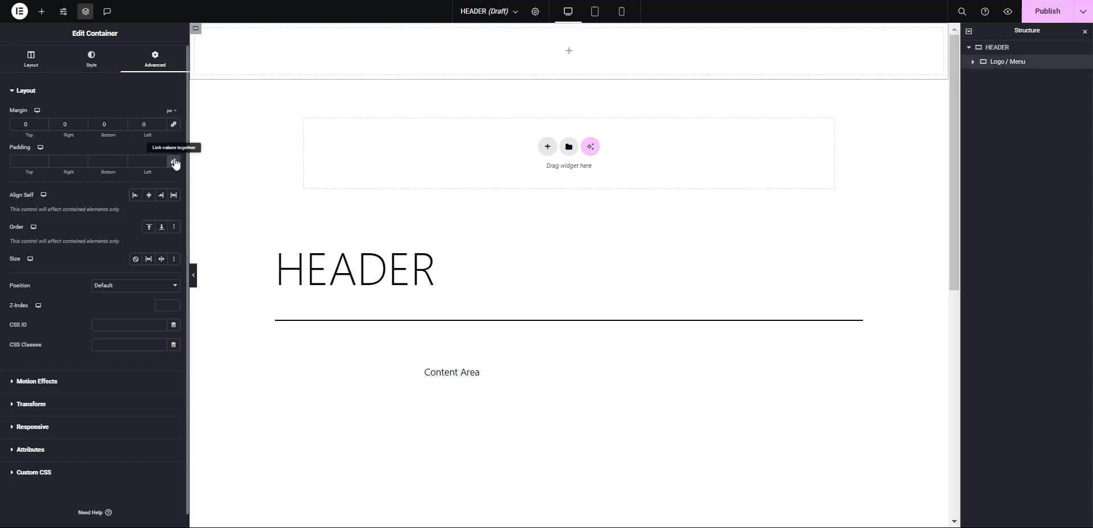
left_click(174, 162)
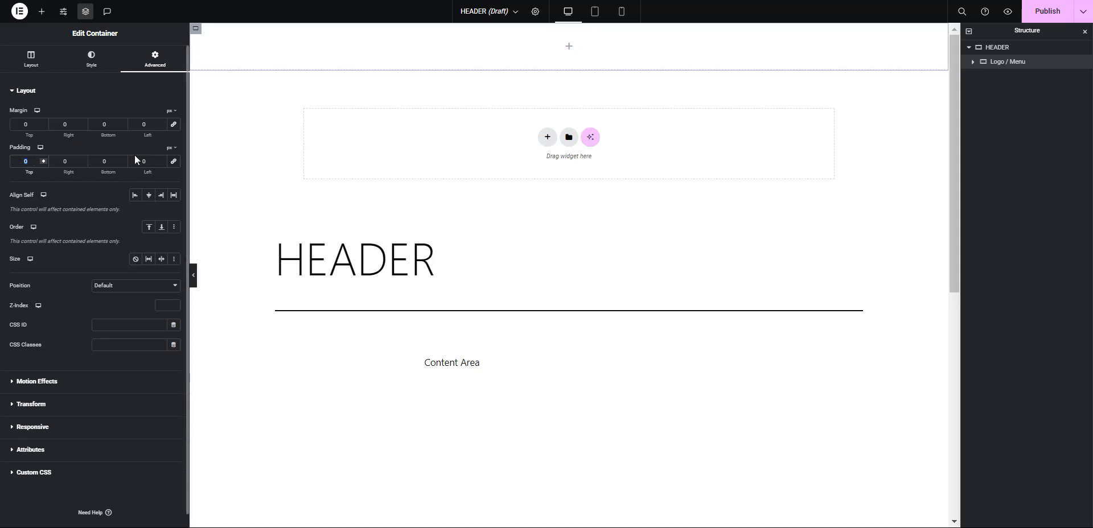
type("24")
left_click(113, 163)
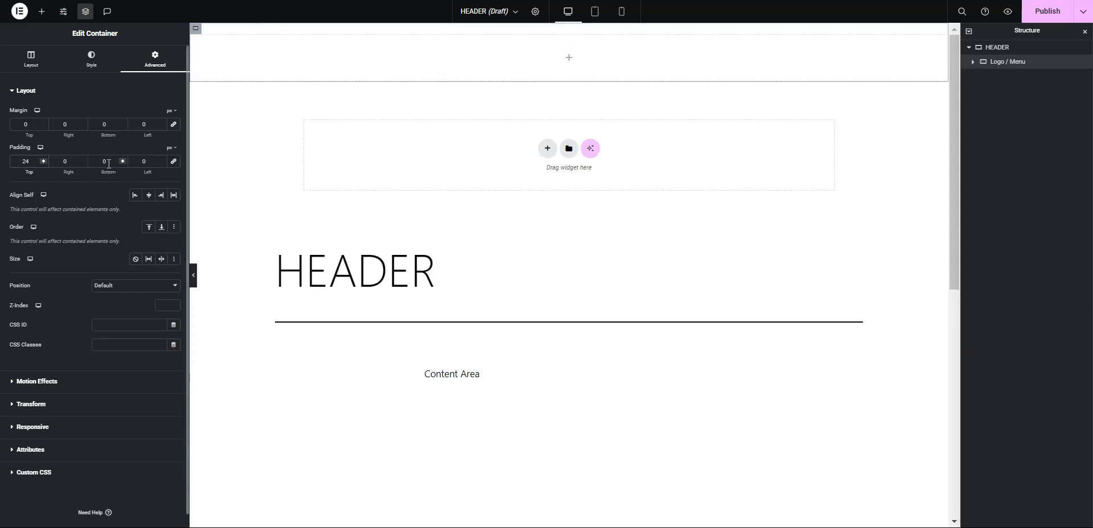
type("24")
left_click(67, 162)
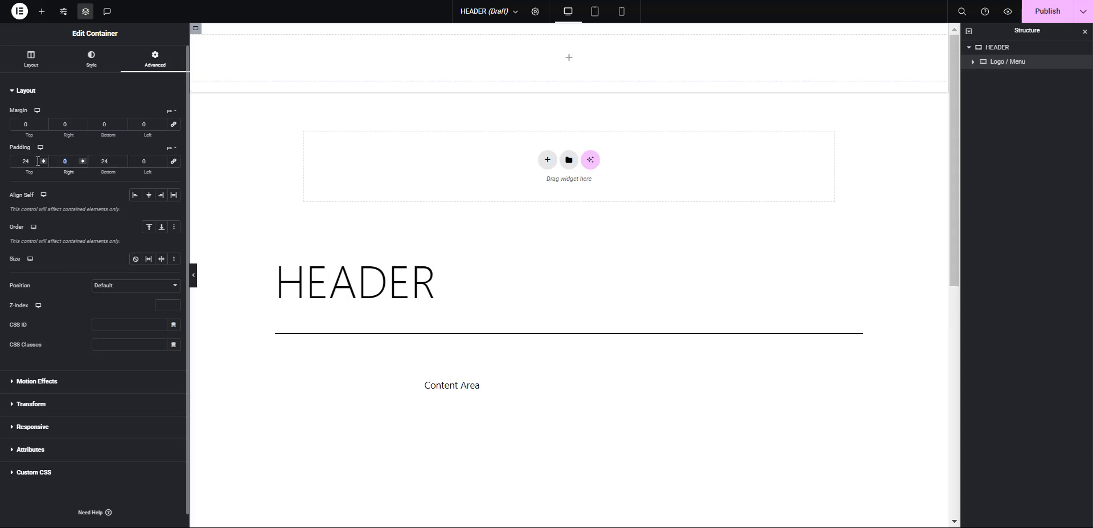
type("72")
left_click(152, 162)
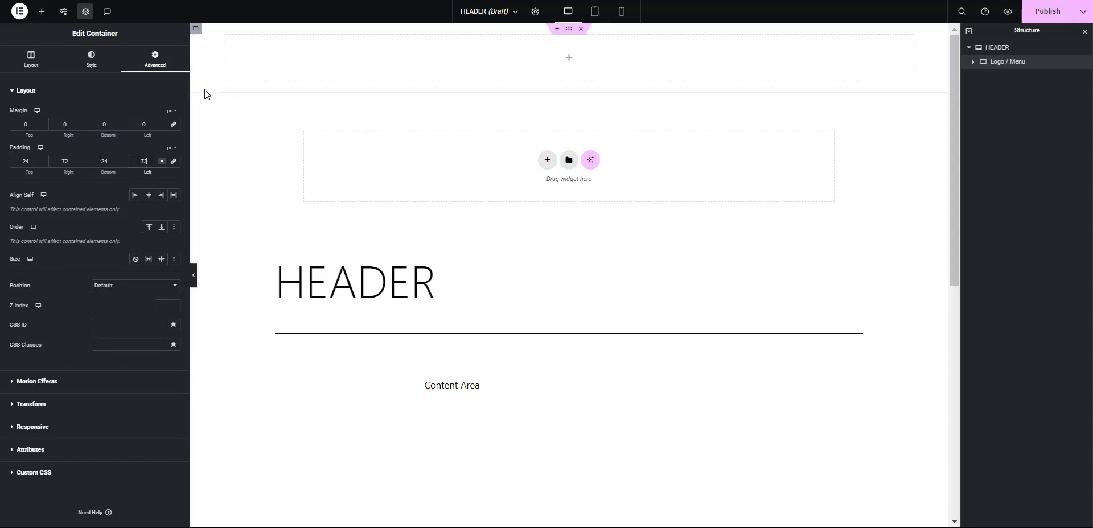
Add an Image widget inside the Logo / Menu container.
left_click(973, 62)
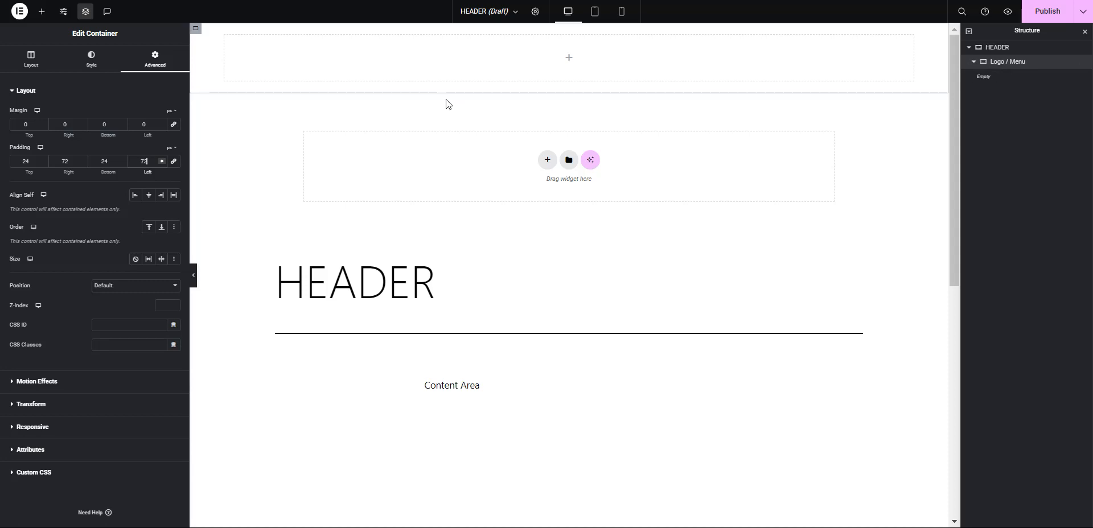
left_click(41, 12)
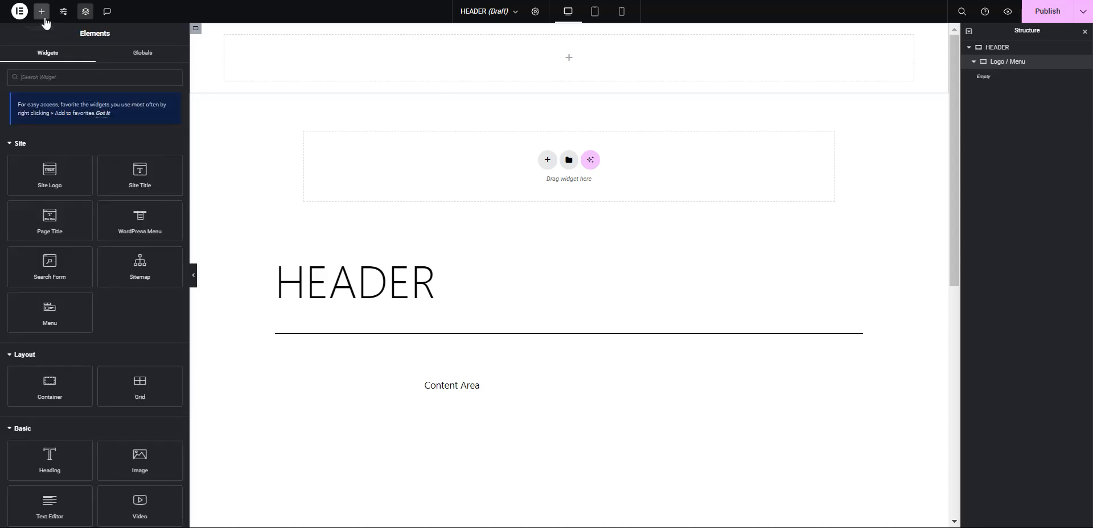
type("image")
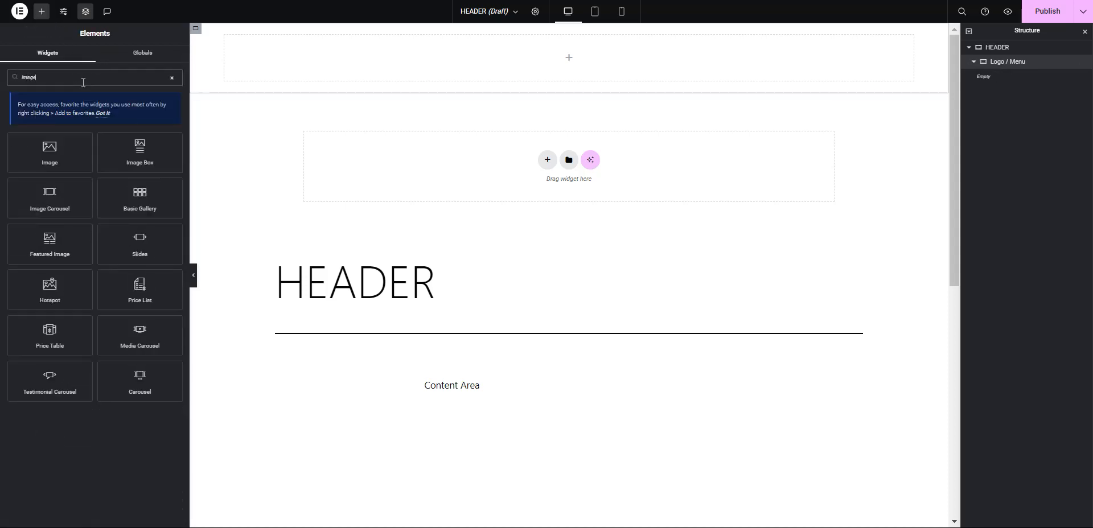
left_click(73, 155)
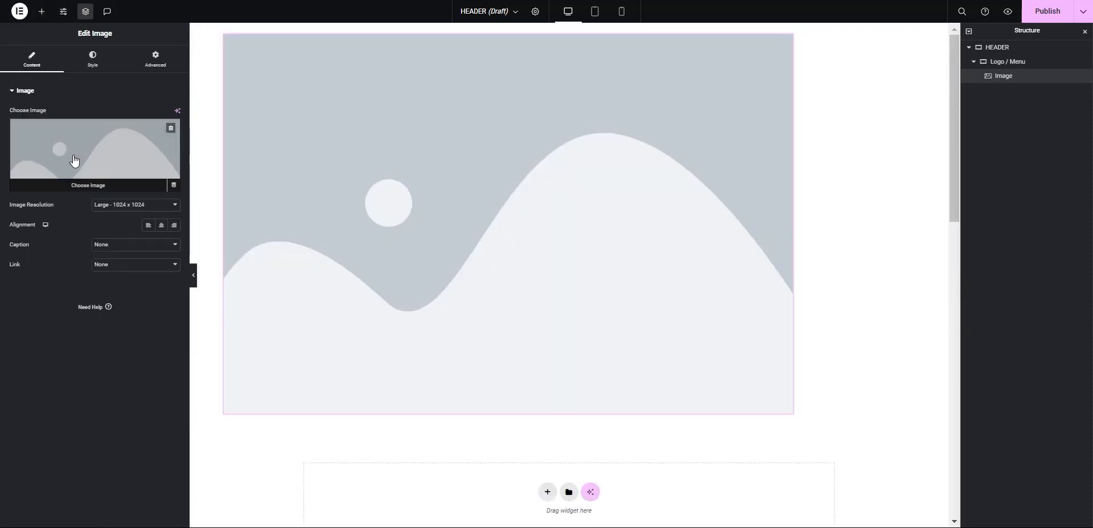
Give the Image widget the CSS class image-fix and review that class's rules in the site's Additional CSS.
left_click(155, 59)
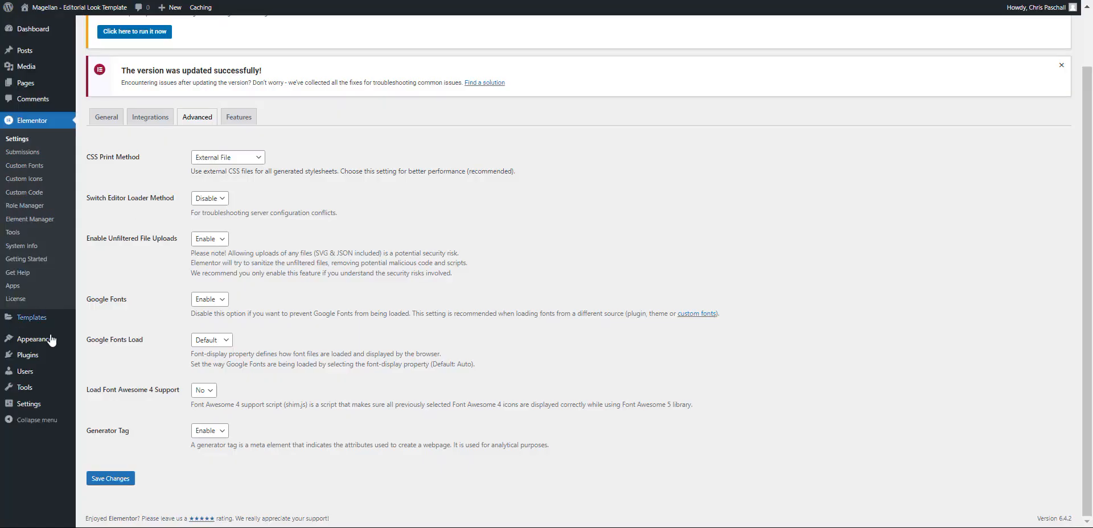
mouse_move(50, 340)
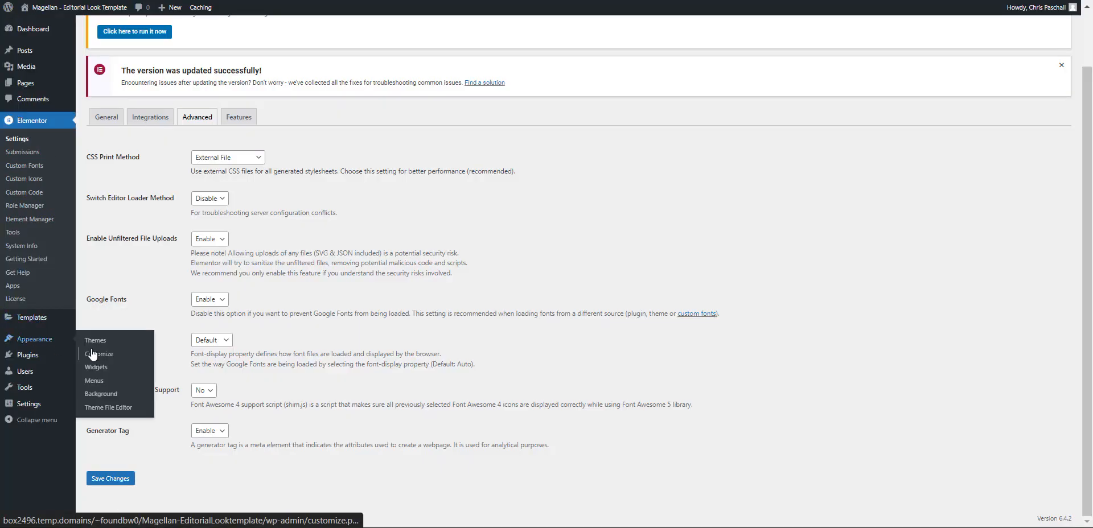
left_click(92, 354)
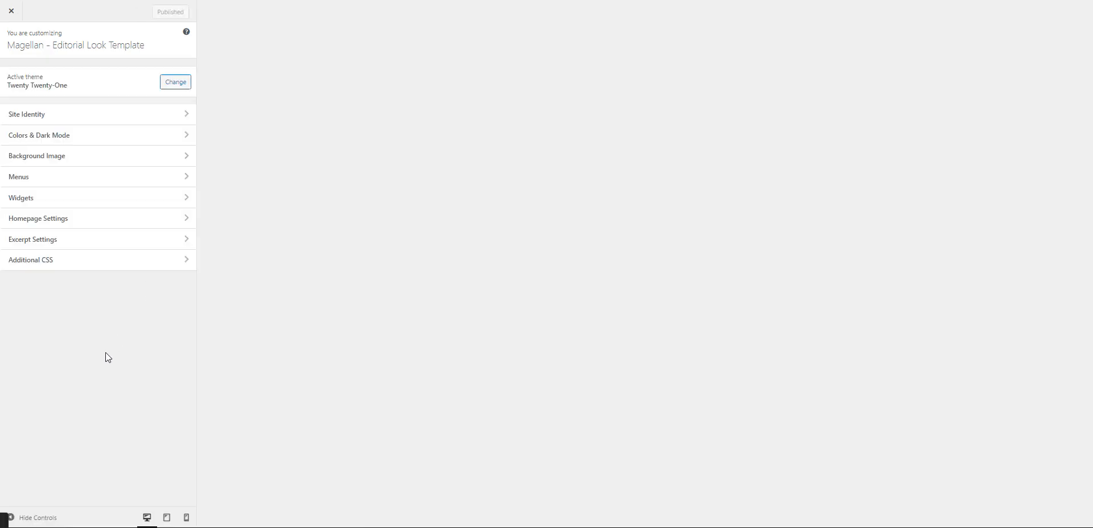
left_click(92, 262)
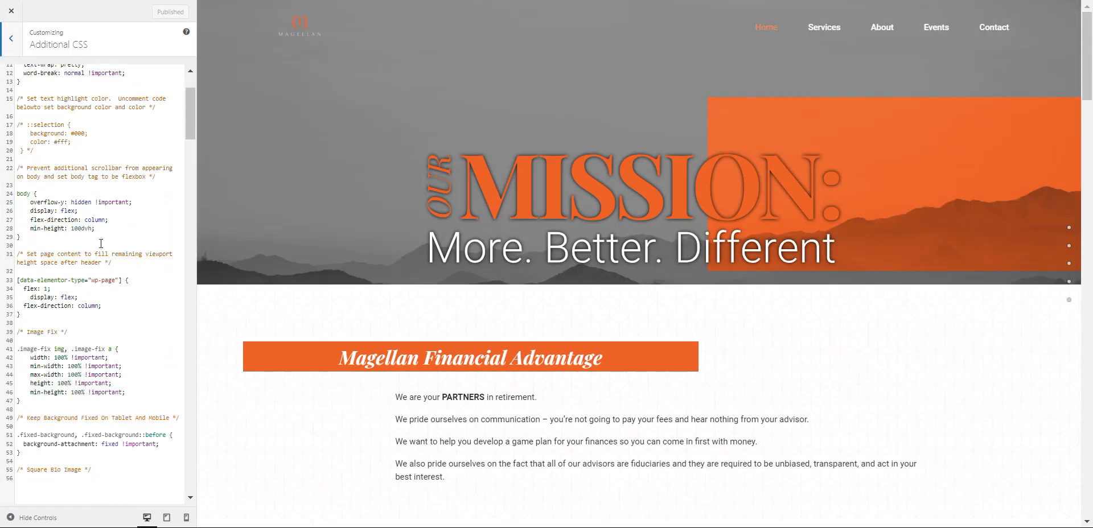
scroll(101, 243, "down", 10)
scroll(117, 274, "up", 5)
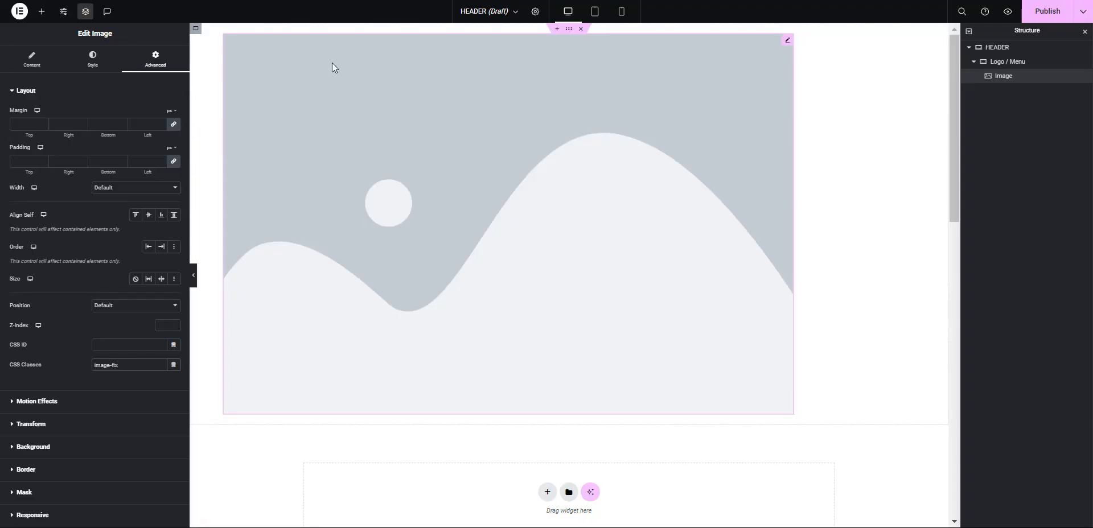
Set the Image widget's picture to the horizontal Magellan Financial logo, the first item in the media library.
left_click(45, 72)
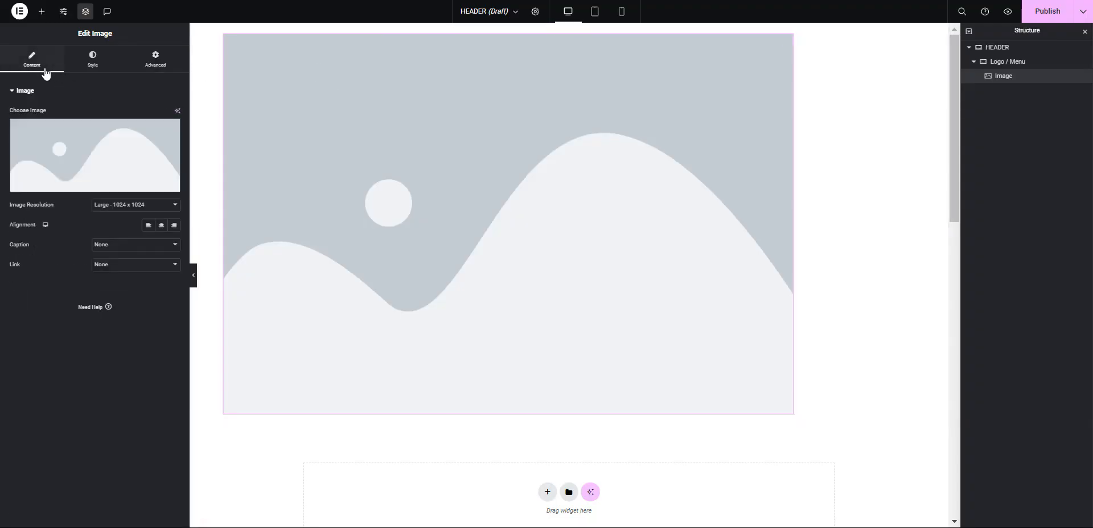
left_click(110, 166)
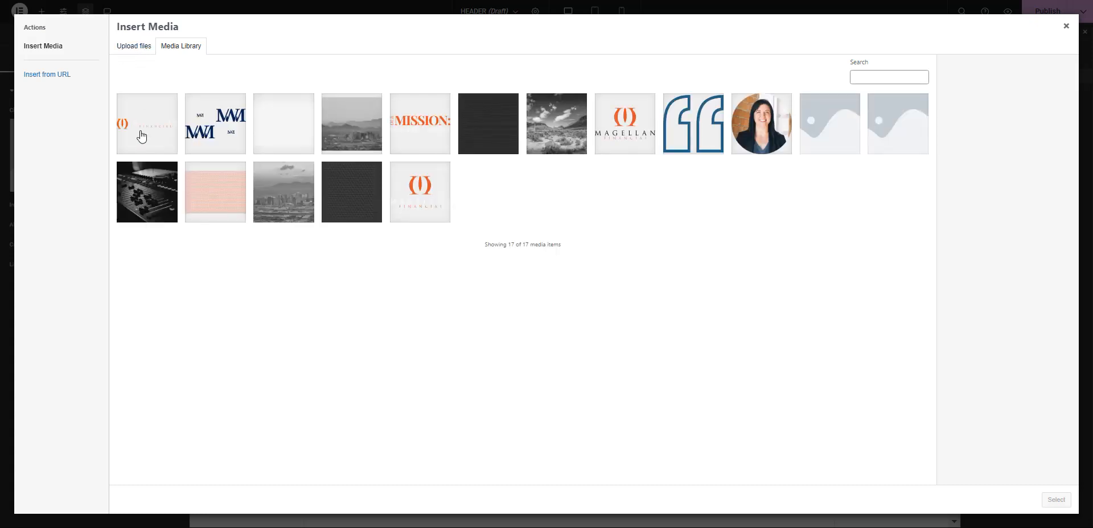
left_click(141, 141)
left_click(1056, 500)
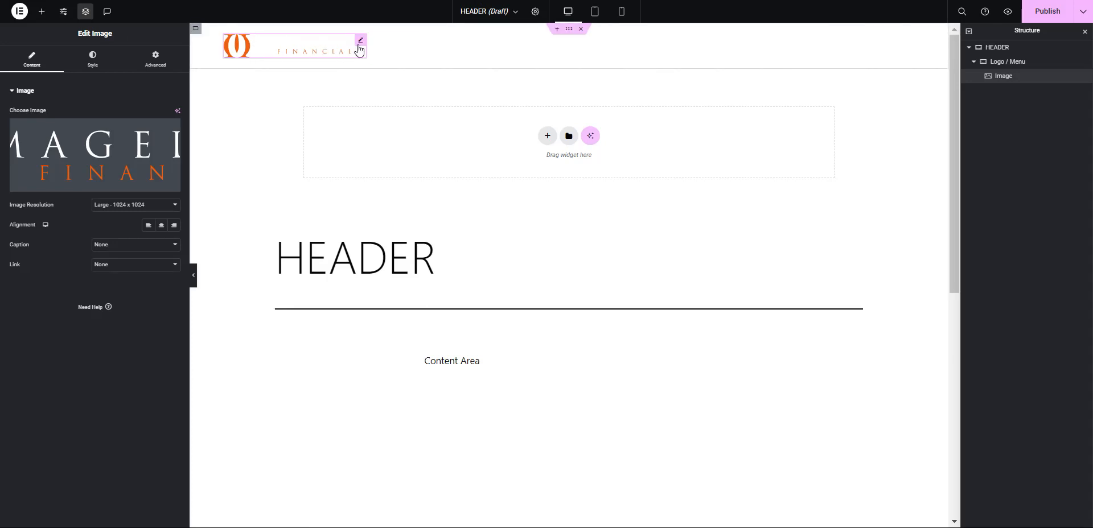
Give the HEADER container a classic background in the global color Black.
left_click(1002, 61)
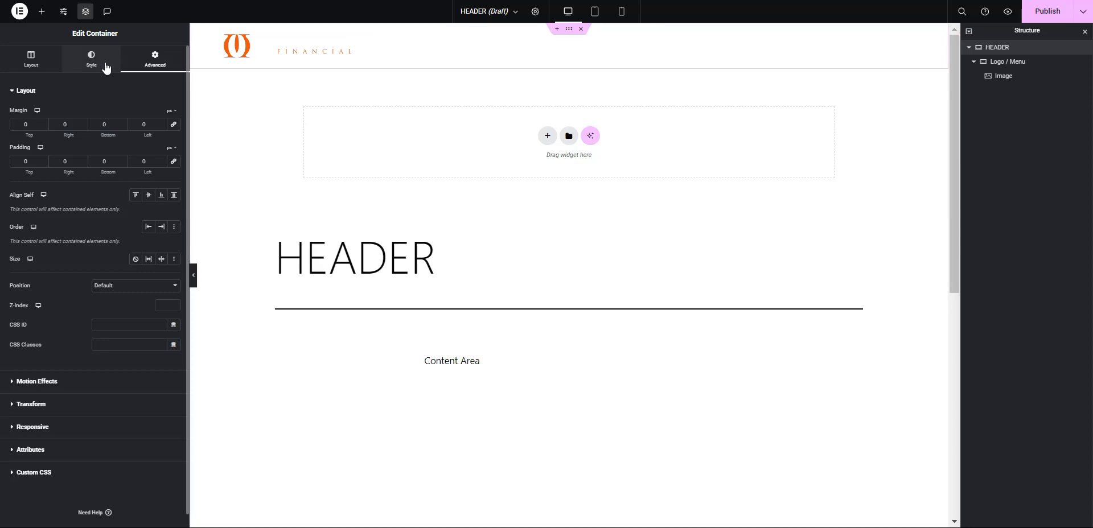
left_click(106, 67)
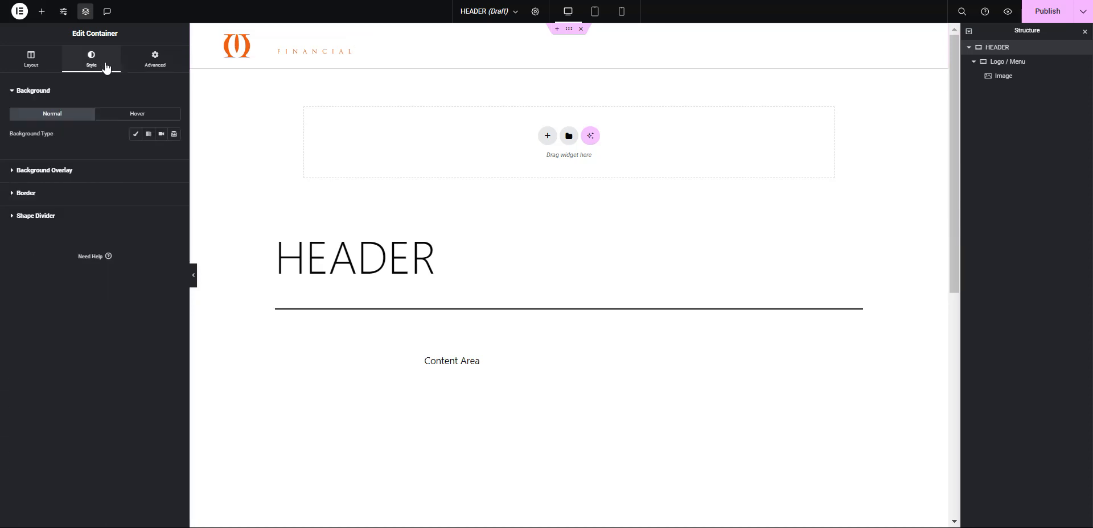
left_click(135, 135)
left_click(161, 154)
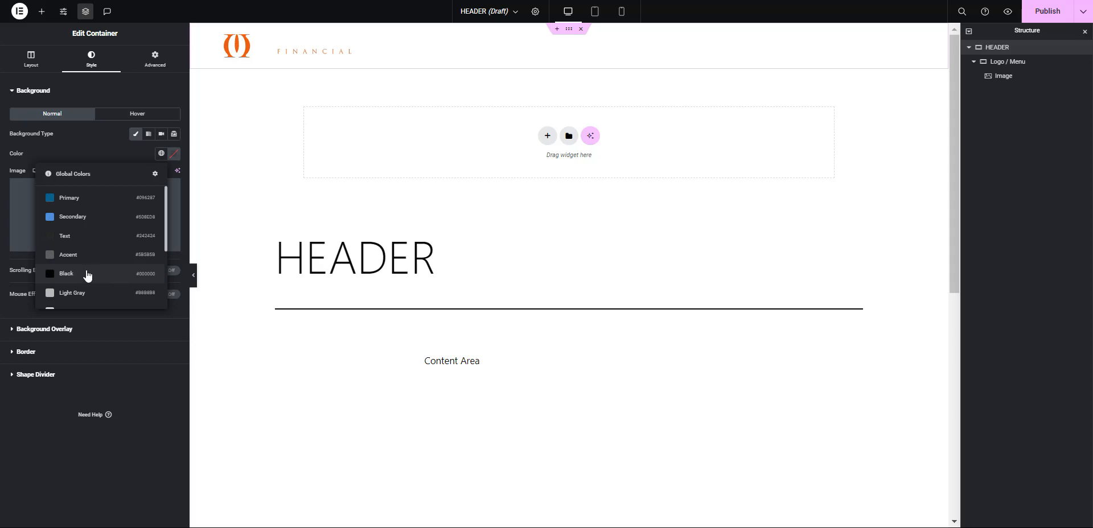
scroll(85, 281, "down", 3)
scroll(85, 283, "up", 3)
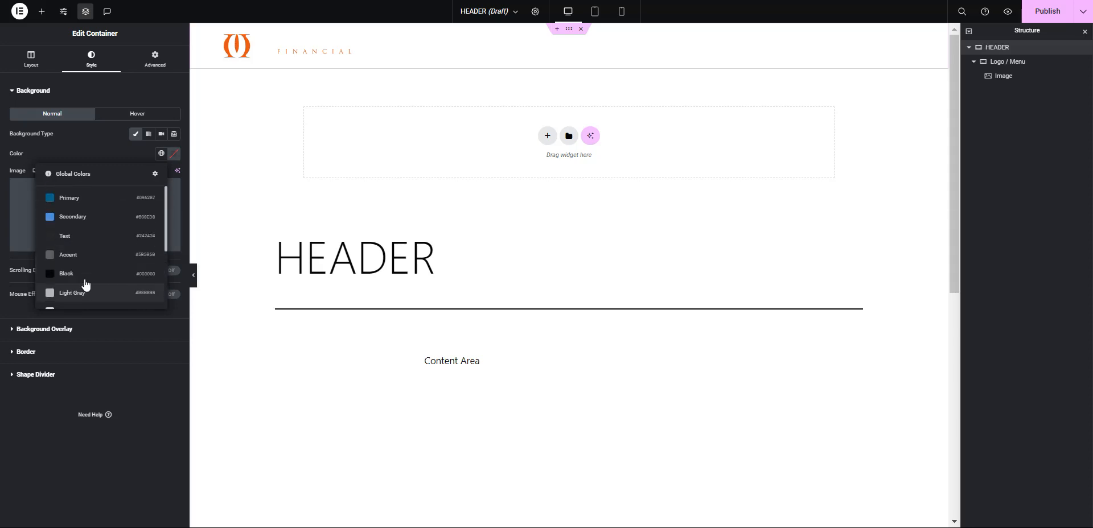
left_click(85, 274)
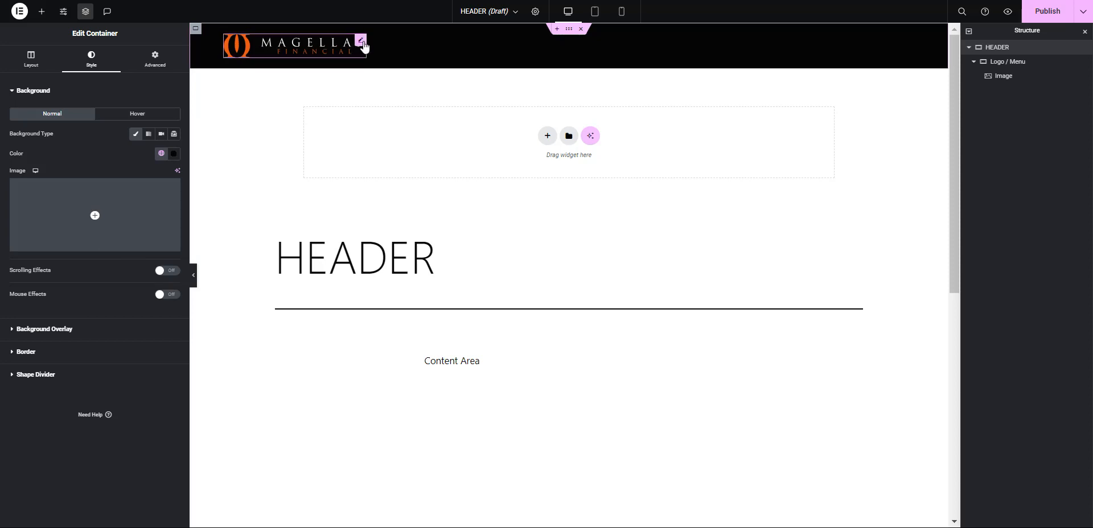
Add a WordPress Menu widget to the Logo / Menu container after the logo image.
left_click(363, 44)
left_click(1024, 66)
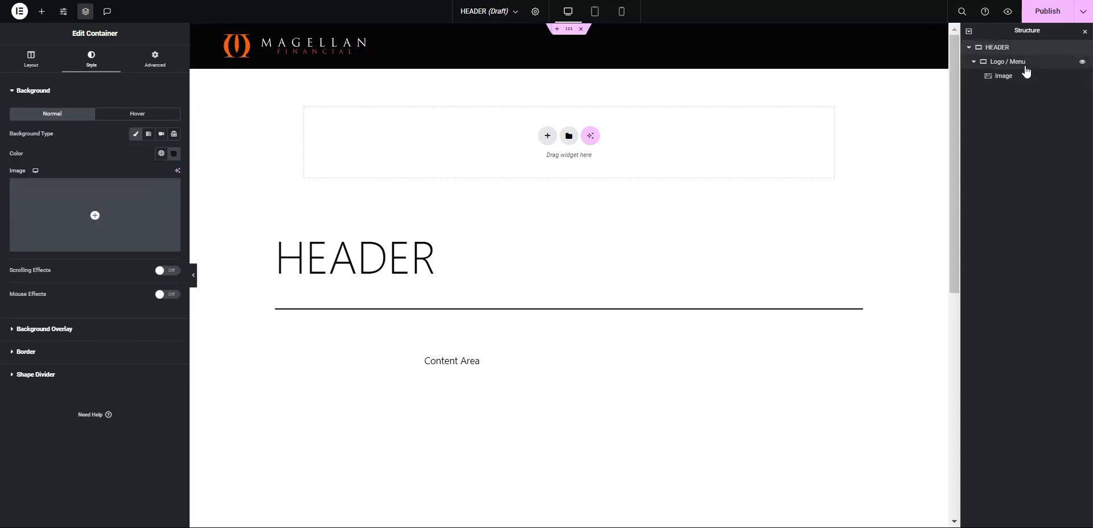
left_click(1013, 65)
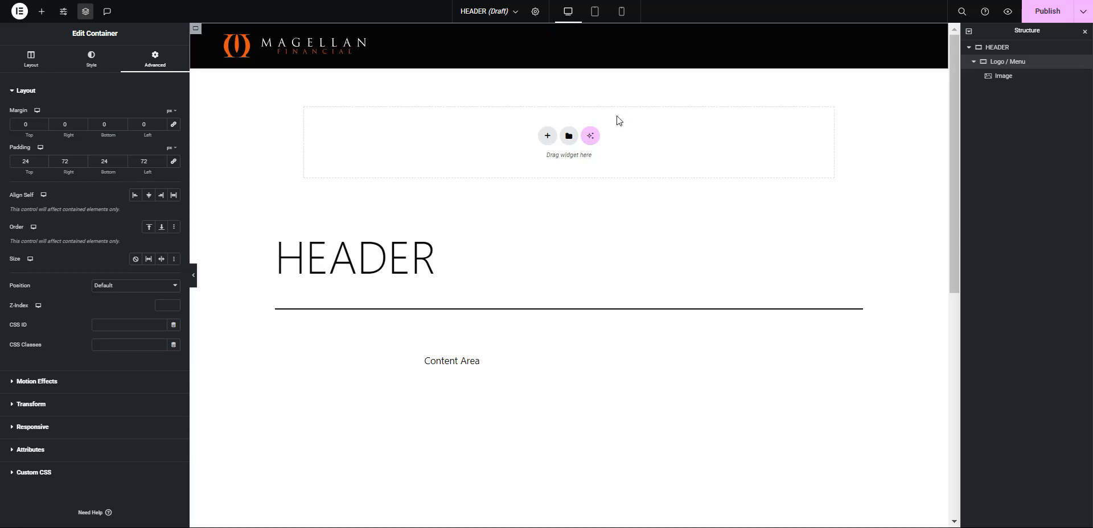
left_click(41, 13)
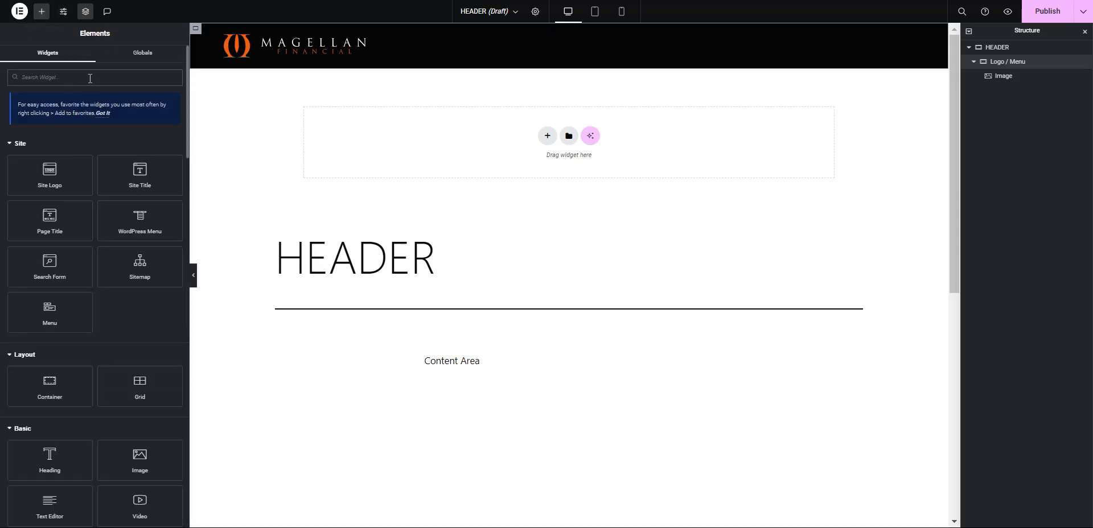
type("wordpress")
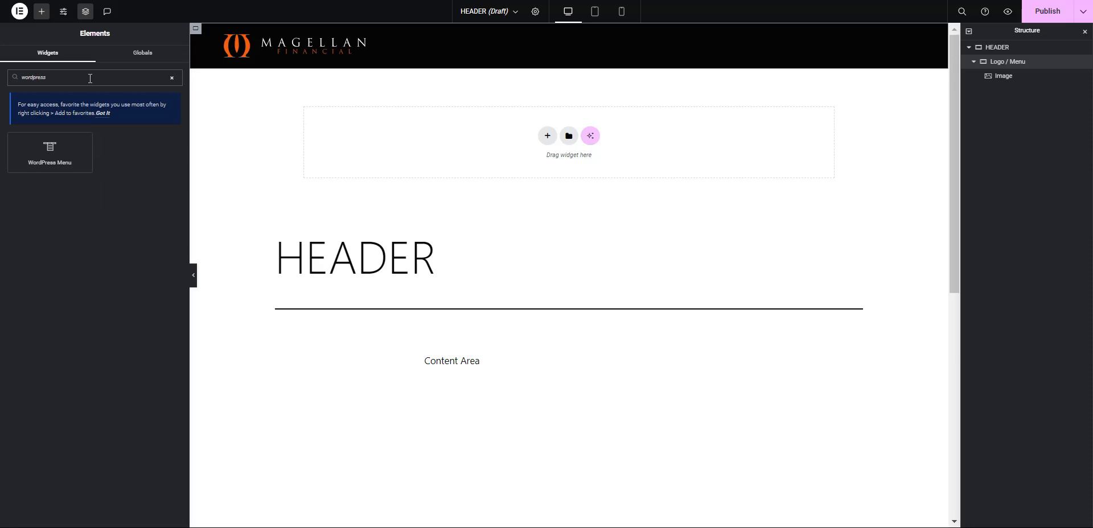
left_click(60, 152)
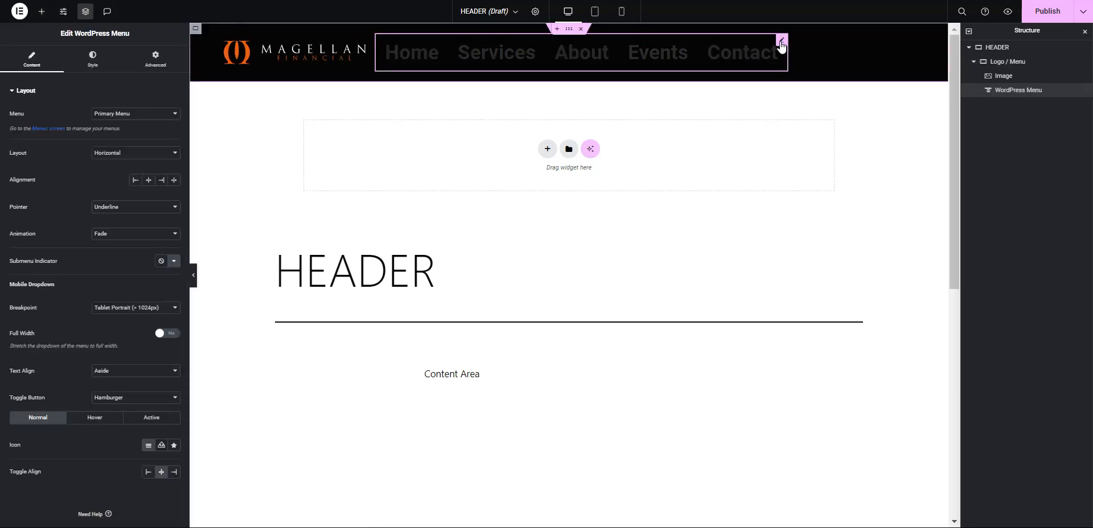
Set the WordPress Menu's normal text color to the global color White.
left_click(107, 67)
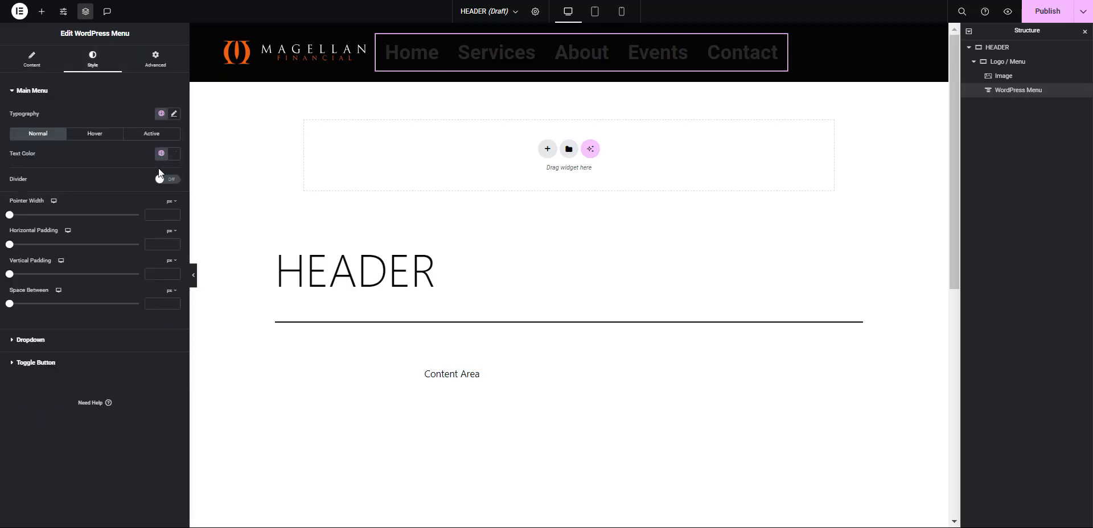
left_click(161, 154)
scroll(96, 228, "down", 2)
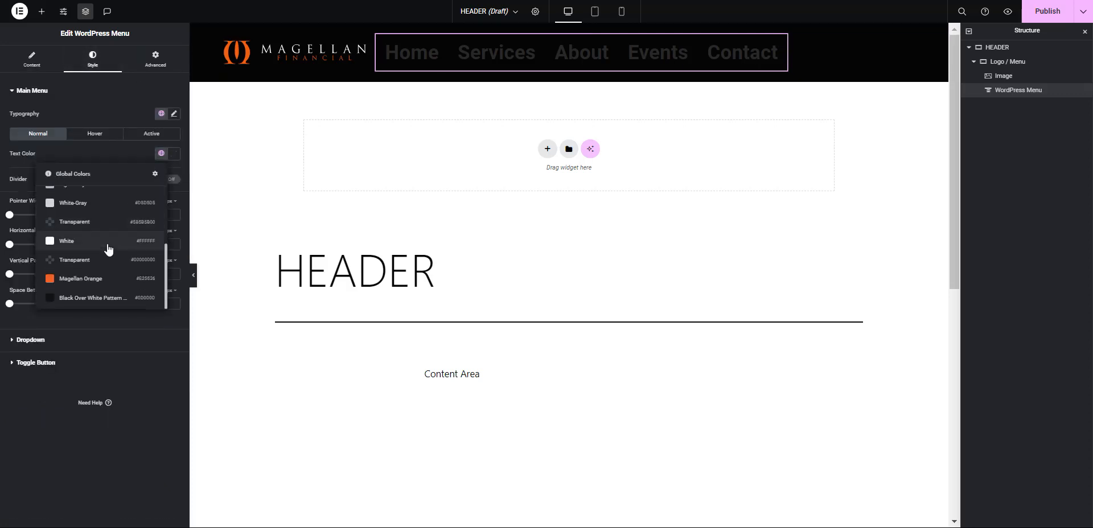
left_click(108, 246)
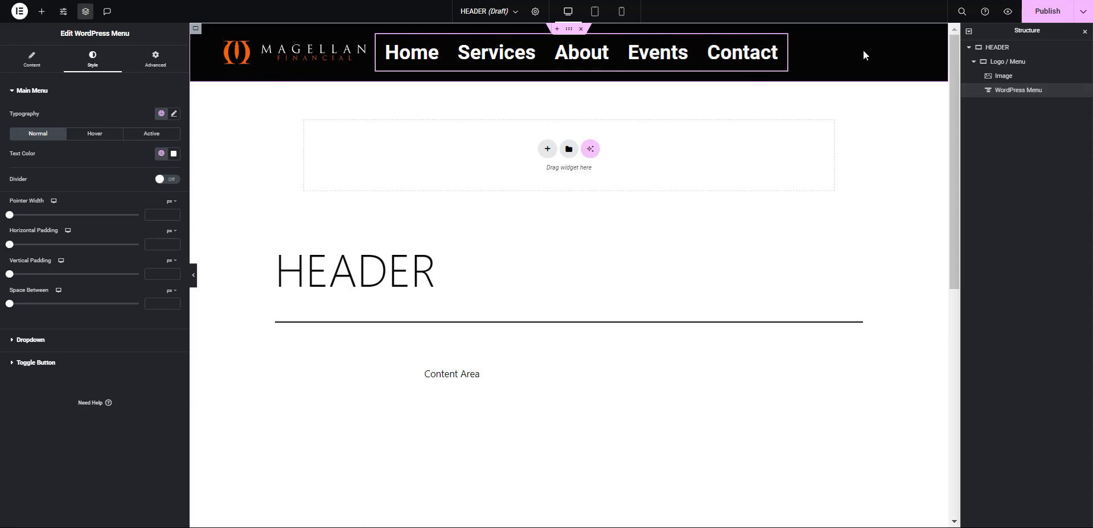
Arrange the Logo / Menu container as a horizontal row with space-between justification and gaps of 0 px.
left_click(1016, 63)
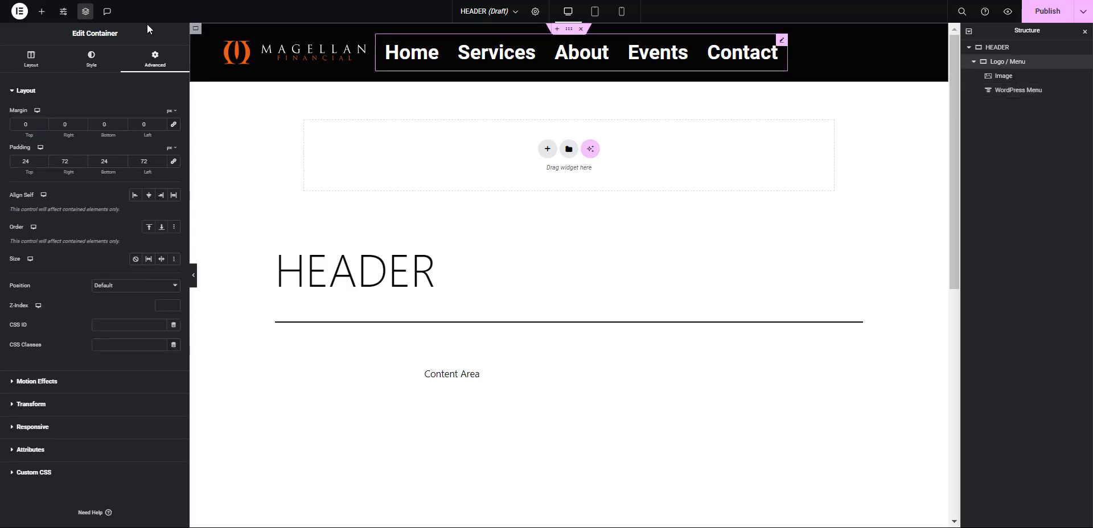
left_click(34, 67)
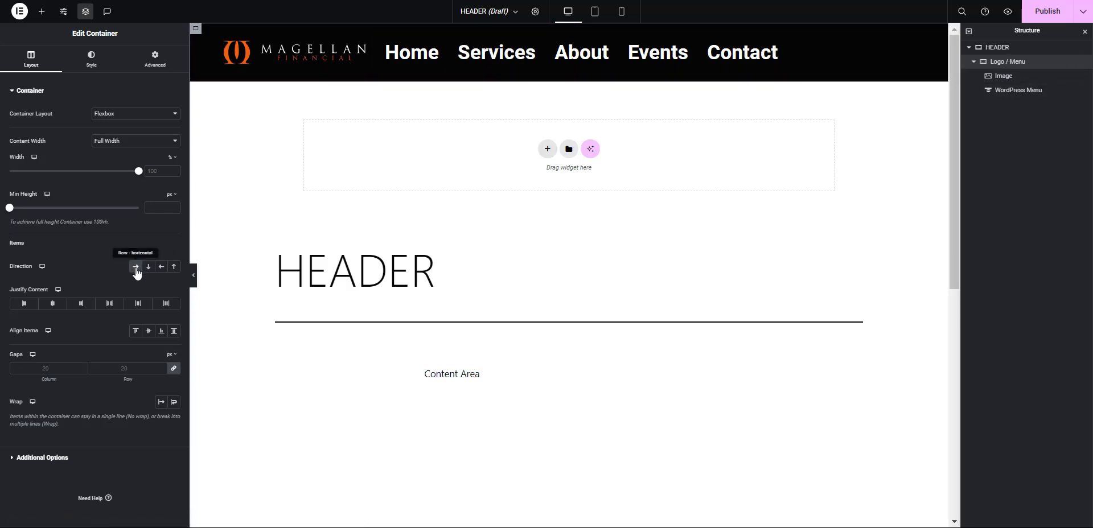
left_click(110, 310)
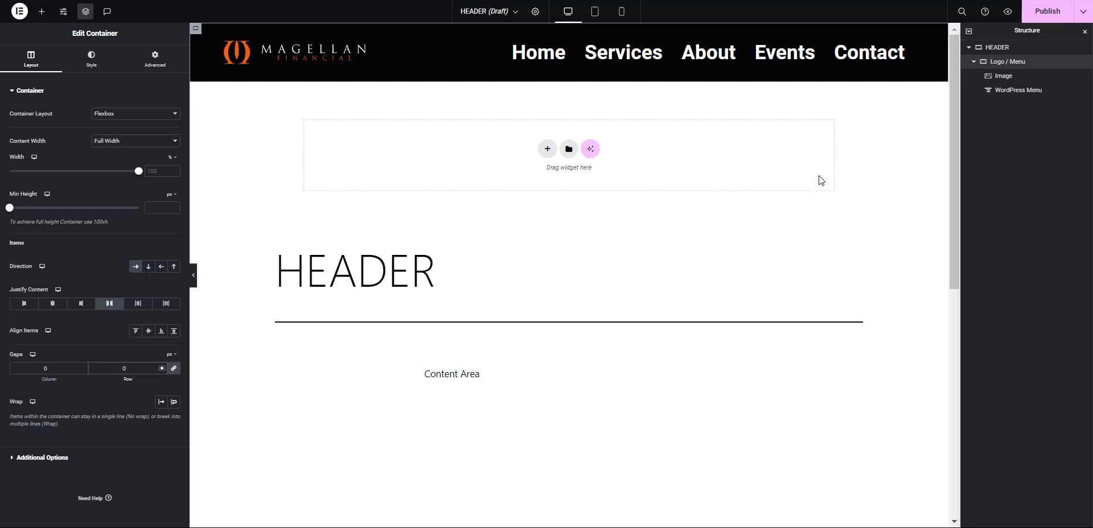
Set the HEADER container's column and row gaps to 0 px.
left_click(1003, 52)
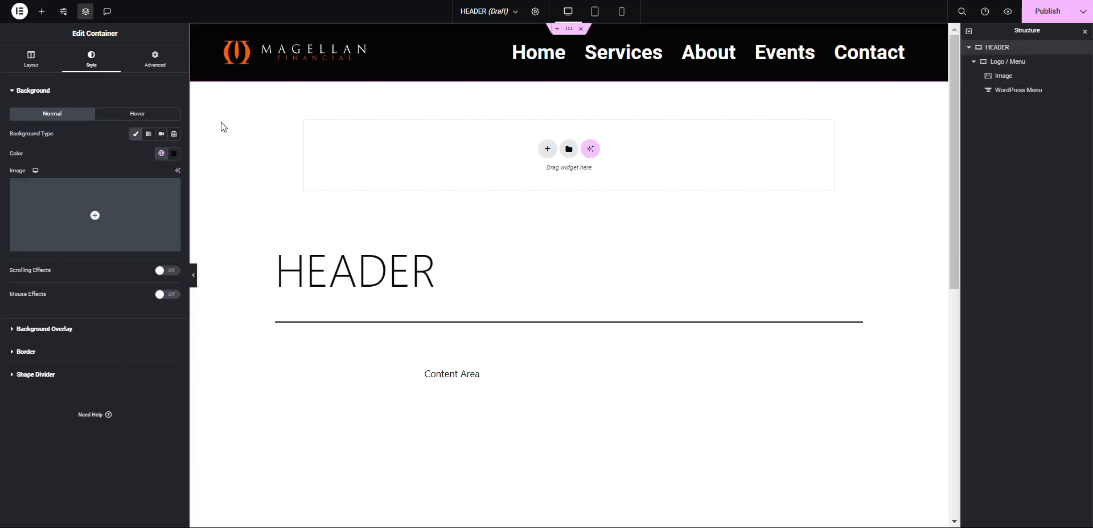
left_click(31, 59)
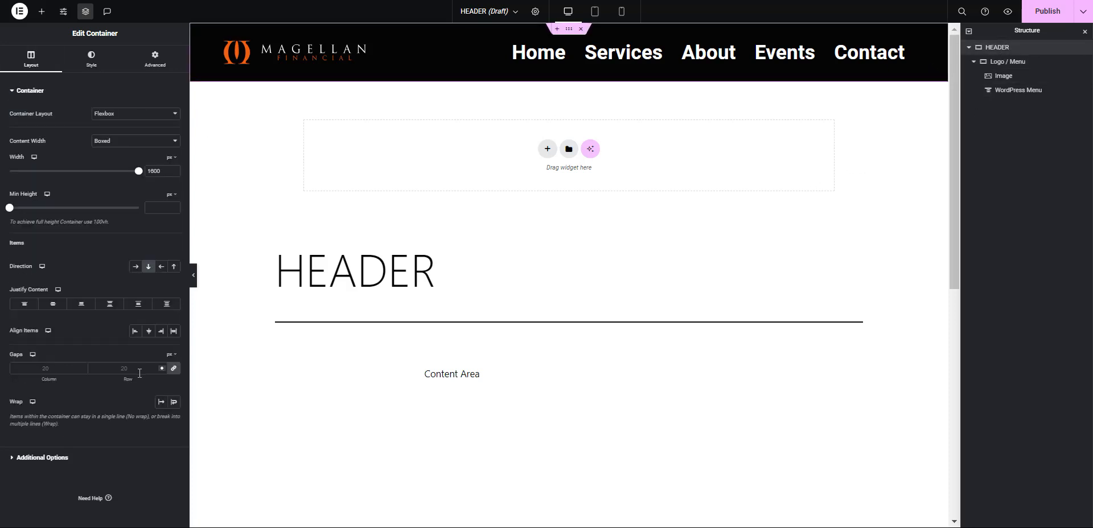
right_click(139, 372)
left_click(120, 371)
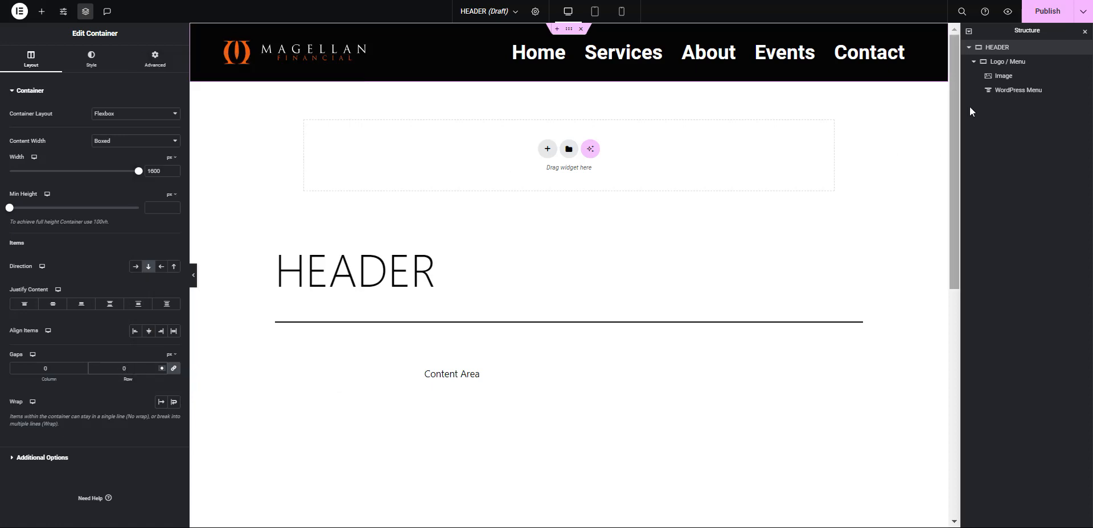
Apply the Body Text global font to the WordPress Menu's main menu and set its horizontal padding to 16 px.
left_click(1006, 92)
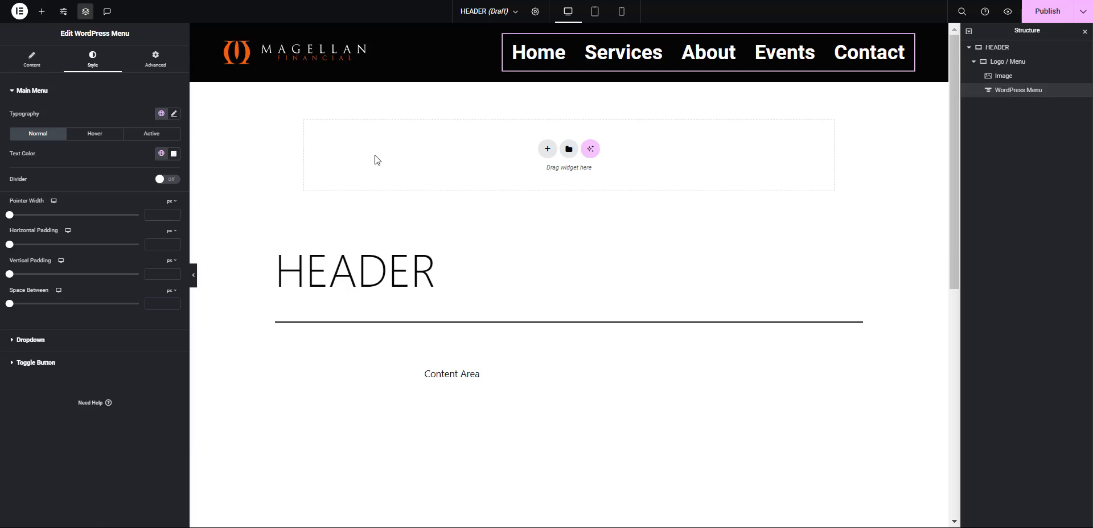
left_click(161, 113)
scroll(107, 236, "down", 3)
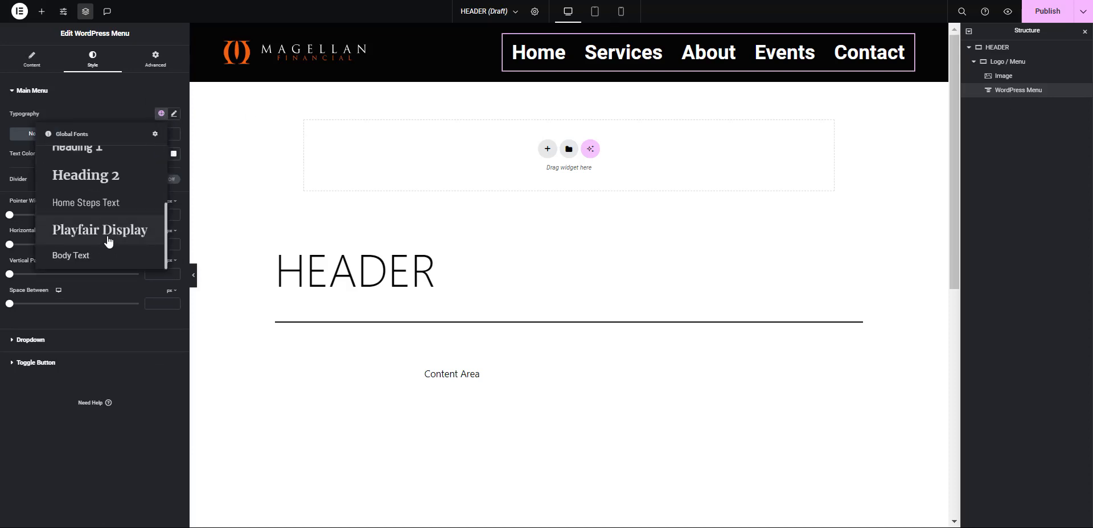
left_click(106, 251)
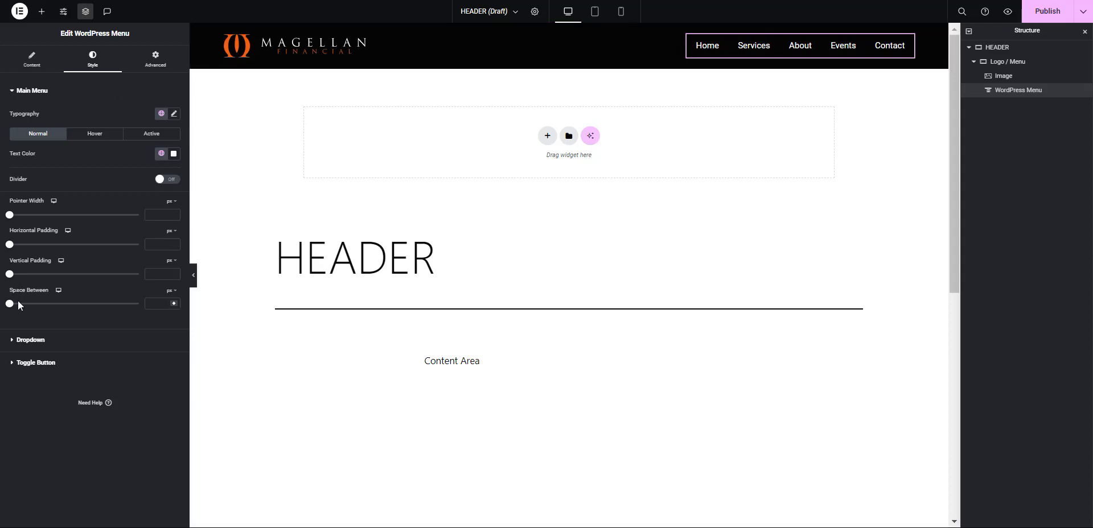
left_click_drag(13, 245, 59, 255)
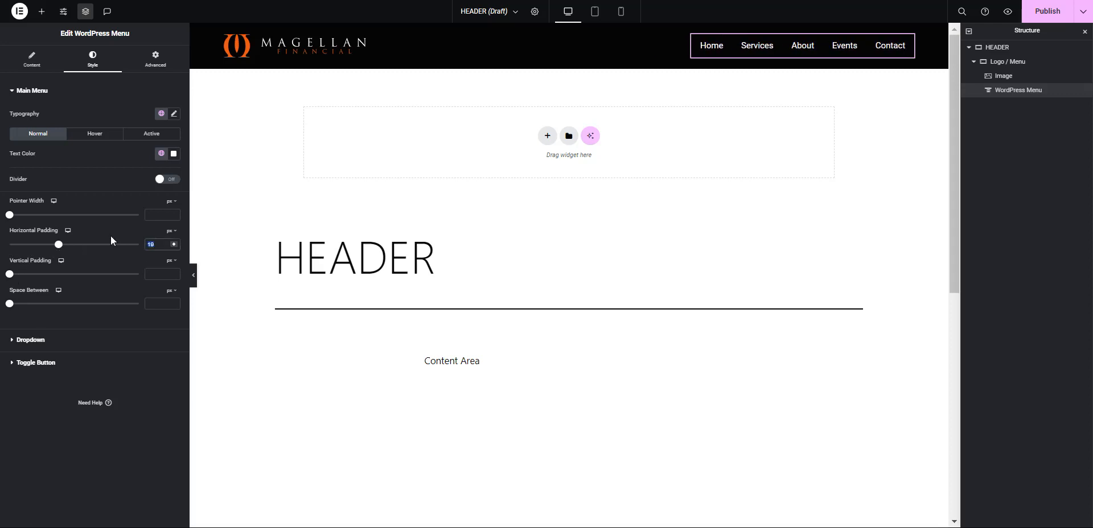
type("16")
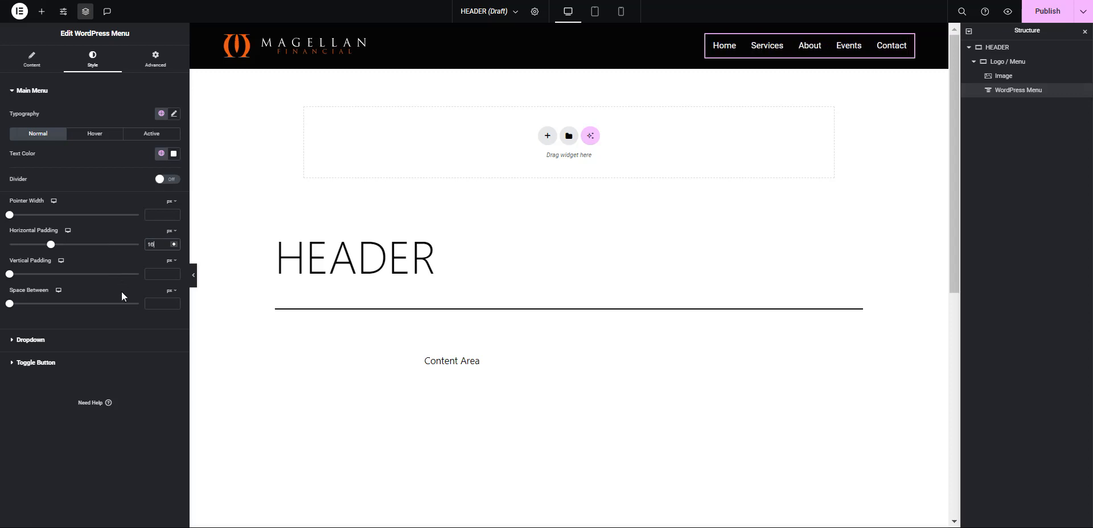
Try a custom space between the menu items of 4vw.
left_click(173, 292)
left_click(168, 341)
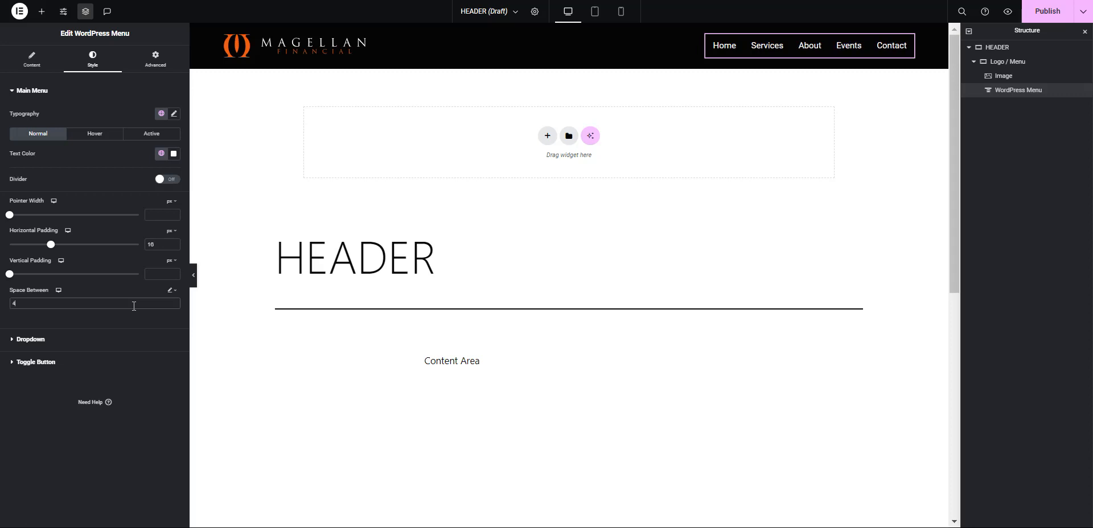
type("vw")
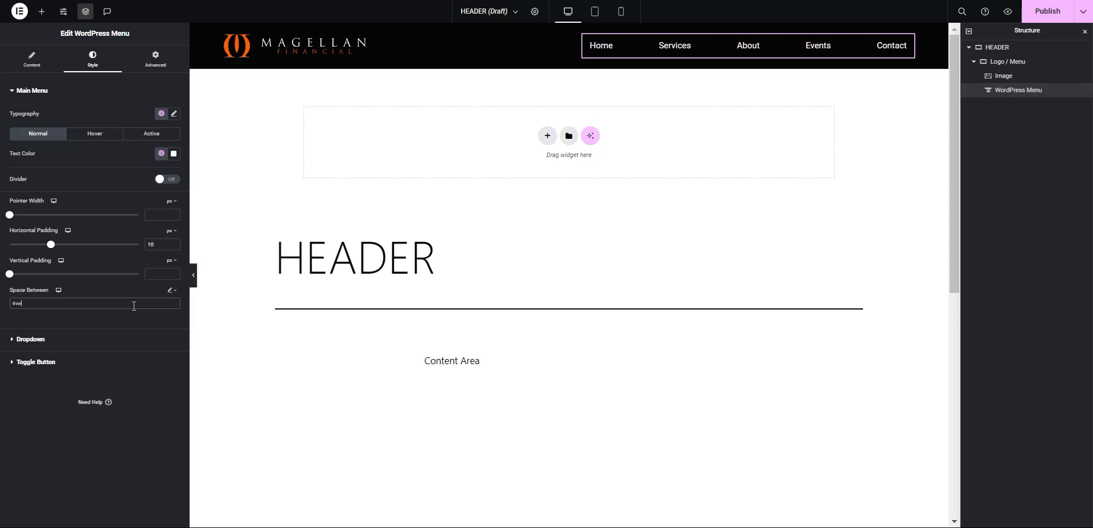
Switch the menu items' space between back to pixels and set it to 20 px.
left_click(172, 291)
left_click(172, 292)
left_click(159, 309)
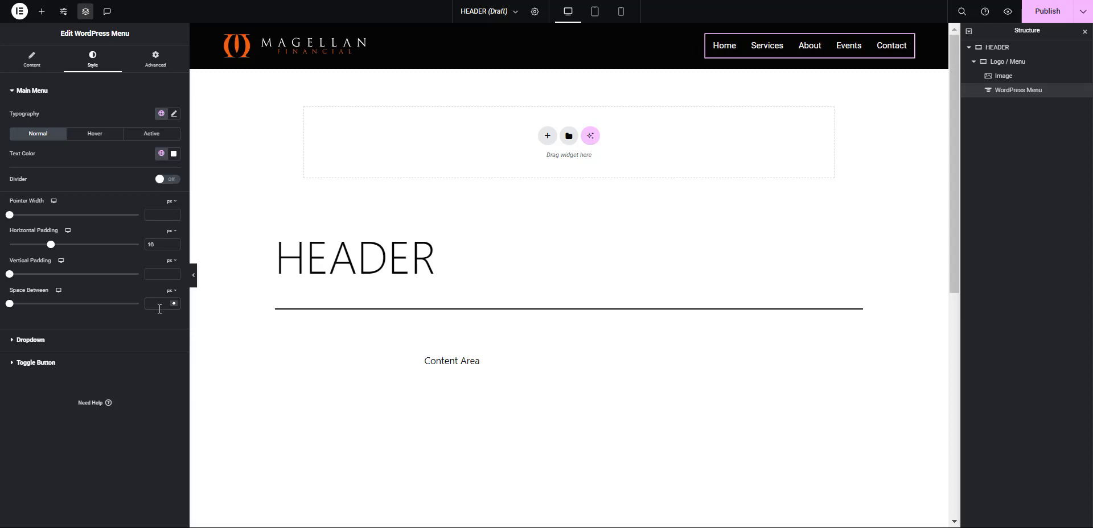
type("20")
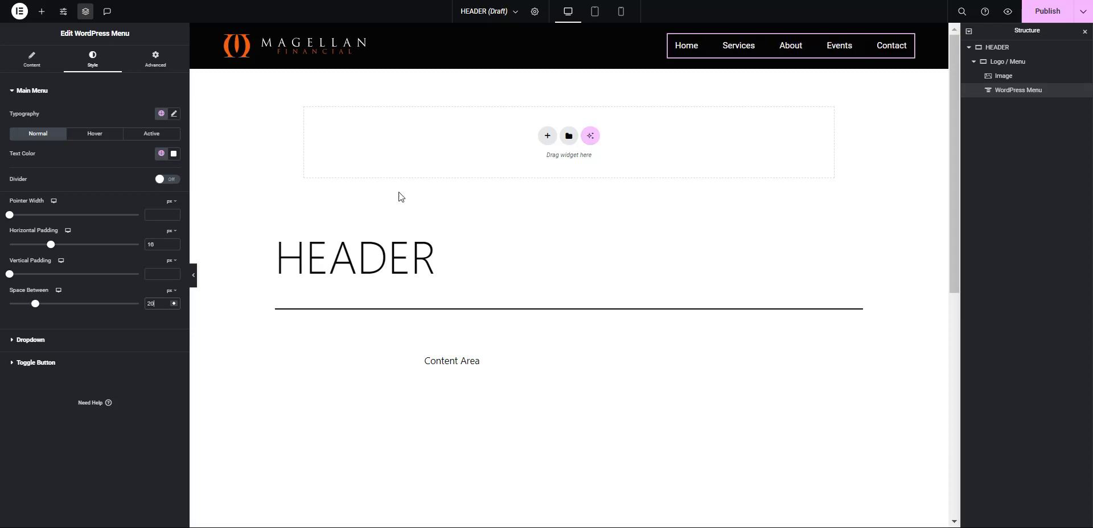
left_click(361, 45)
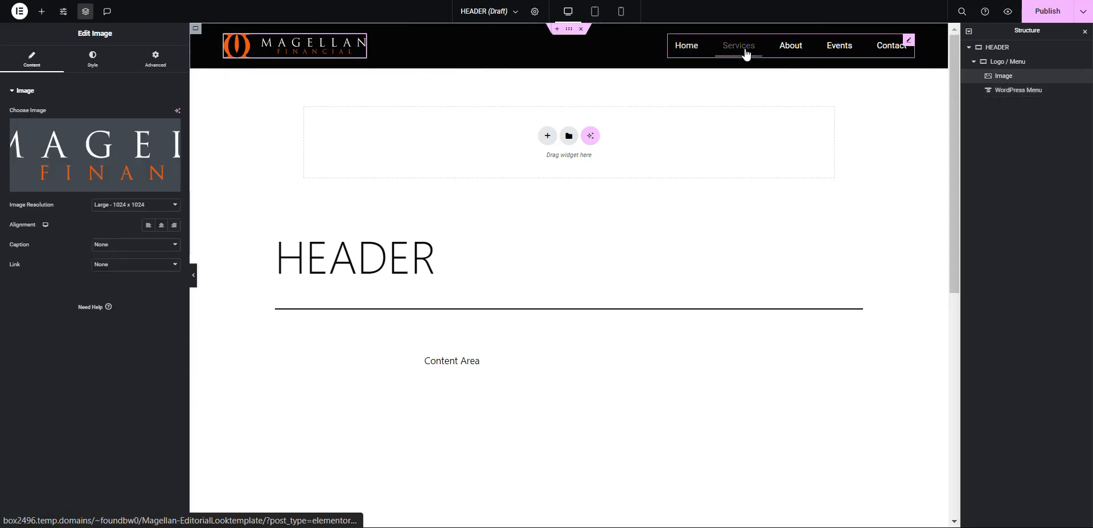
left_click(101, 69)
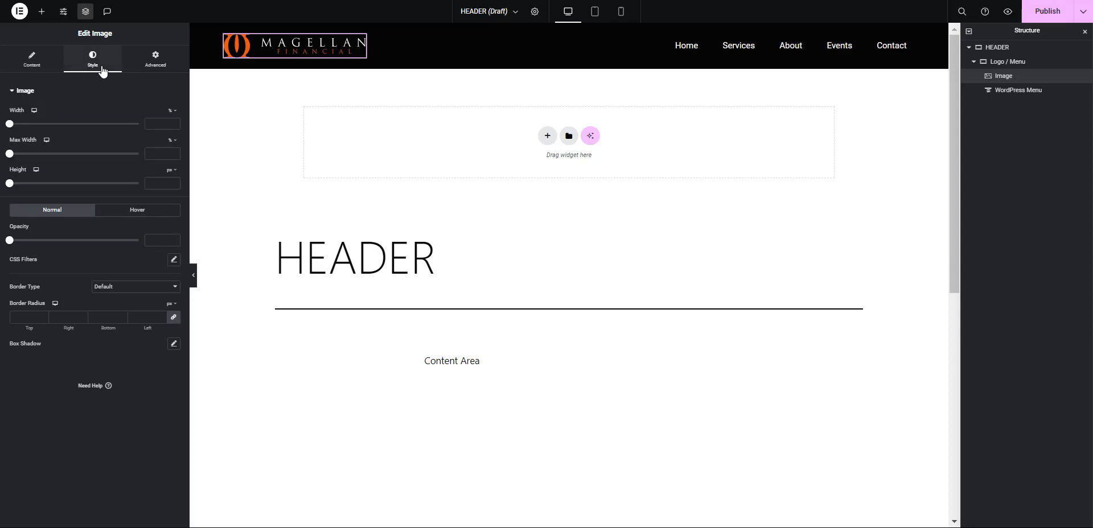
Set the WordPress Menu's hover text color and hover pointer color to the global color White.
left_click(908, 46)
left_click(32, 67)
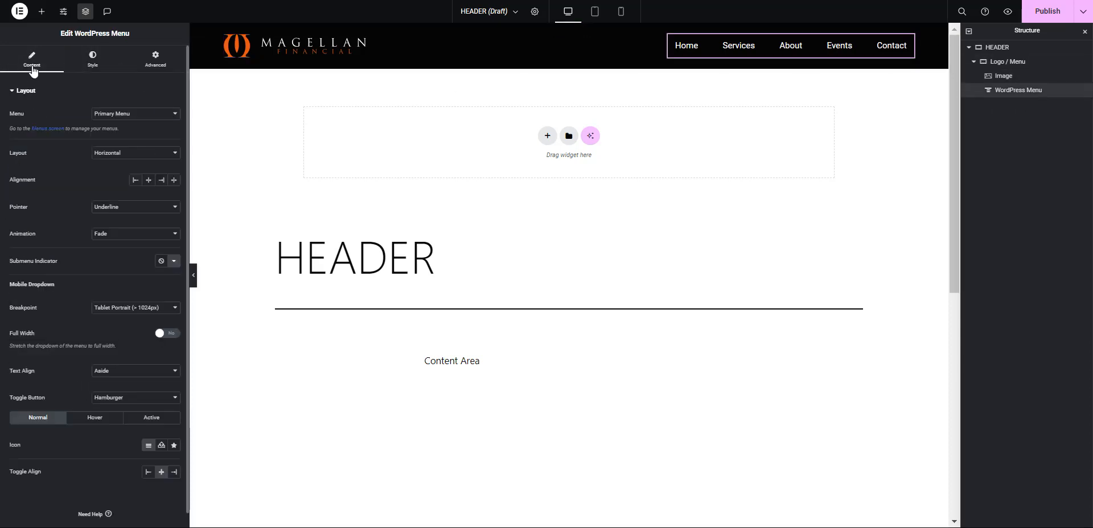
left_click(94, 67)
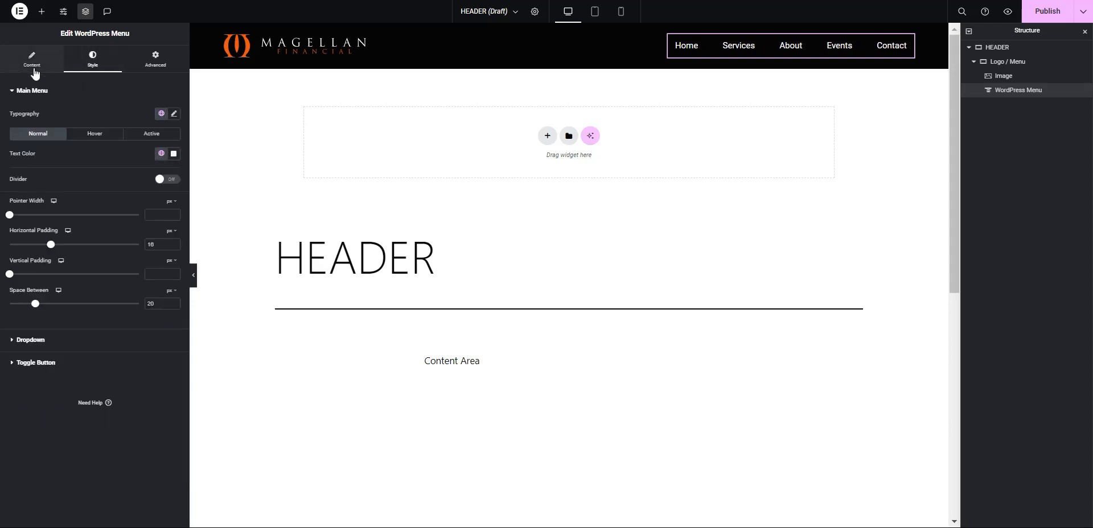
left_click(88, 136)
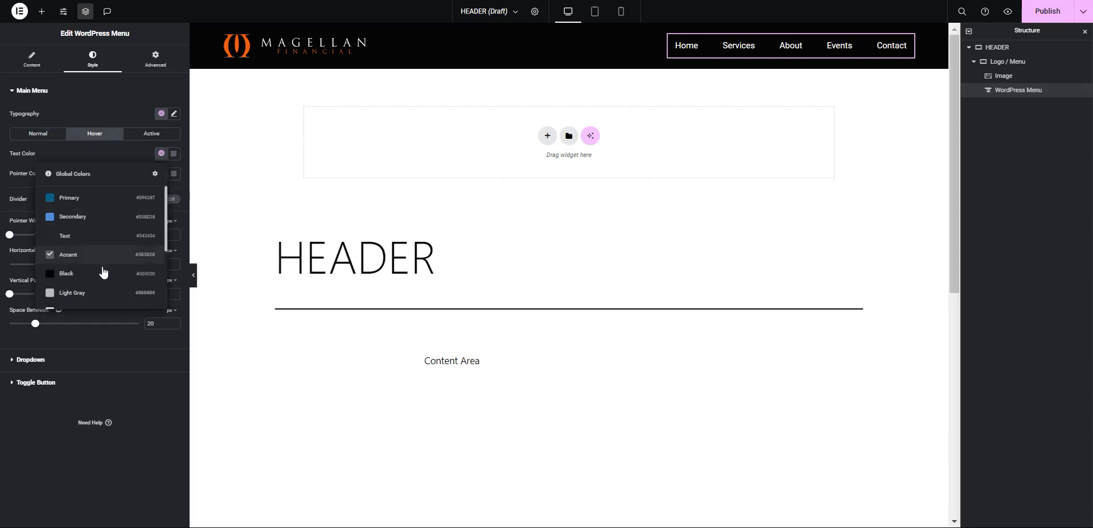
scroll(103, 230, "down", 3)
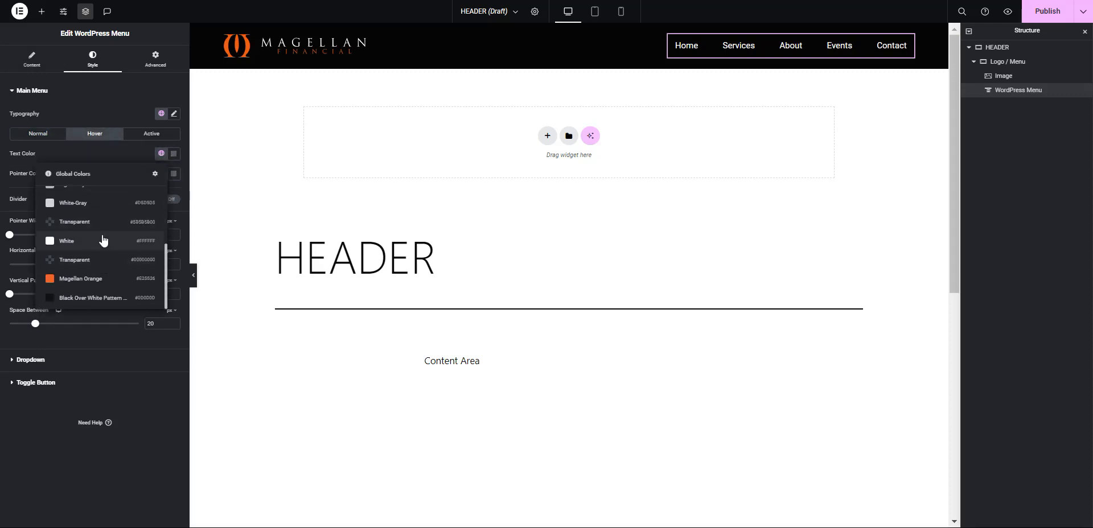
left_click(102, 240)
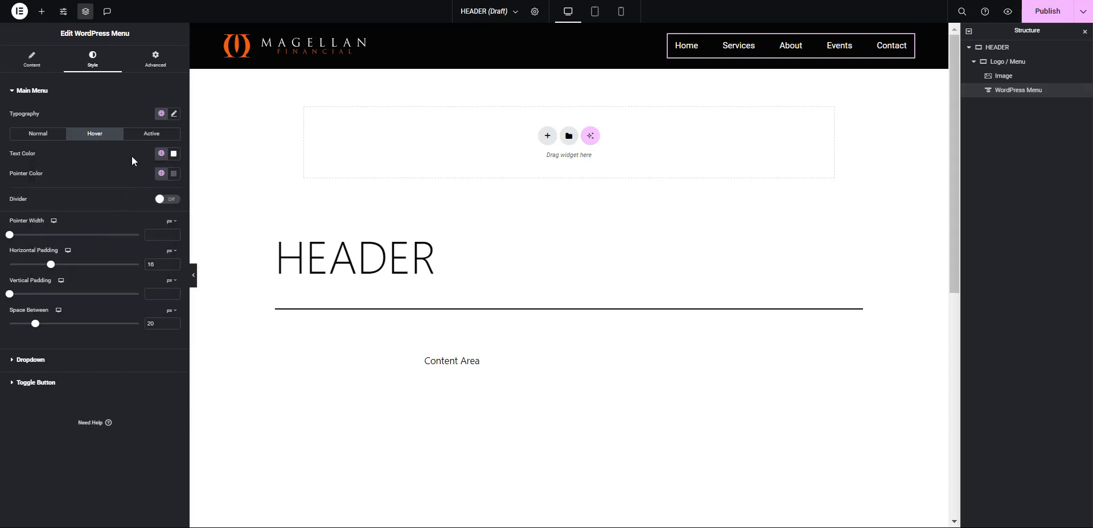
left_click(161, 174)
scroll(109, 268, "down", 3)
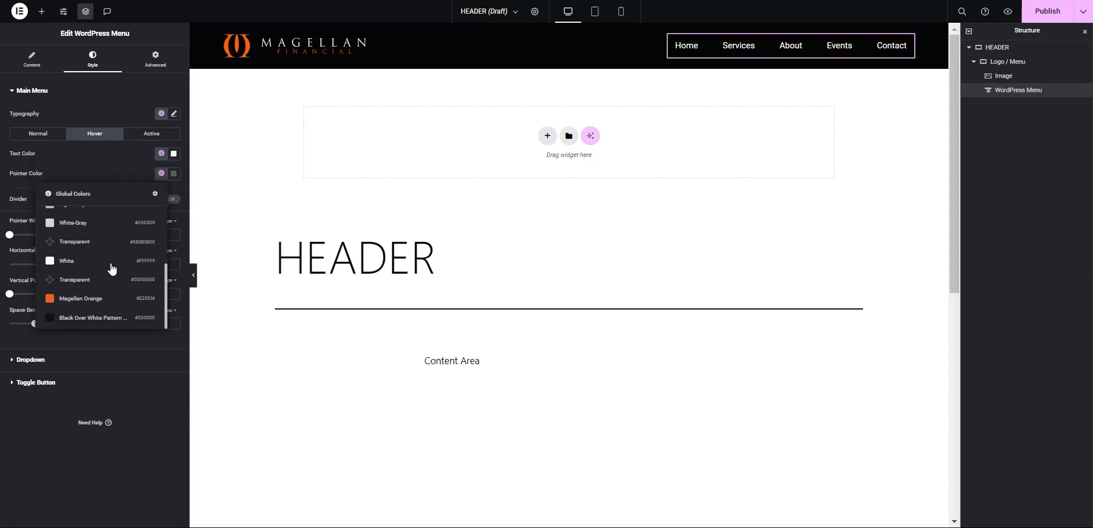
left_click(109, 269)
Set the menu's active text color to the global color Magellan Orange and its active pointer color to transparent #00000000.
left_click(144, 135)
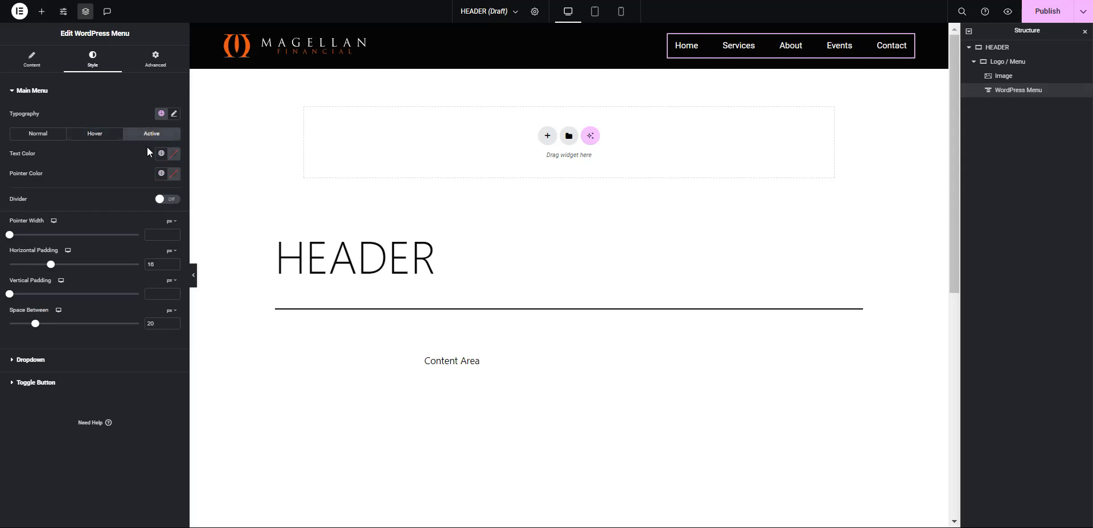
left_click(161, 154)
scroll(103, 256, "down", 3)
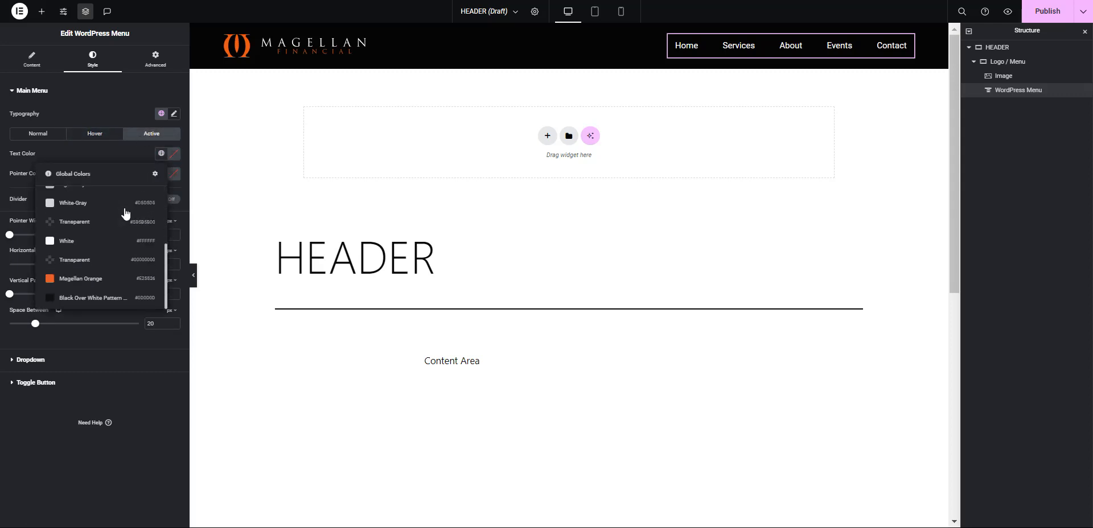
left_click(108, 279)
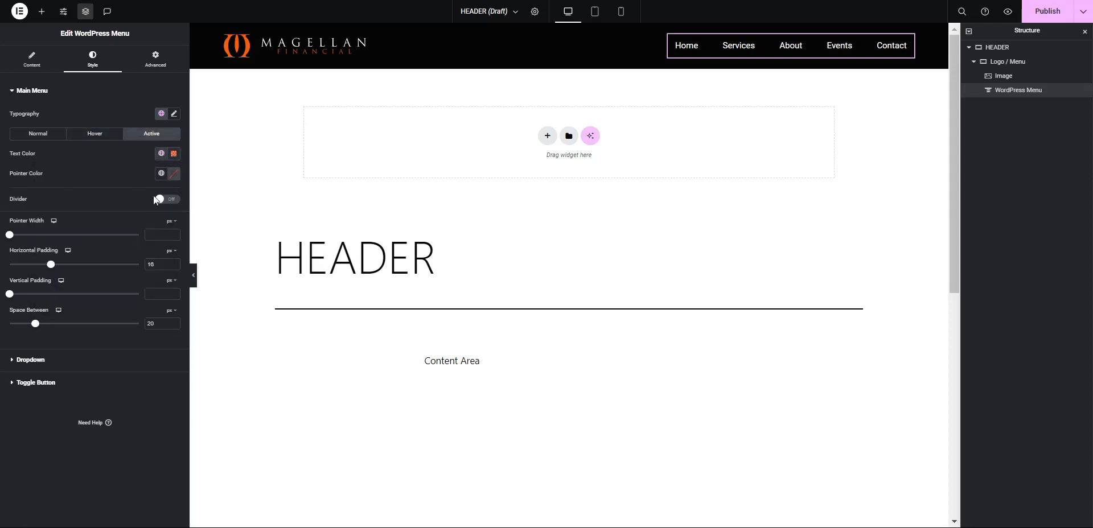
left_click(173, 174)
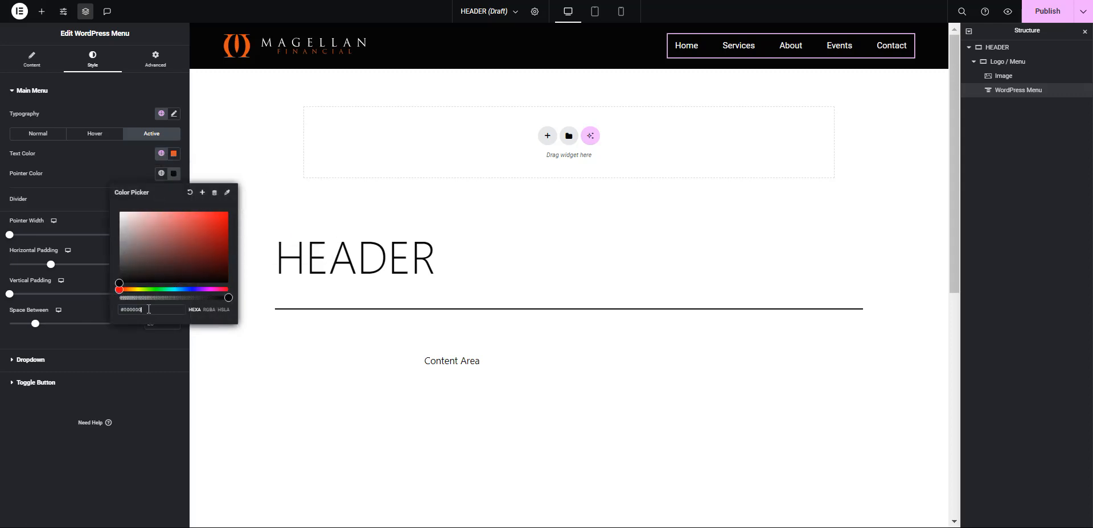
type("00")
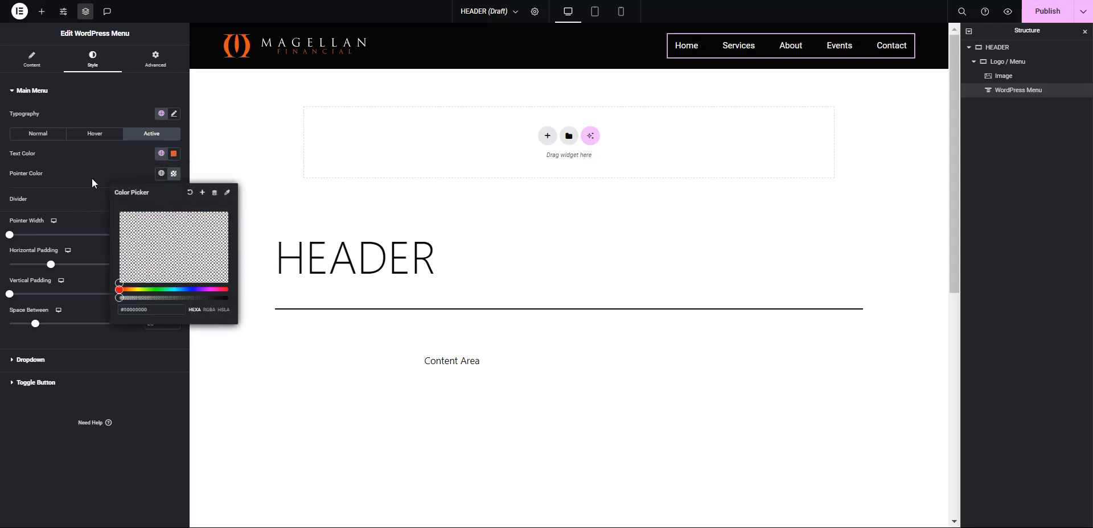
left_click(91, 179)
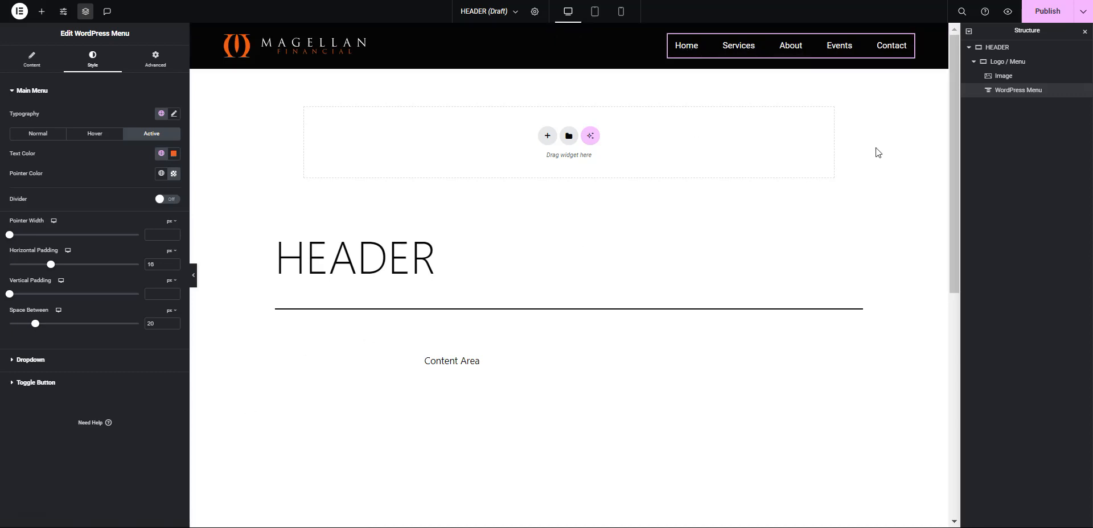
Begin publishing the HEADER template and add a display condition.
left_click(1043, 16)
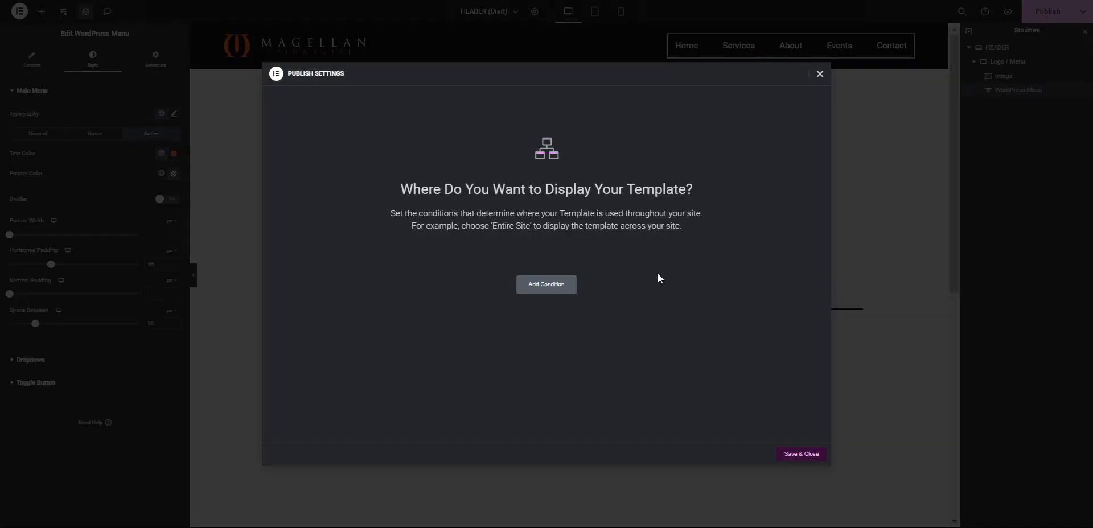
left_click(552, 292)
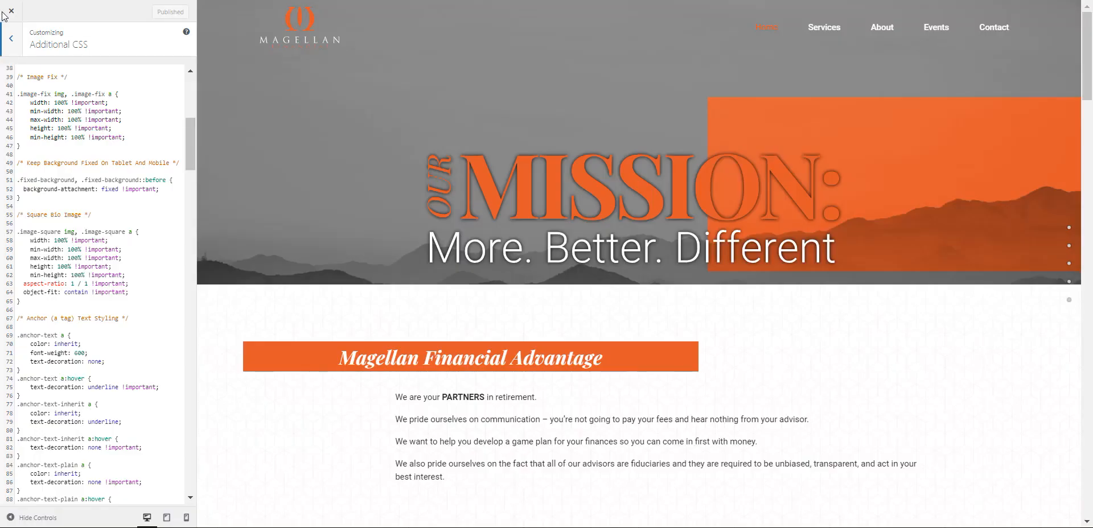
Switch to the site's Customizer, close it, and list all Elementor templates in the WordPress admin.
left_click(11, 38)
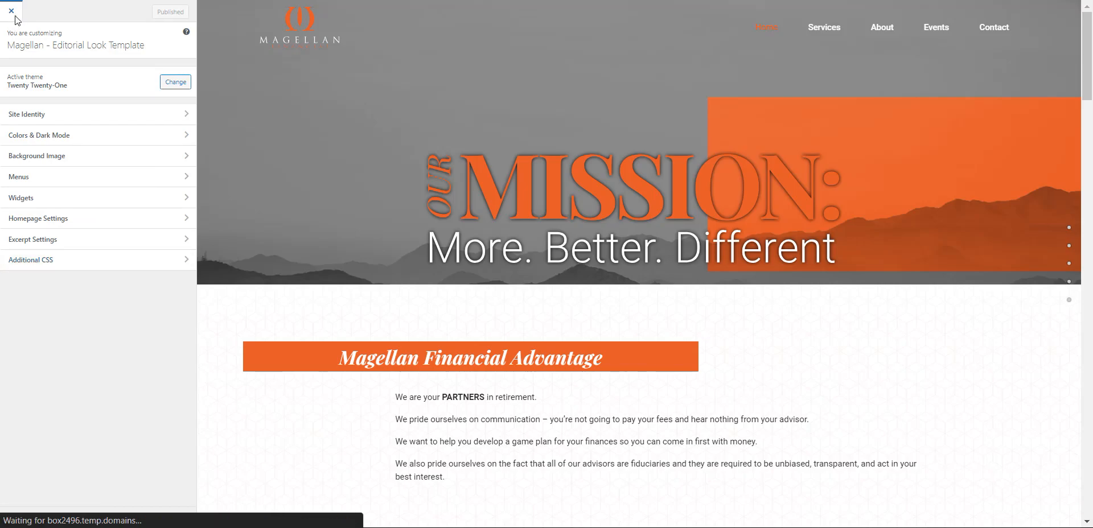
left_click(15, 17)
mouse_move(40, 319)
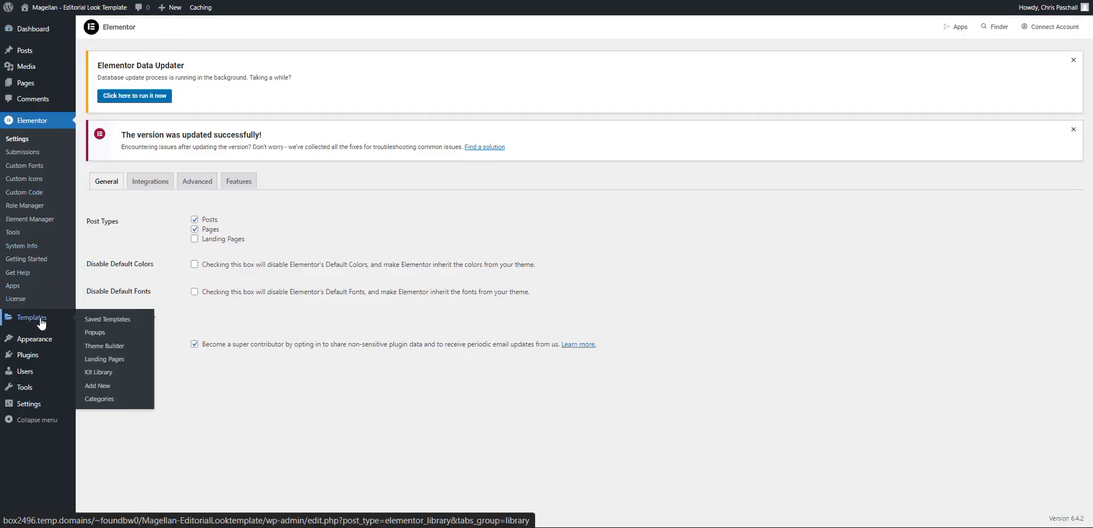
left_click(110, 321)
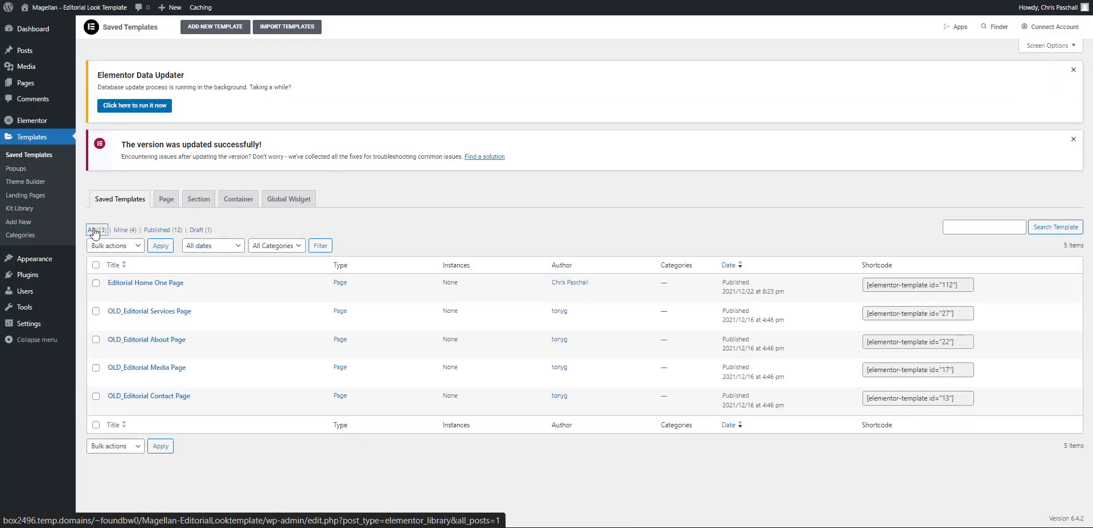
left_click(95, 231)
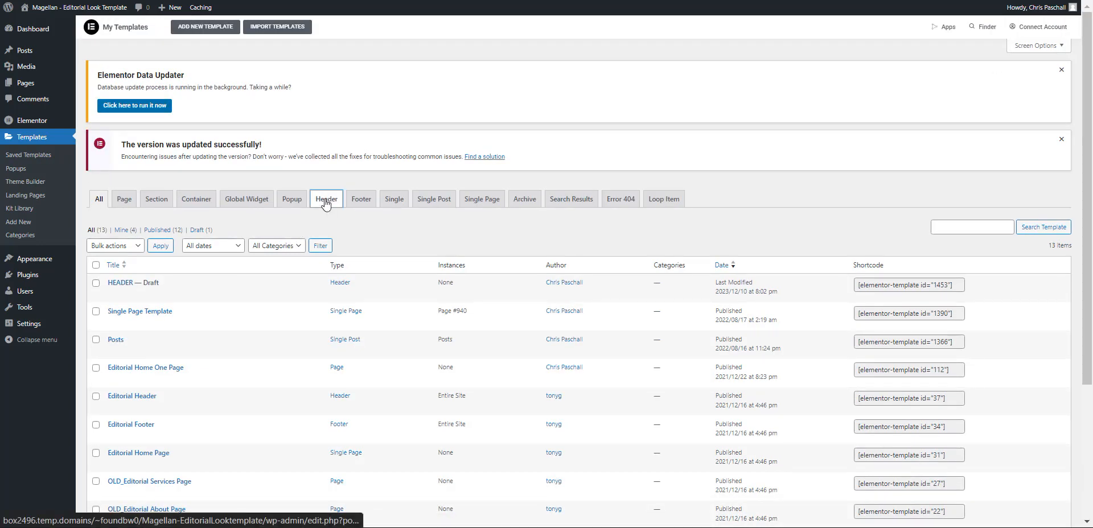
List only the header templates and open Editorial Header for editing with Elementor in a separate tab.
left_click(326, 202)
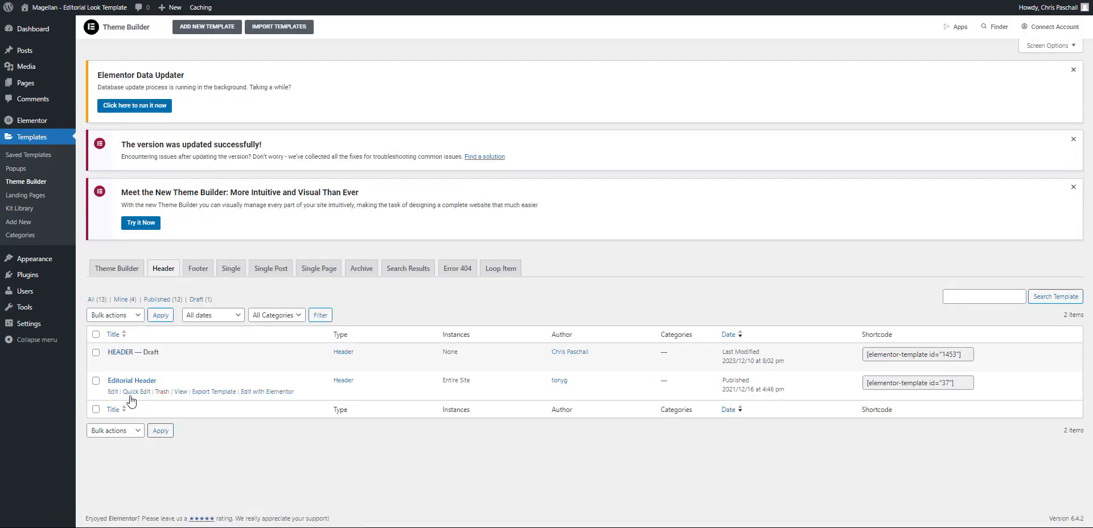
right_click(265, 394)
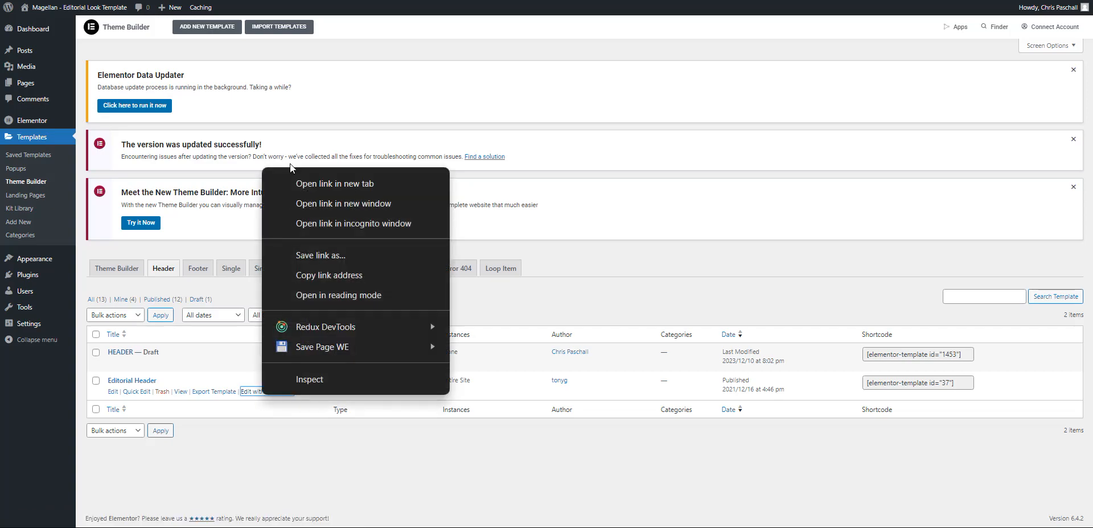
left_click(307, 183)
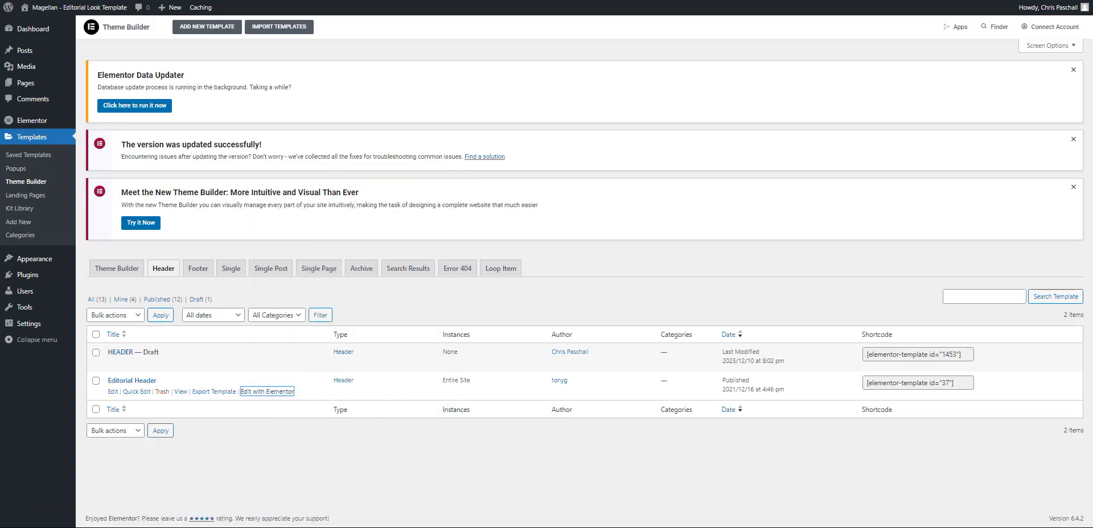
key("ctrl+Tab")
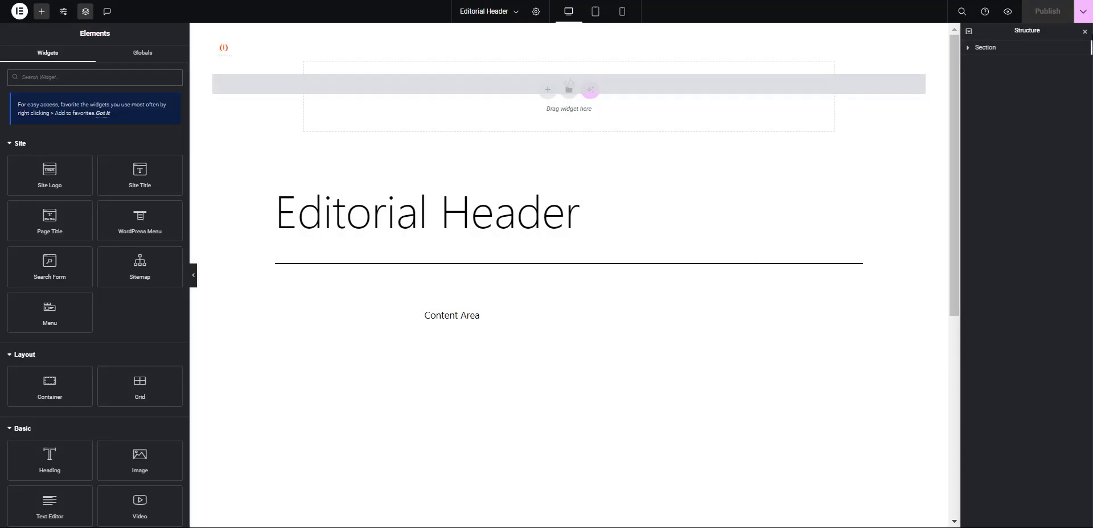
Remove the Entire Site display condition from the Editorial Header template and save the publish settings.
left_click(1083, 11)
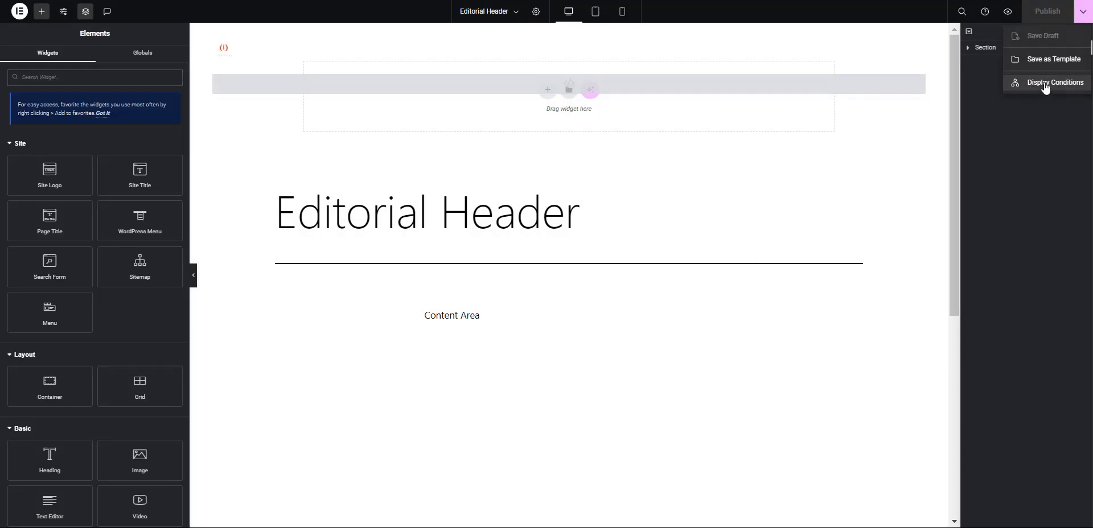
left_click(1045, 85)
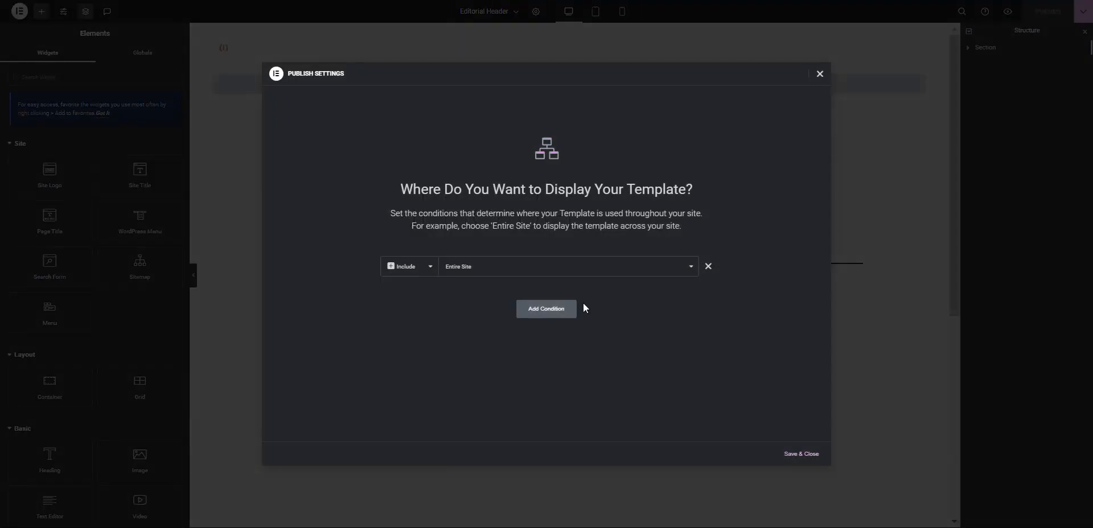
left_click(708, 266)
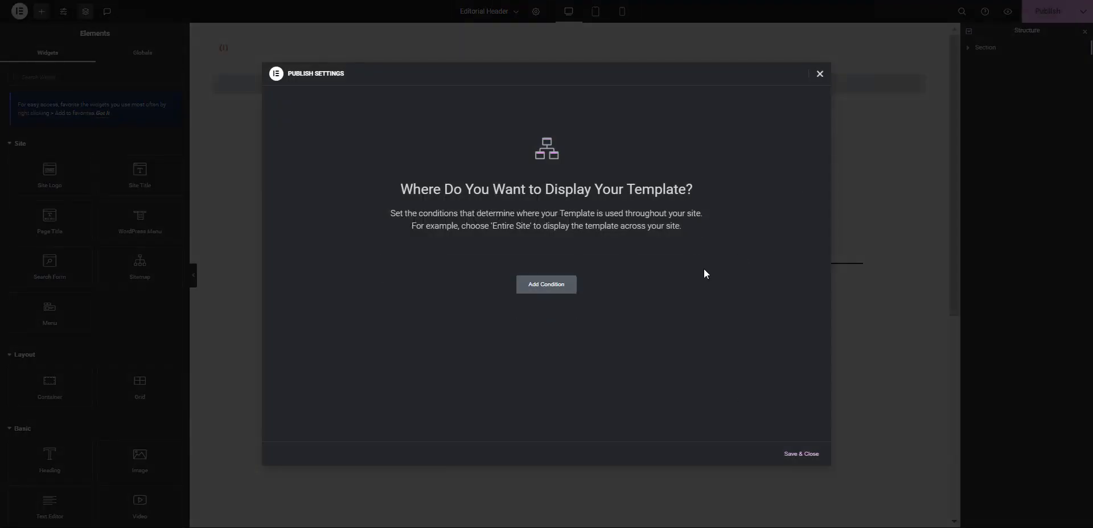
left_click(788, 455)
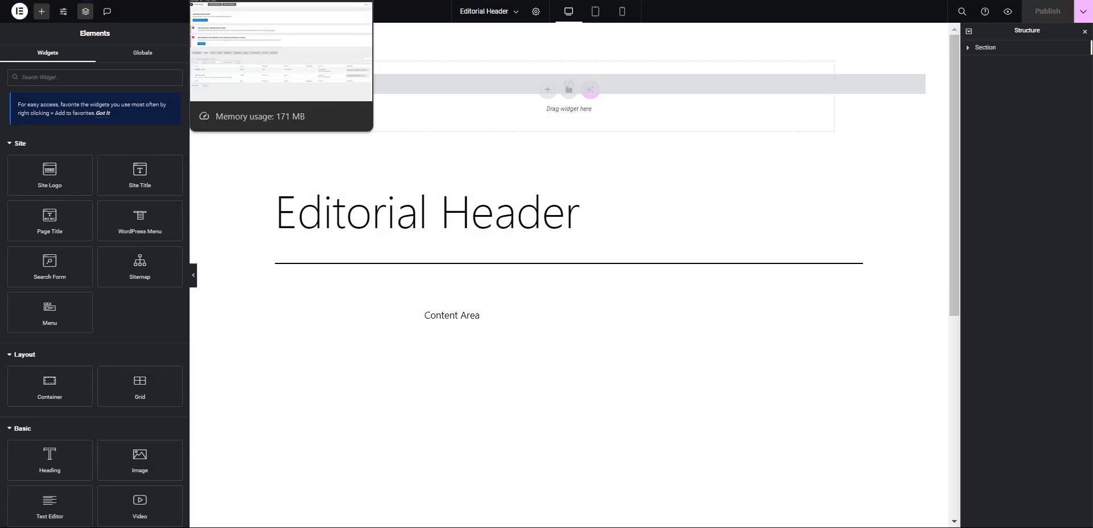
Return to the HEADER draft, save its Include Entire Site display condition to publish it, and reload the editor.
key("ctrl+shift+Tab")
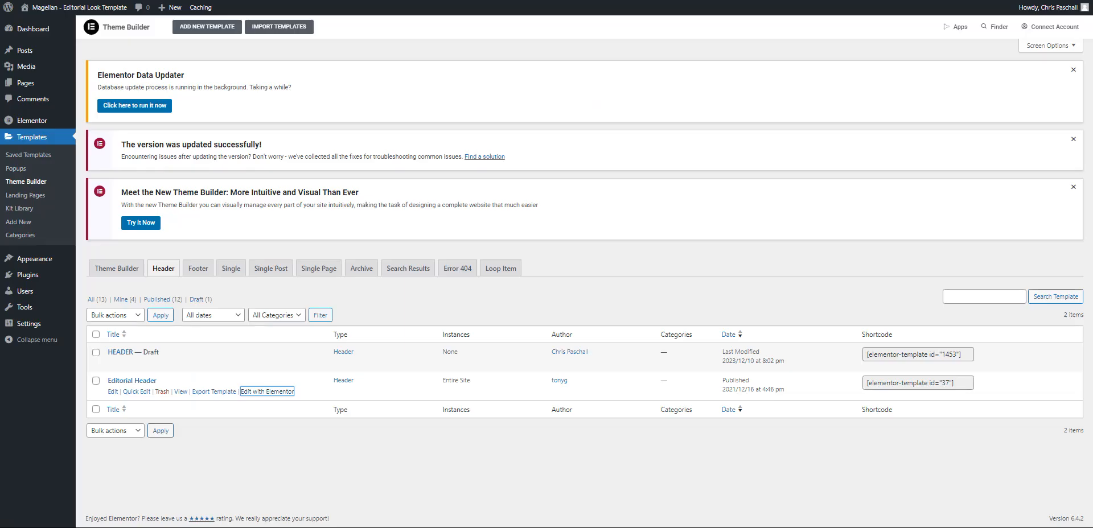
key("ctrl+Tab")
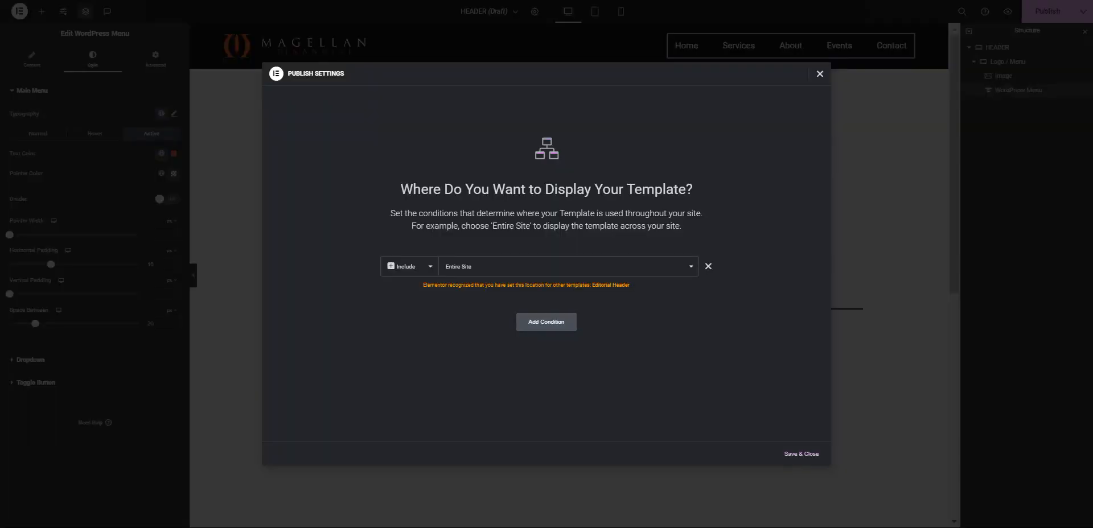
left_click(798, 455)
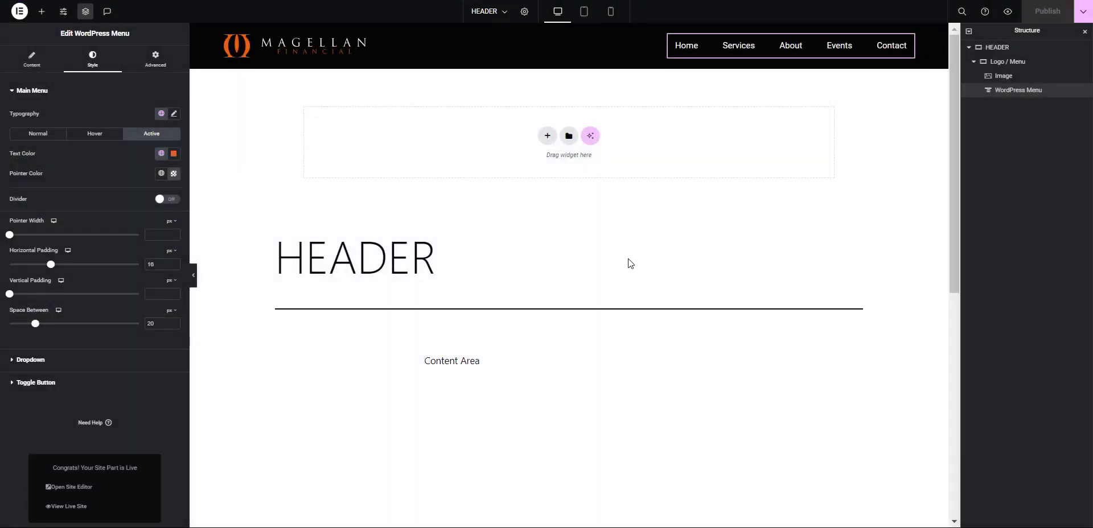
left_click(628, 261)
key("F5")
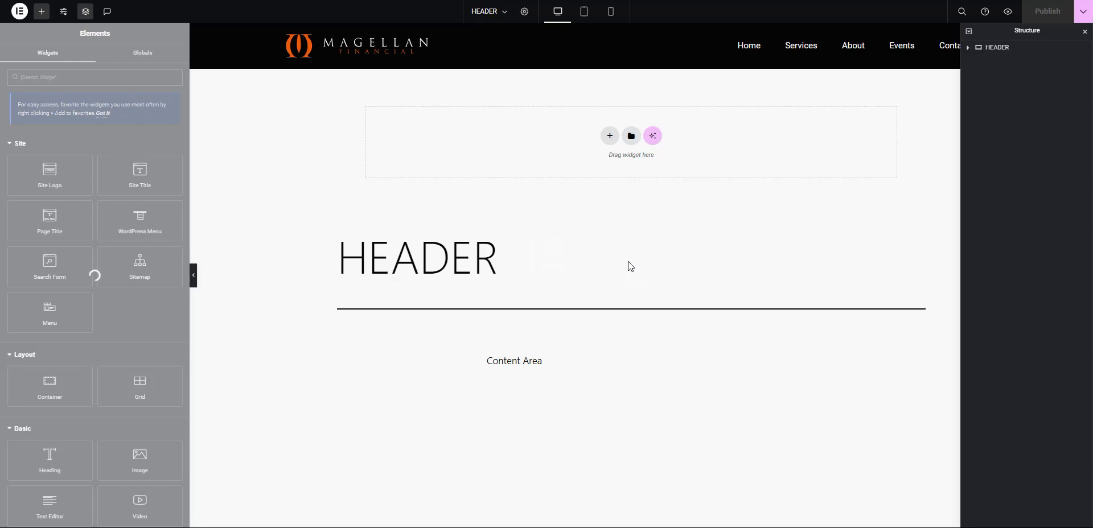
Compare the header in desktop and tablet previews, and open the WordPress Menu's content settings in the desktop view.
left_click(569, 31)
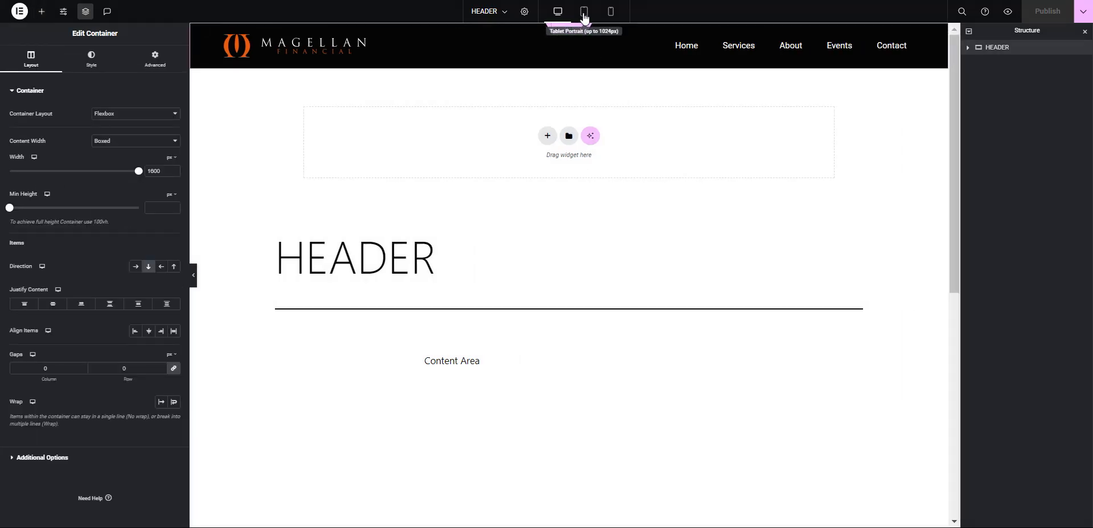
left_click(584, 14)
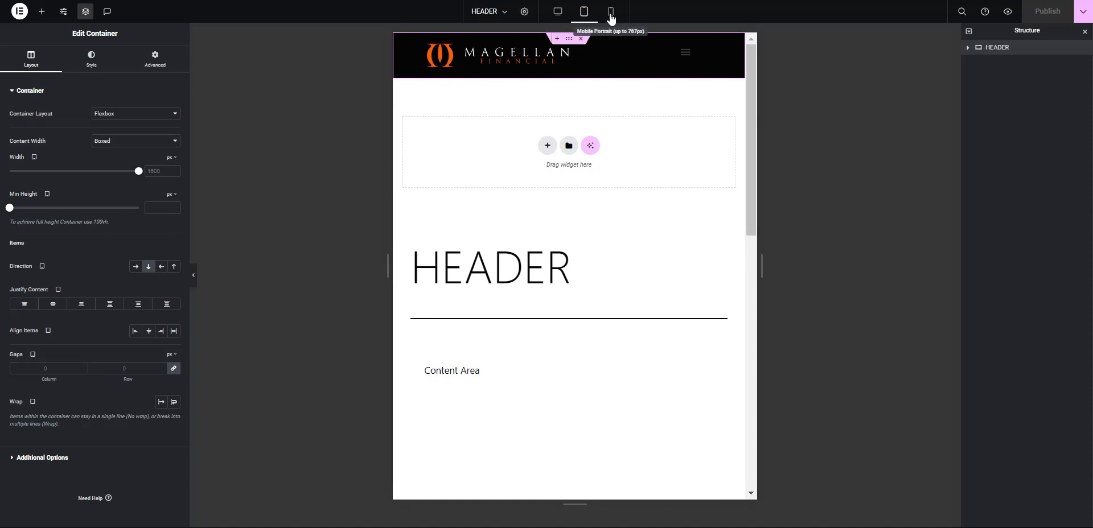
left_click(558, 13)
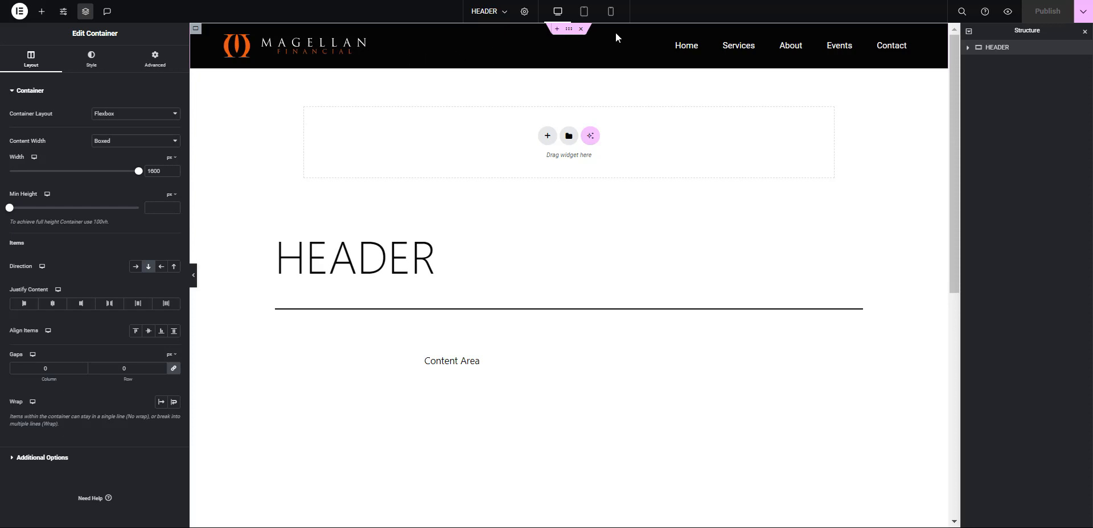
left_click(583, 11)
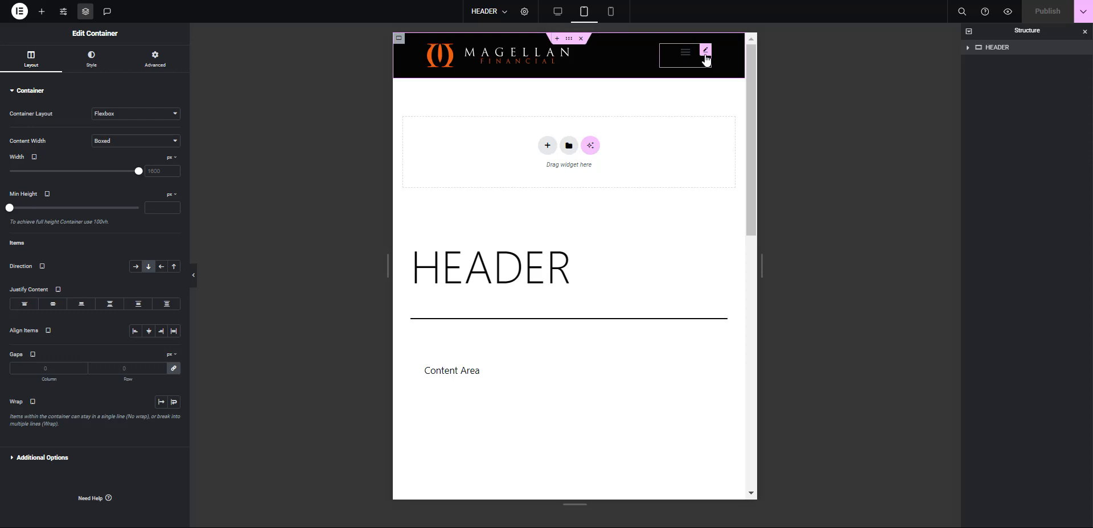
left_click(705, 51)
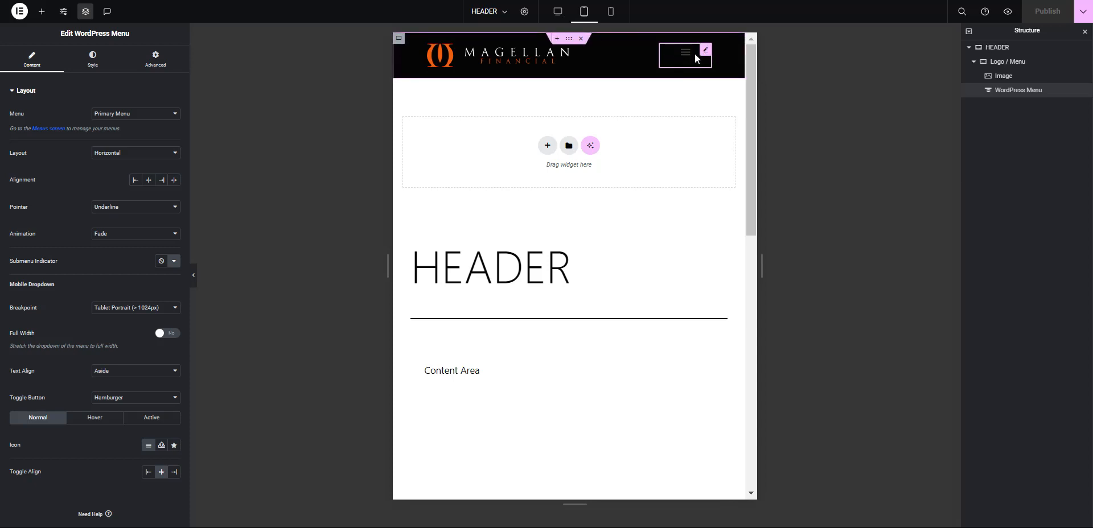
left_click(558, 11)
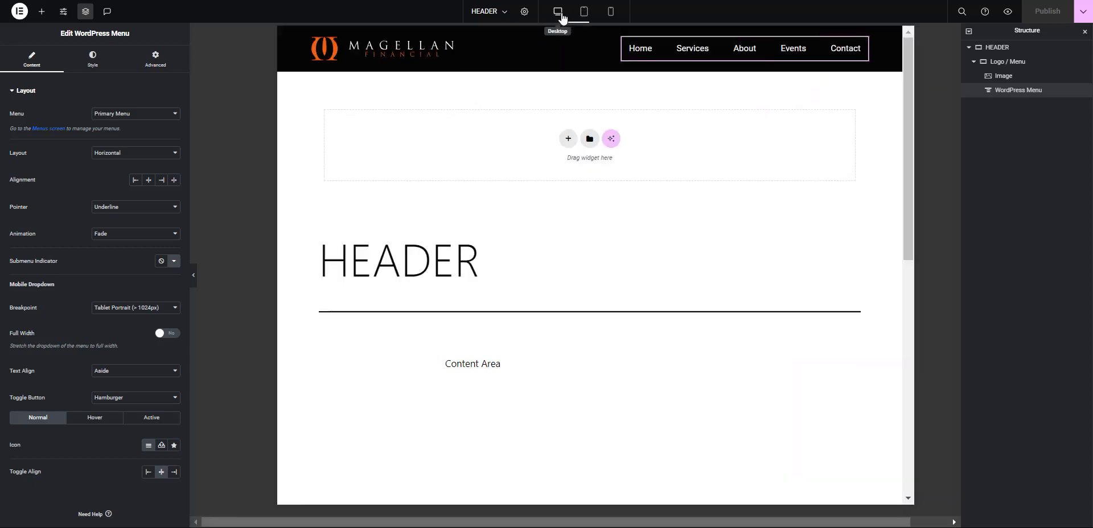
left_click(98, 66)
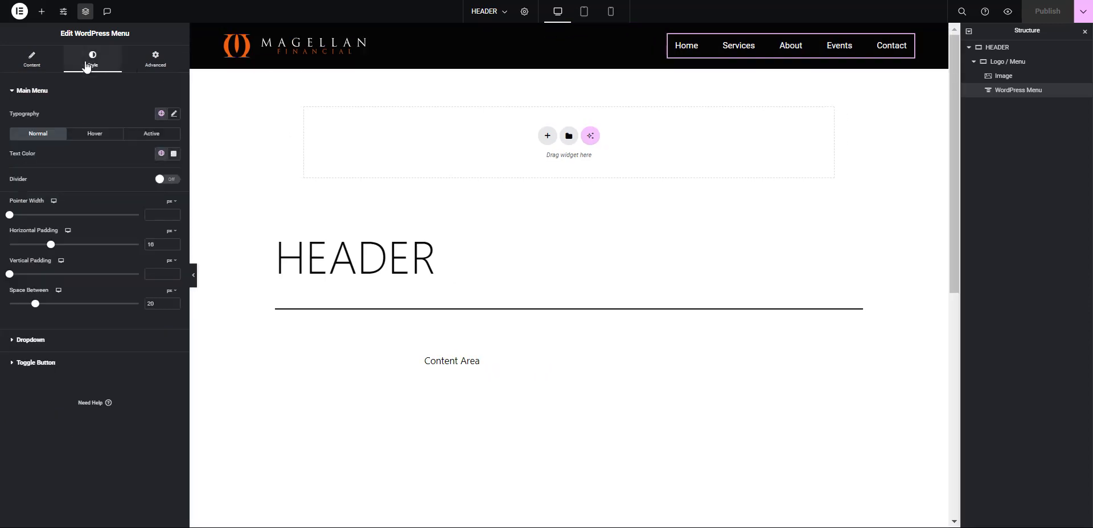
left_click(45, 70)
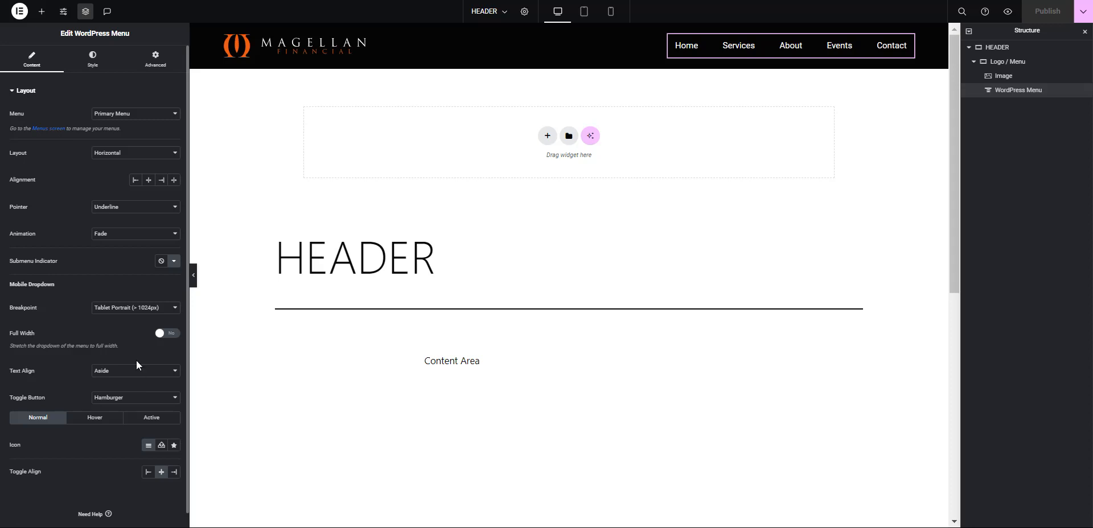
Set the menu's mobile dropdown breakpoint to Mobile Portrait (> 767px) and check the header at tablet, mobile and widened tablet sizes.
left_click(129, 308)
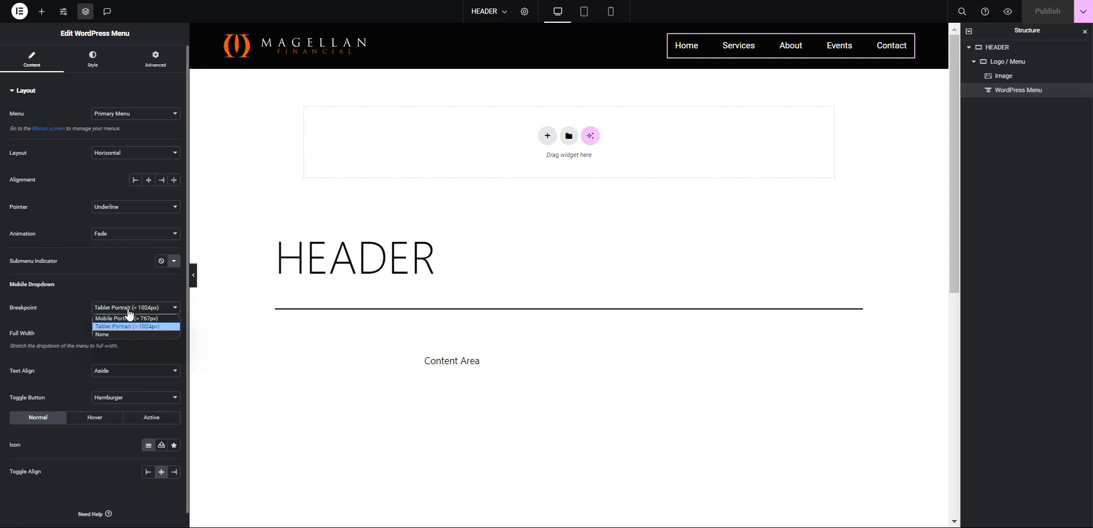
left_click(79, 321)
left_click(123, 311)
left_click(116, 318)
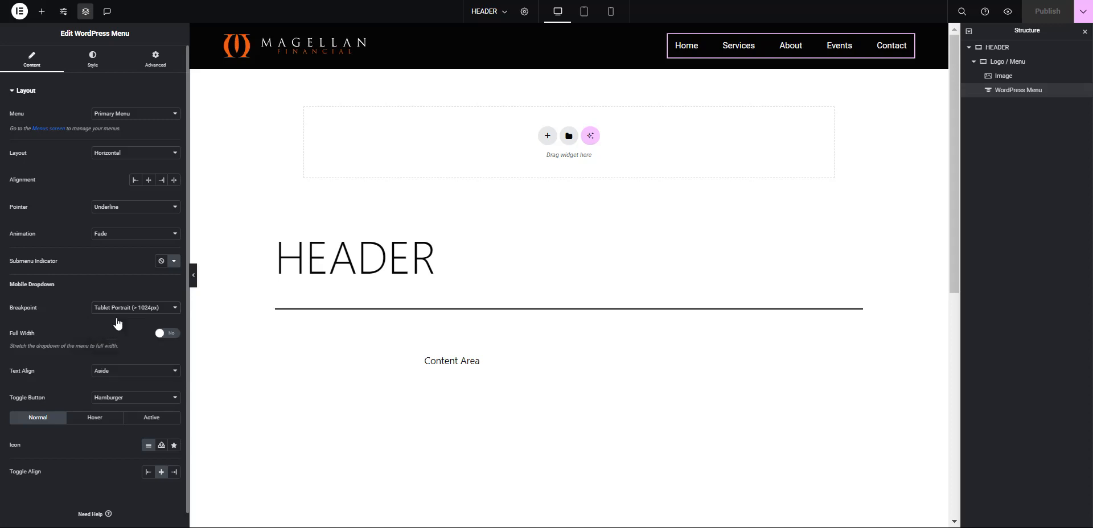
left_click(584, 12)
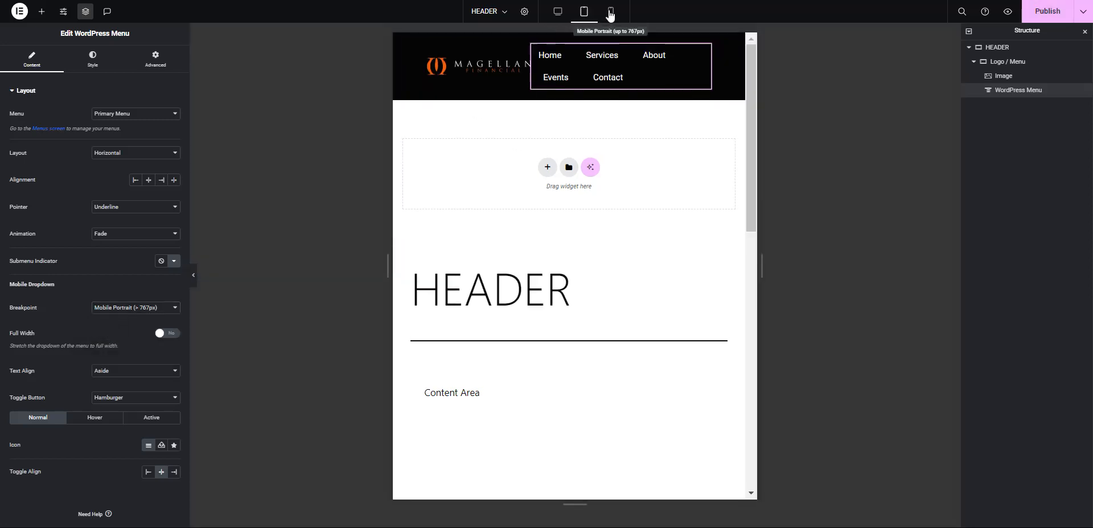
left_click(609, 12)
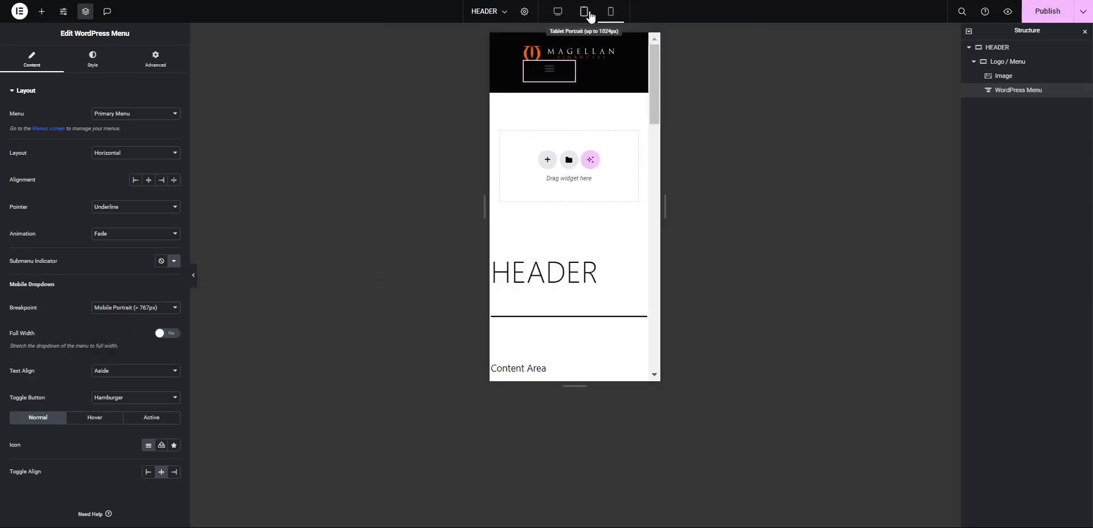
left_click(584, 12)
left_click_drag(762, 255, 836, 249)
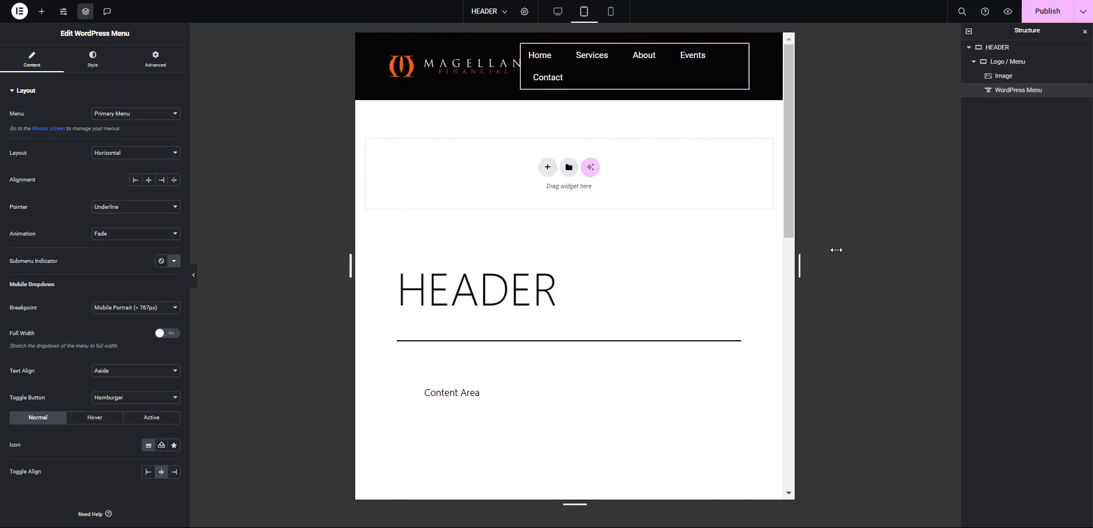
left_click(558, 11)
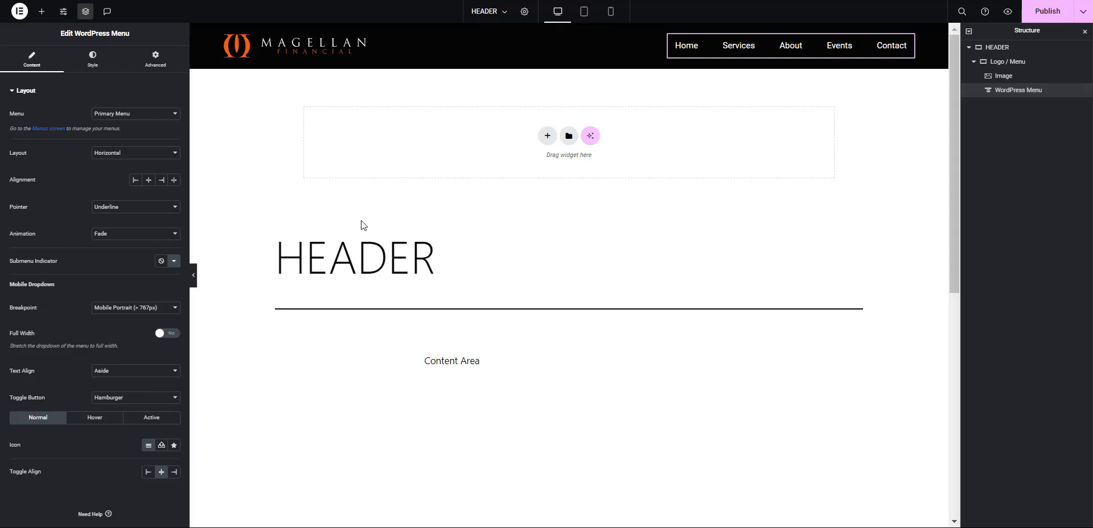
Set the mobile dropdown breakpoint to Tablet Portrait (> 1024px) and turn on its Full Width option, comparing it in the tablet preview.
left_click(134, 314)
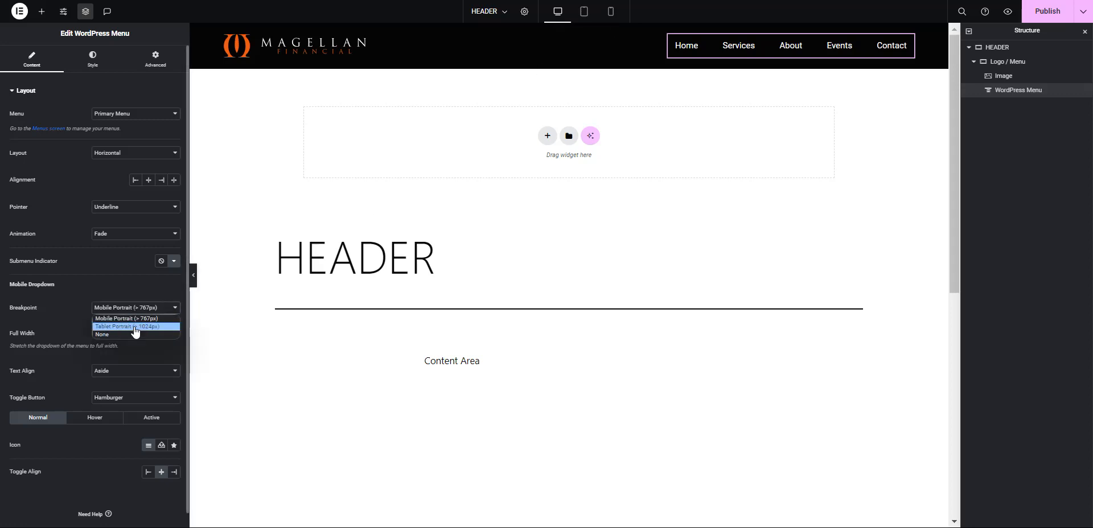
left_click(135, 326)
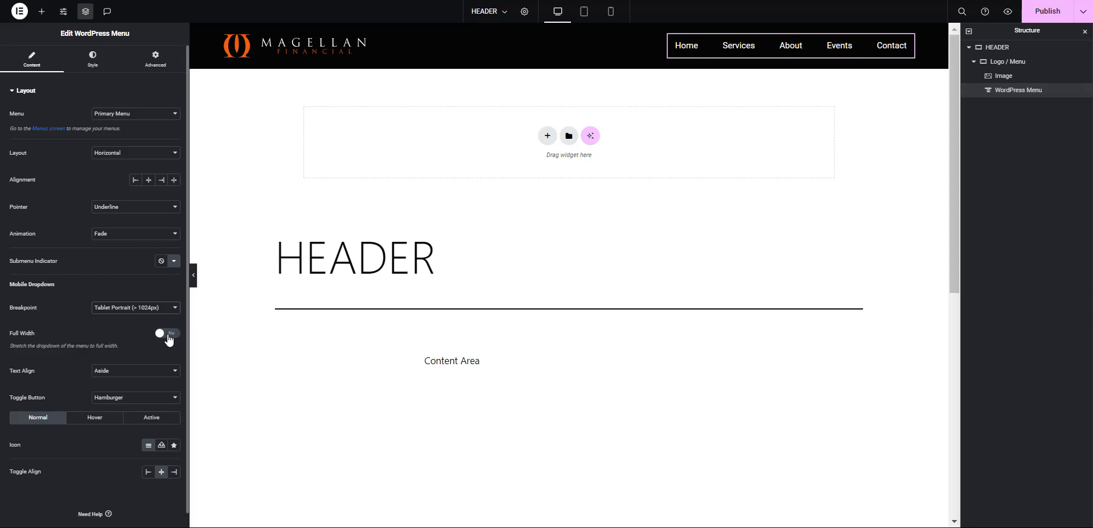
left_click(168, 336)
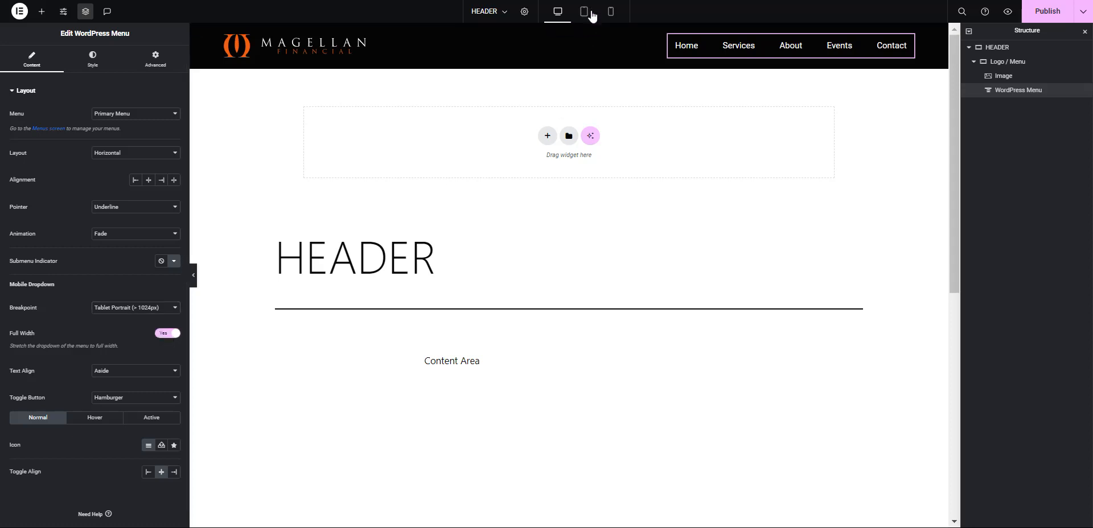
left_click(590, 16)
left_click(169, 335)
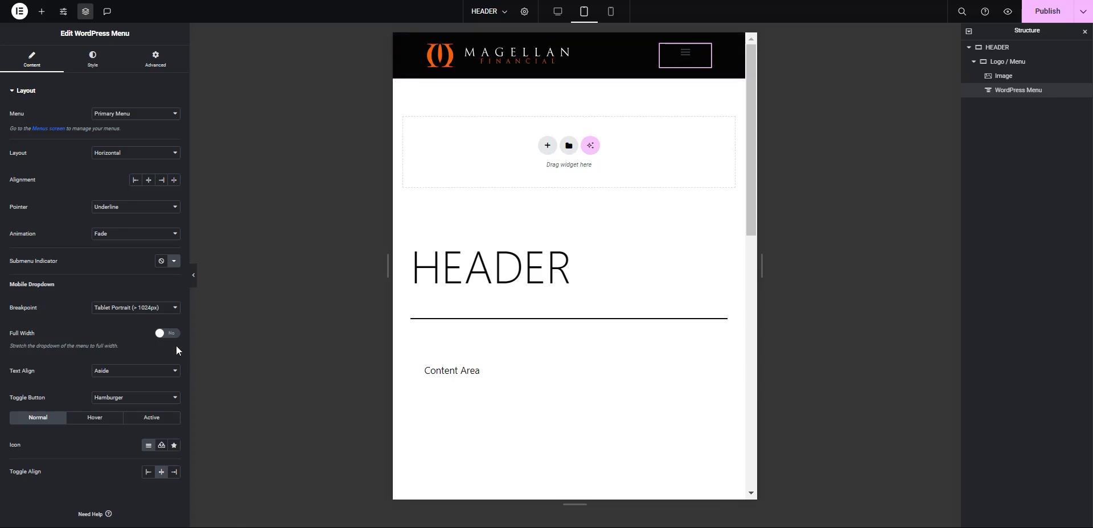
left_click(165, 333)
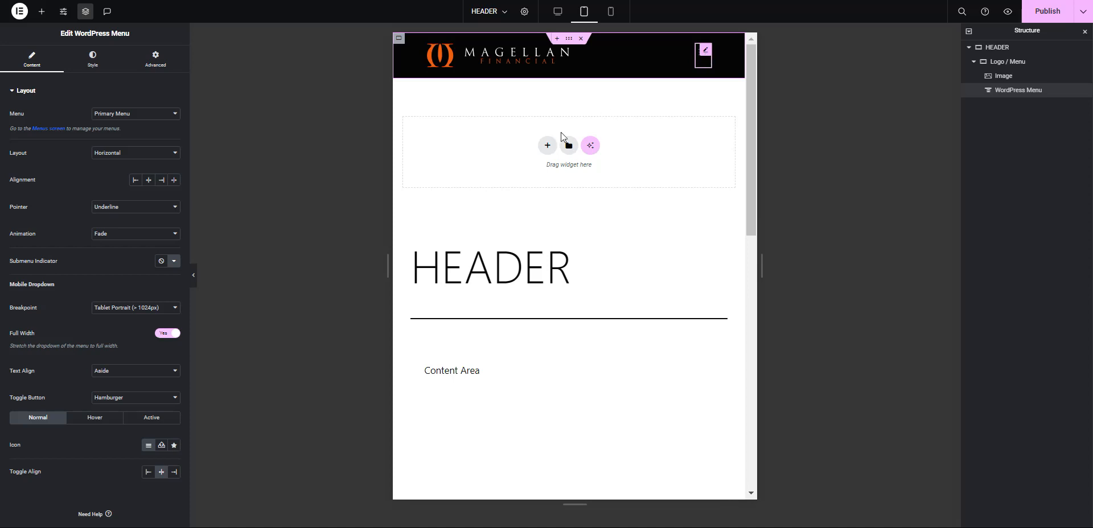
Set the mobile dropdown's text alignment to Center and preview the header in desktop and tablet views.
left_click(122, 371)
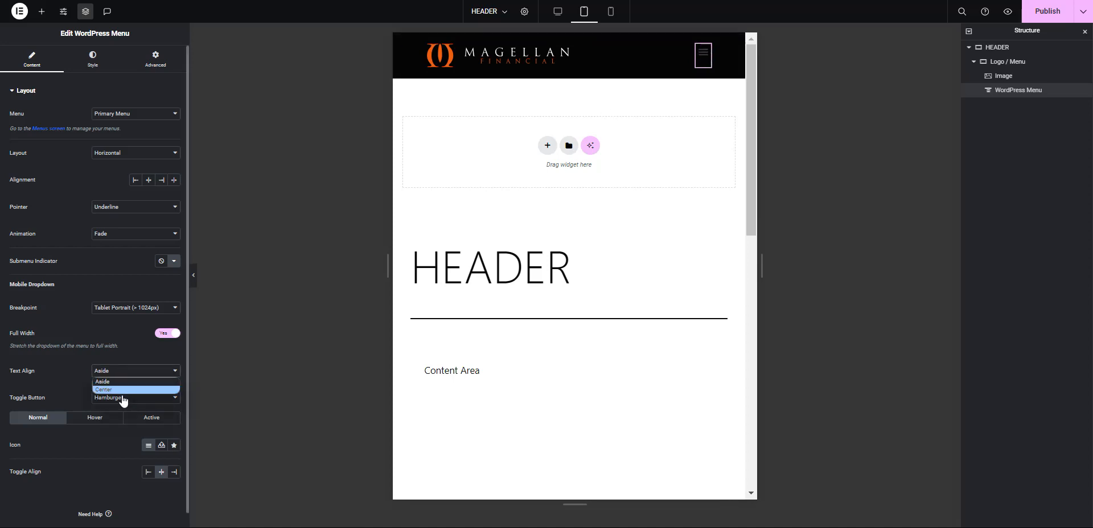
left_click(122, 389)
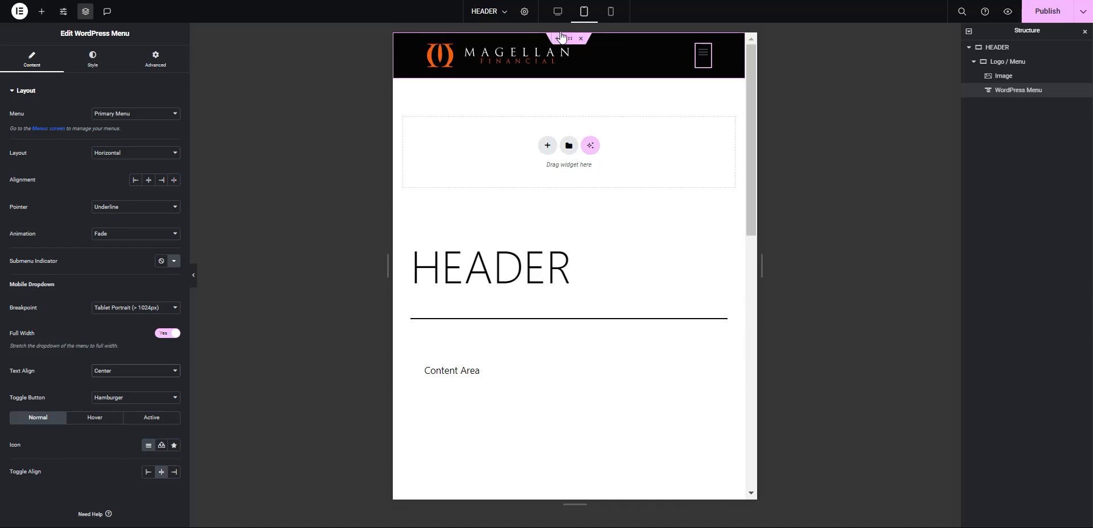
left_click(561, 37)
left_click(559, 11)
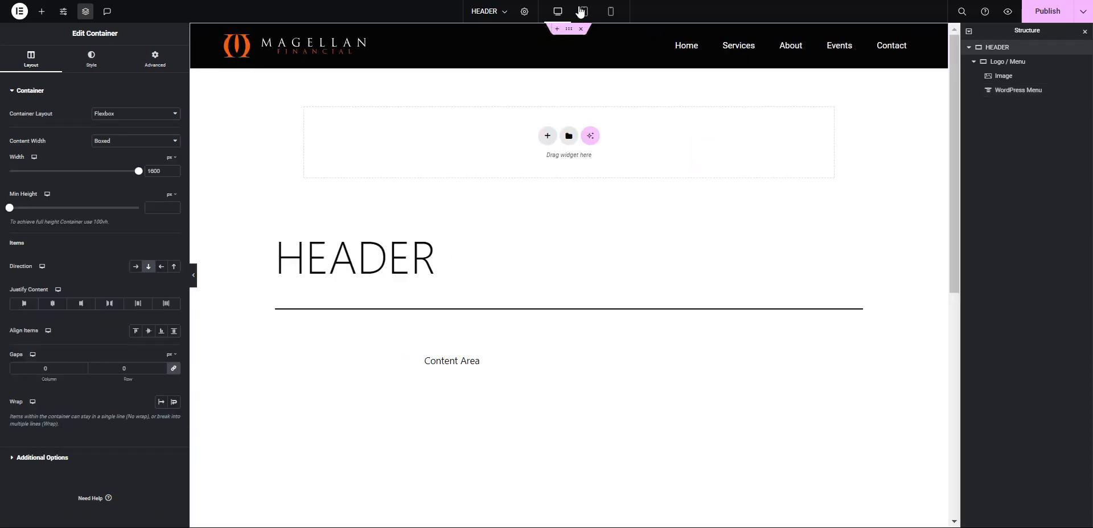
left_click(583, 12)
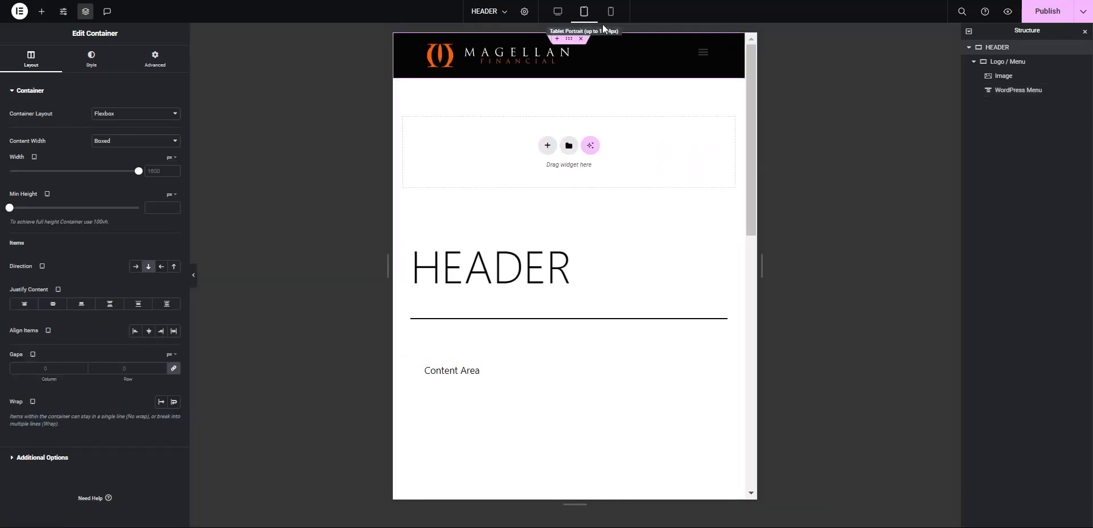
Set the Logo / Menu container's Align Items to Center in desktop view and check the header in tablet view.
left_click(711, 58)
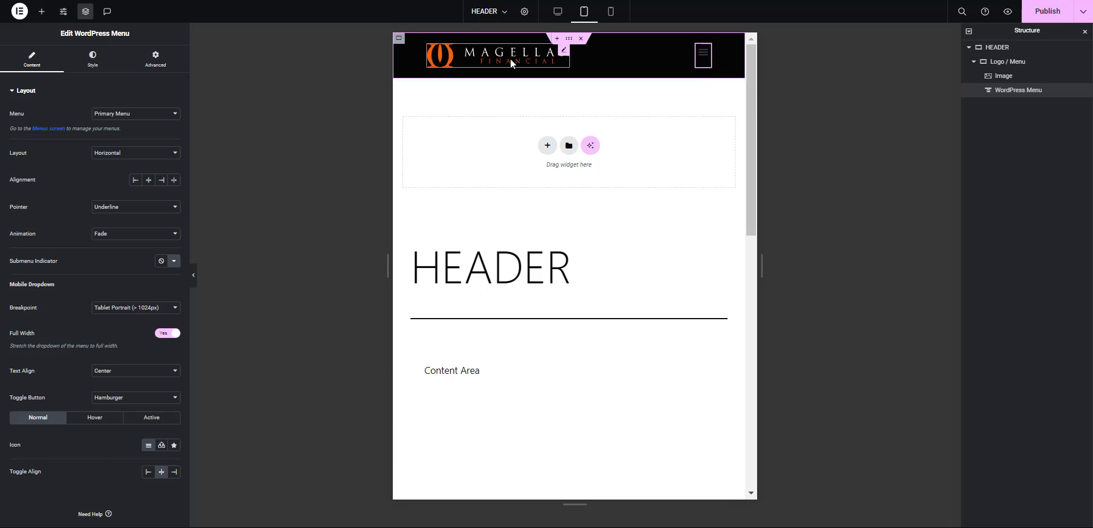
left_click(560, 17)
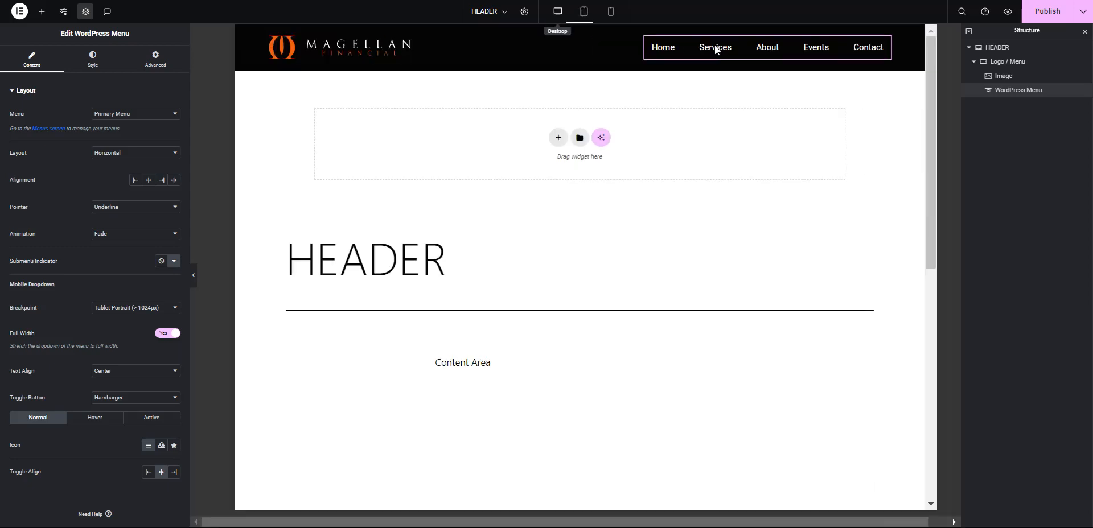
left_click(1020, 65)
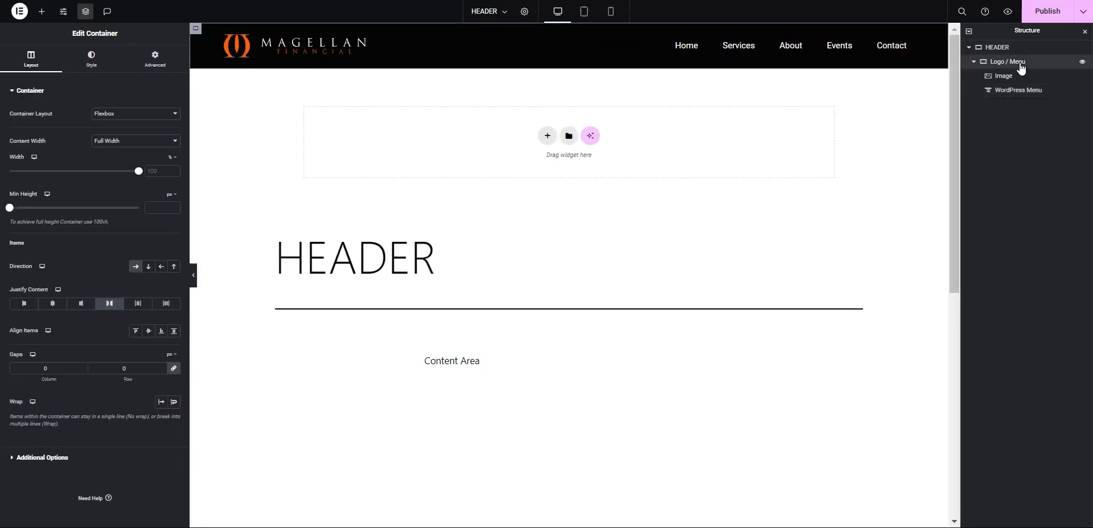
left_click(148, 333)
left_click(586, 13)
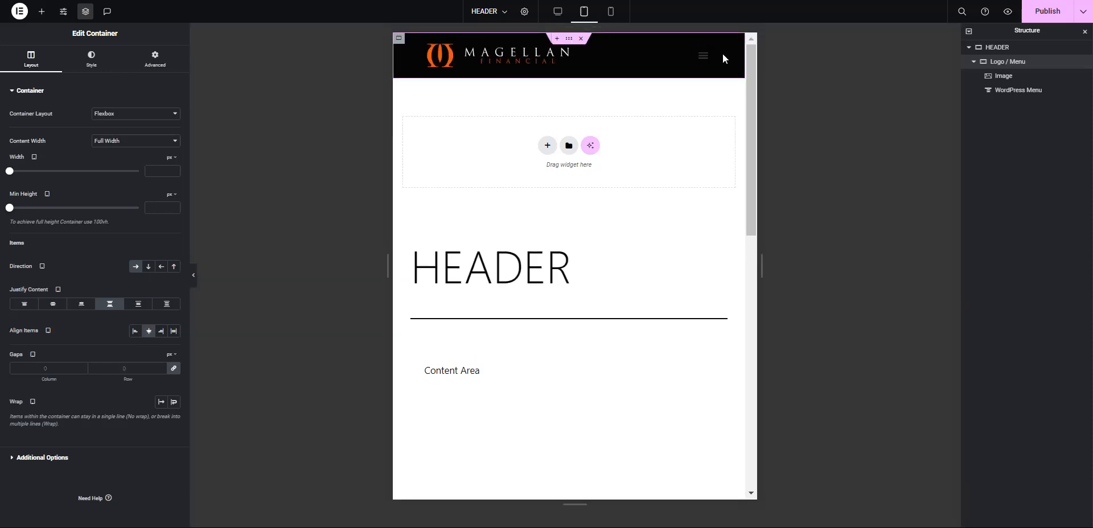
Set the WordPress Menu's toggle button size to 32 and its color to the global White in tablet view.
left_click(706, 55)
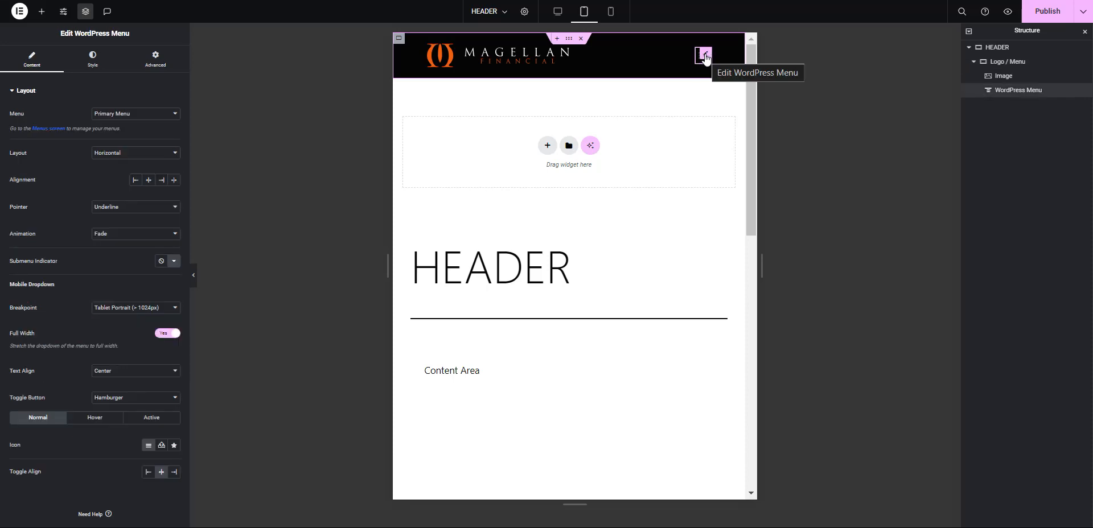
left_click(96, 66)
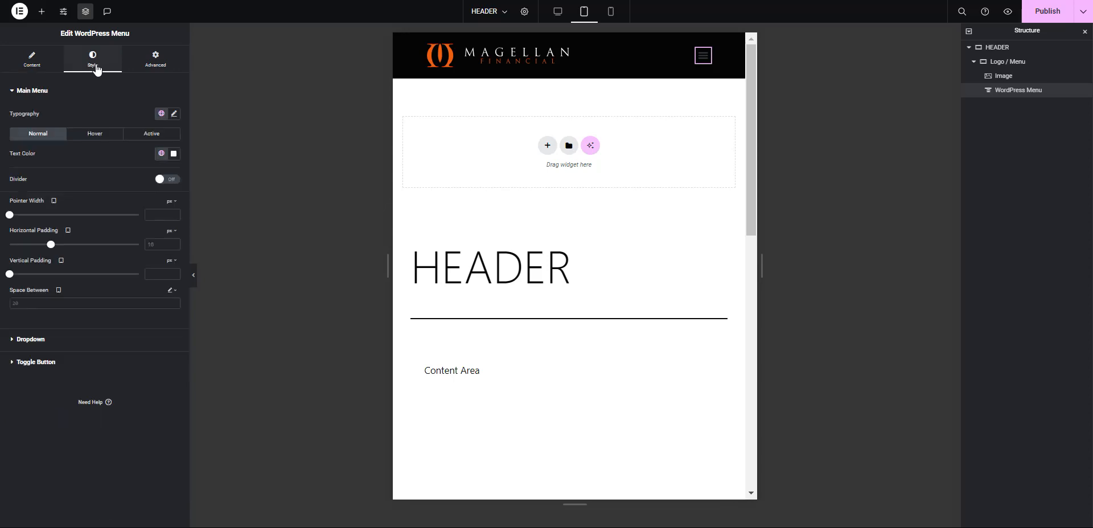
left_click(89, 364)
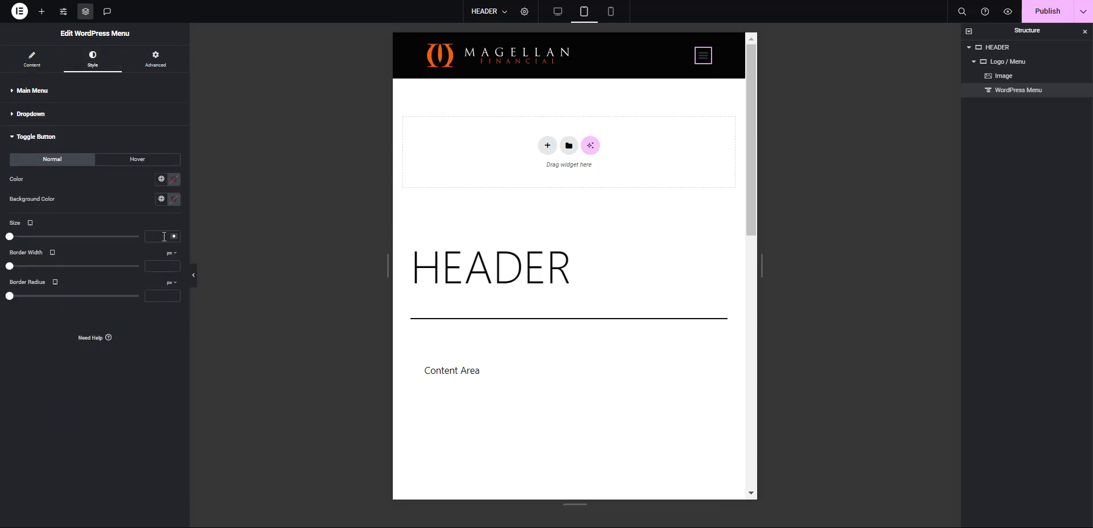
type("2")
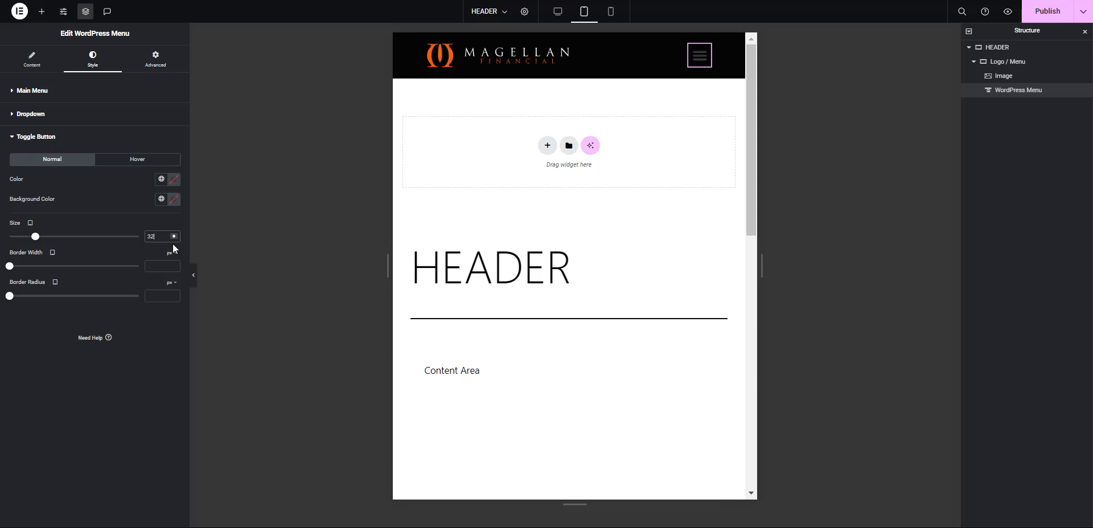
left_click(161, 199)
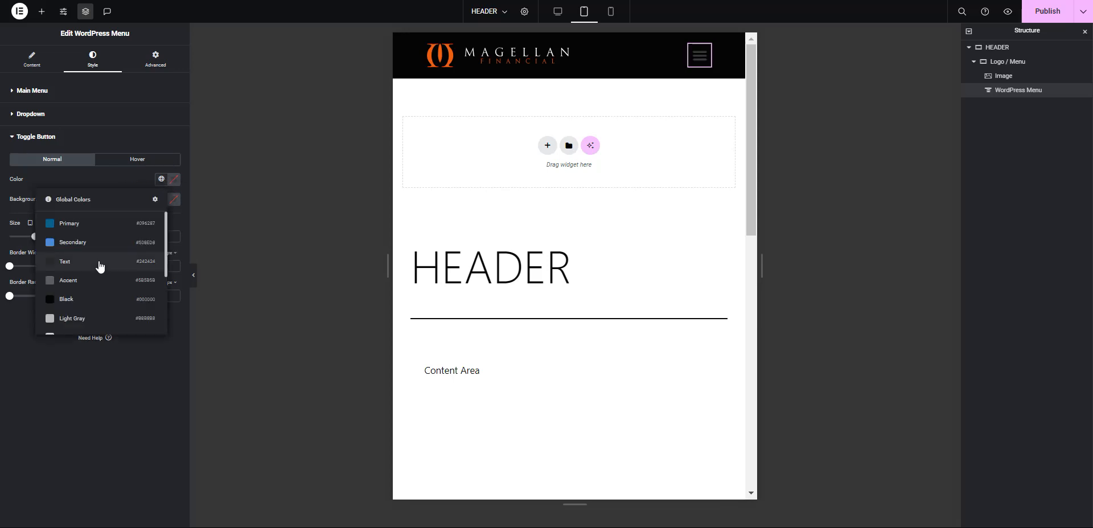
scroll(99, 265, "down", 3)
left_click(101, 305)
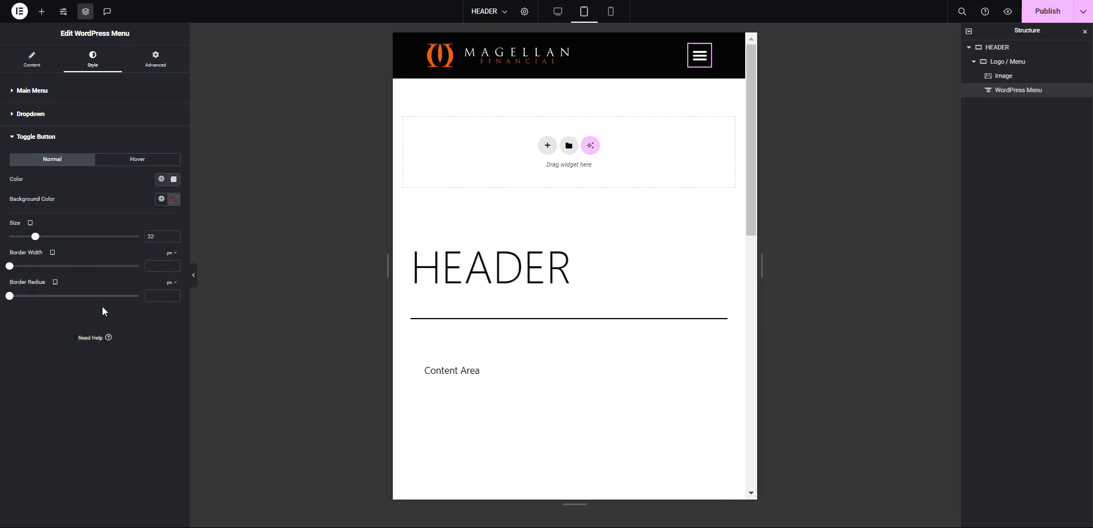
Increase the toggle button's size to 34.
left_click(162, 241)
key("Up")
key("Up")
key("Up")
key("Up")
key("Down")
key("Down")
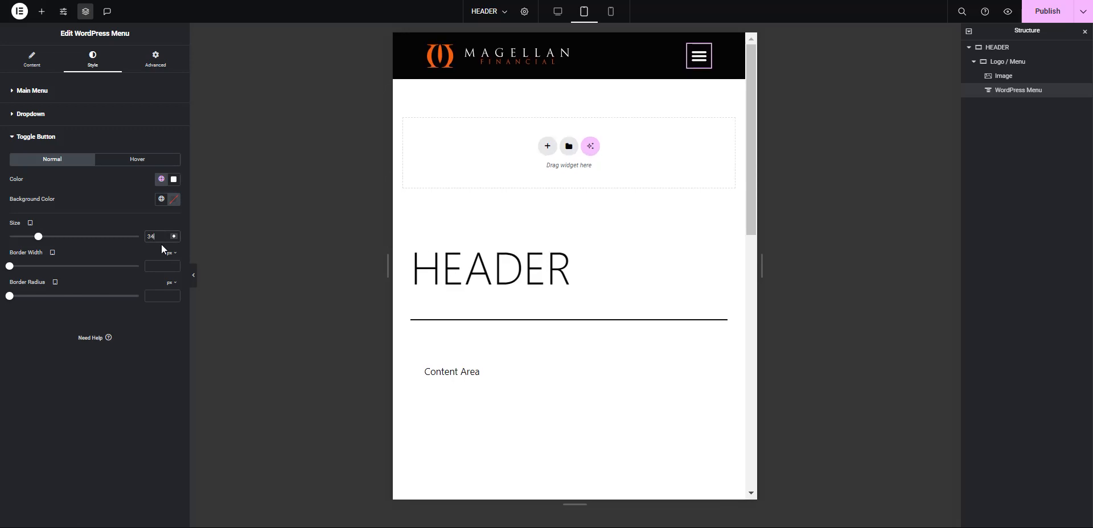
Set the toggle button's background color to the global White and its icon color to the global Black.
left_click(162, 202)
scroll(116, 287, "down", 2)
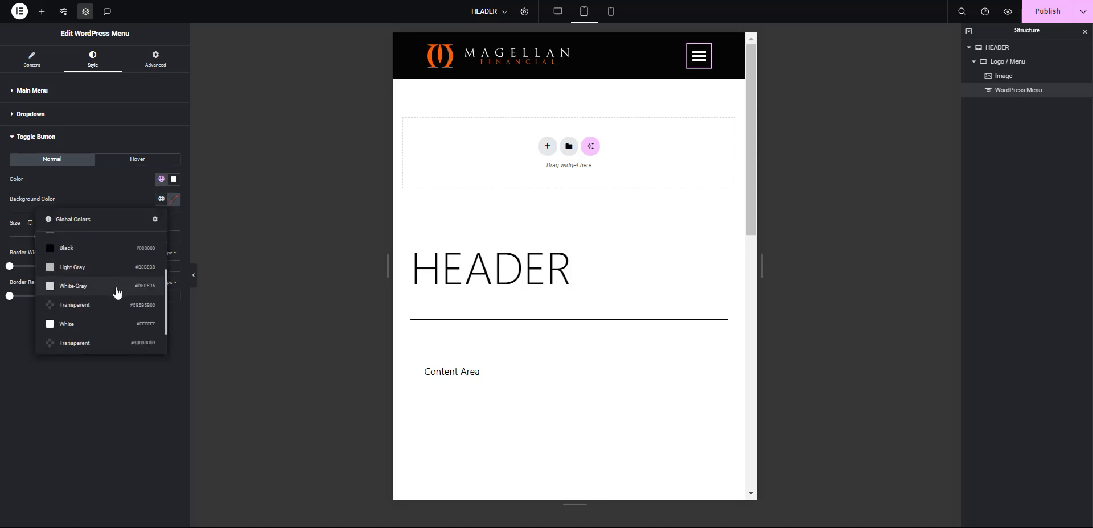
left_click(110, 325)
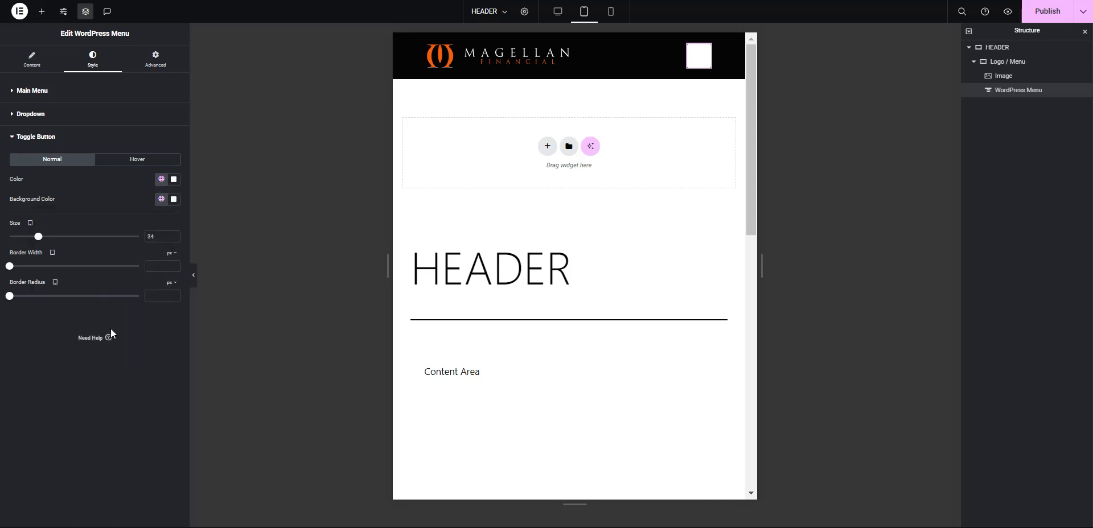
left_click(161, 179)
scroll(125, 264, "down", 3)
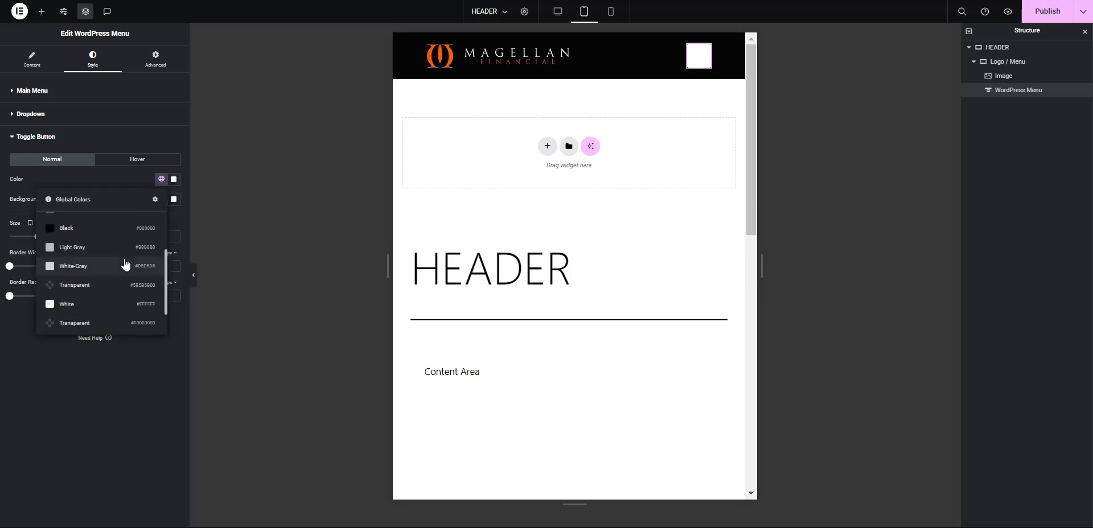
scroll(124, 265, "down", 1)
scroll(120, 267, "up", 3)
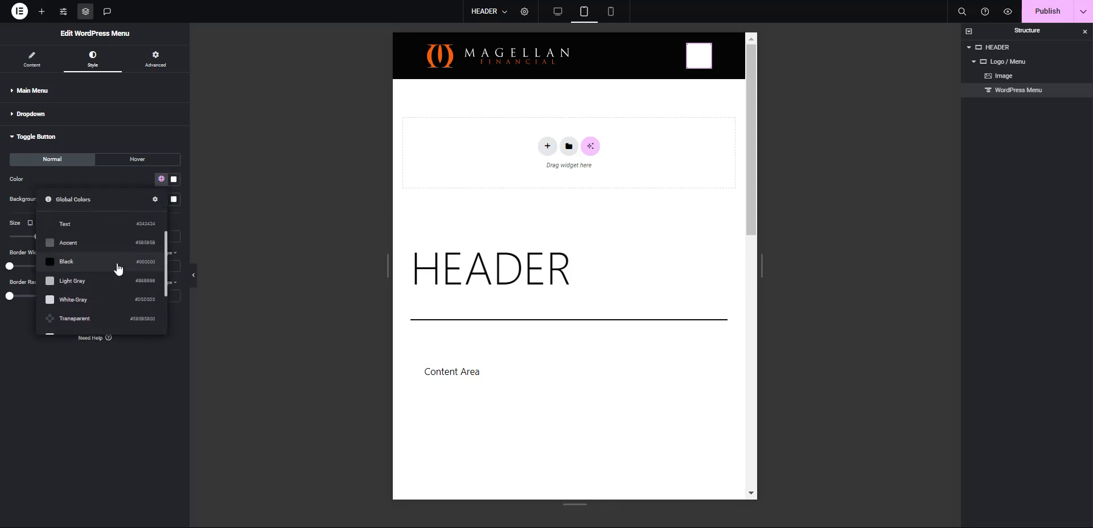
left_click(118, 266)
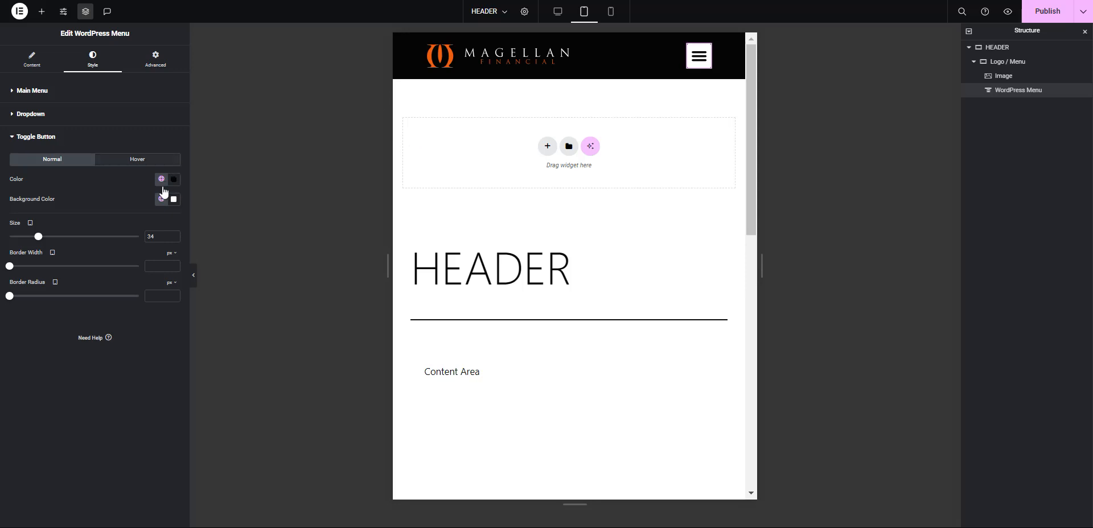
Compare larger toggle button sizes, settle on 32, and check the header at a narrower preview width.
key("Up")
key("Up")
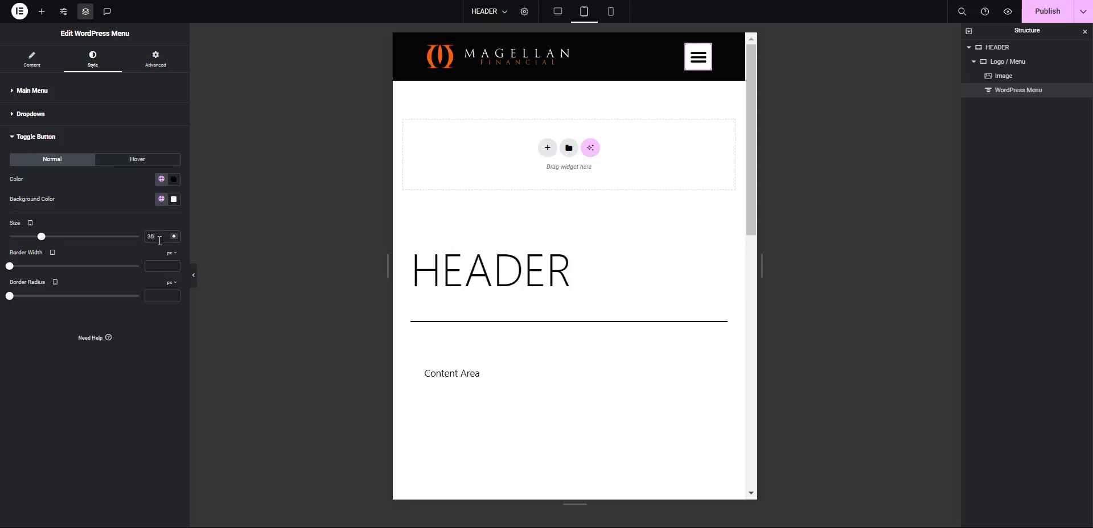
key("Down")
key("Down")
key("Down")
key("Down")
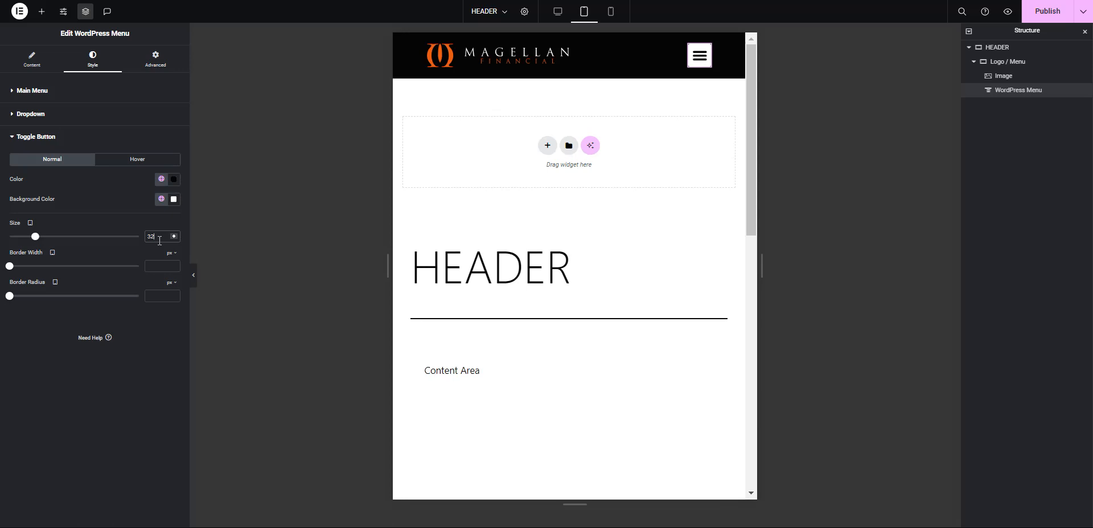
left_click_drag(762, 263, 694, 257)
Publish the header template and open its live preview page.
left_click(1046, 11)
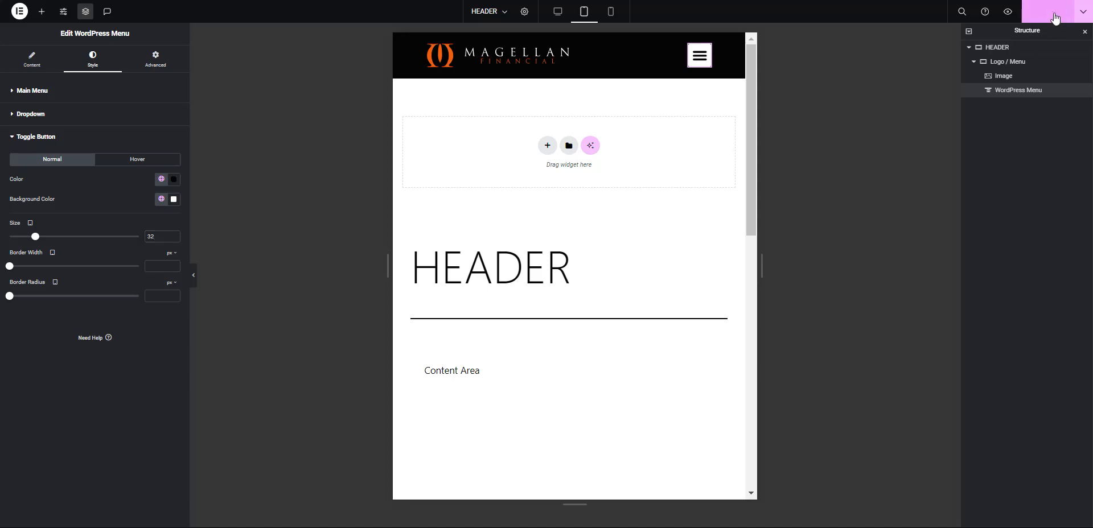
left_click(1007, 12)
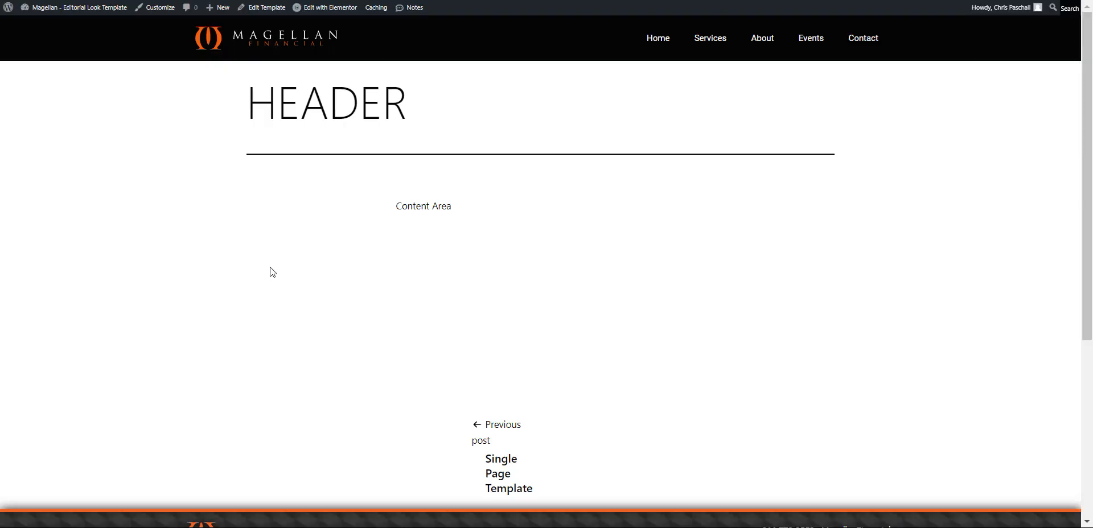
Open the browser's inspector on the preview page and widen the page area beside it.
right_click(190, 294)
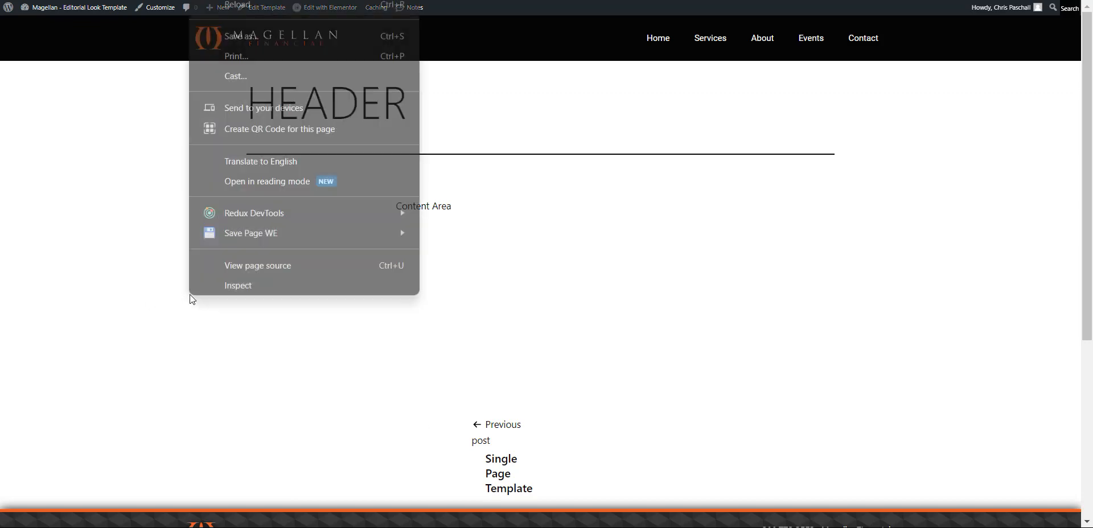
left_click(228, 328)
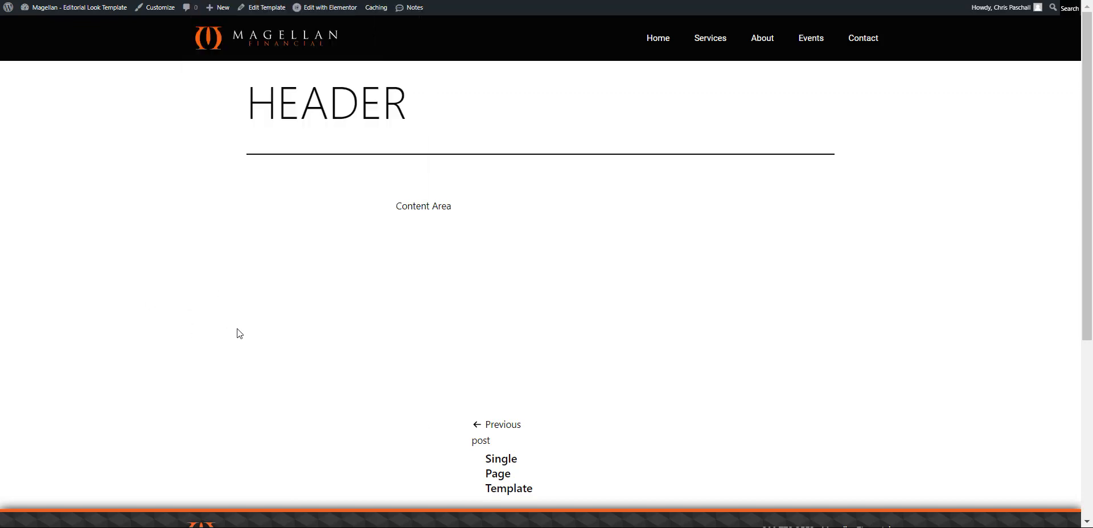
right_click(232, 336)
left_click(264, 322)
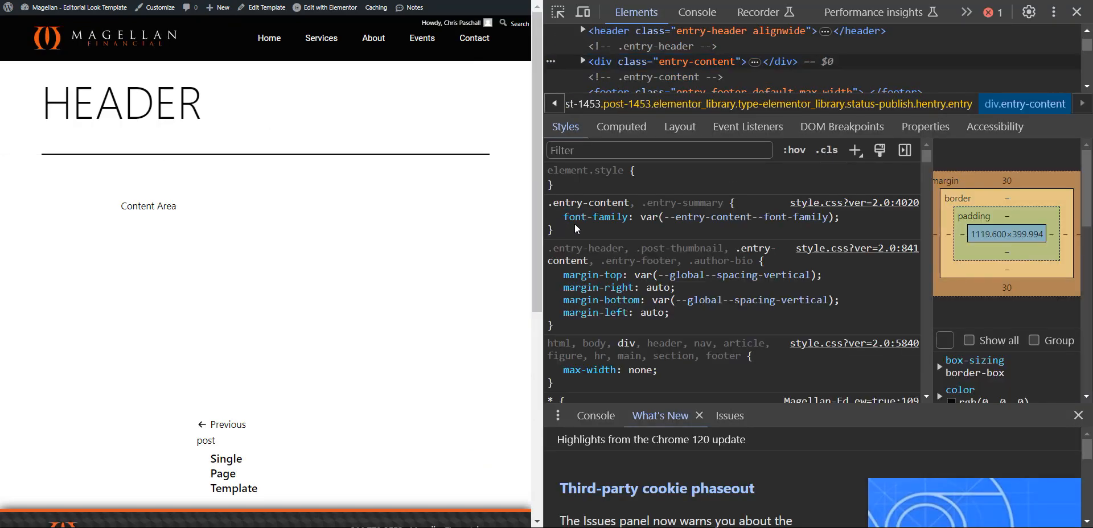
left_click_drag(544, 228, 796, 317)
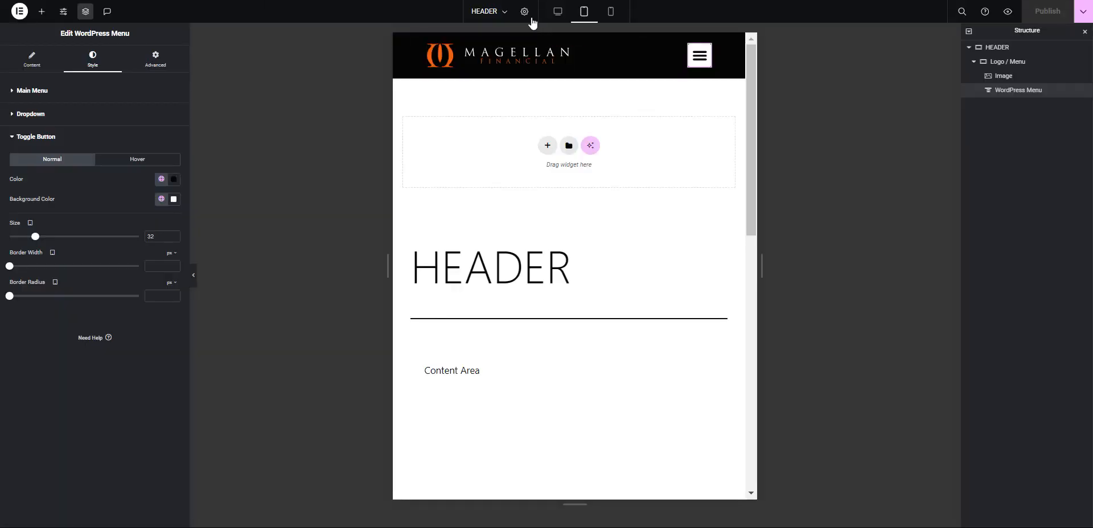
left_click(524, 12)
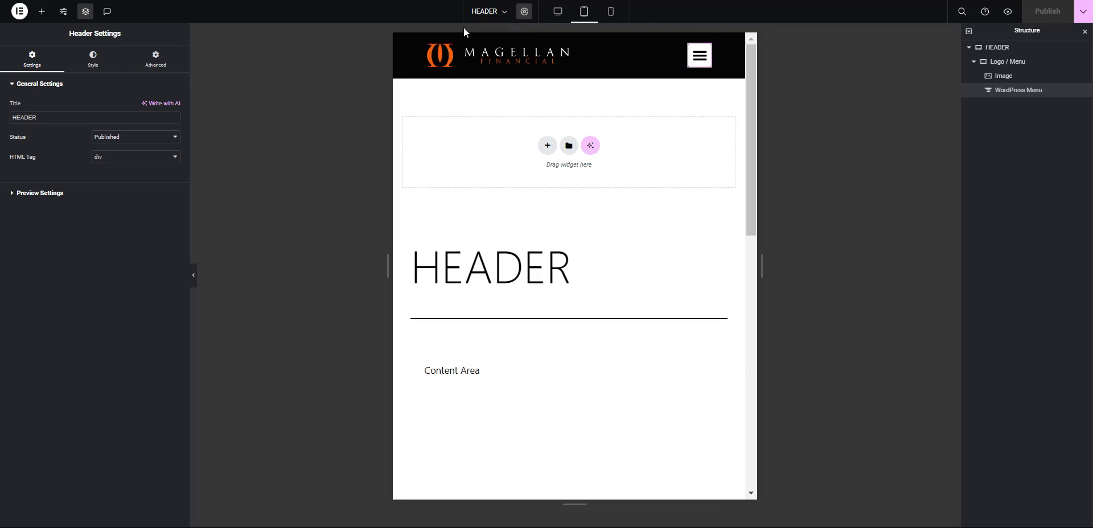
left_click(64, 14)
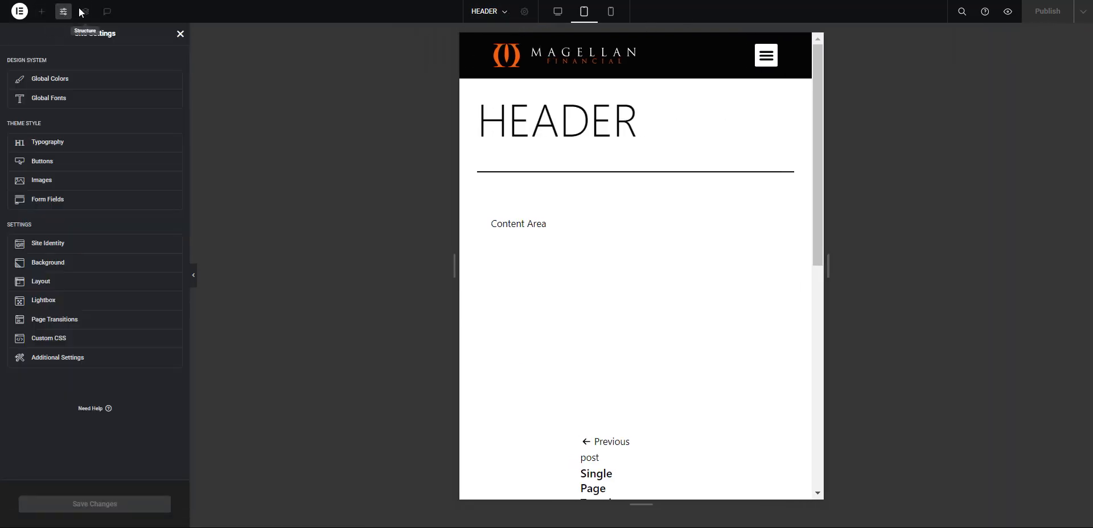
left_click(180, 34)
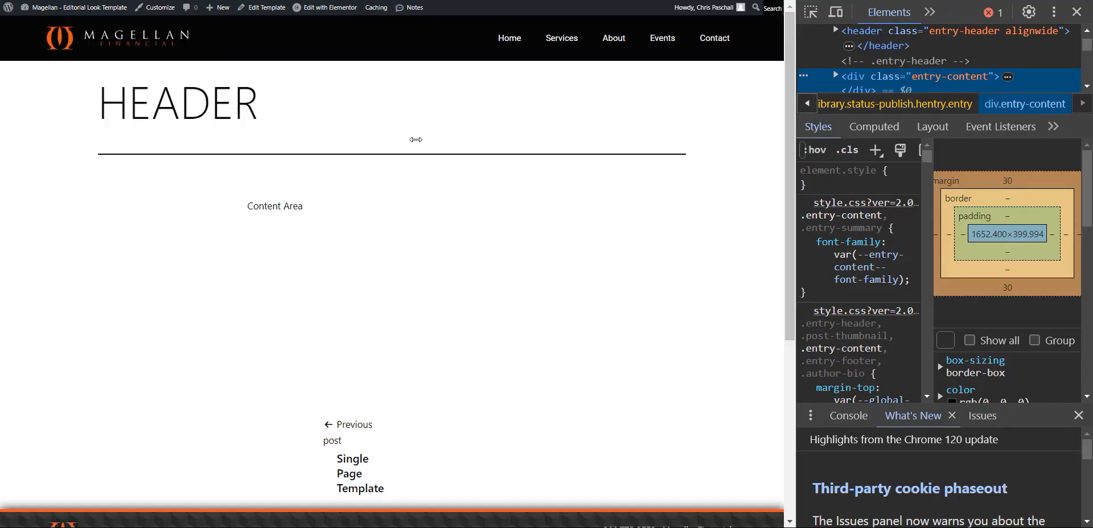
Inspect the header's inner logo and menu container at mobile width, and check the header while widening the page.
left_click_drag(415, 140, 262, 187)
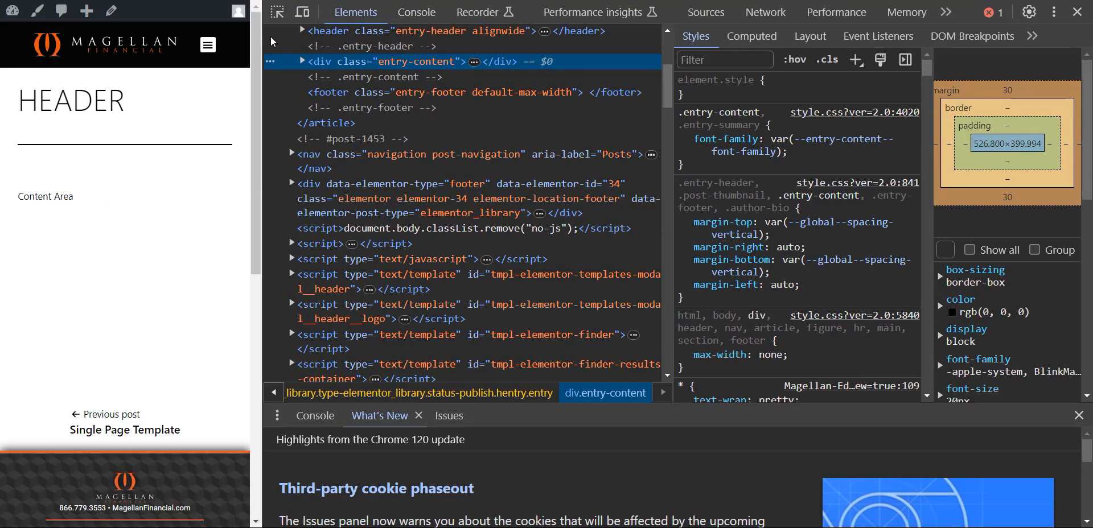
left_click(277, 12)
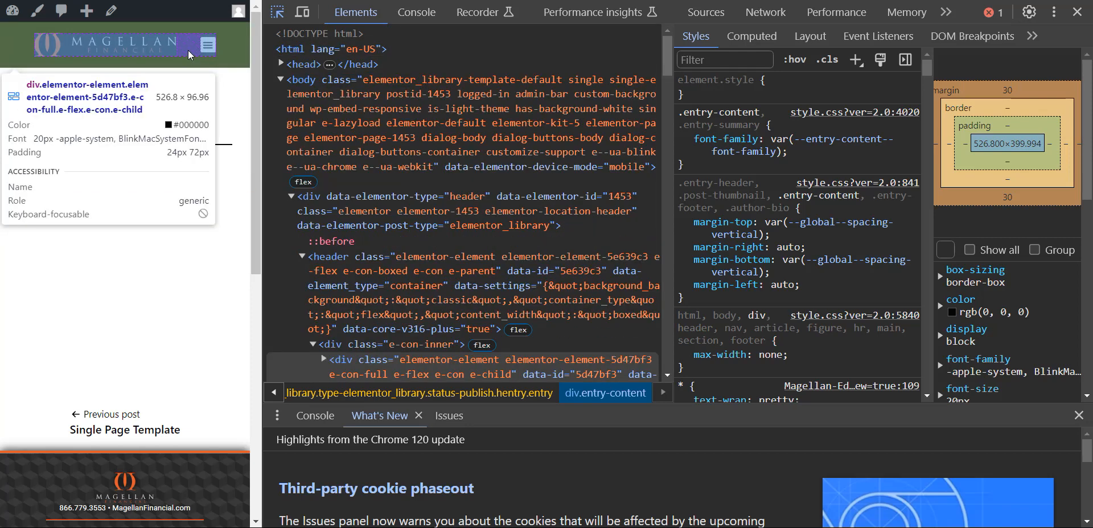
left_click(188, 50)
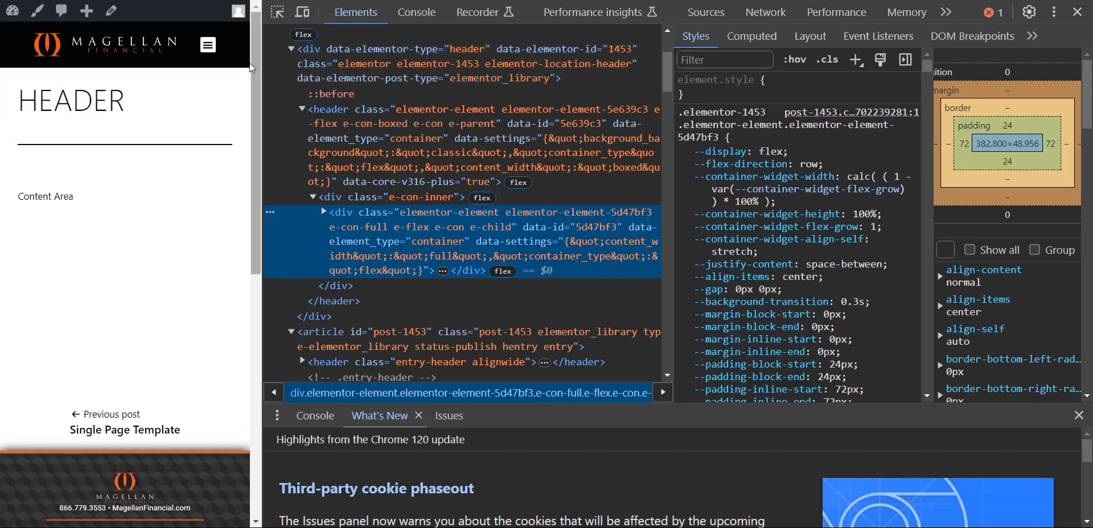
left_click(275, 12)
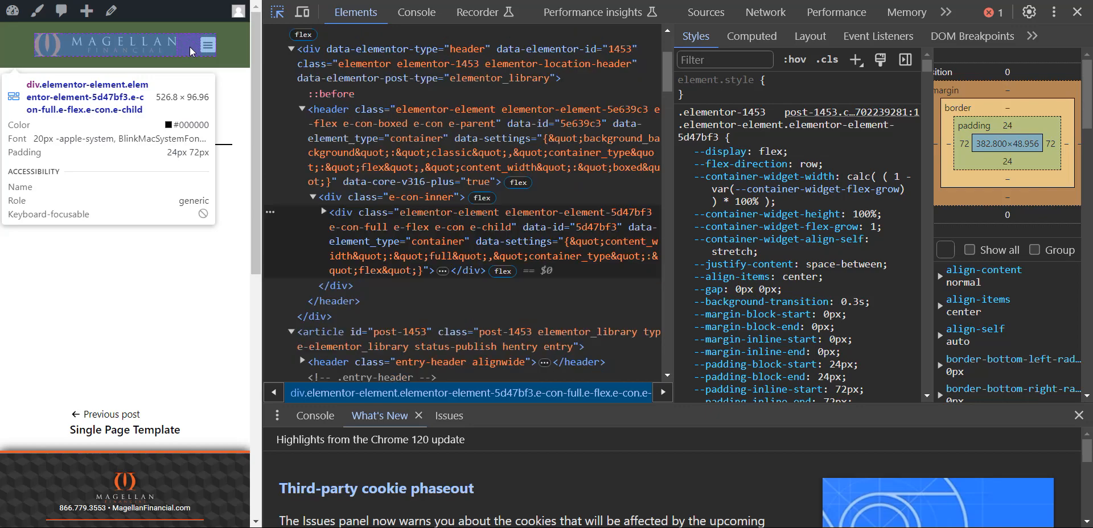
left_click(189, 46)
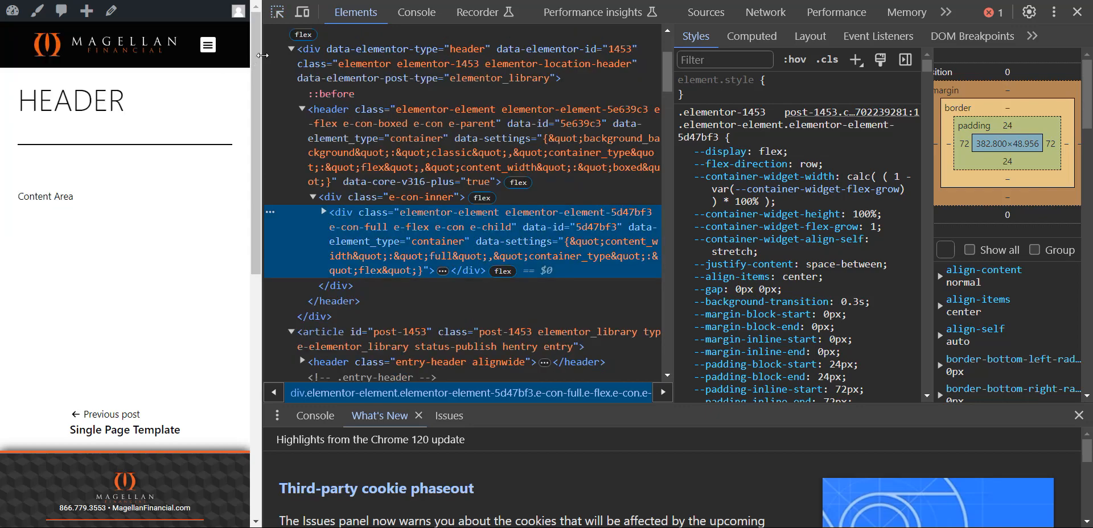
left_click_drag(265, 55, 300, 59)
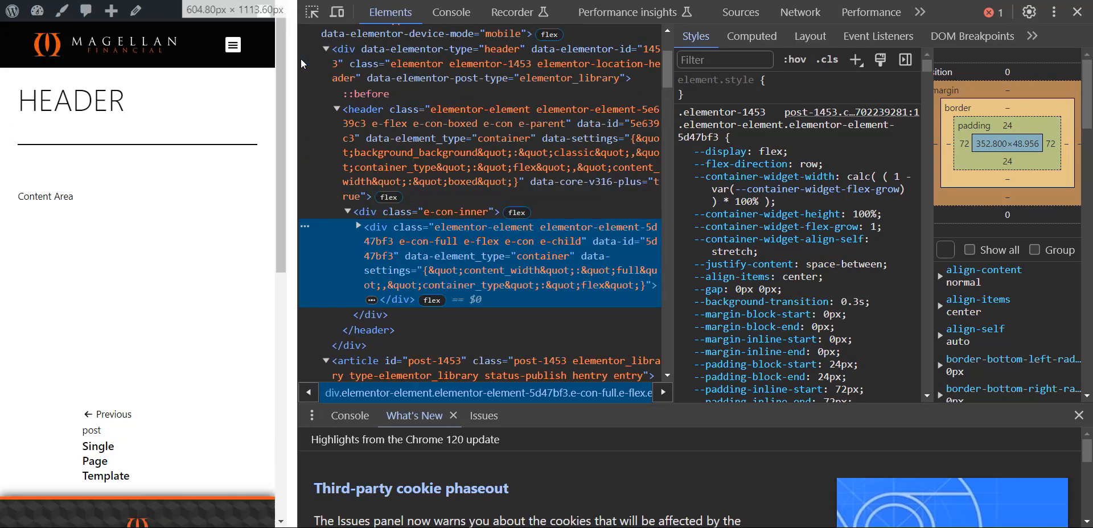
left_click_drag(685, 67, 832, 86)
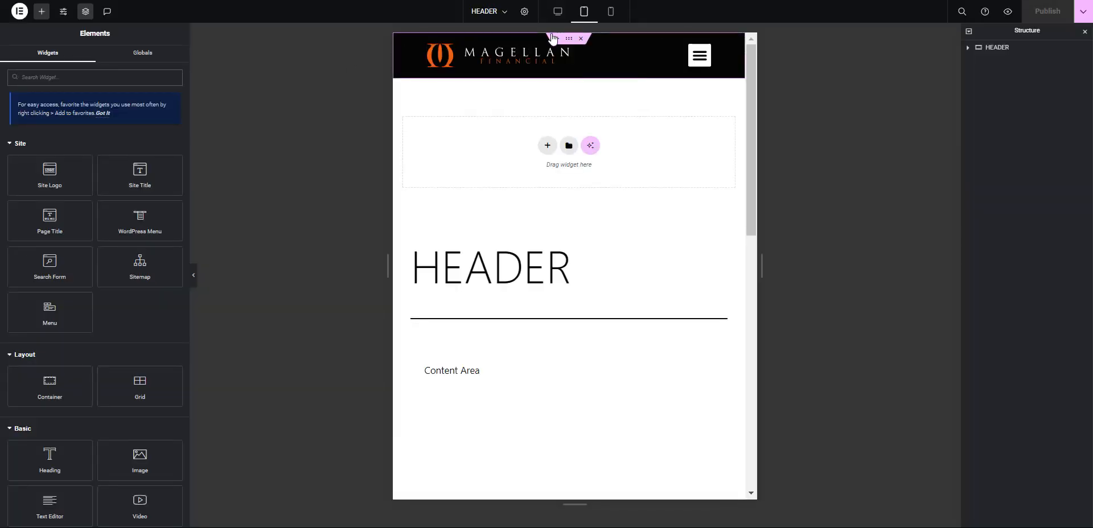
Set the Logo / Menu container's tablet padding to 24 px top and bottom, with 0 on the sides.
left_click(1001, 49)
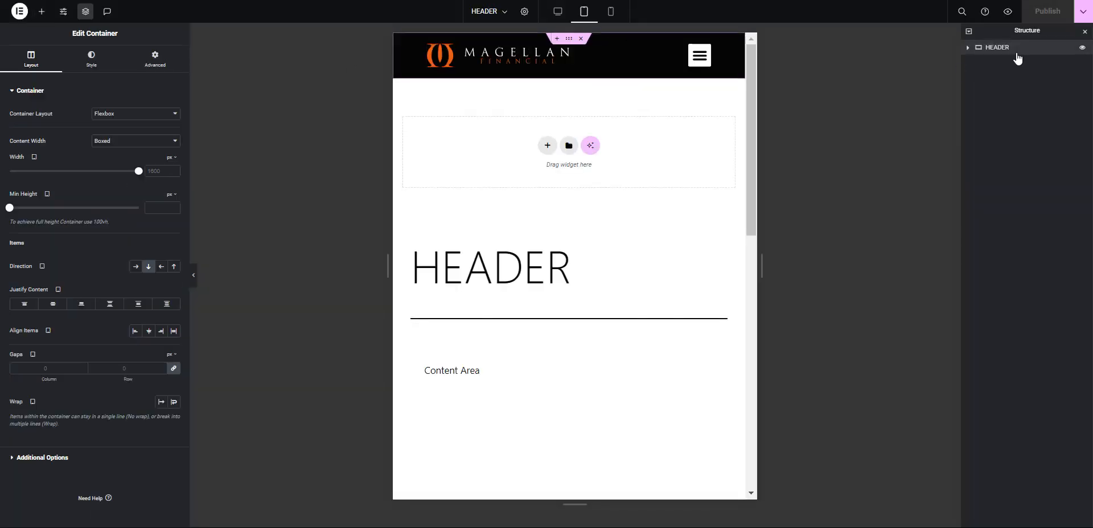
left_click(966, 50)
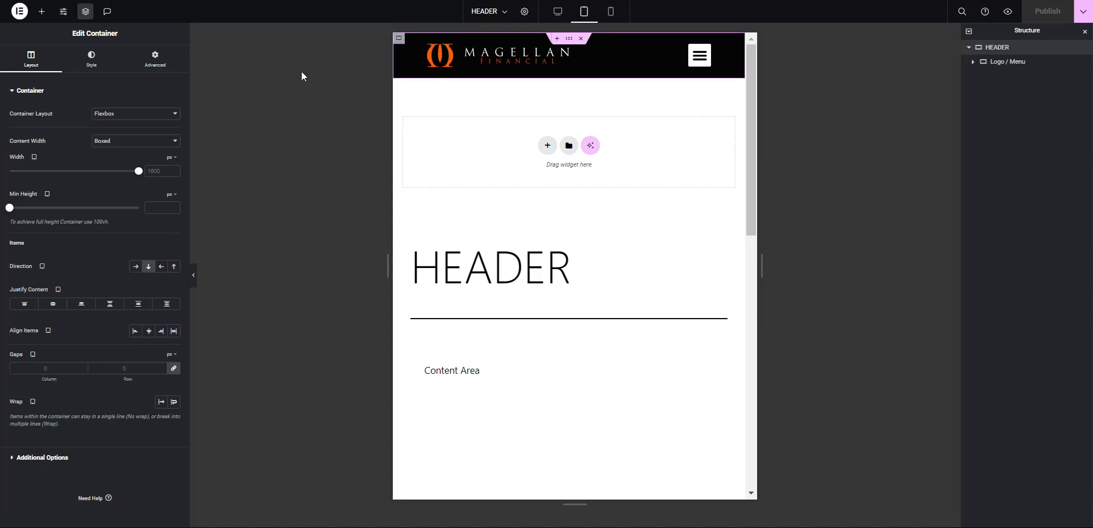
left_click(161, 68)
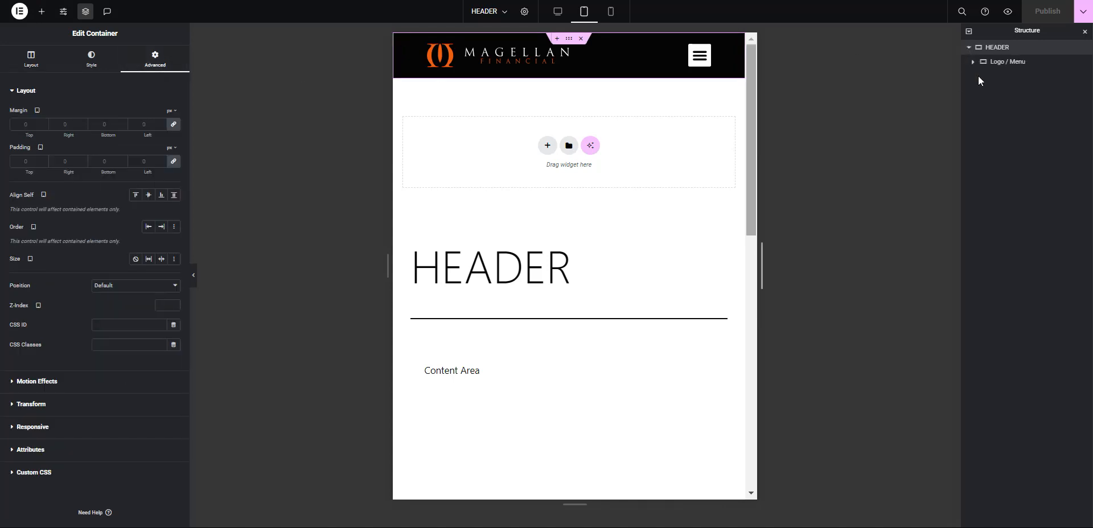
left_click(1019, 62)
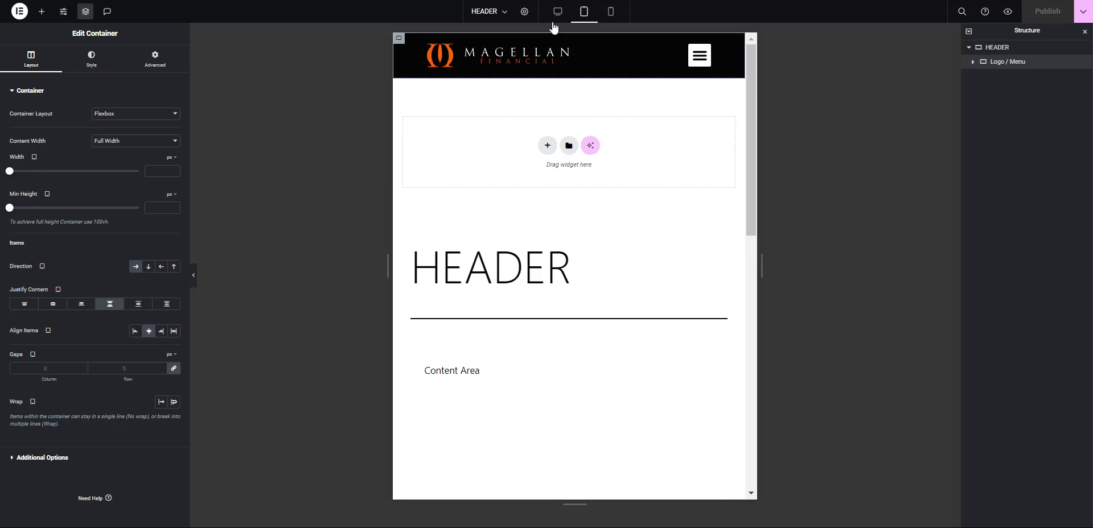
left_click(156, 68)
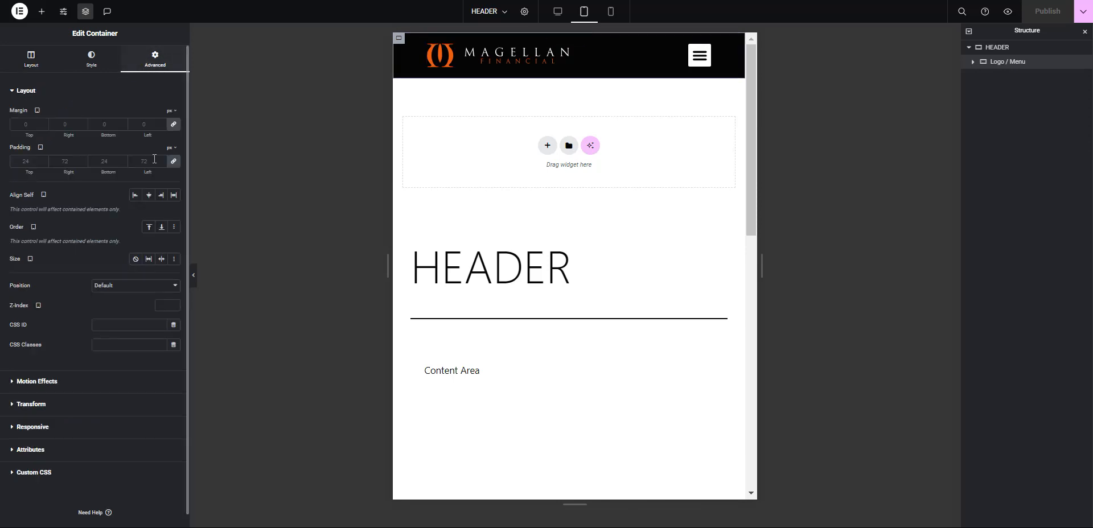
left_click(26, 161)
type("0")
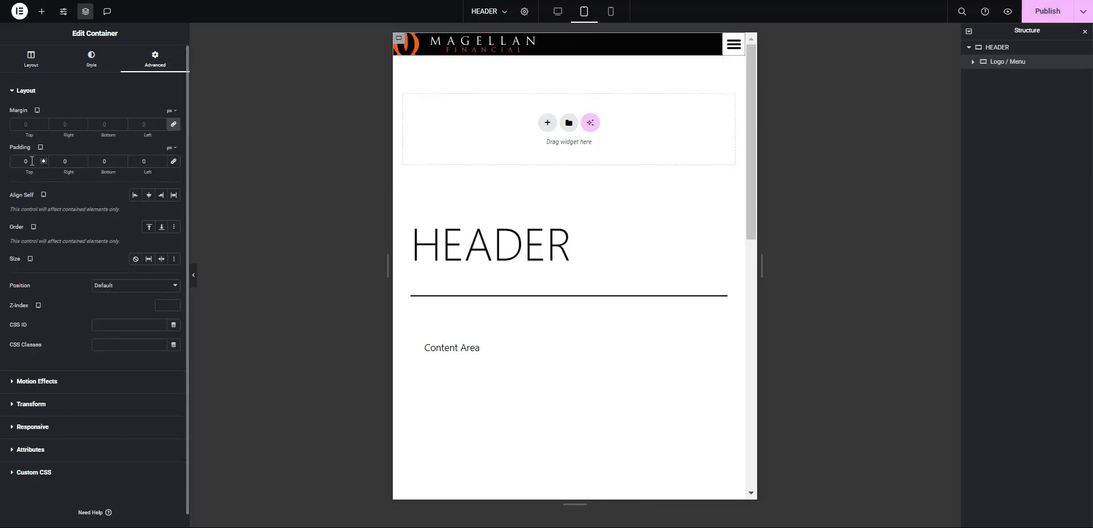
type("24")
key("Tab")
key("Tab")
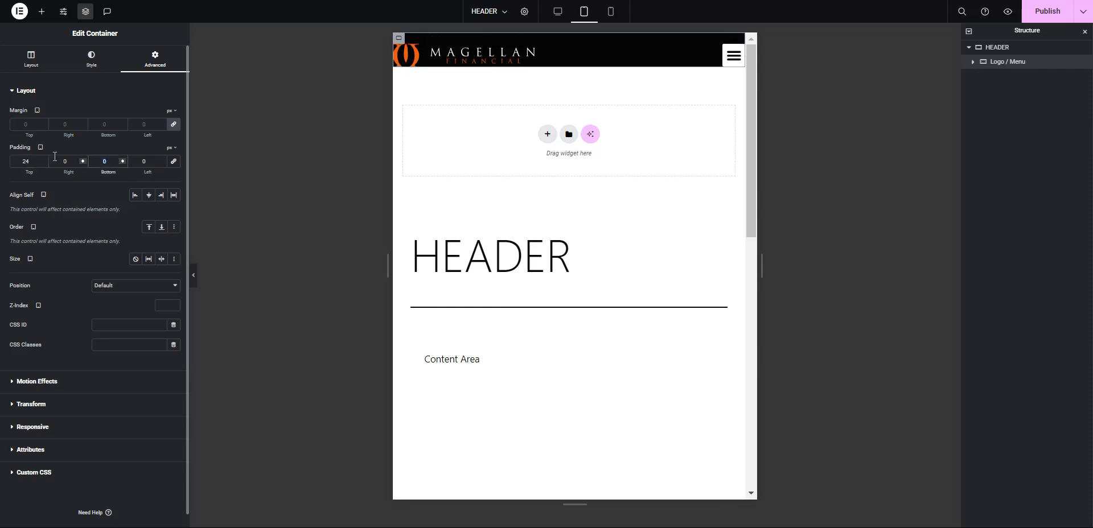
type("24")
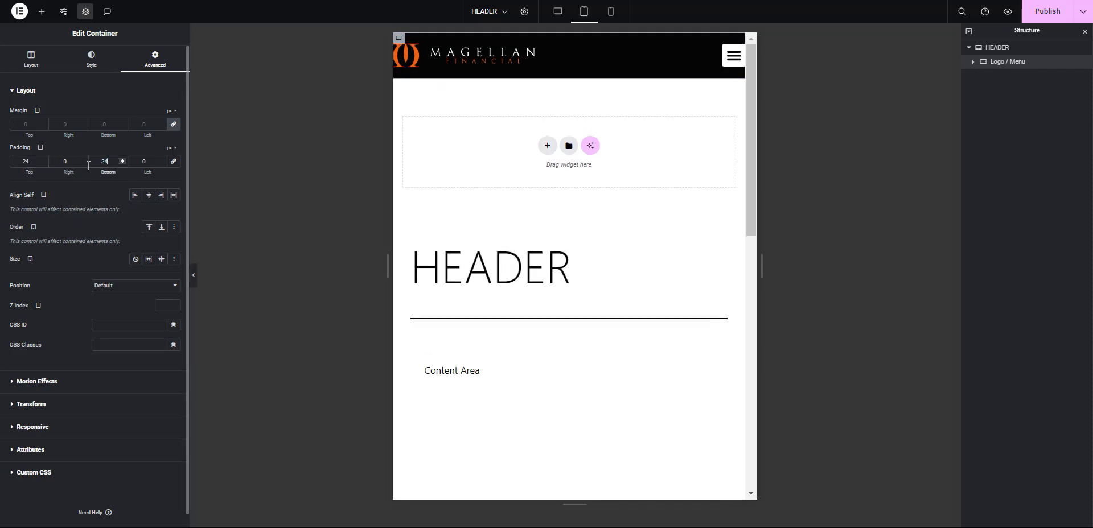
Set the Logo / Menu container's left and right tablet padding to 32 px.
left_click_drag(72, 163, 34, 159)
type("24")
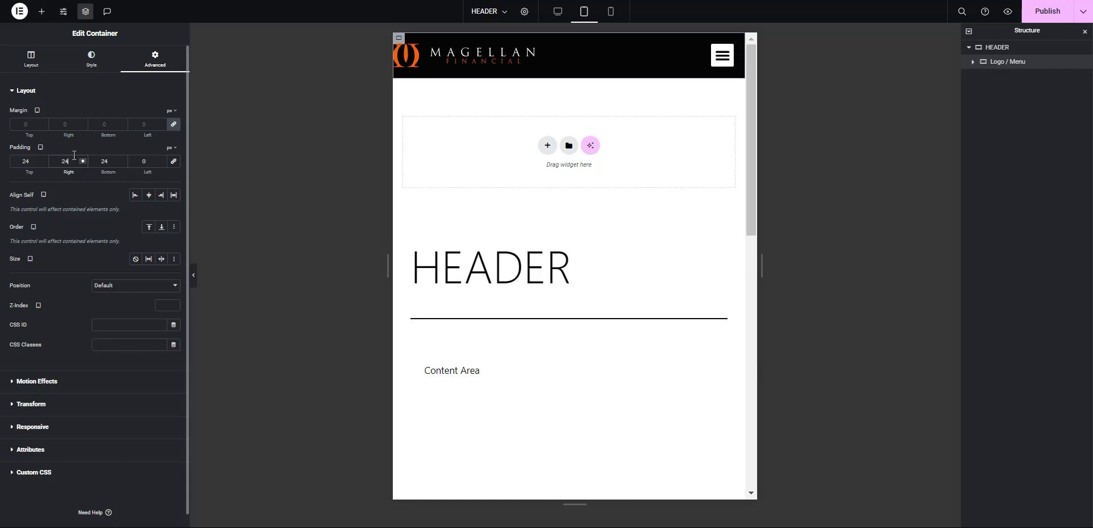
type("32")
left_click(129, 161)
type("32")
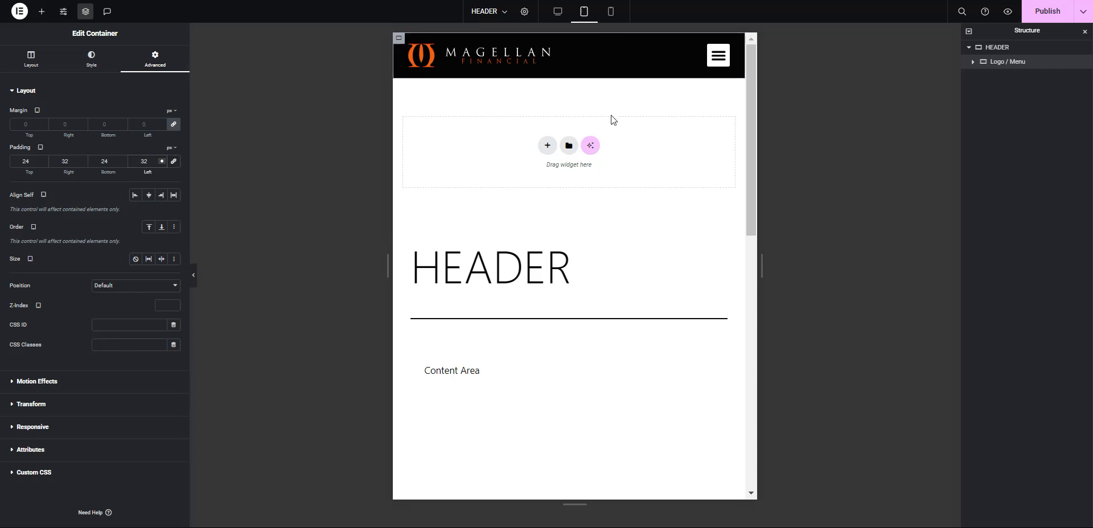
Set the Logo / Menu container to No wrap for the mobile breakpoint and check the header at several preview widths.
left_click(723, 56)
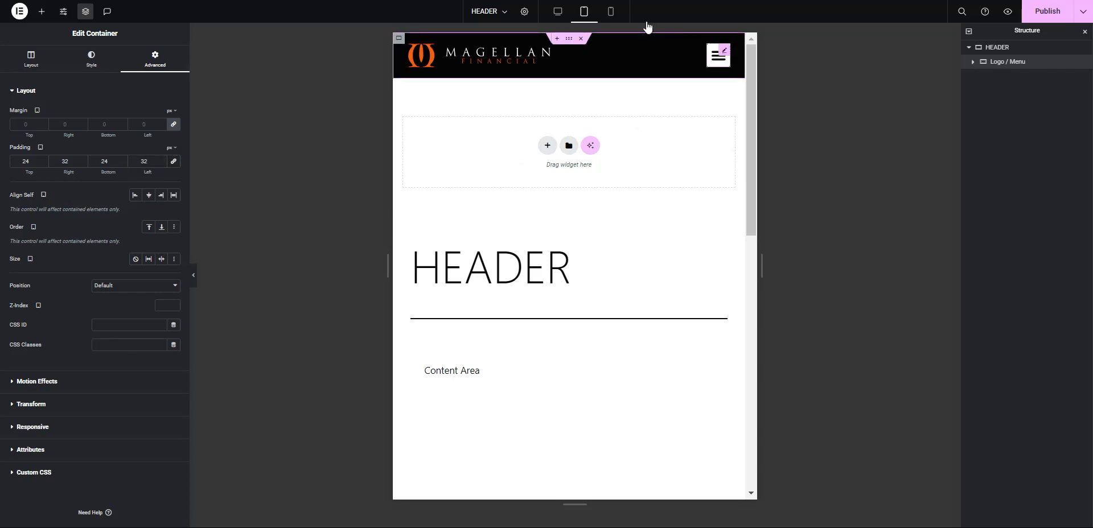
left_click(611, 18)
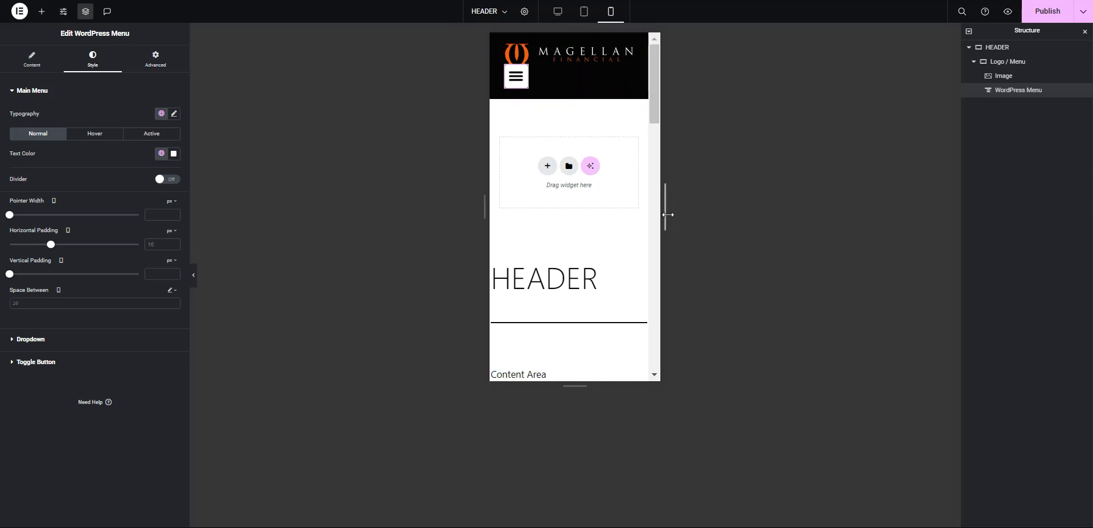
left_click_drag(664, 216, 696, 217)
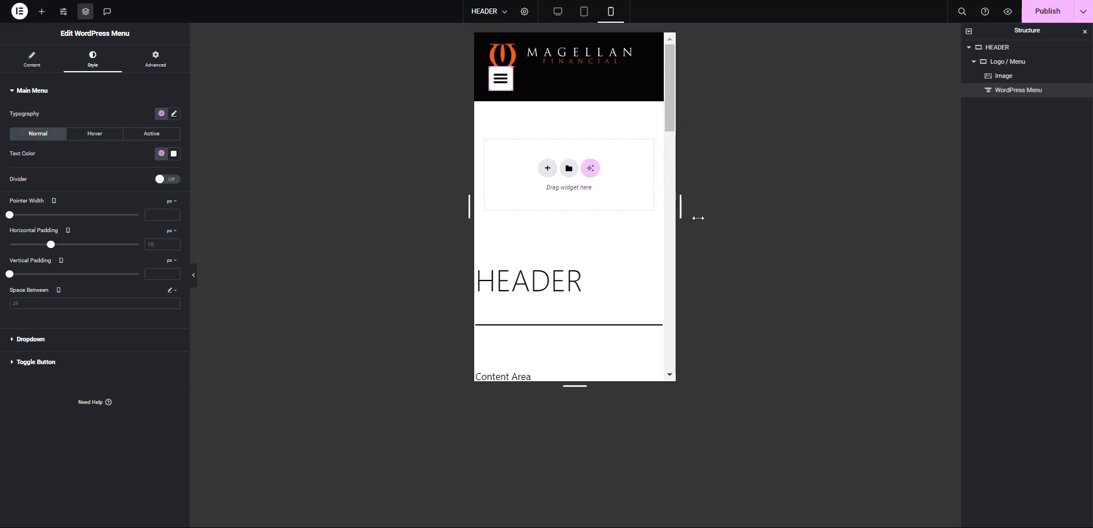
left_click(1016, 64)
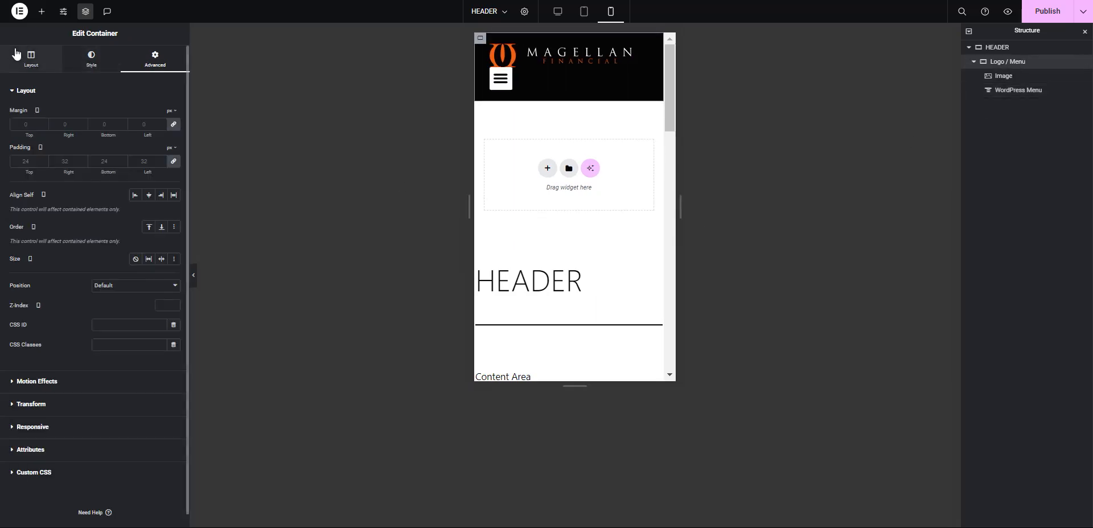
left_click(25, 64)
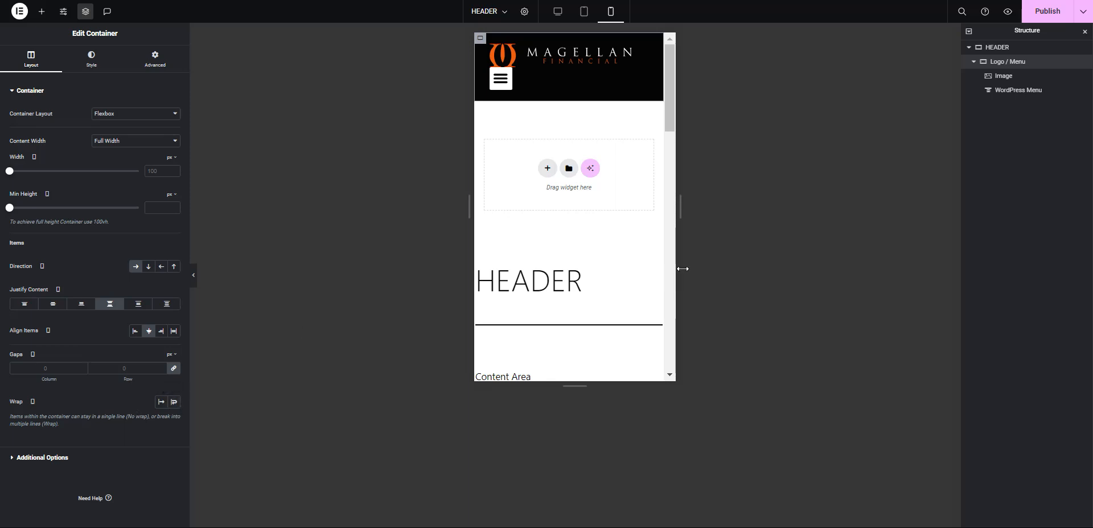
left_click_drag(691, 218, 762, 213)
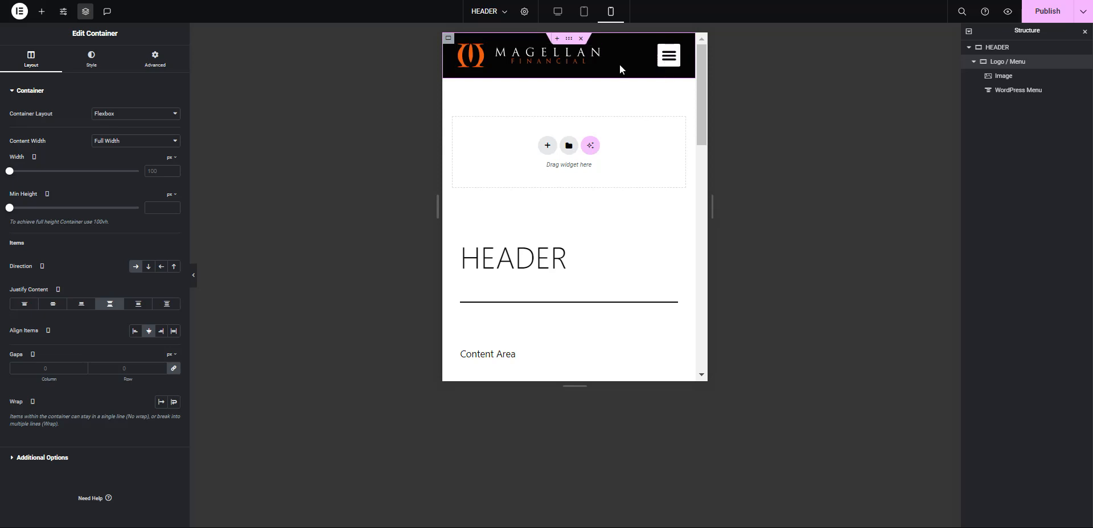
left_click_drag(716, 206, 708, 206)
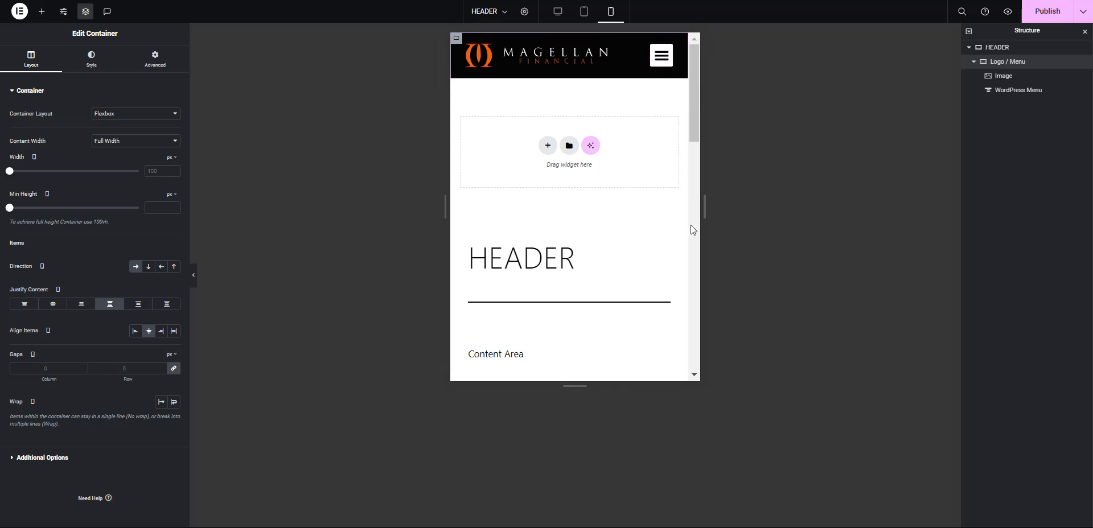
mouse_move(703, 204)
left_mouse_down()
mouse_move(653, 202)
mouse_move(689, 198)
left_mouse_up()
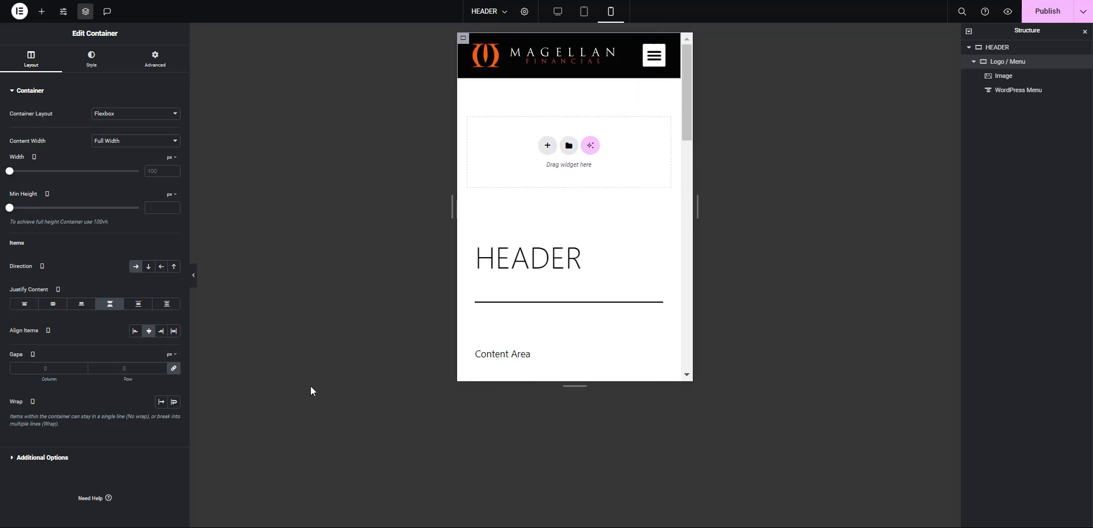
left_click(161, 402)
left_click_drag(700, 212, 611, 224)
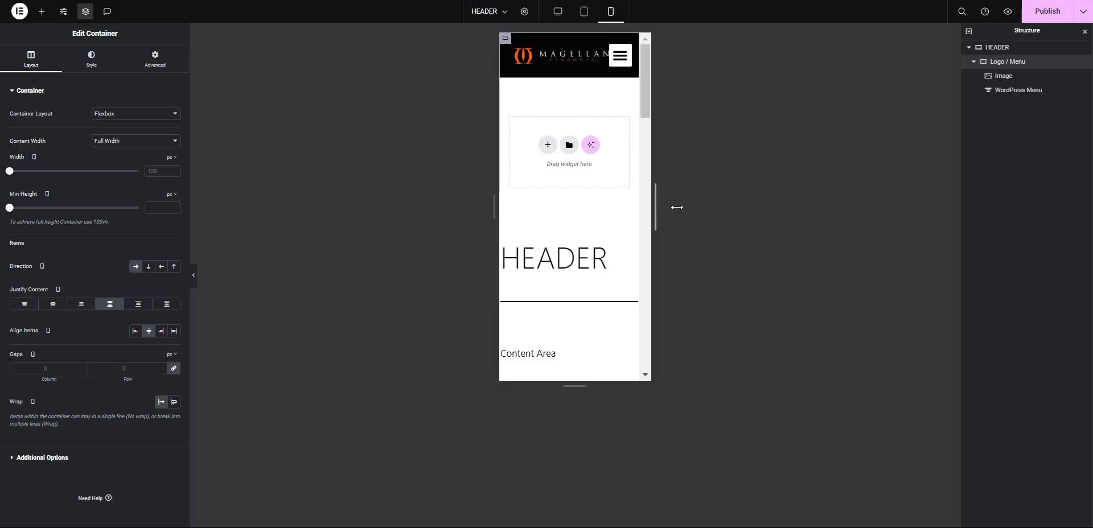
left_click_drag(677, 208, 797, 217)
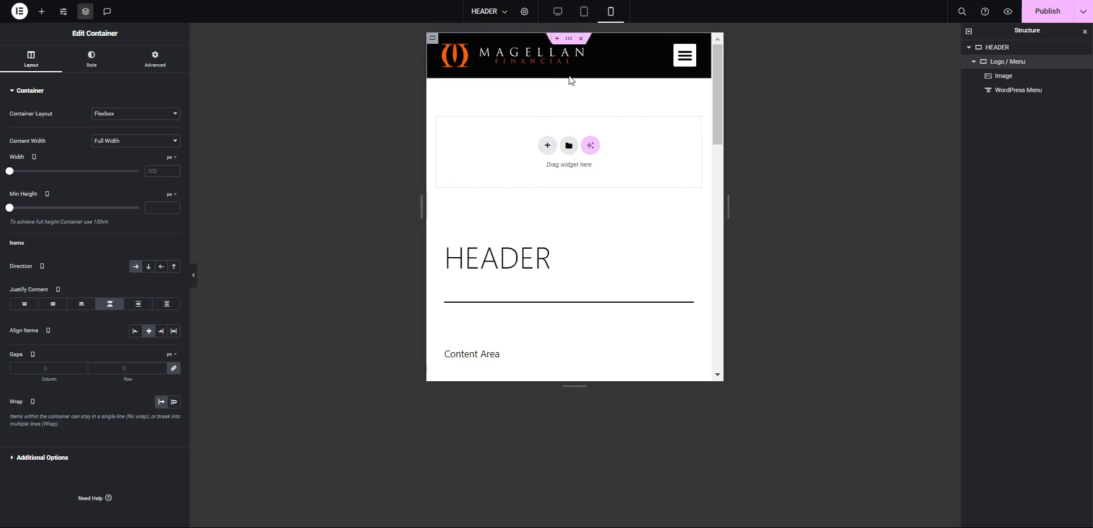
Compare mobile column gaps of 24, 32, 0 and 40 px on the Logo / Menu container, then settle on 48 px.
left_click(568, 38)
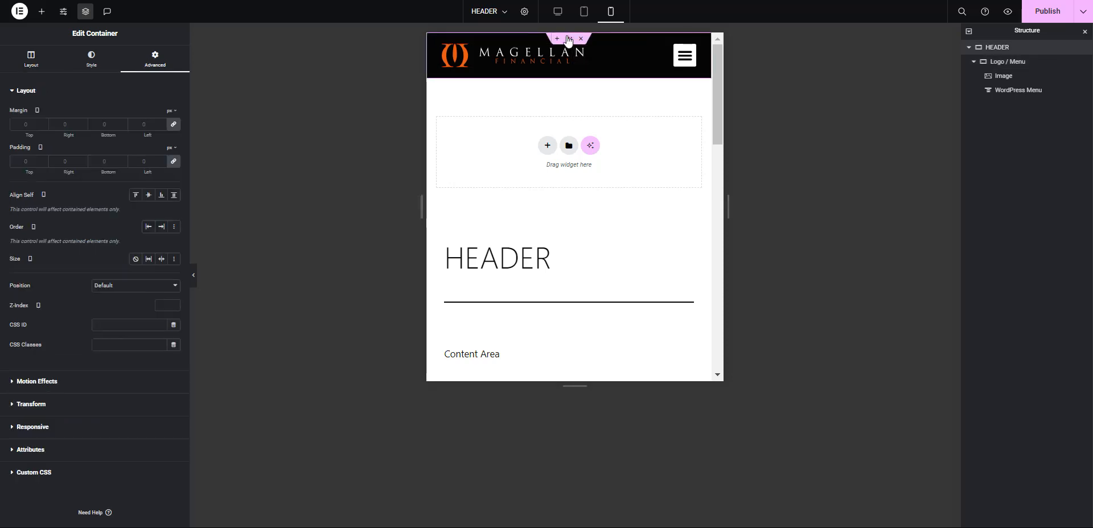
left_click(1011, 62)
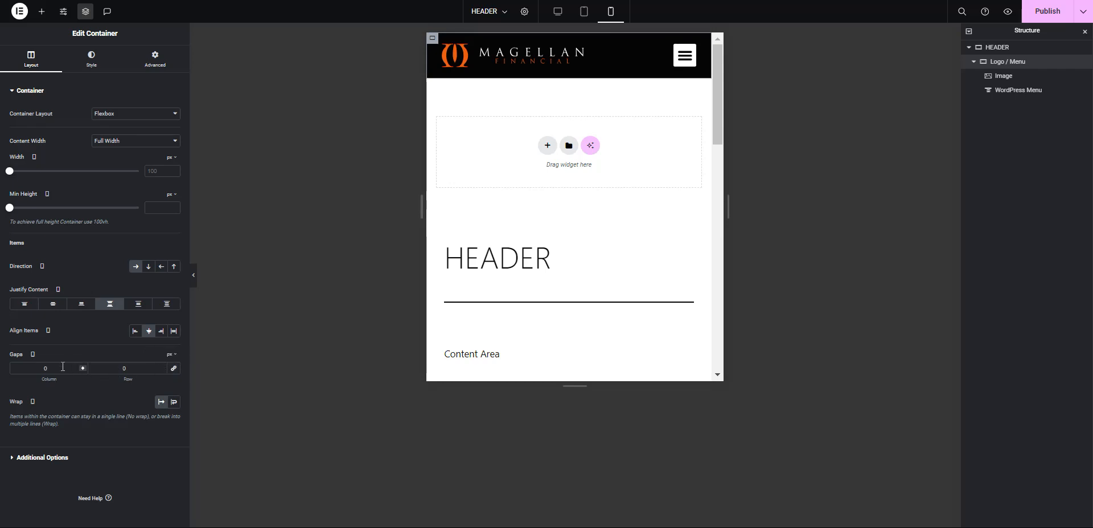
type("24")
left_click_drag(706, 213, 626, 227)
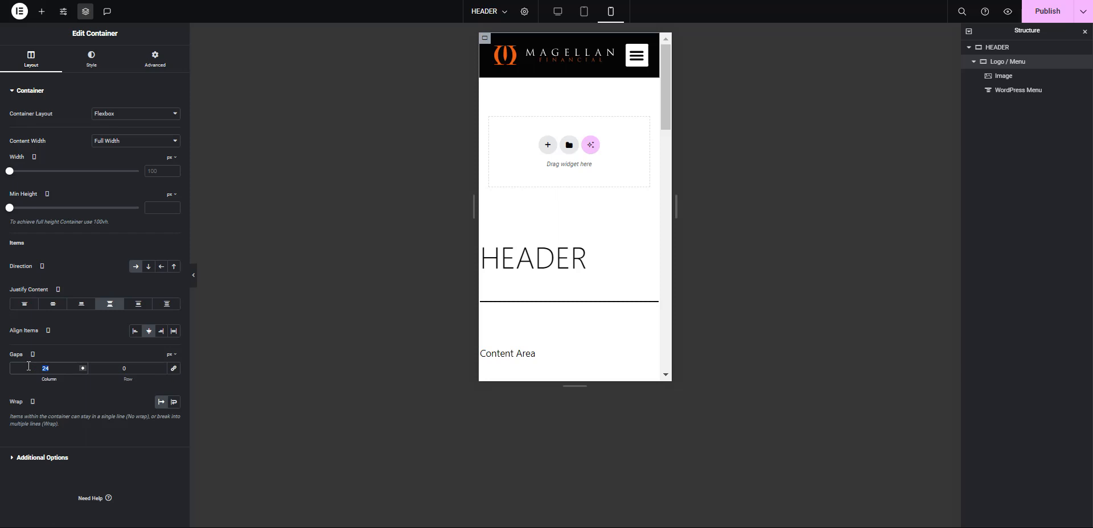
type("32")
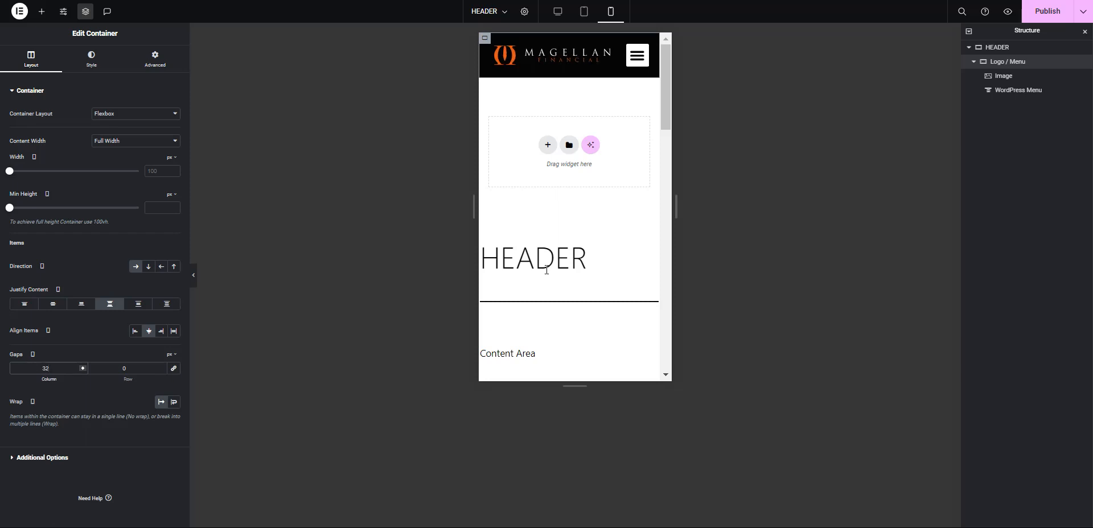
key("BackSpace")
key("BackSpace")
type("0")
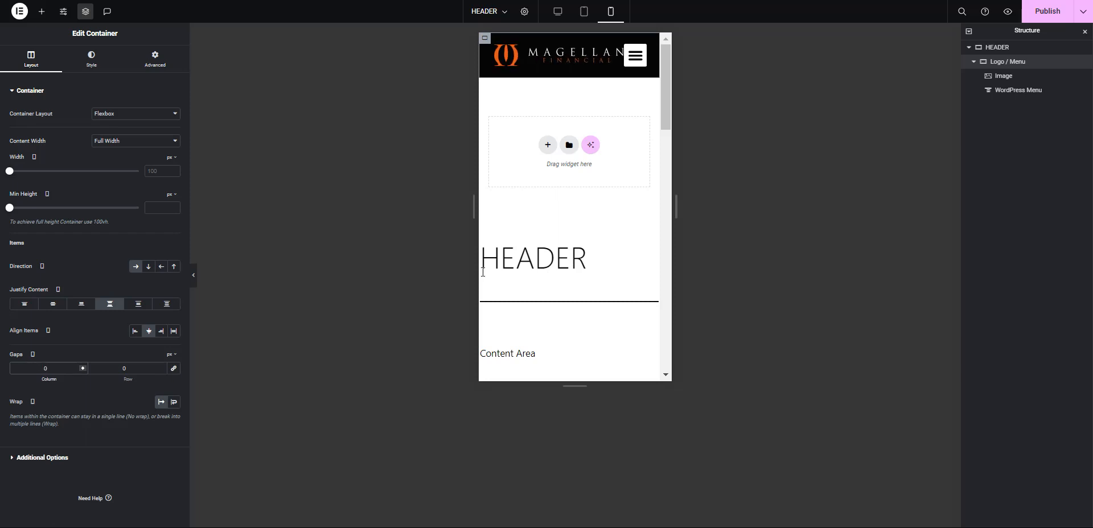
type("40")
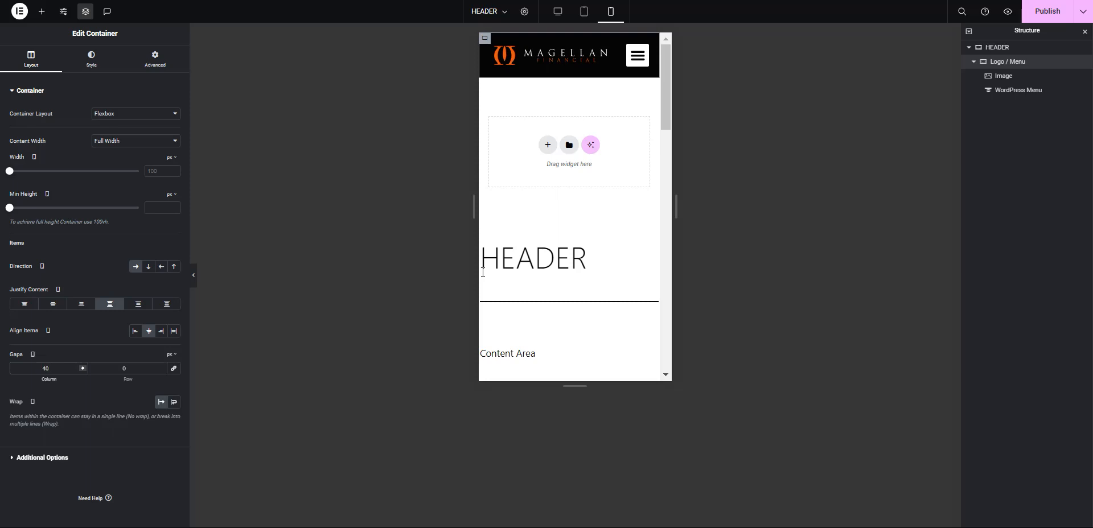
left_click_drag(704, 212, 662, 233)
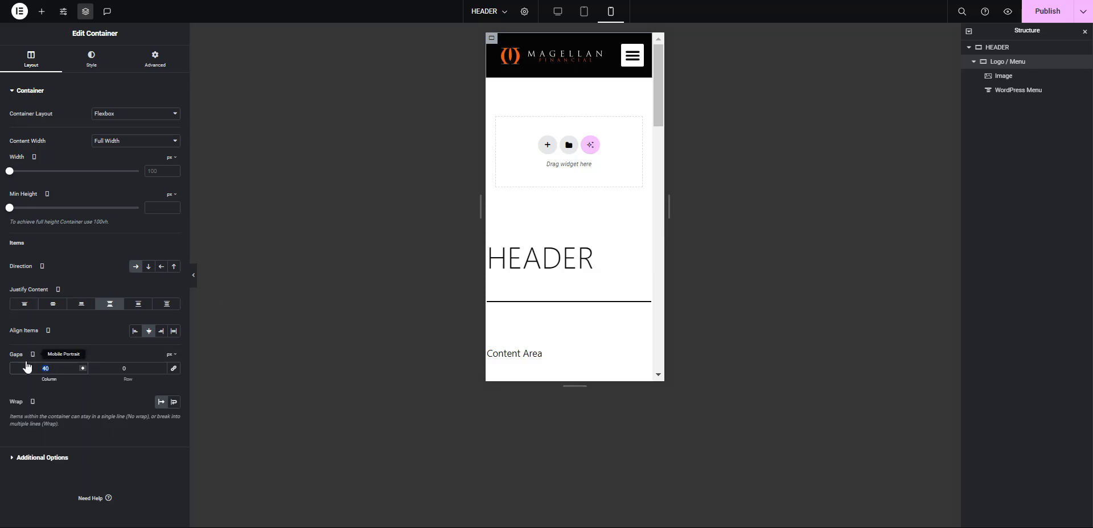
type("48")
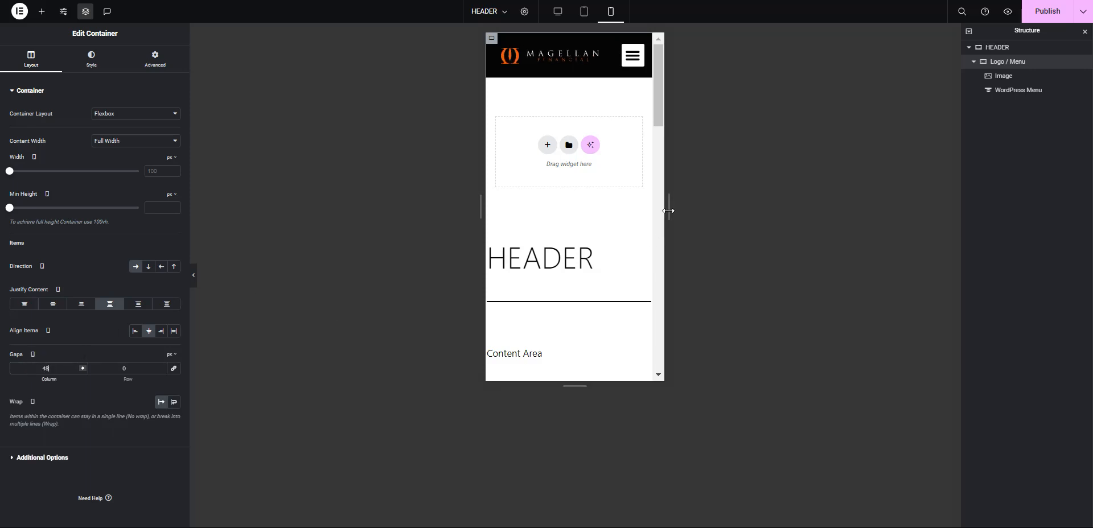
left_click_drag(668, 211, 700, 201)
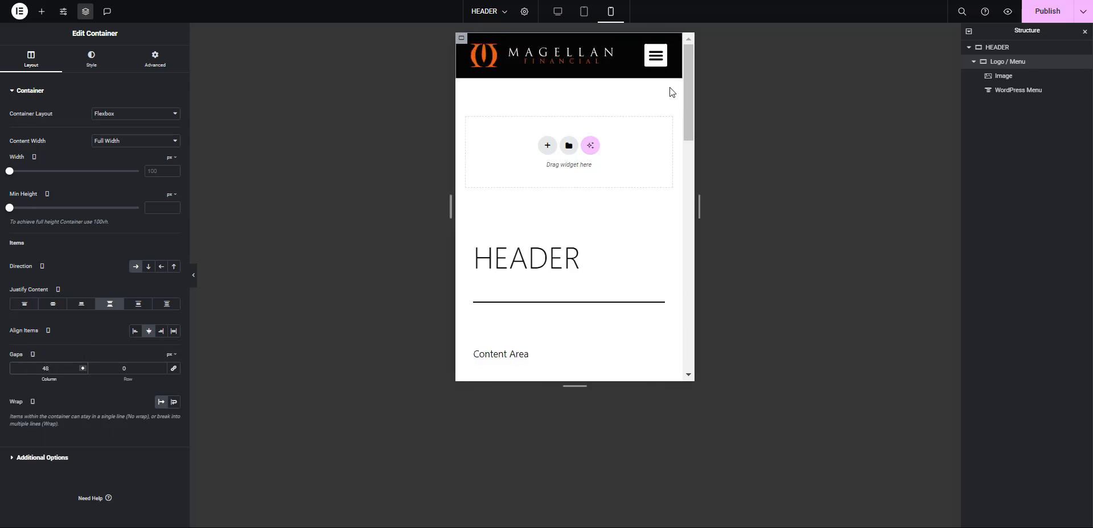
Set the WordPress Menu's mobile toggle button size to 28 and check the header at a narrower preview width.
left_click(659, 56)
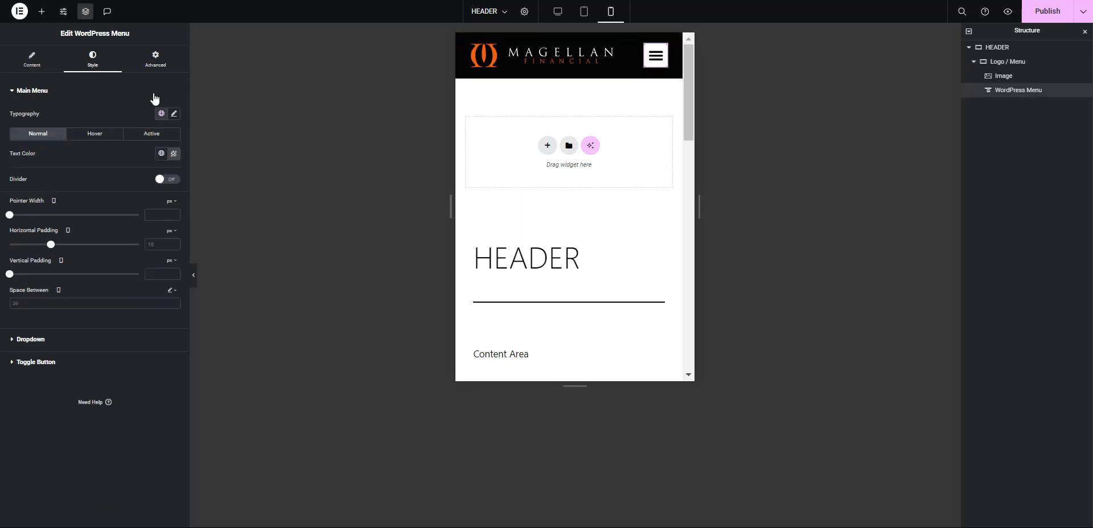
left_click(78, 365)
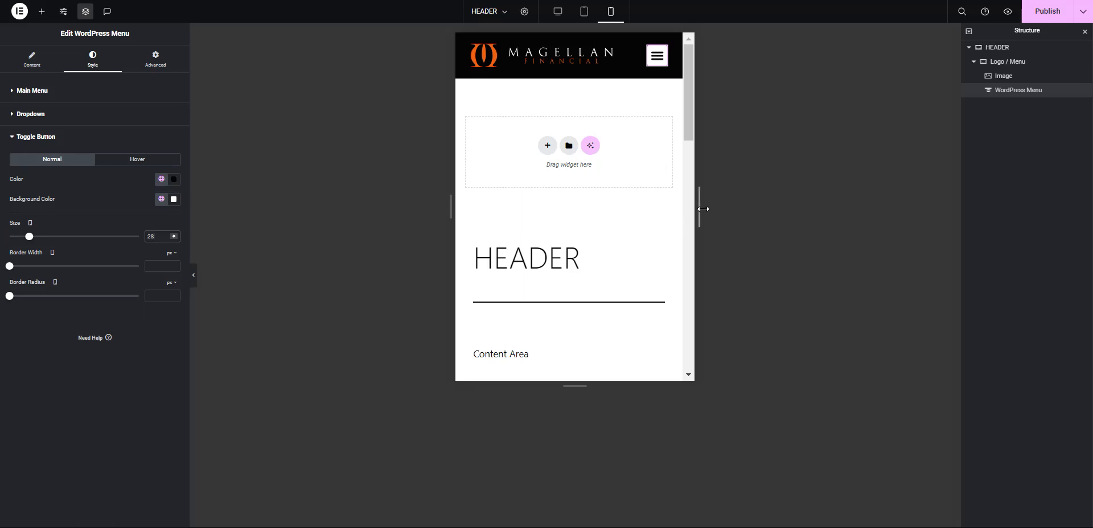
left_click_drag(691, 210, 639, 222)
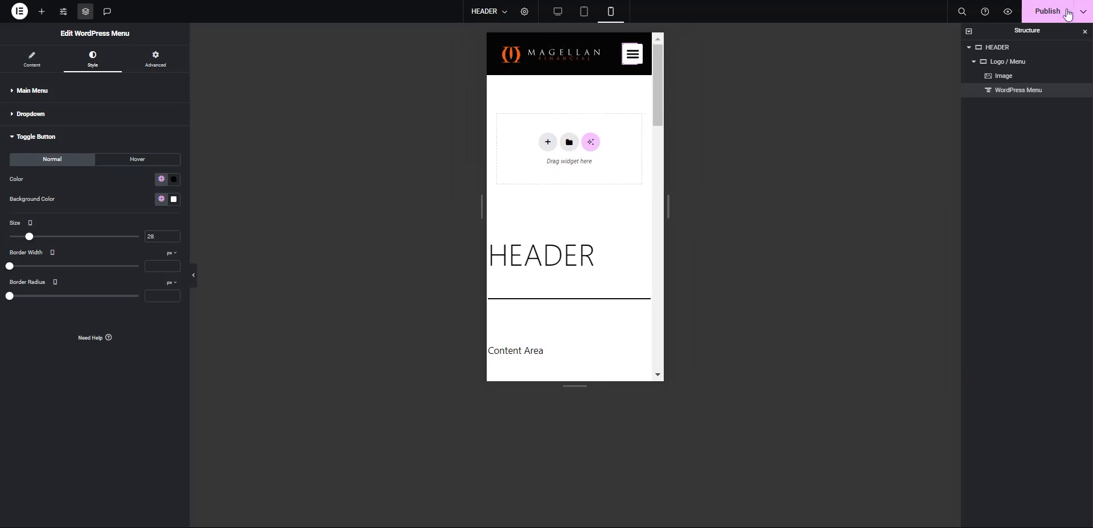
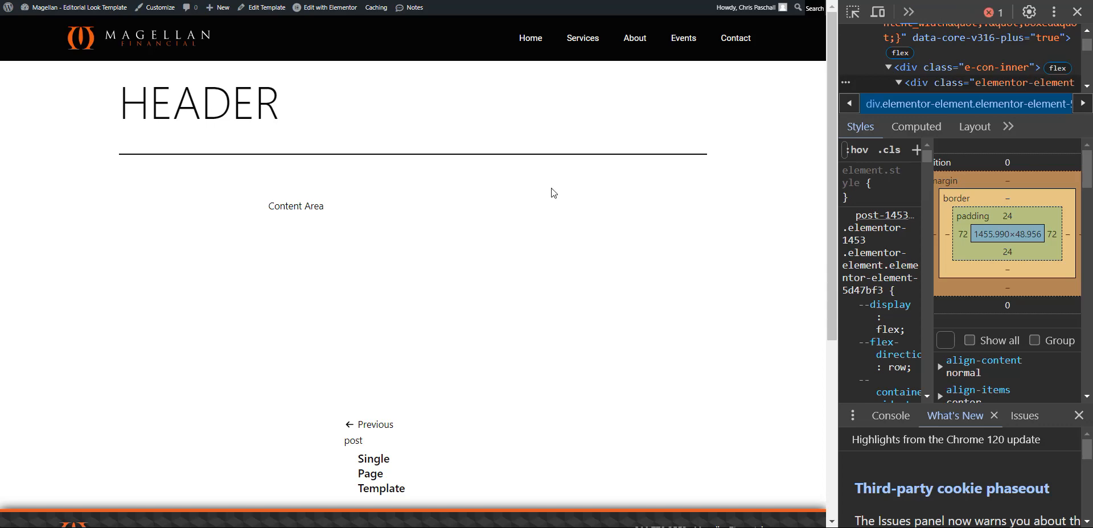
Reload and enlarge the live header preview, then inspect the Logo / Menu container's padding at mobile width.
key("ctrl+r")
key("ctrl+plus")
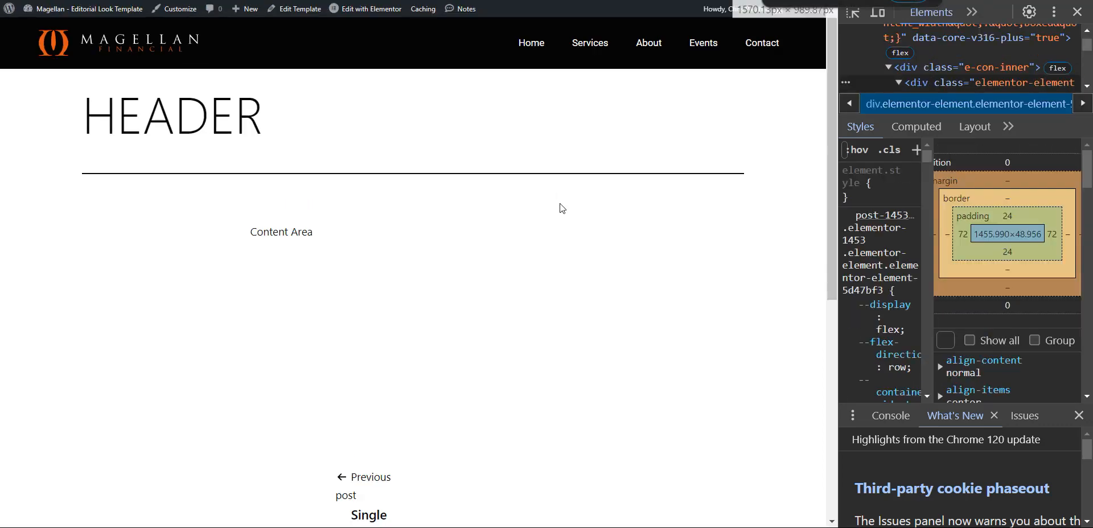
key("ctrl+plus")
key("ctrl+plus")
key("ctrl+plus")
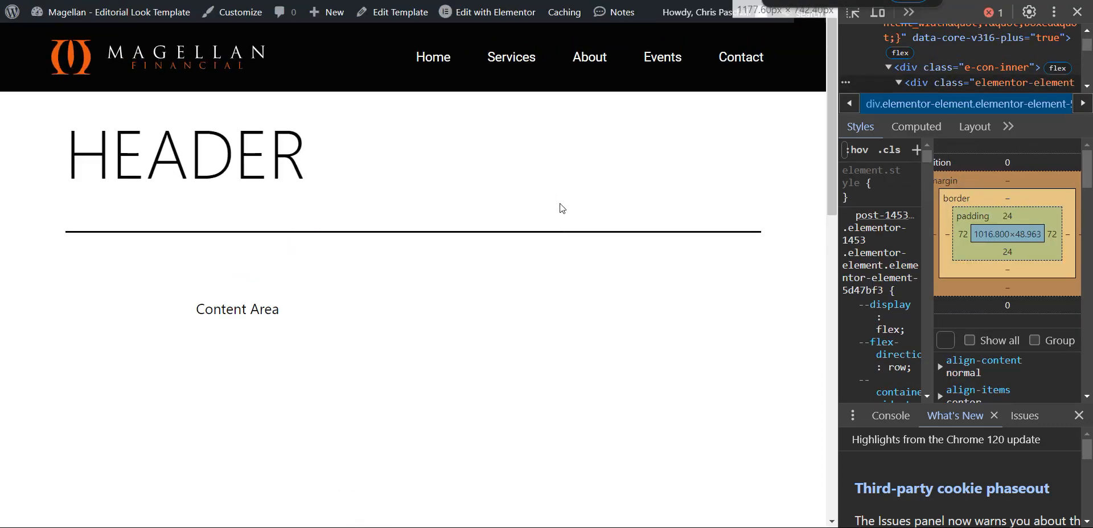
left_click_drag(841, 164, 254, 47)
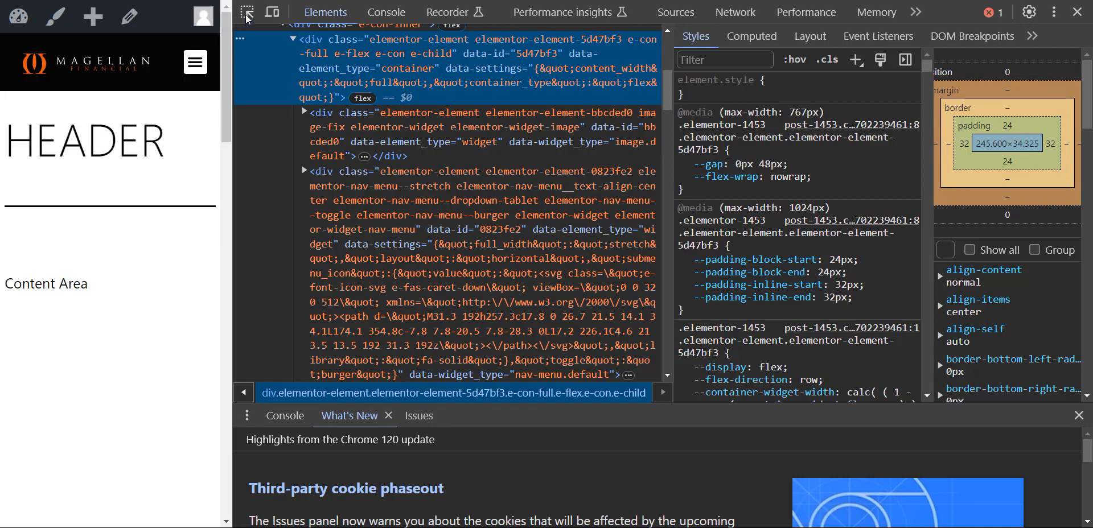
left_click(247, 12)
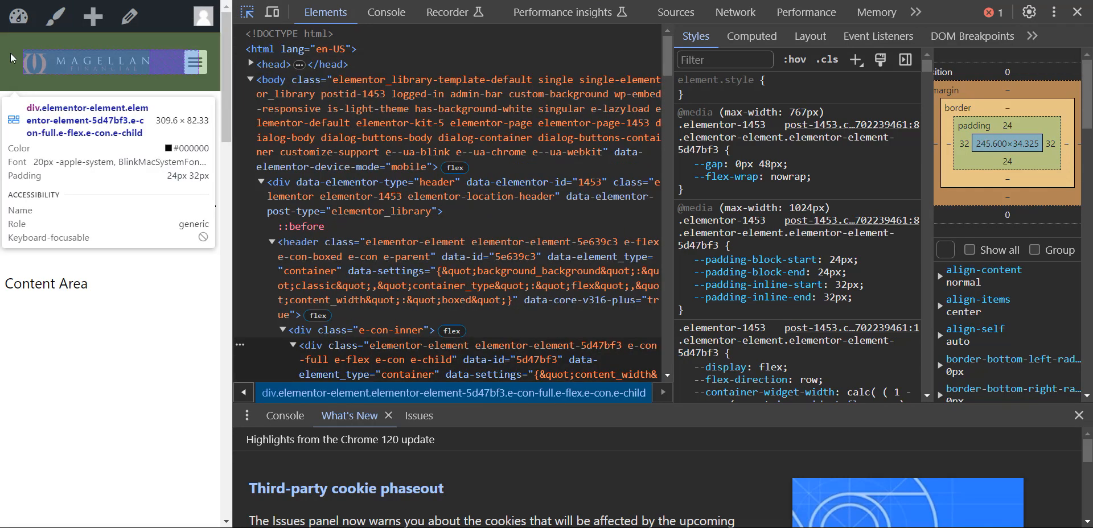
left_click(12, 59)
left_click_drag(232, 91, 907, 80)
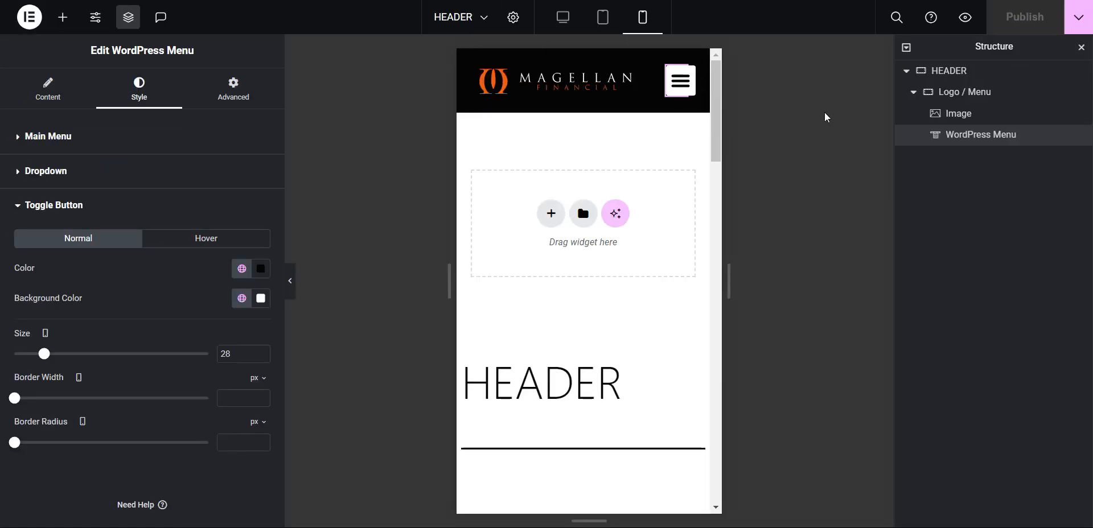
Set the Logo / Menu container's mobile padding to 24 px top and bottom and 16 px left and right.
left_click(1002, 93)
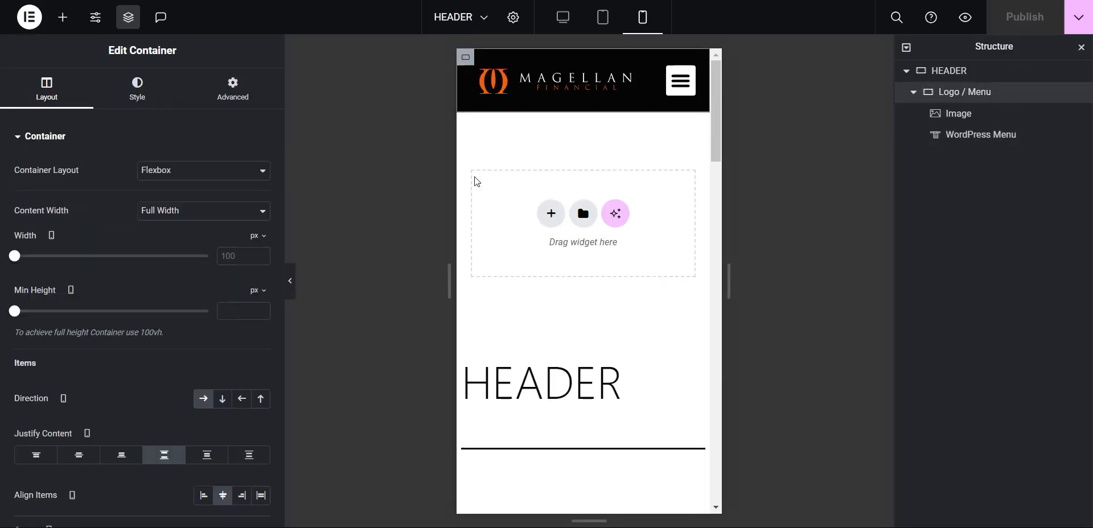
key("ctrl+minus")
key("ctrl+minus")
left_click(181, 75)
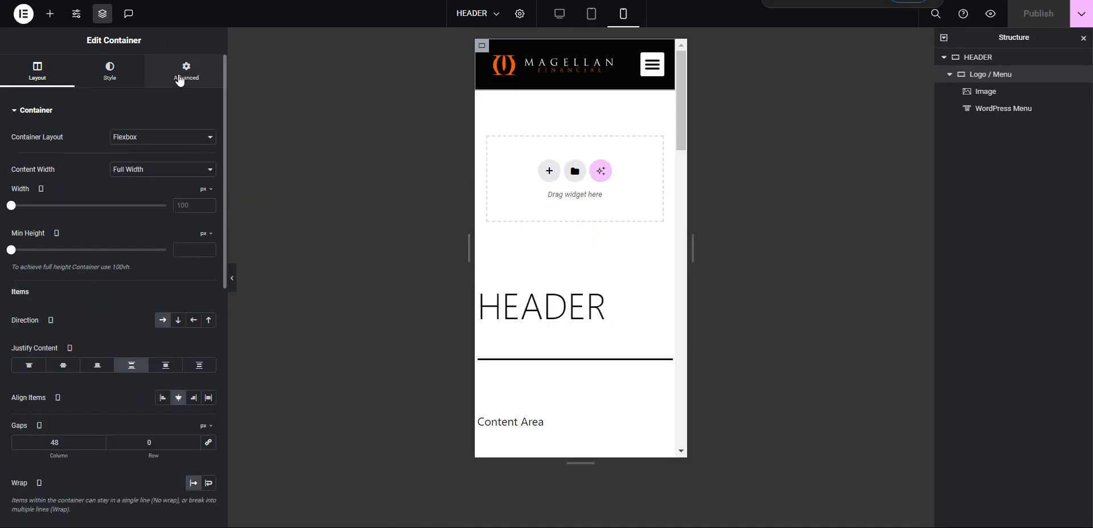
left_click(209, 194)
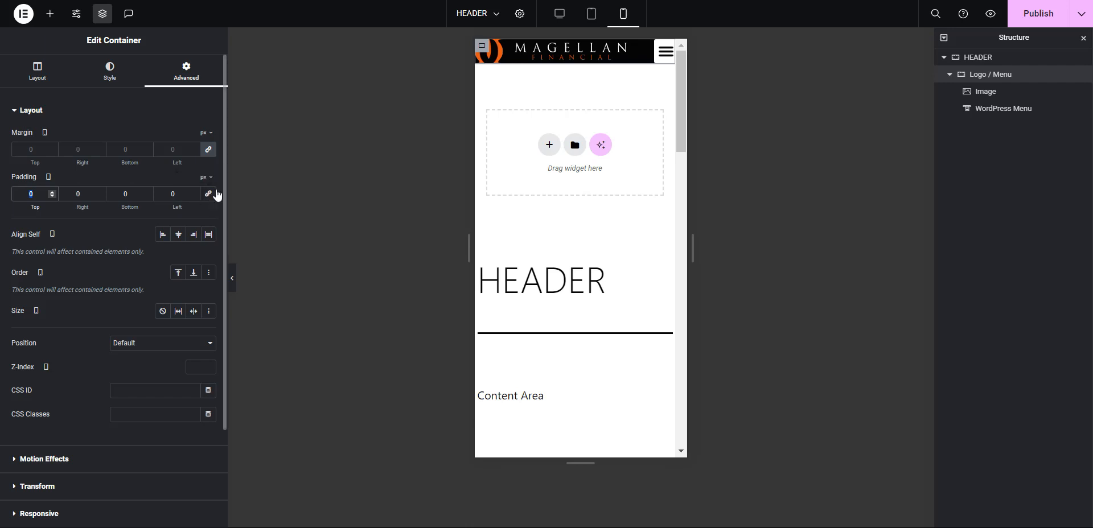
type("24")
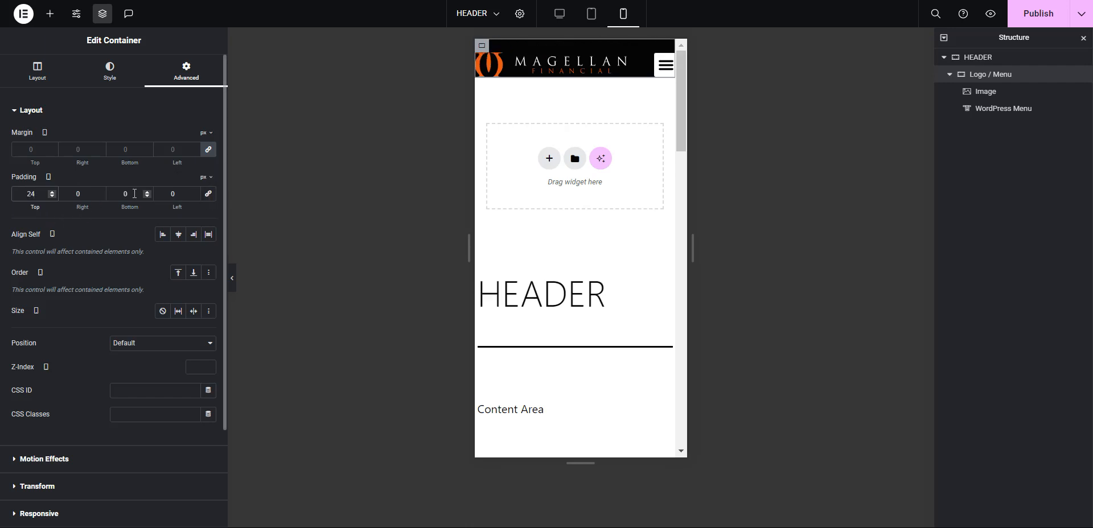
type("24")
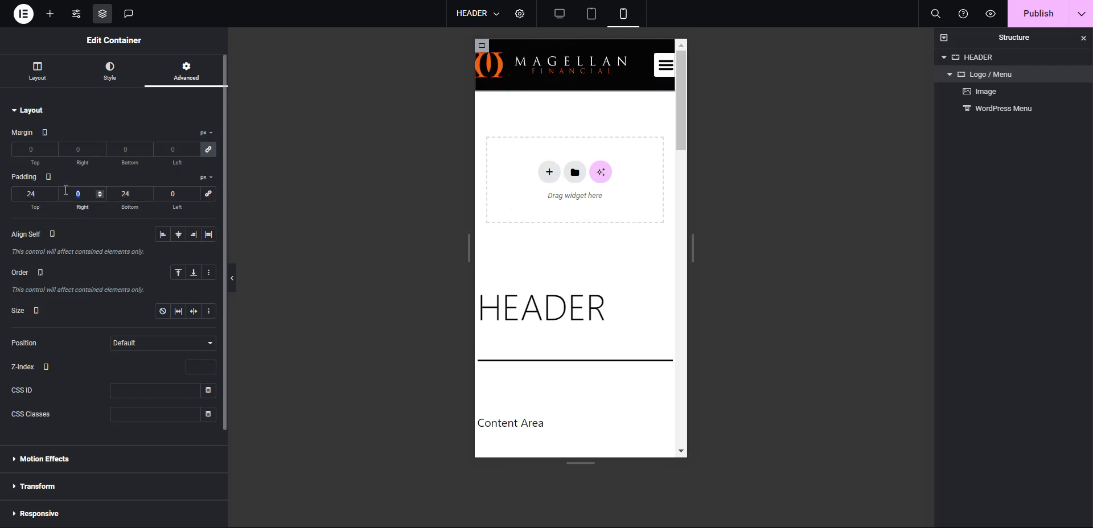
type("16")
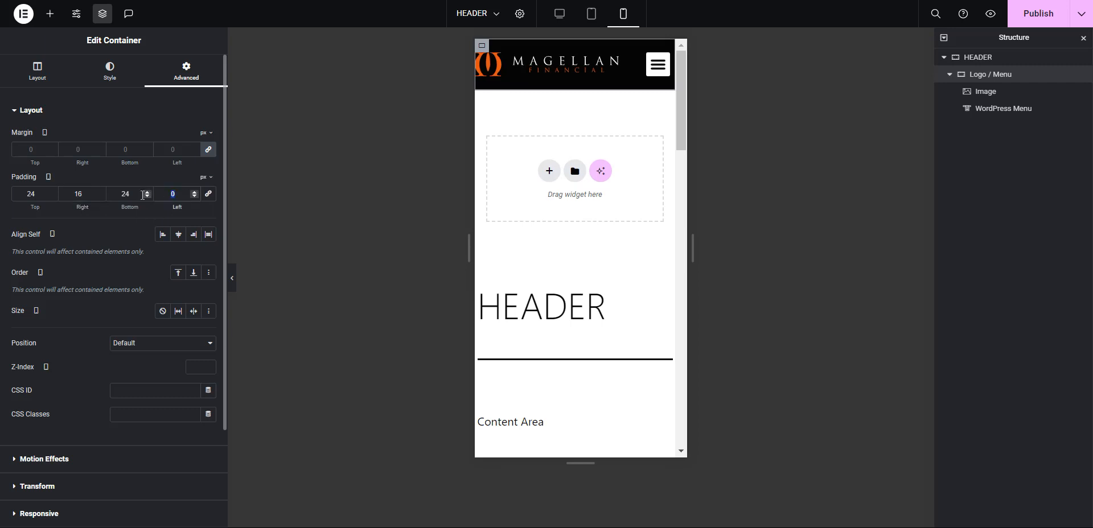
type("16")
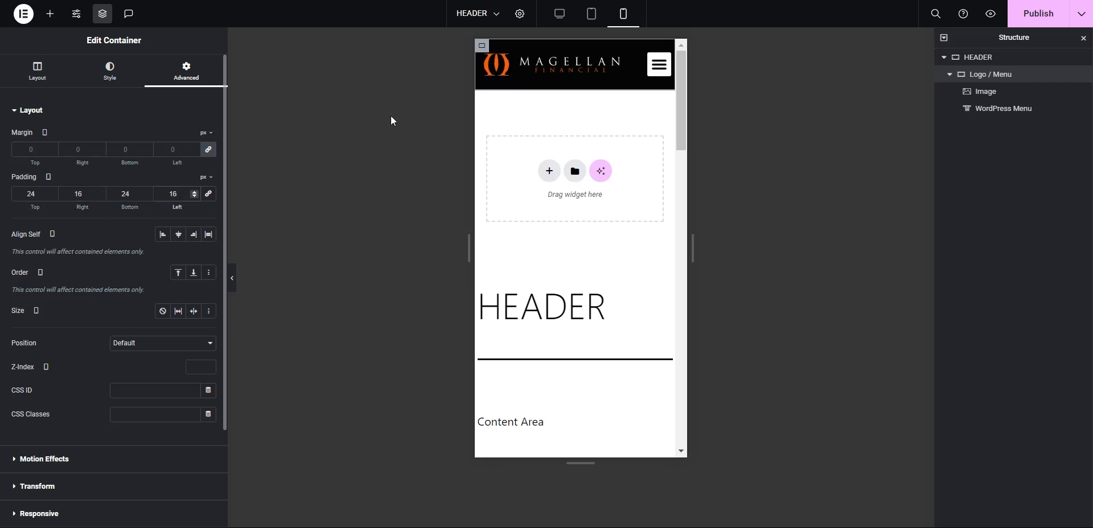
Review the header in tablet, desktop and mobile views, then publish the template and check the live preview at another width.
left_click(591, 14)
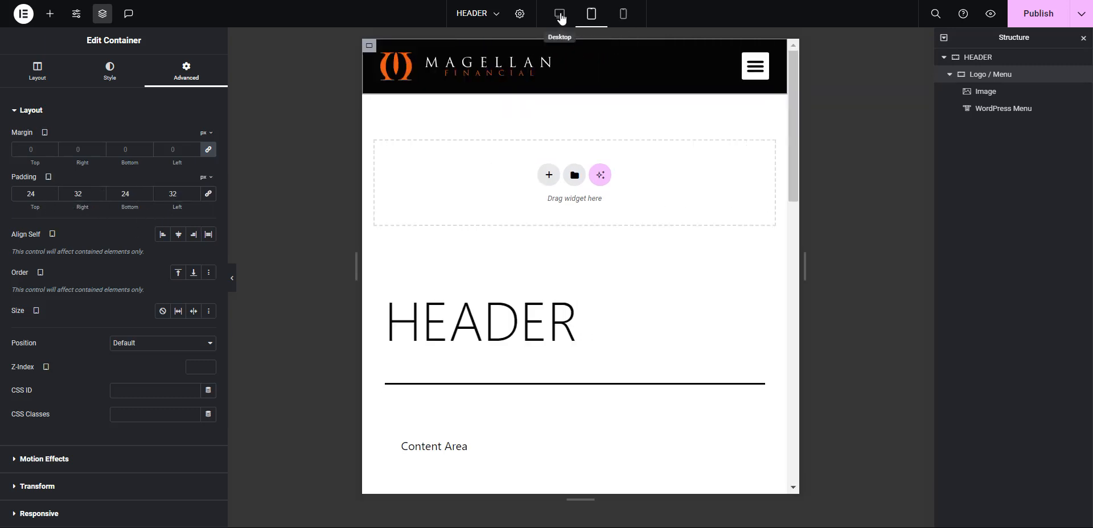
left_click(560, 17)
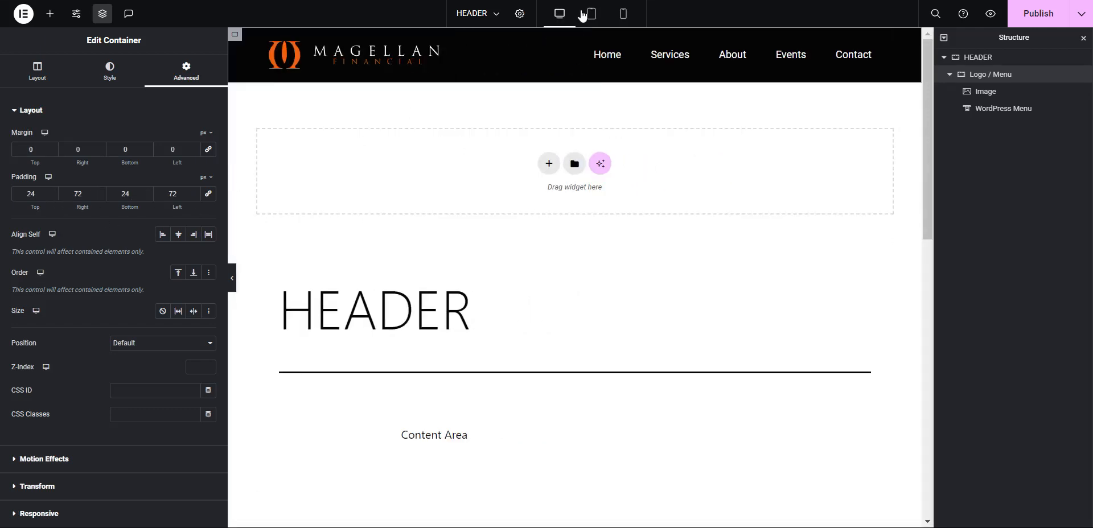
left_click(623, 15)
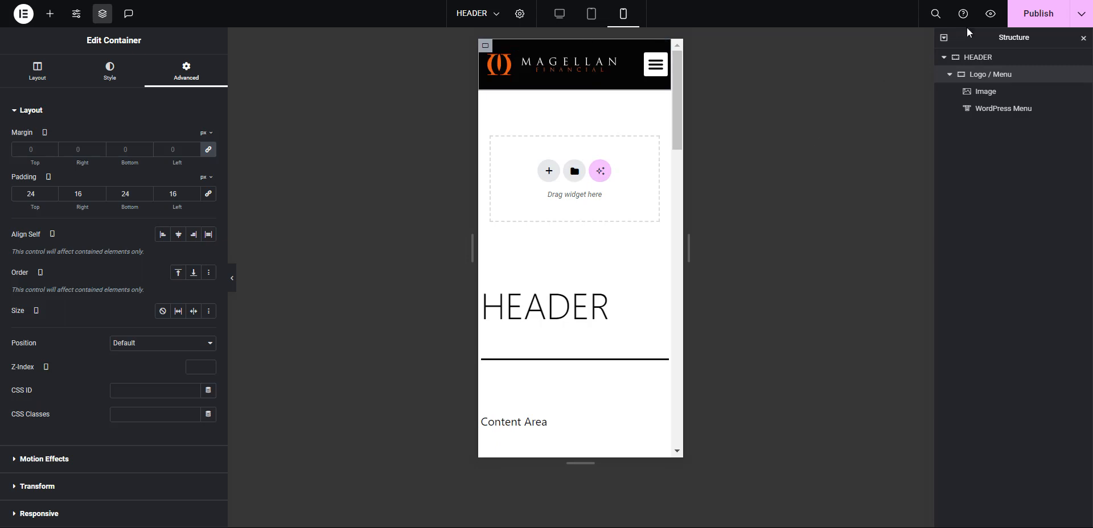
left_click(1038, 14)
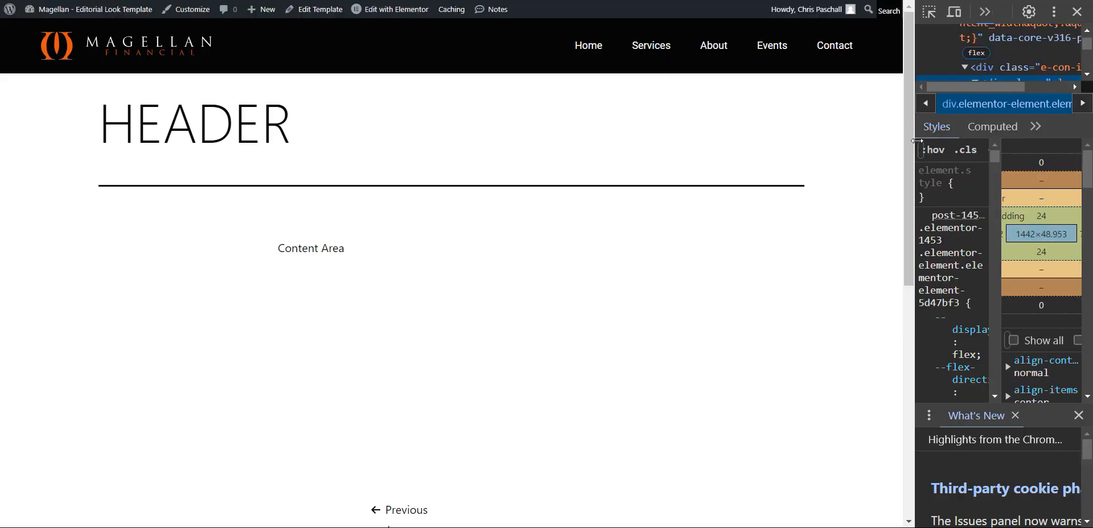
left_click_drag(917, 140, 876, 261)
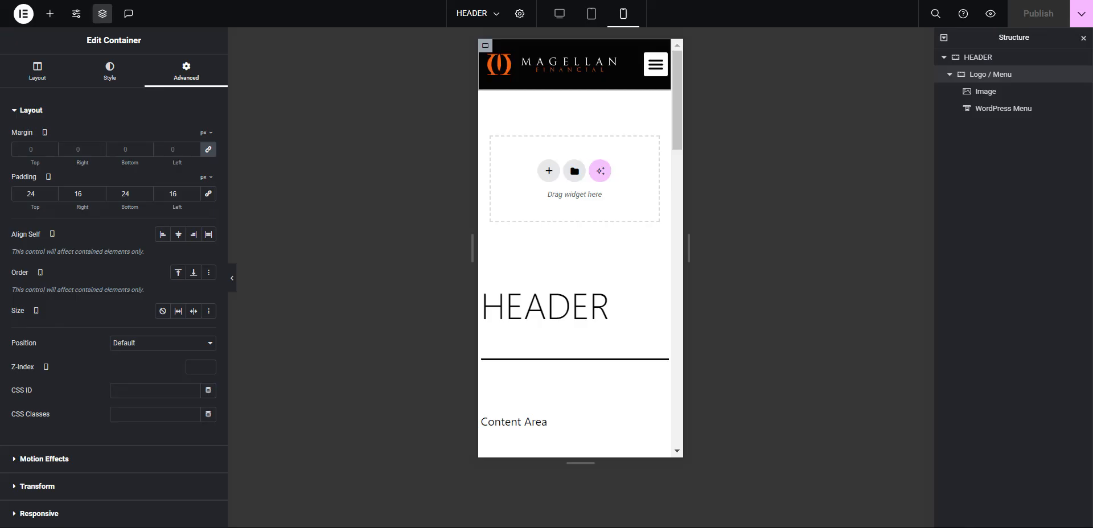
Expand the WordPress Menu in tablet view and set its dropdown vertical padding to 27 px.
left_click(592, 16)
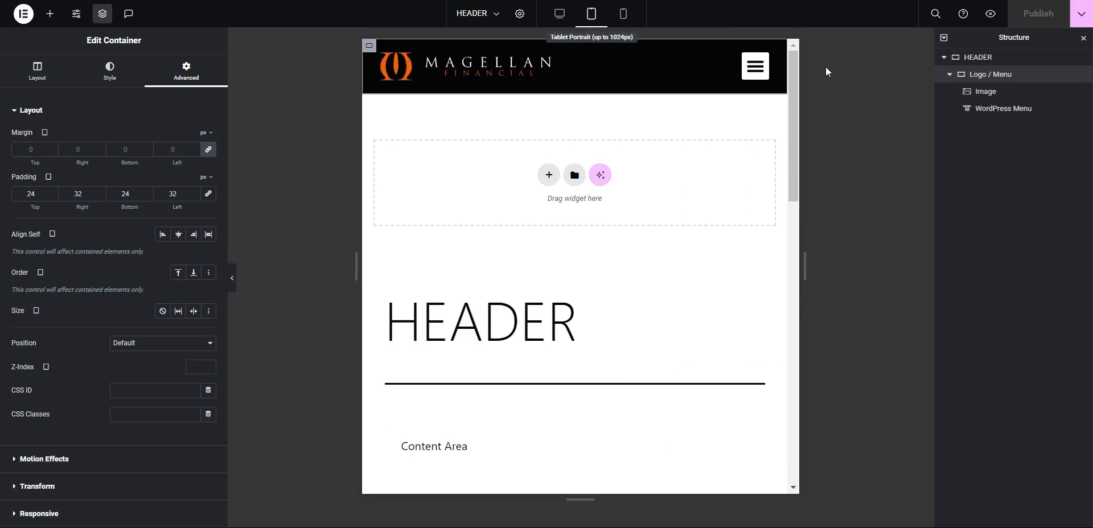
left_click(753, 72)
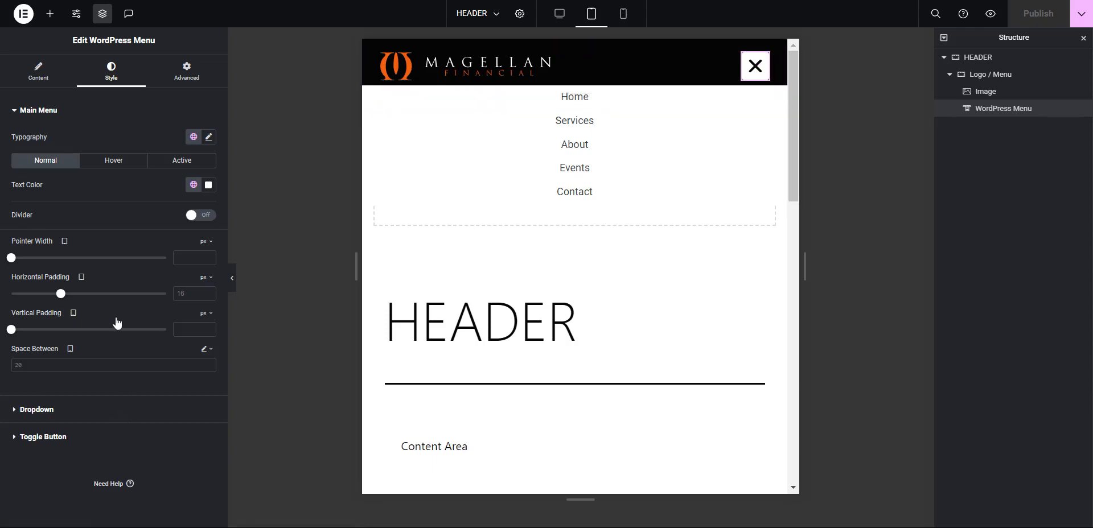
left_click(117, 409)
scroll(101, 314, "down", 3)
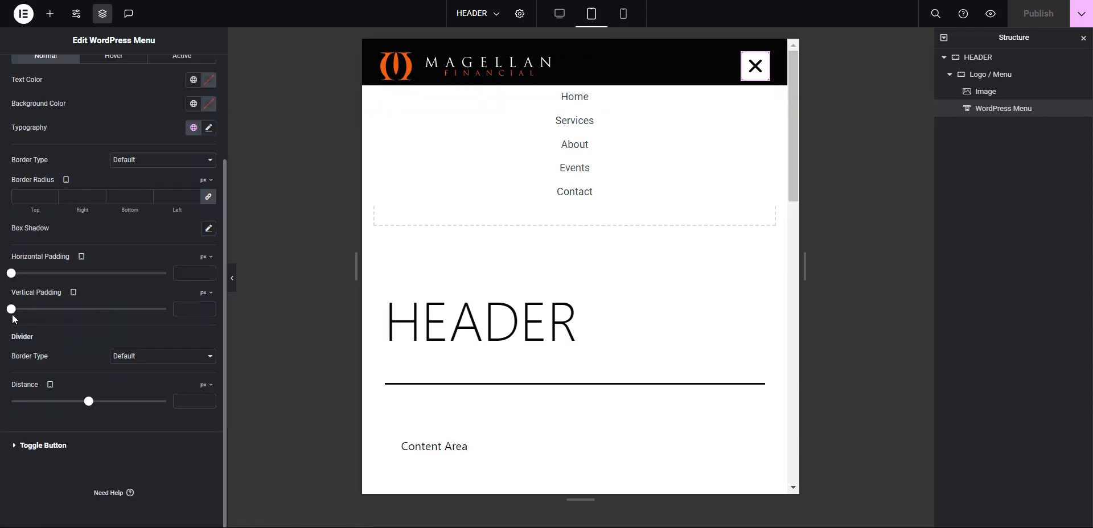
left_click_drag(28, 311, 95, 310)
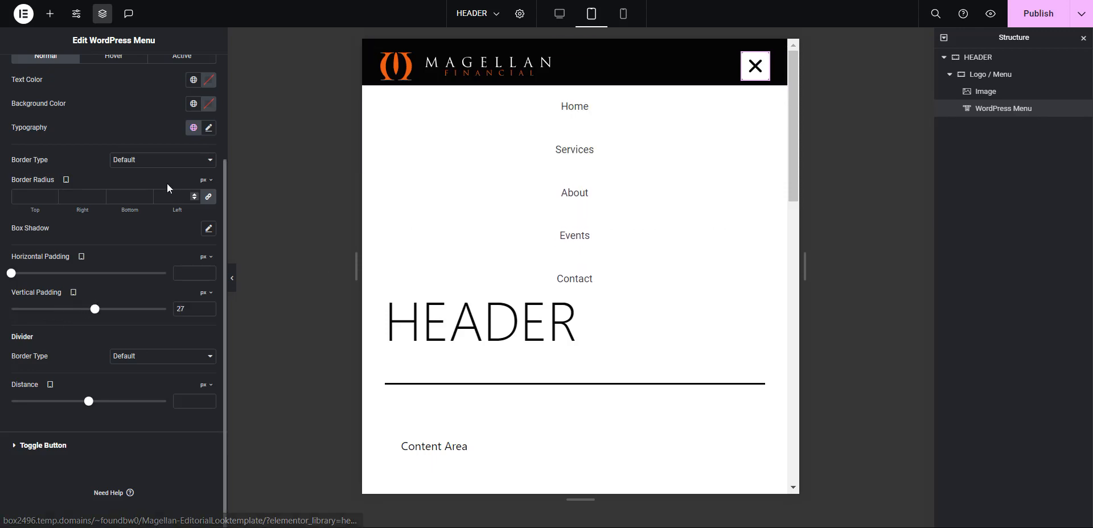
Give the menu dropdown's hover state the orange global background color and test it on the menu items.
scroll(149, 132, "up", 3)
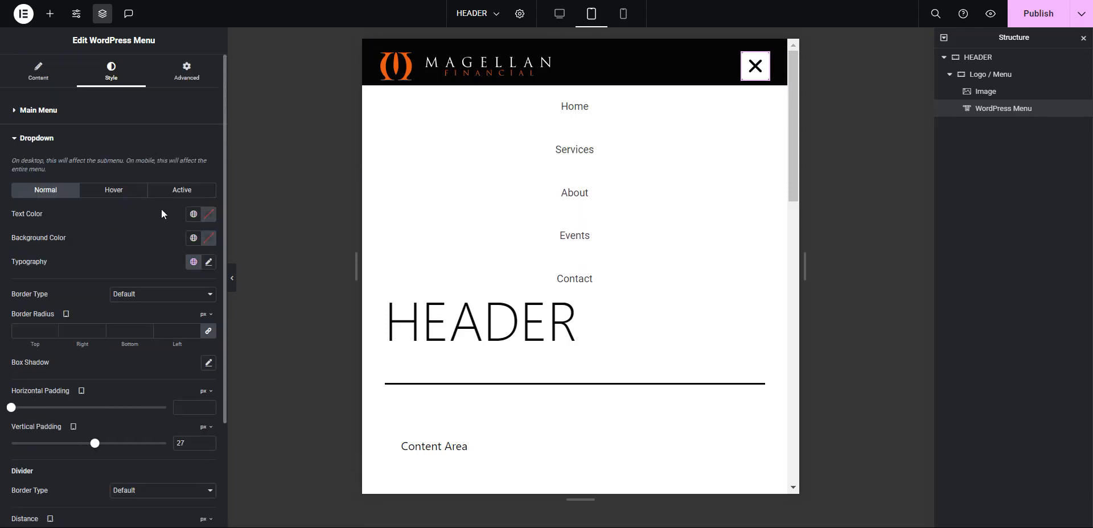
left_click(123, 192)
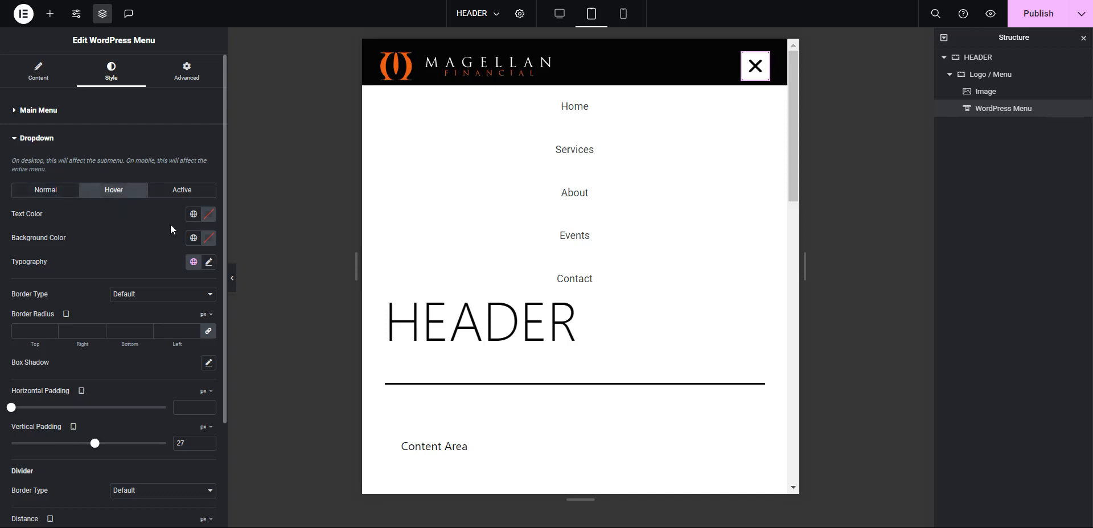
left_click(196, 242)
scroll(156, 316, "down", 3)
left_click(153, 394)
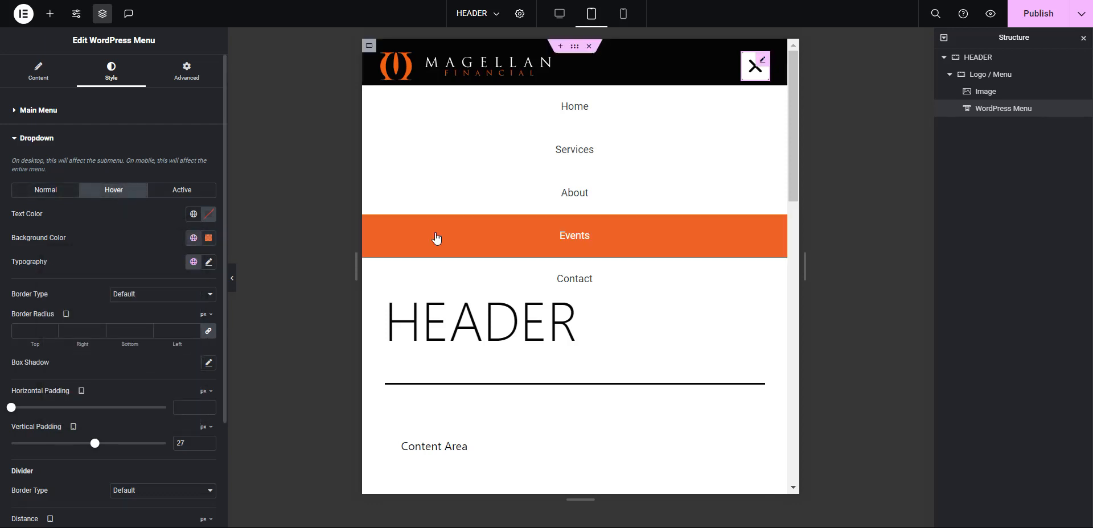
left_click(755, 73)
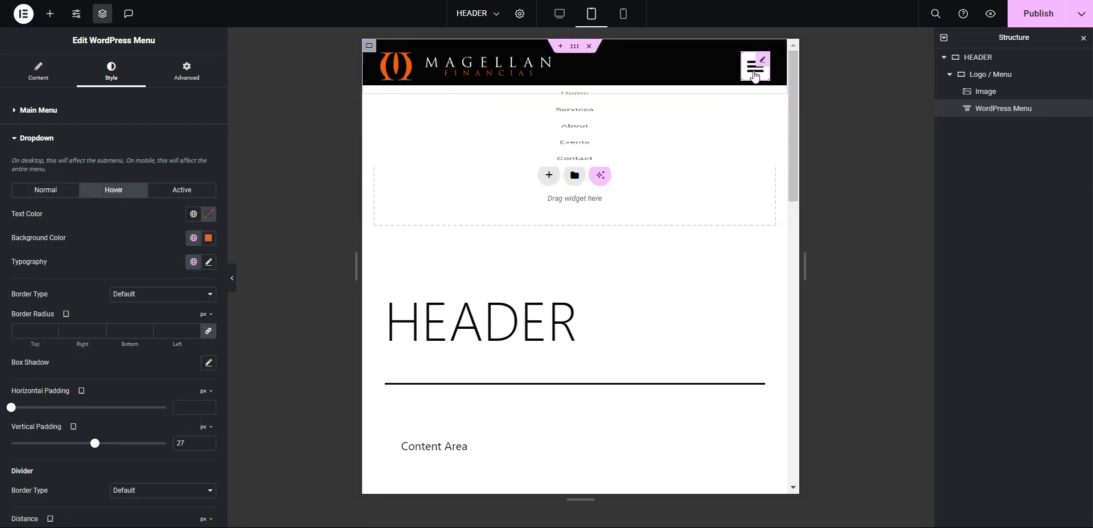
Set the dropdown's tablet distance to 21 px and check the menu's opening and closing.
left_click(754, 66)
scroll(110, 425, "down", 2)
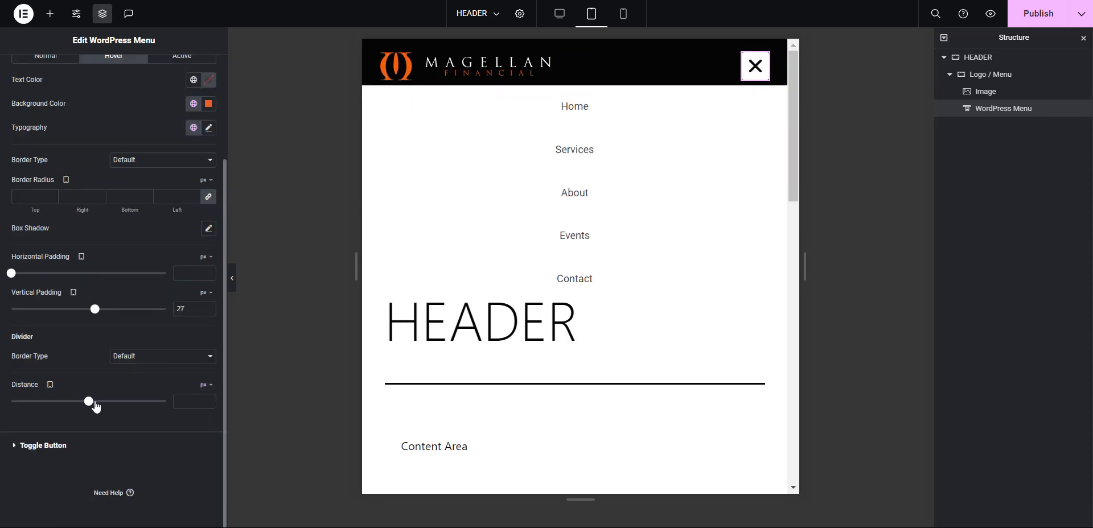
mouse_move(95, 407)
left_mouse_down()
mouse_move(121, 406)
mouse_move(109, 407)
left_mouse_up()
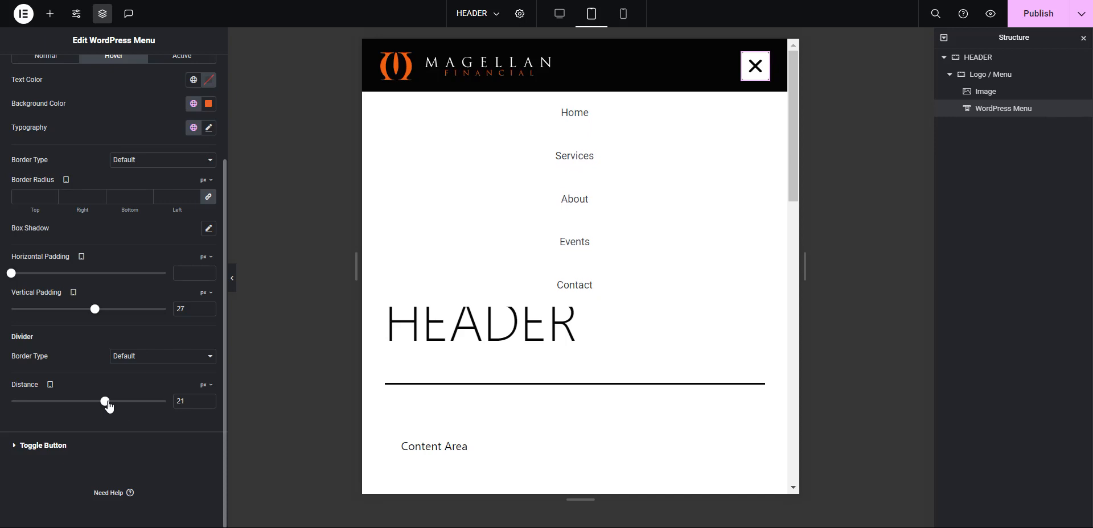
left_click(750, 84)
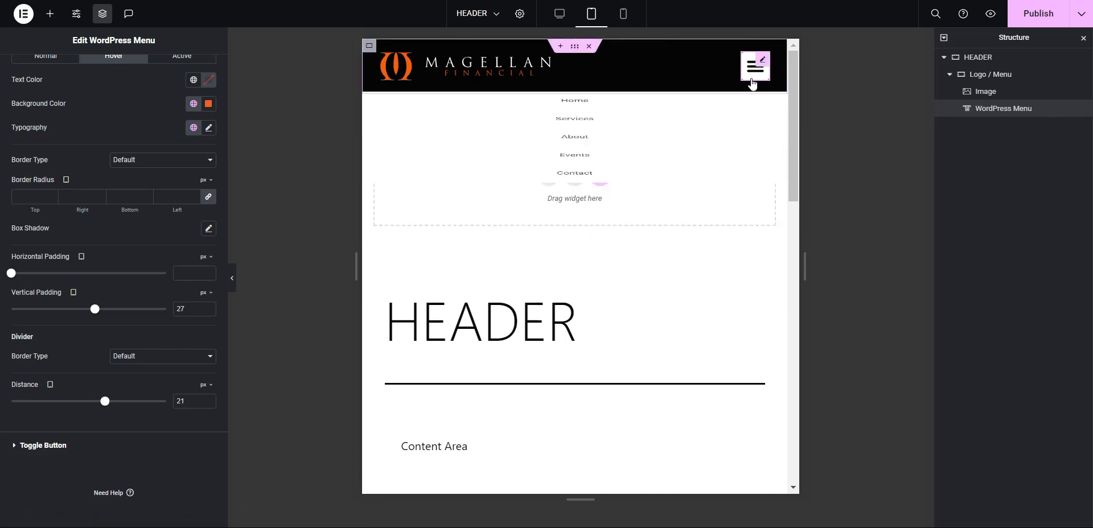
left_click(752, 84)
Expand the menu in mobile view and set the dropdown's mobile vertical padding to 20 px.
left_click(622, 17)
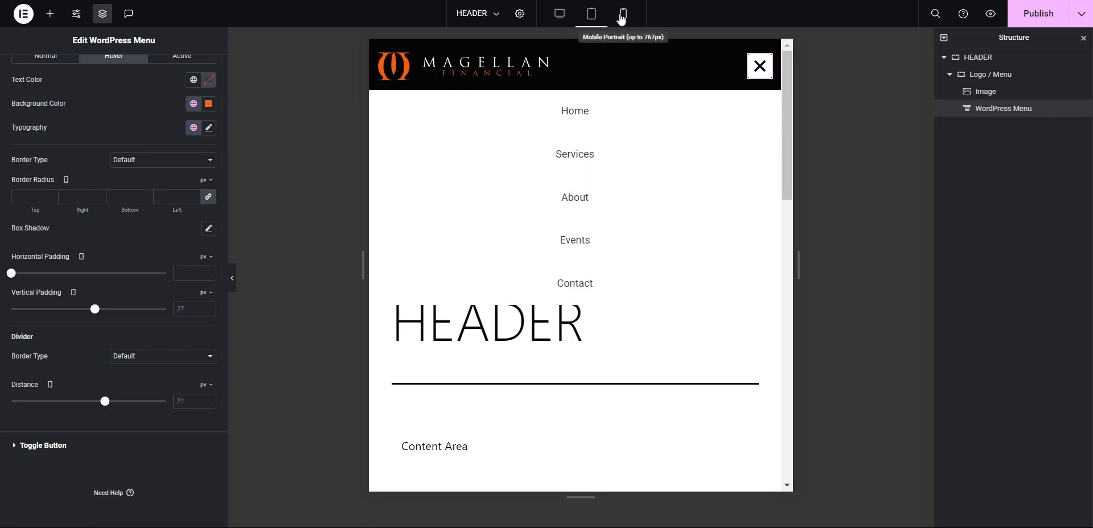
left_click(652, 79)
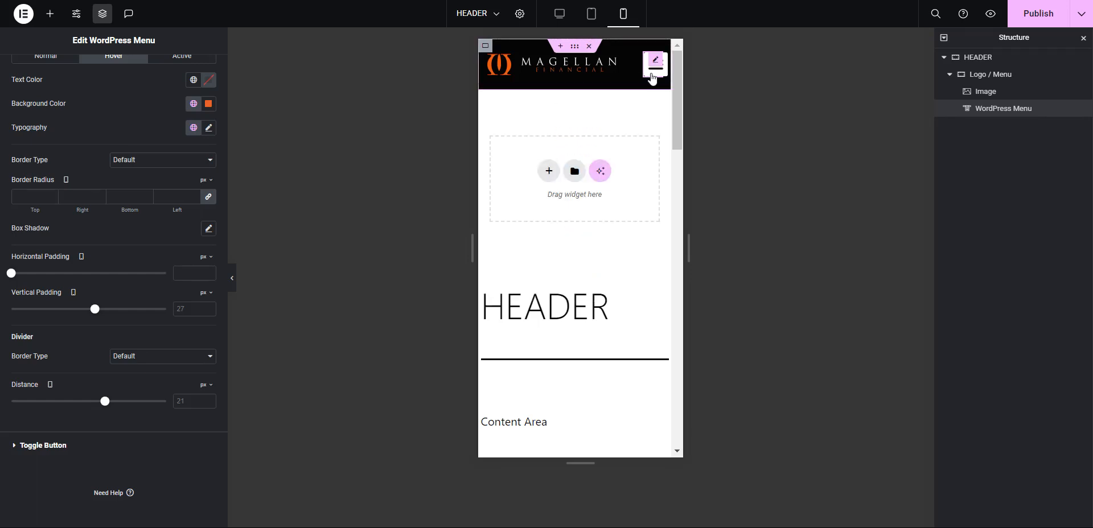
left_click(652, 78)
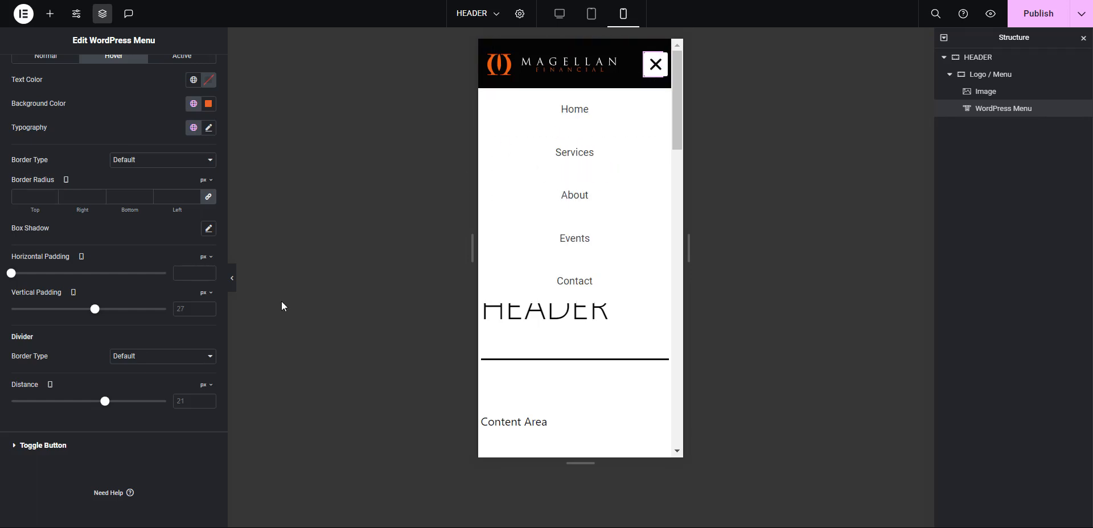
left_click_drag(95, 310, 75, 310)
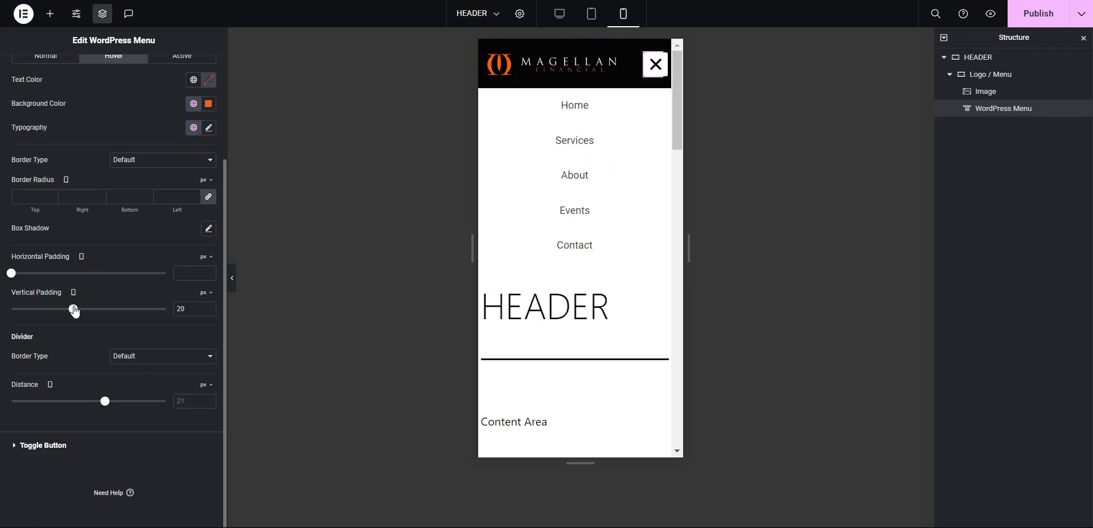
Publish the header changes, then reload the live preview and narrow it to about 907 px.
left_click(1033, 21)
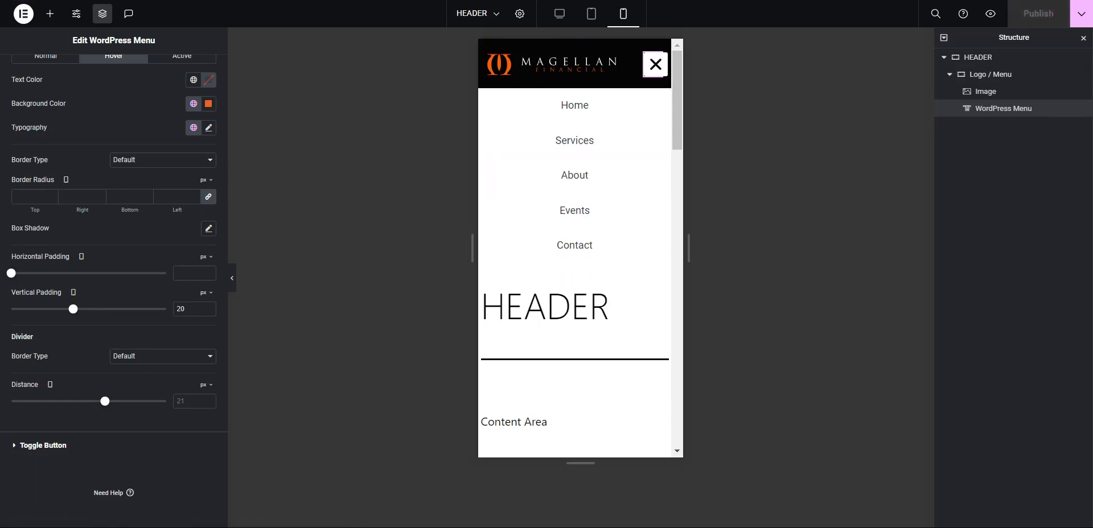
key("ctrl+Tab")
key("F5")
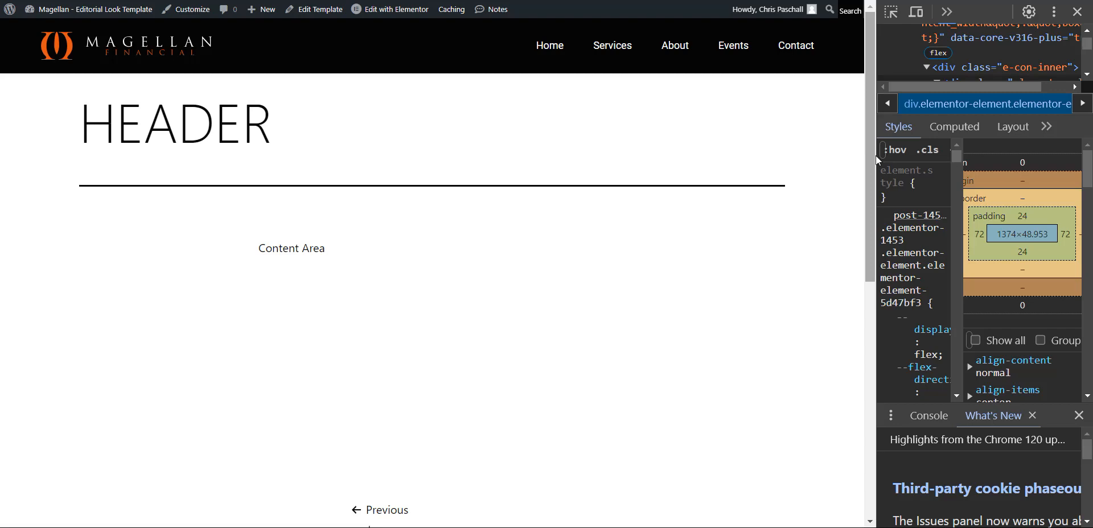
left_click_drag(875, 155, 517, 247)
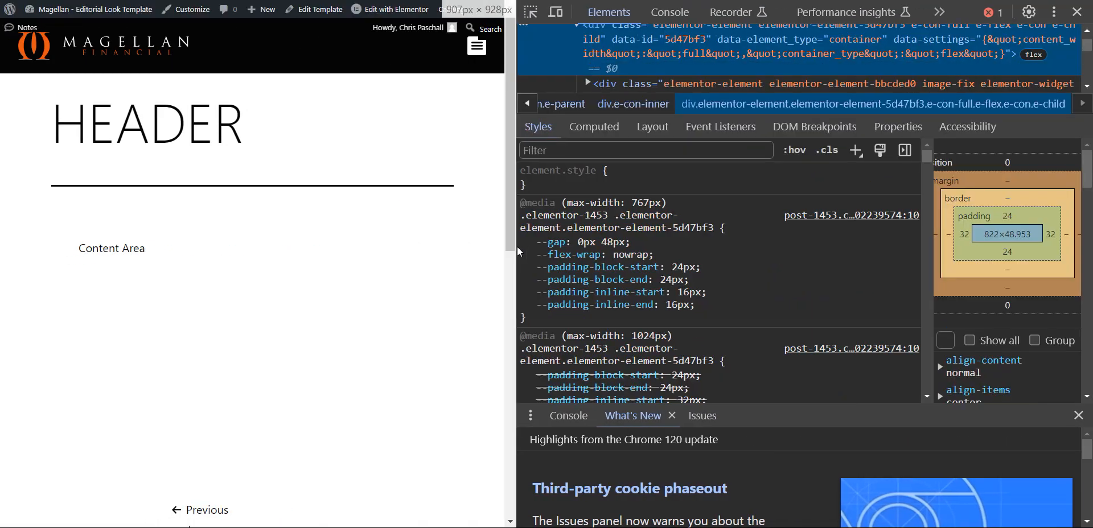
Inspect the header's menu toggle element in the live preview, then widen the preview back to the desktop layout.
left_click(536, 13)
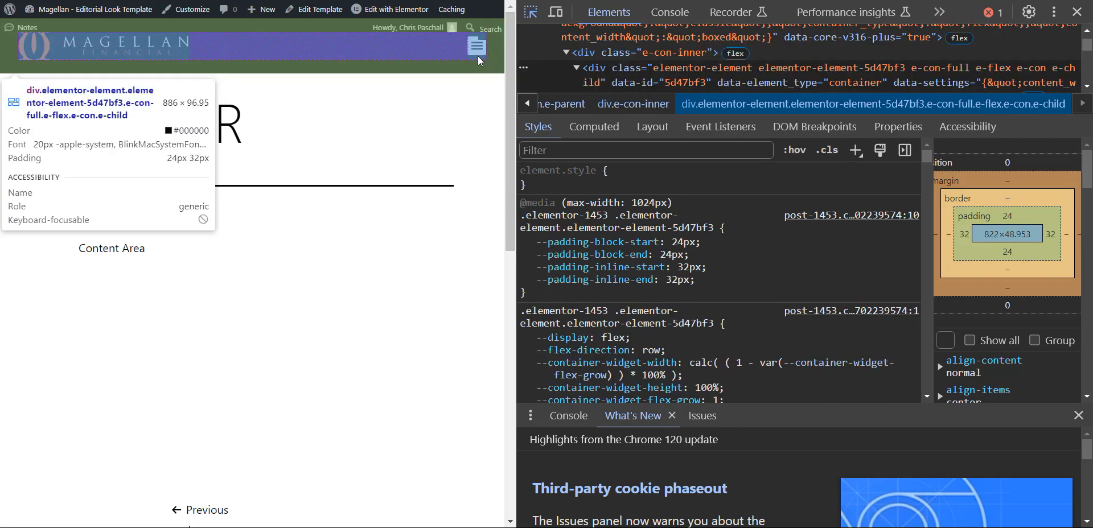
left_click(477, 48)
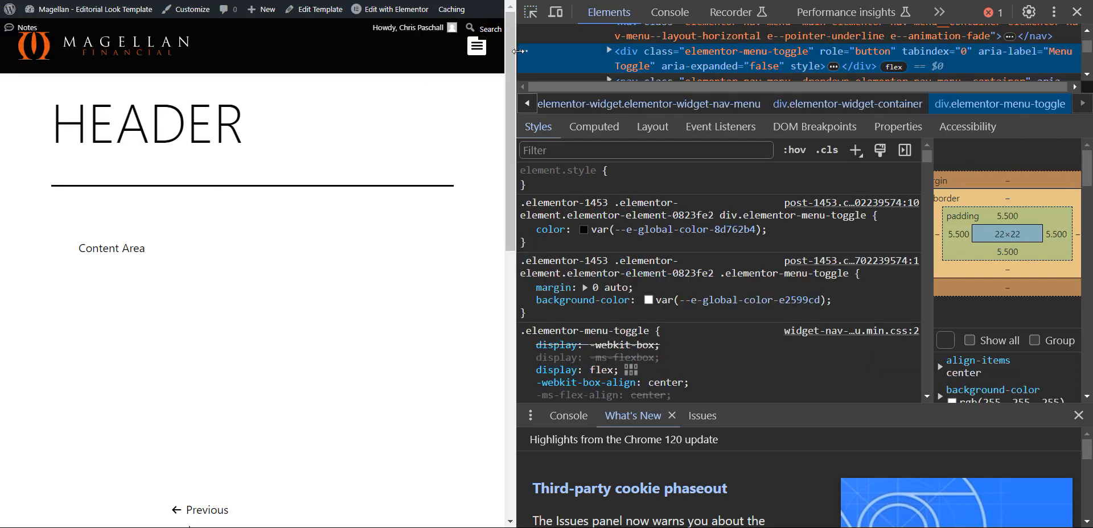
left_click_drag(518, 51, 858, 51)
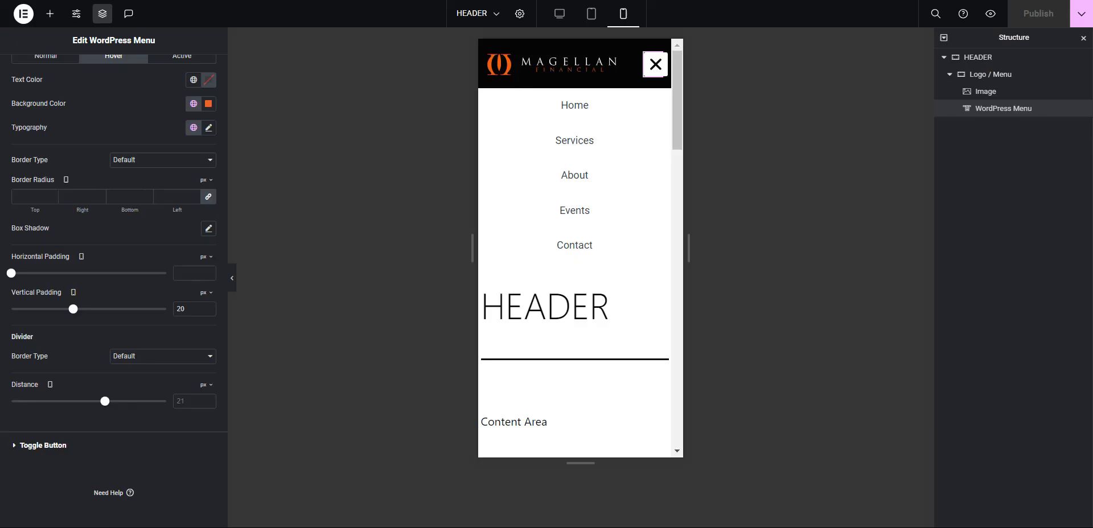
Collapse the menu in tablet view, set the toggle button's tablet size to 37, and publish the header.
left_click(590, 16)
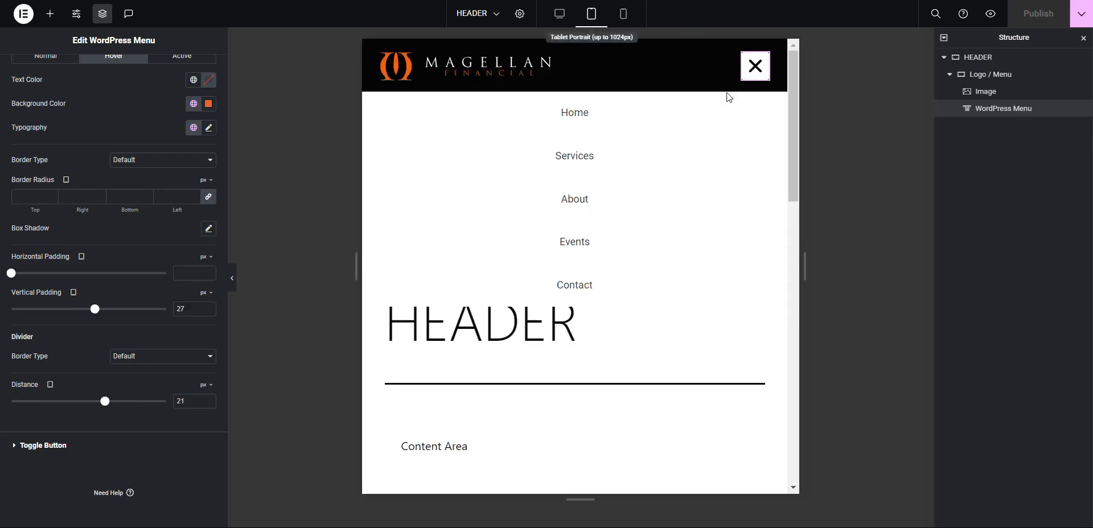
left_click(762, 66)
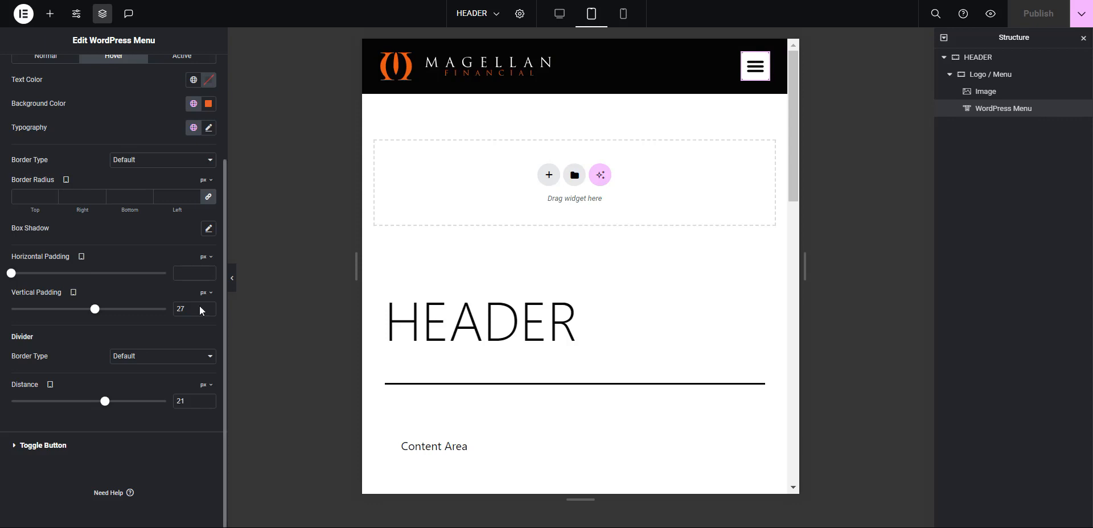
left_click(78, 445)
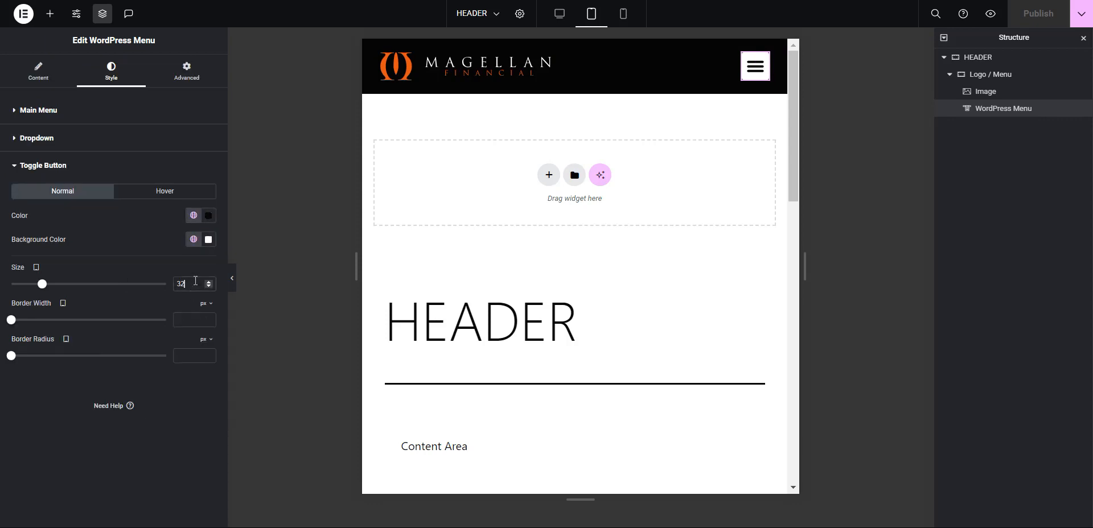
key("Up")
key("Up")
key("Up")
key("Up")
key("Up")
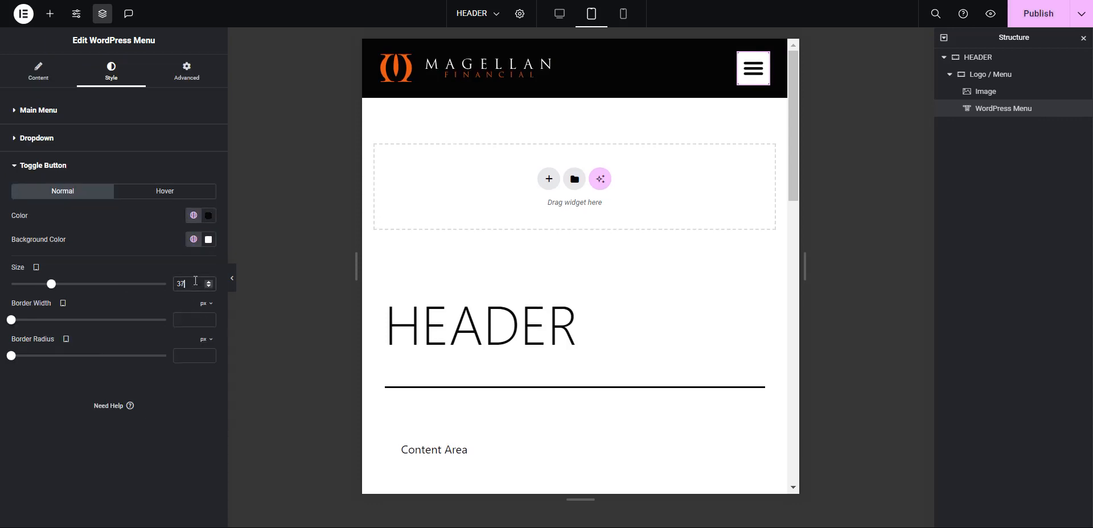
left_click(1033, 14)
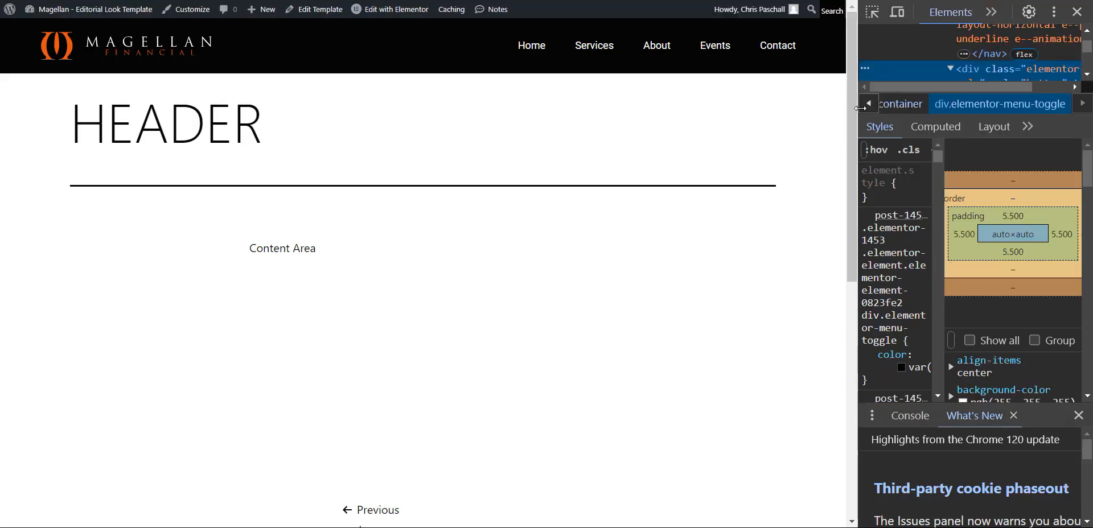
Narrow the live preview to about 944 px and test opening and closing the tablet menu.
left_click_drag(473, 144, 541, 136)
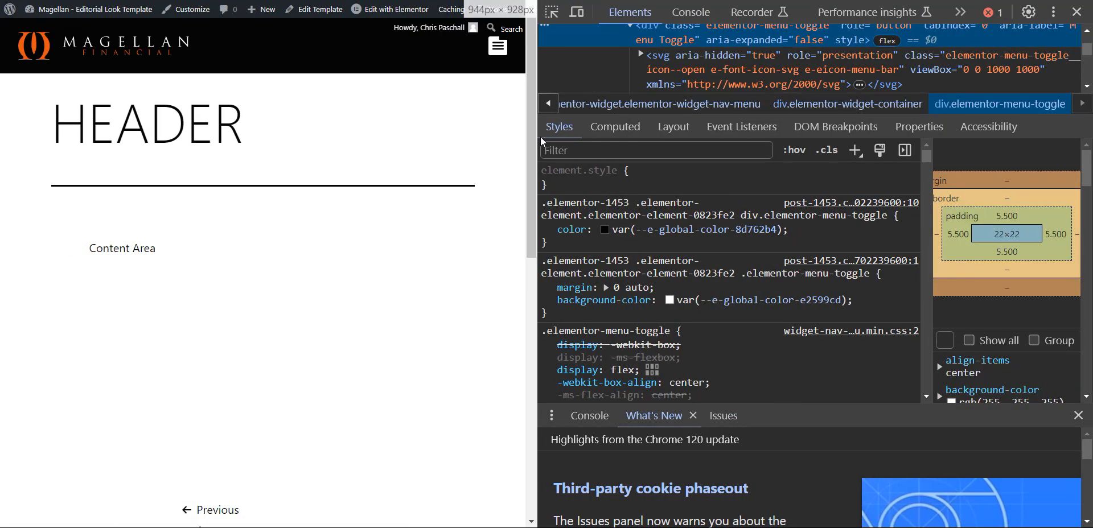
left_click(499, 52)
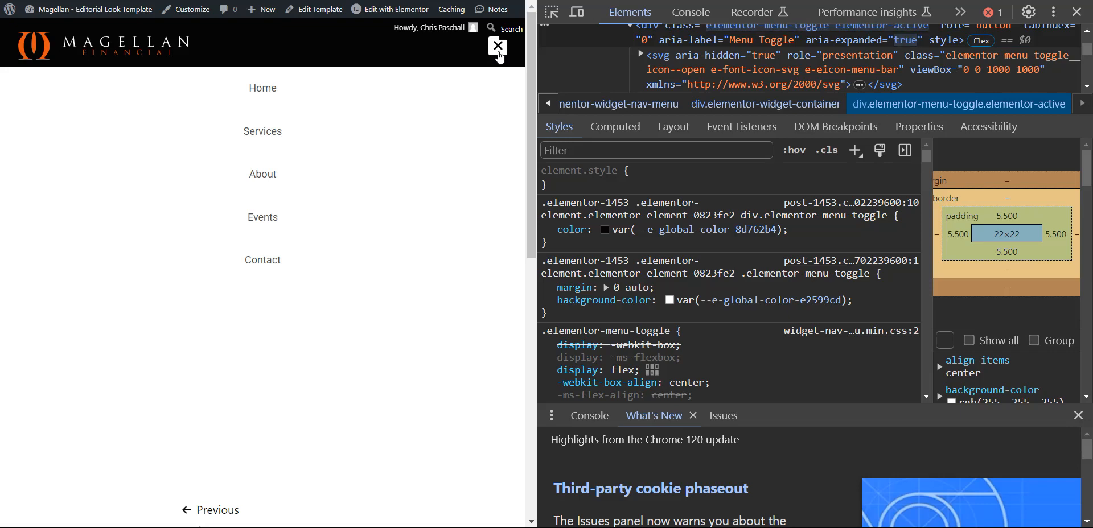
left_click(499, 52)
left_click(498, 53)
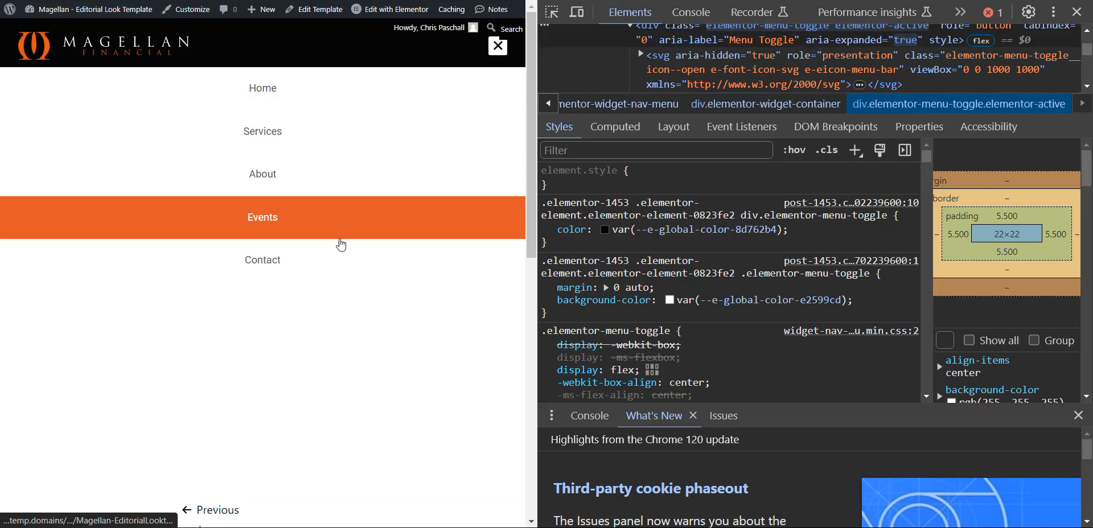
left_click(498, 46)
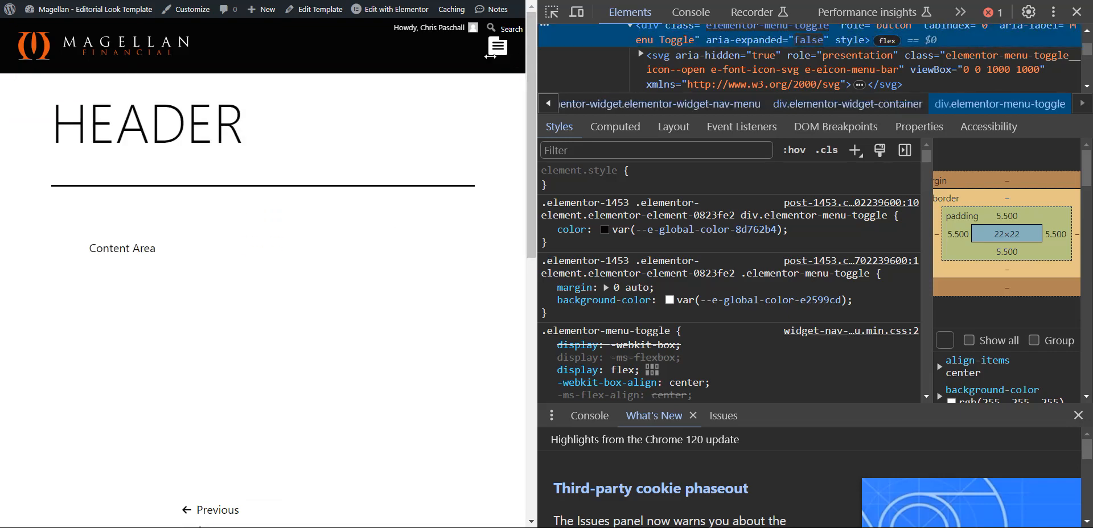
Narrow the live preview to about 422 px, test the mobile menu's opening and closing, and widen it again.
left_click_drag(537, 49, 241, 127)
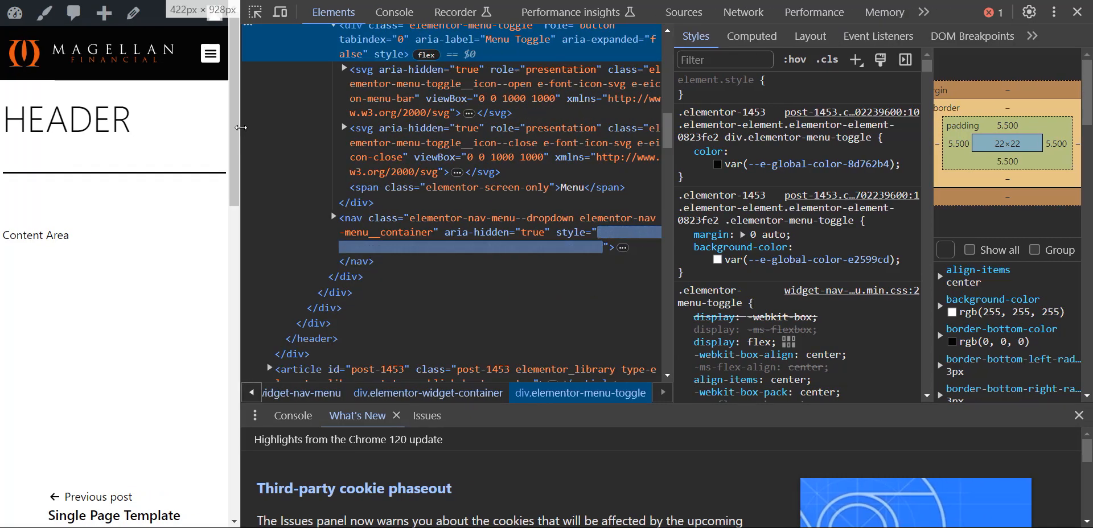
left_click(209, 59)
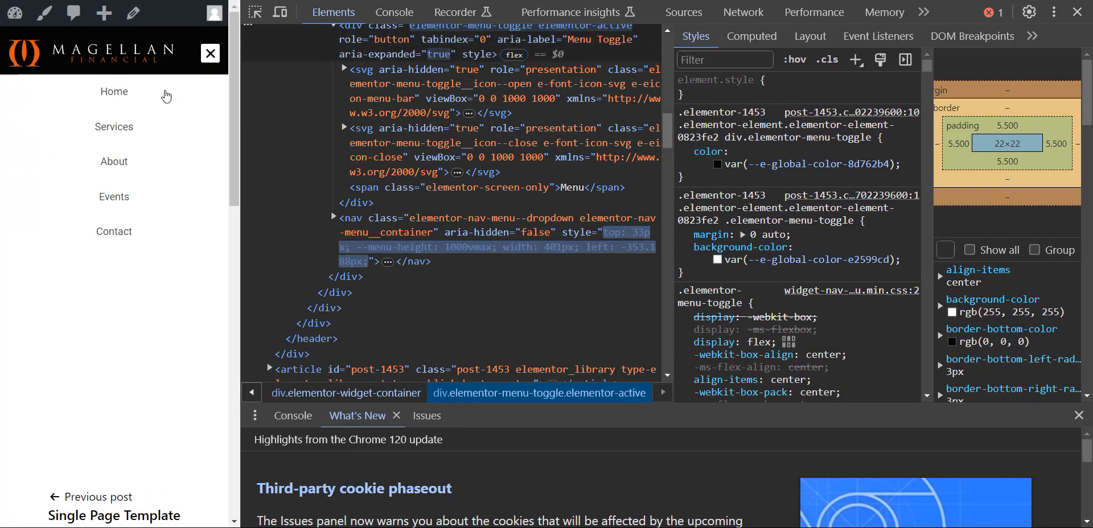
left_click(211, 60)
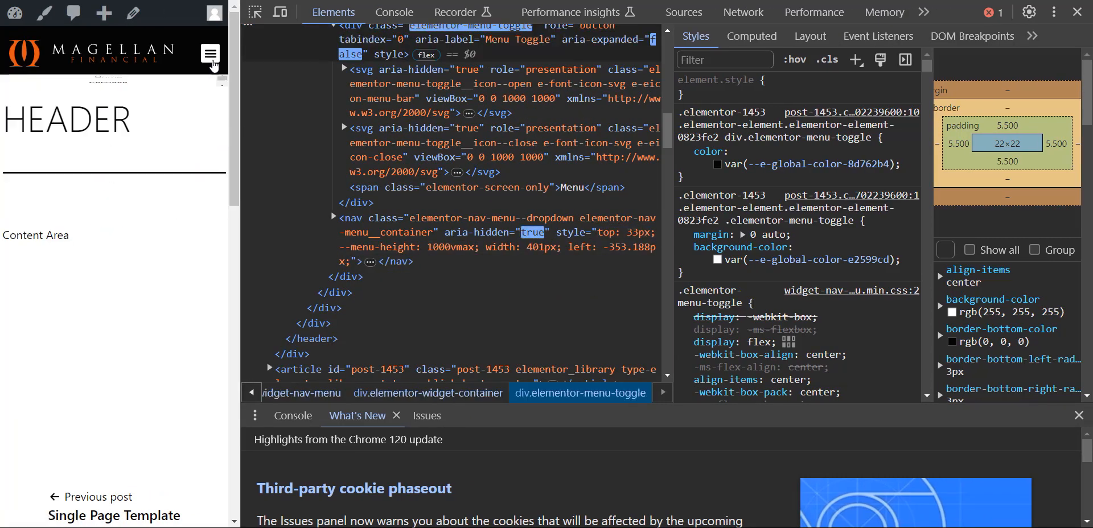
left_click(212, 64)
left_click(211, 63)
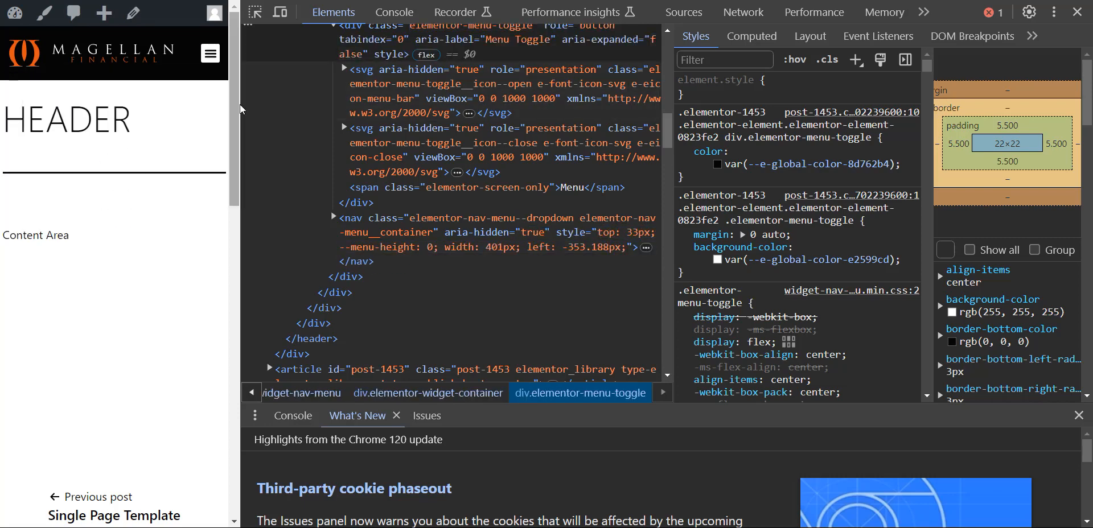
left_click(211, 57)
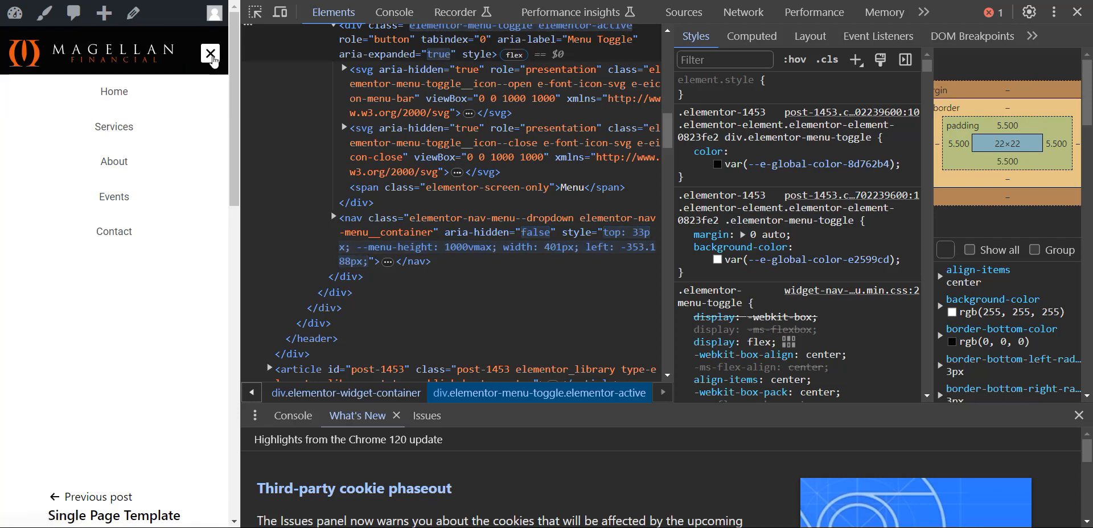
left_click(211, 57)
left_click_drag(242, 108, 802, 106)
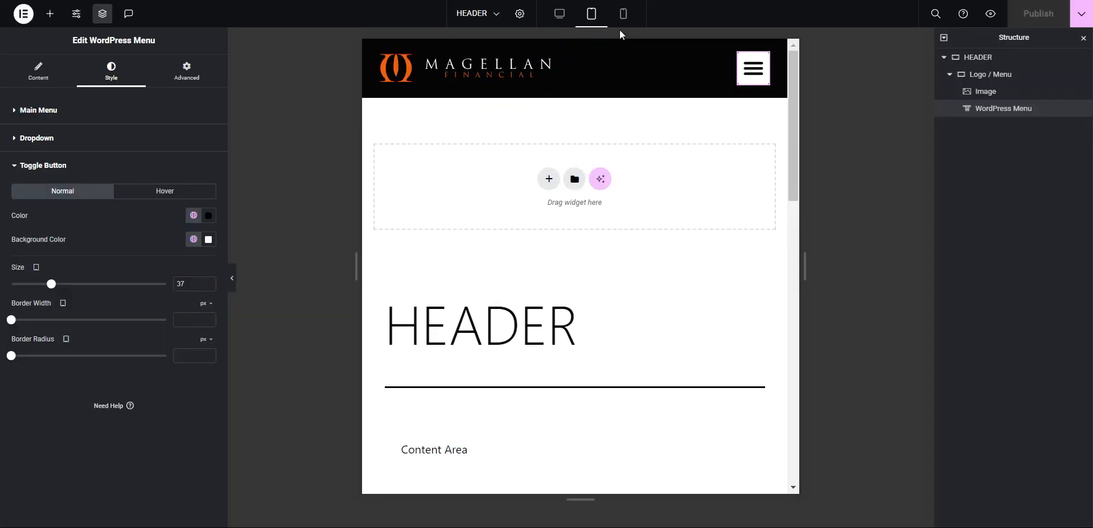
Set the dropdown's mobile distance to 75% with a custom unit, checking the expanded menu, and publish the header.
left_click(629, 20)
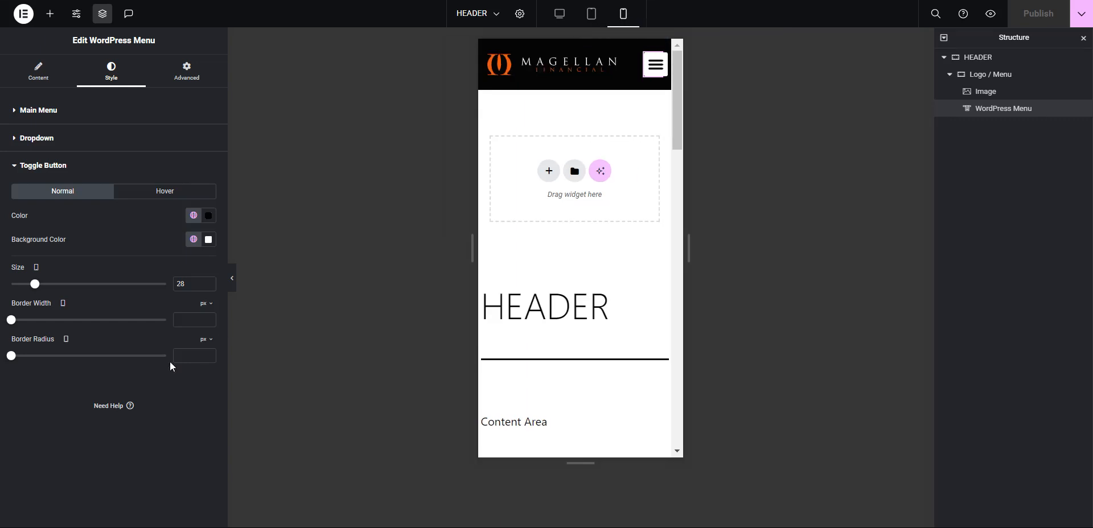
left_click(96, 149)
scroll(172, 416, "down", 3)
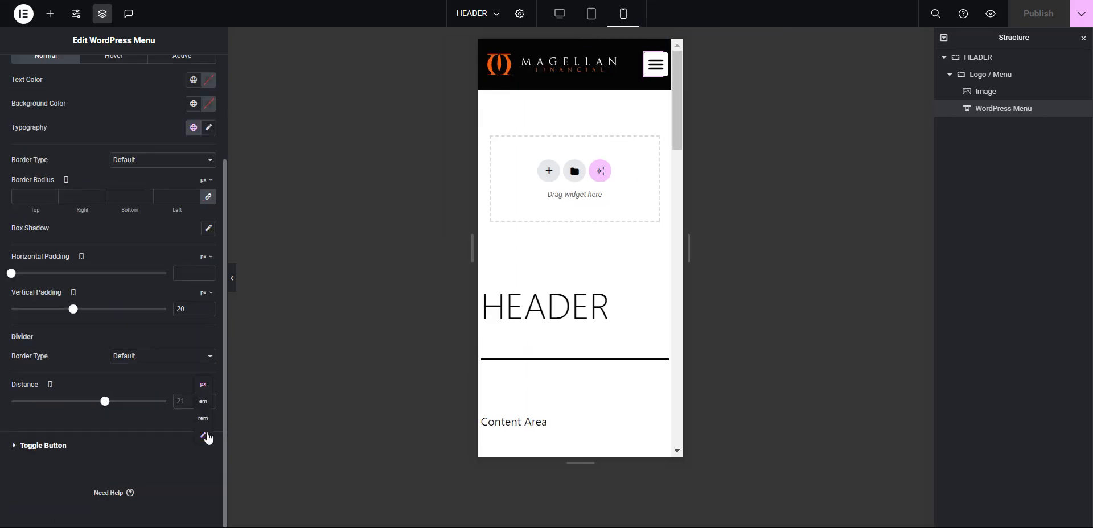
left_click(204, 436)
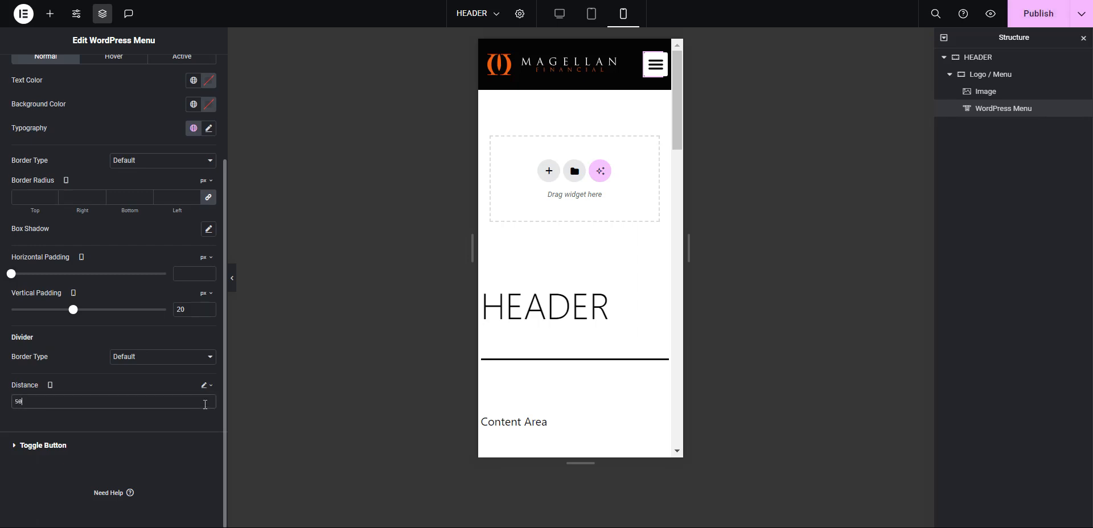
left_click(649, 78)
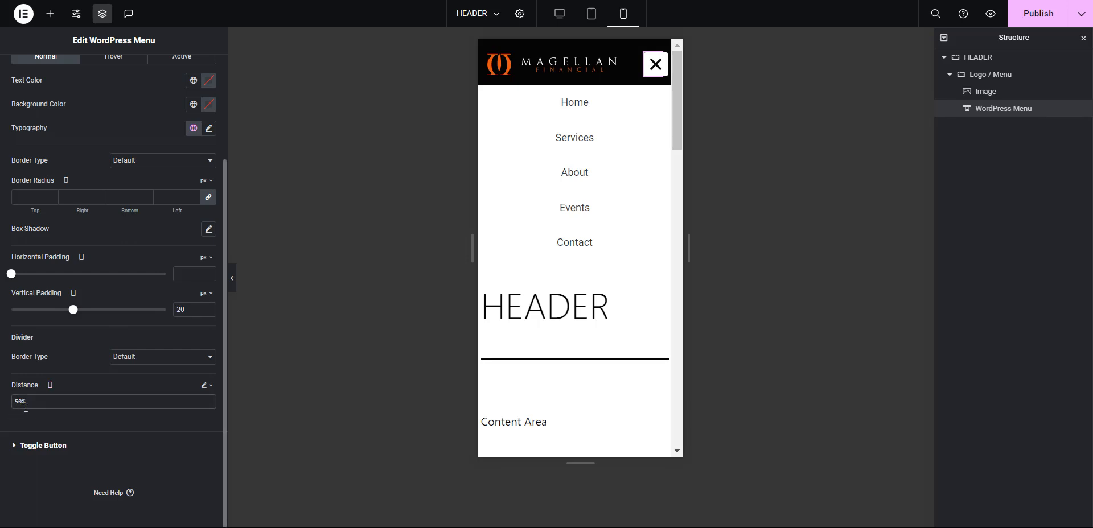
key("BackSpace")
type("6")
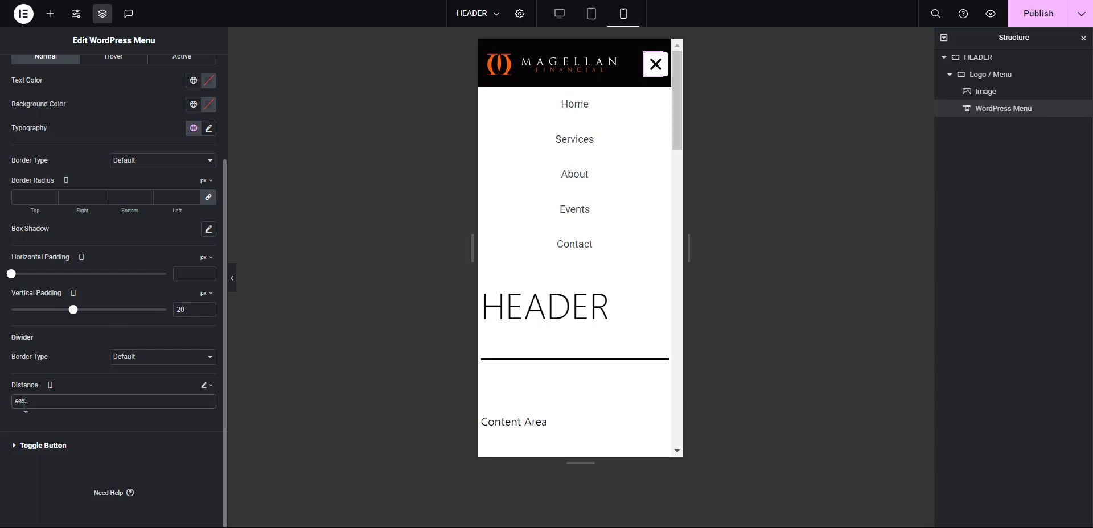
key("BackSpace")
key("BackSpace")
type("75")
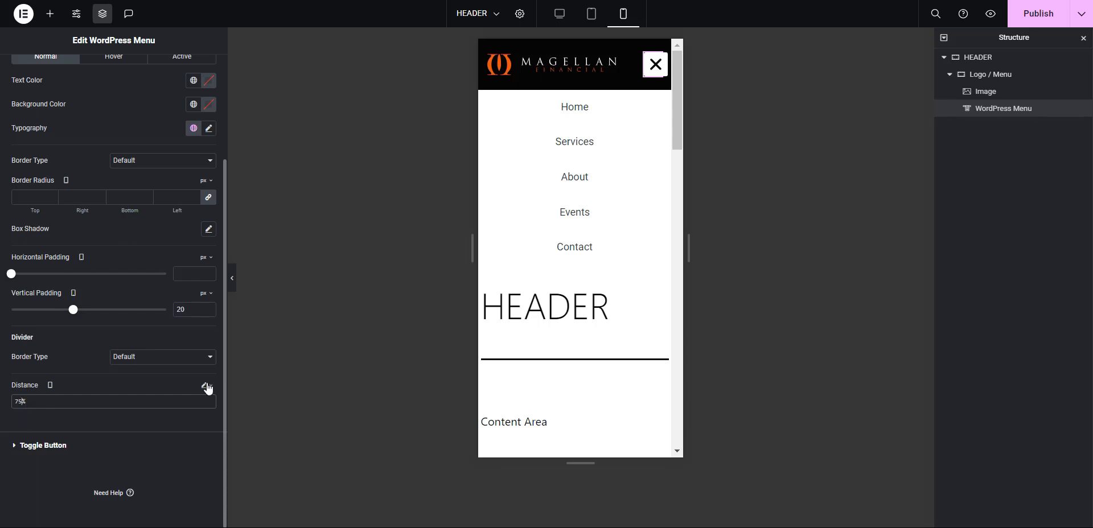
left_click(1044, 19)
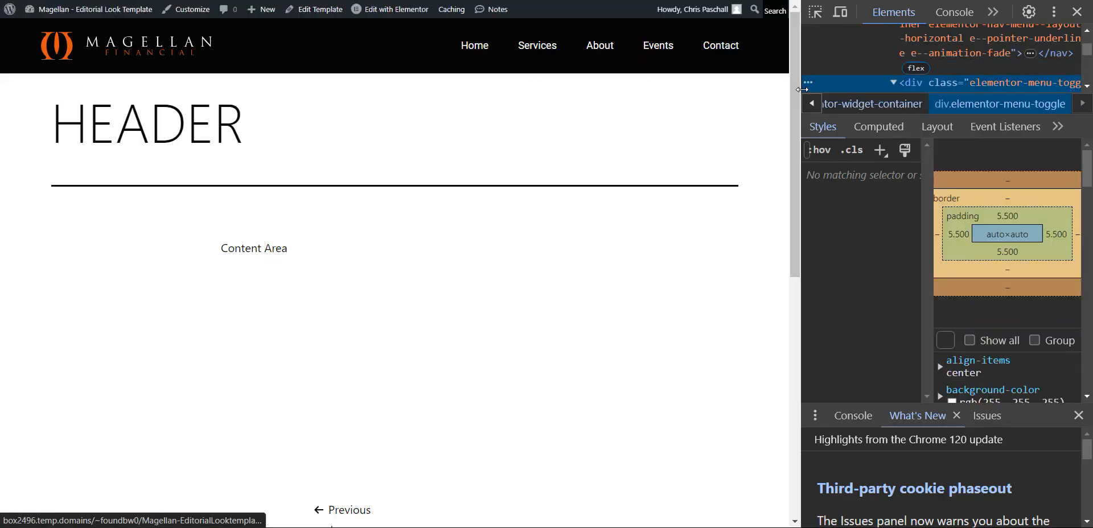
Narrow the live preview to about 472 px, test the mobile menu dropdown, and restore the wide view.
left_click_drag(801, 133, 271, 133)
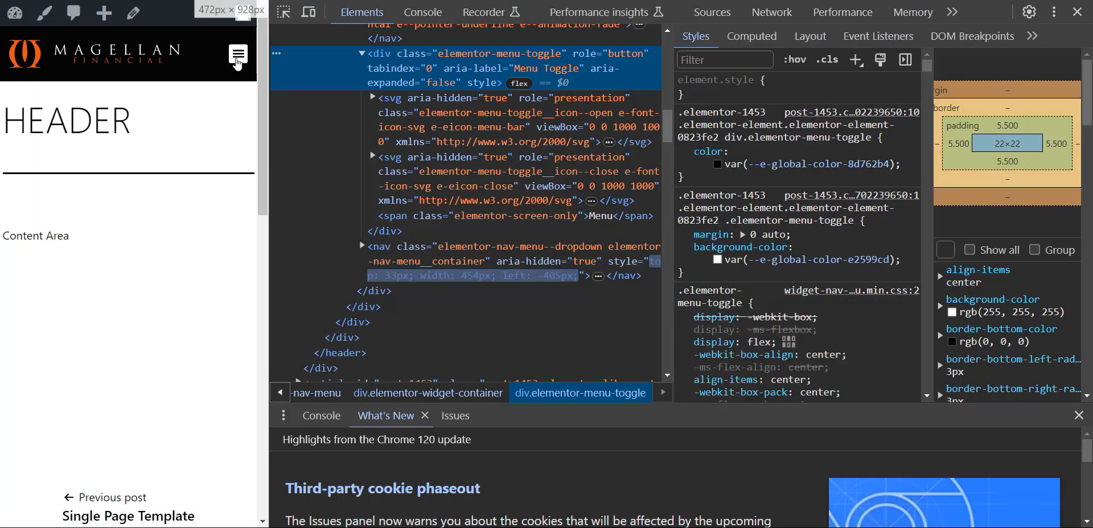
left_click(239, 53)
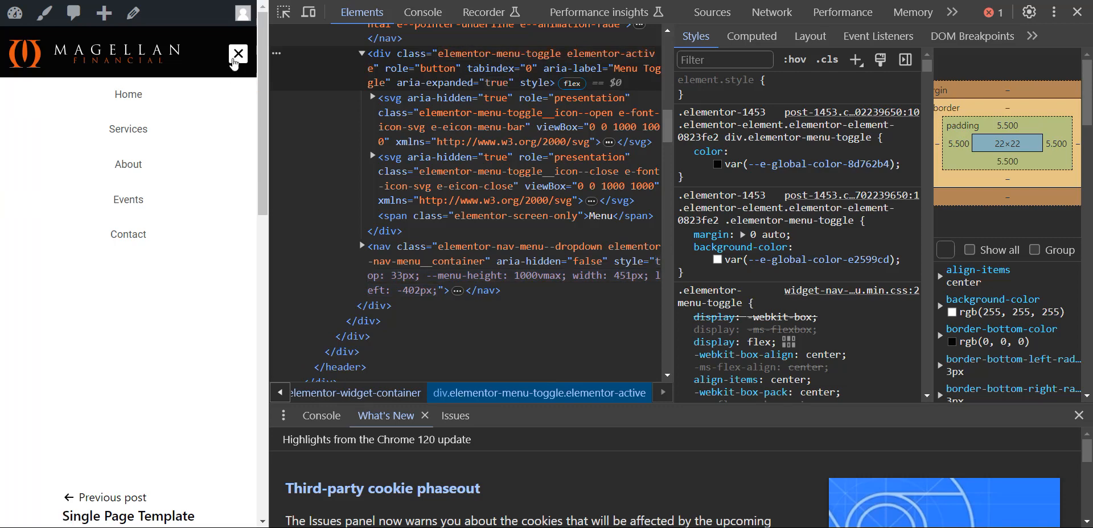
left_click(238, 54)
left_click_drag(273, 65, 214, 126)
left_click_drag(333, 125, 898, 112)
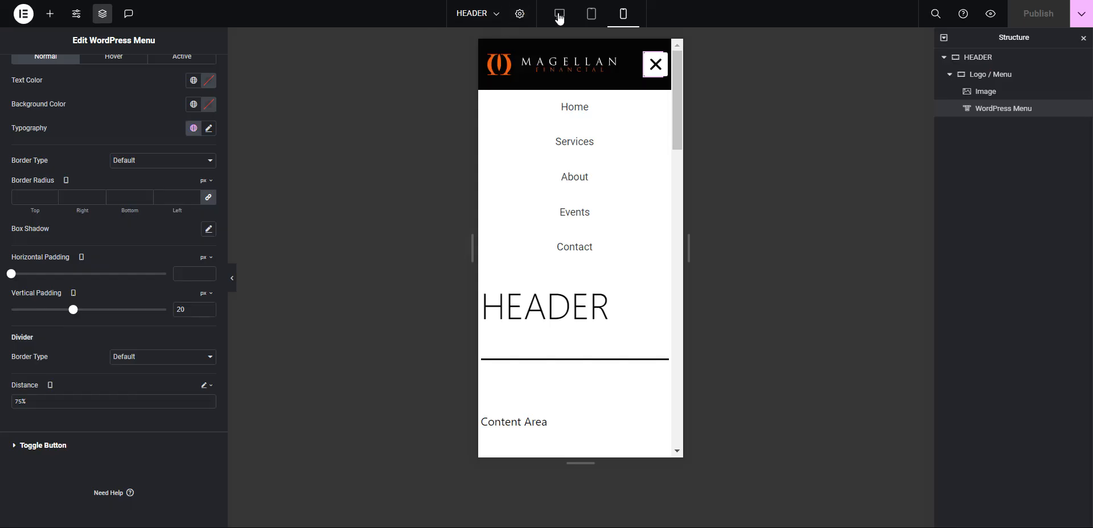
Compare the Logo / Menu container's padding between the desktop and mobile views.
left_click(558, 15)
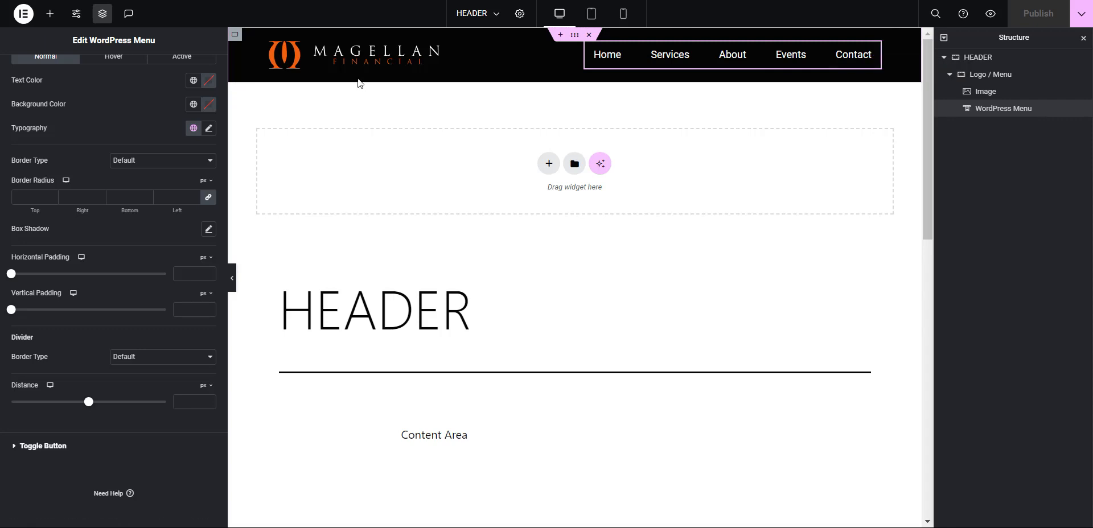
left_click(1016, 74)
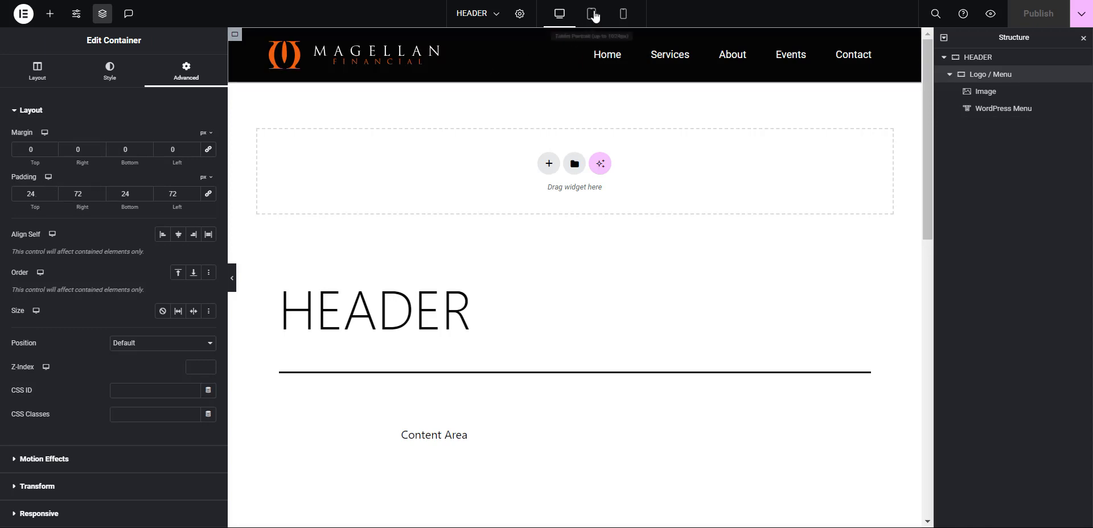
left_click(624, 16)
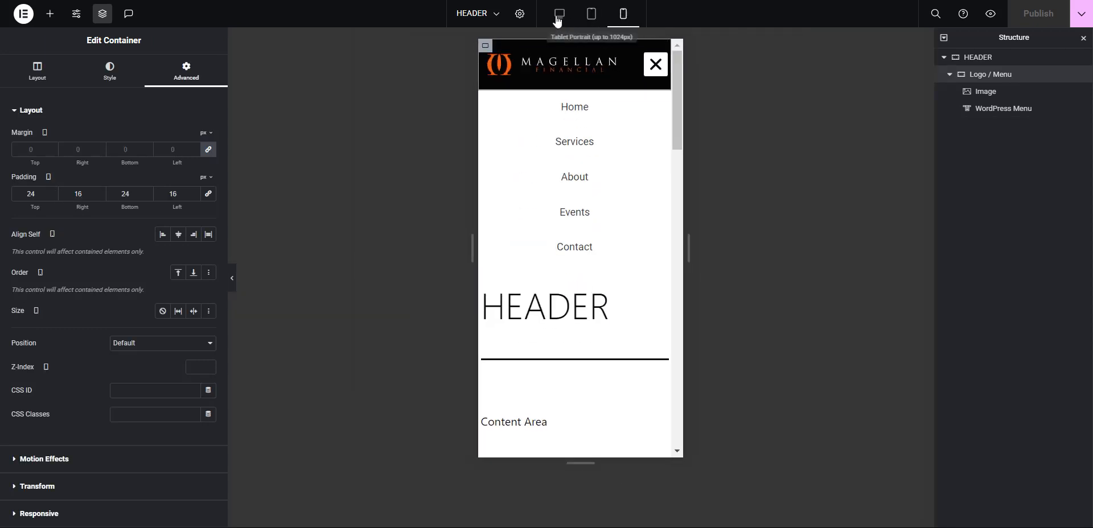
left_click(559, 17)
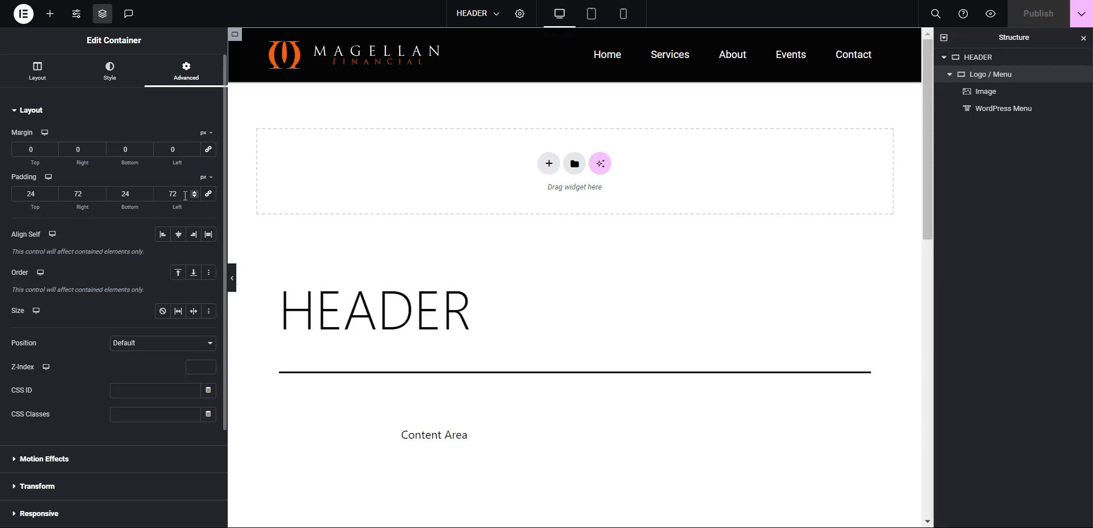
Link the Logo / Menu container's desktop padding values, set all sides to 0, and check the tablet and mobile views.
double_click(183, 197)
left_click(208, 193)
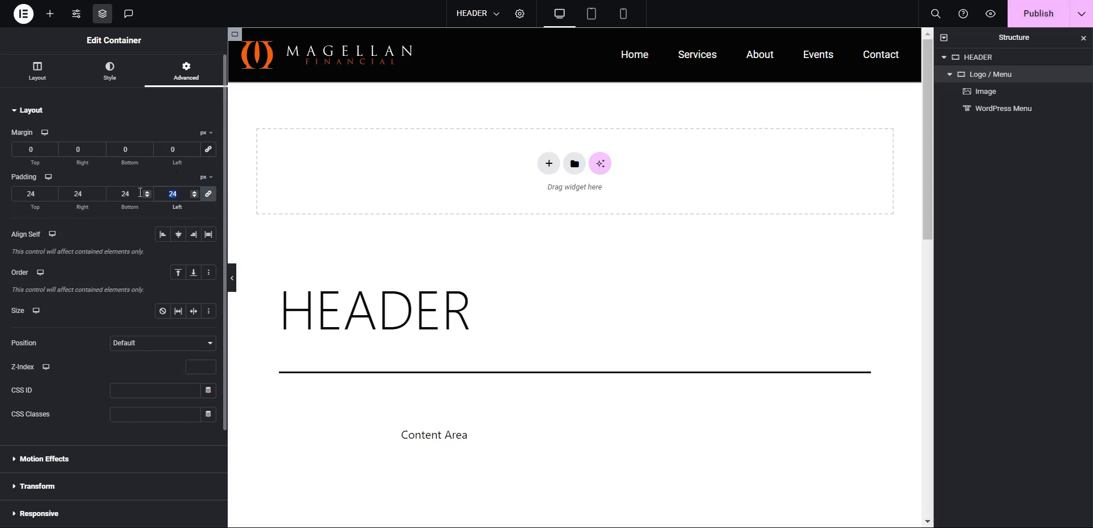
type("0")
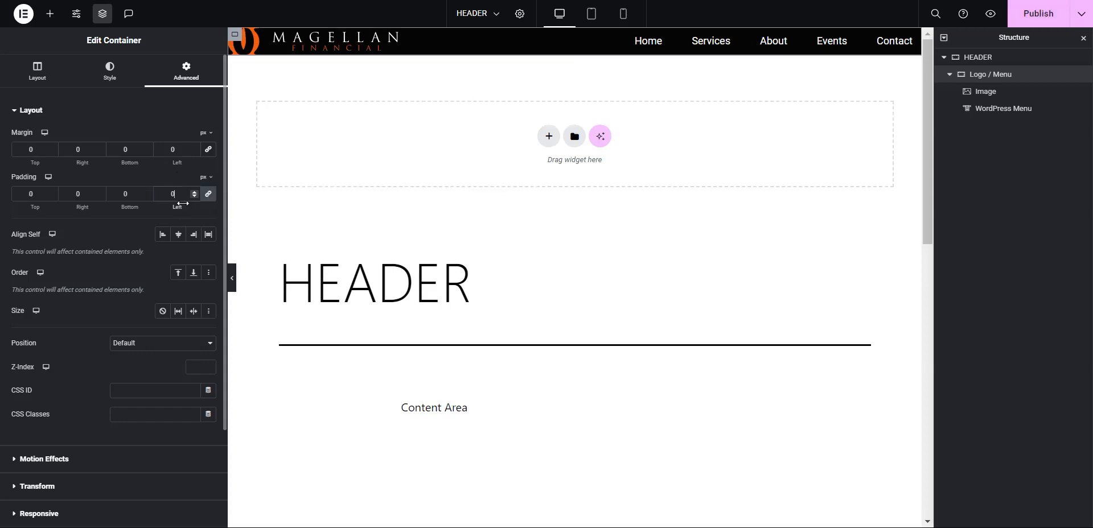
left_click(599, 23)
left_click(623, 17)
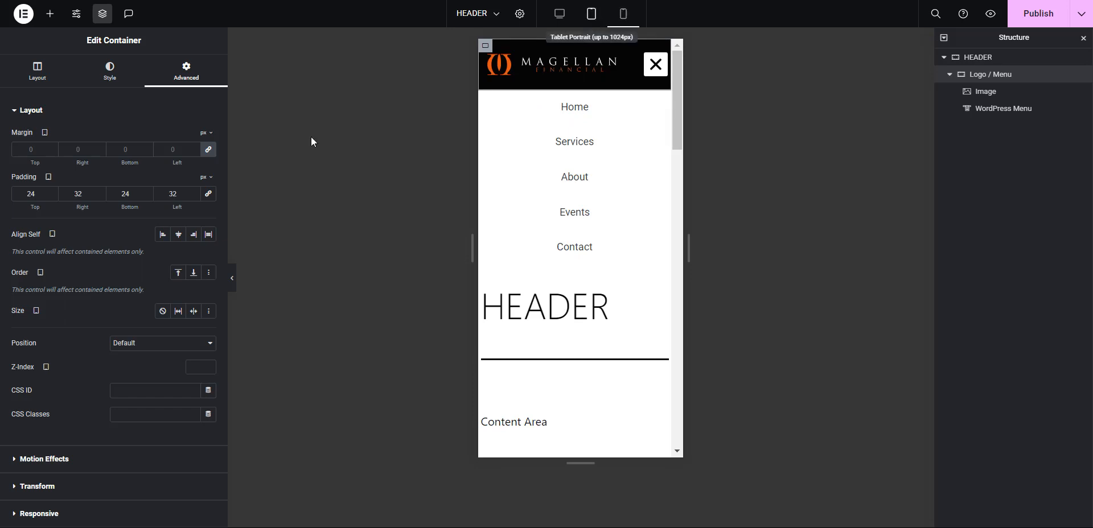
Link the Logo / Menu container's tablet padding values and set all sides to 0.
left_click(207, 194)
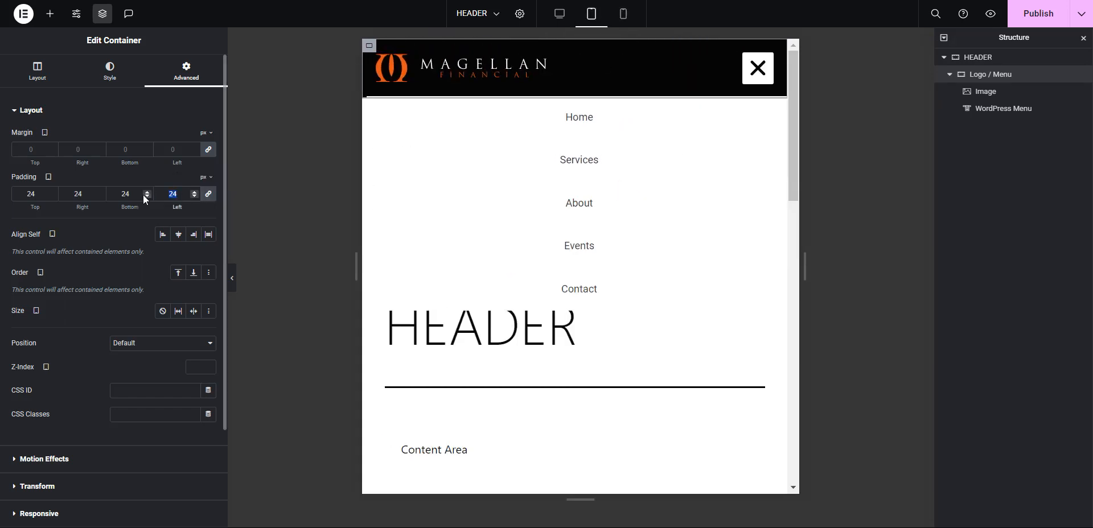
type("0")
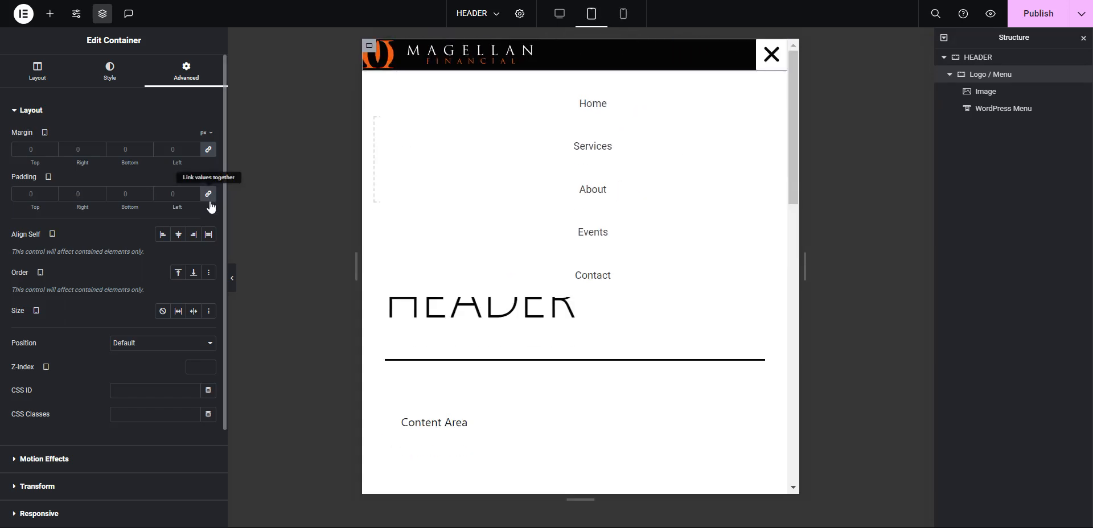
left_click(209, 200)
Link the Logo / Menu container's mobile padding values and clear them on all sides.
left_click(622, 15)
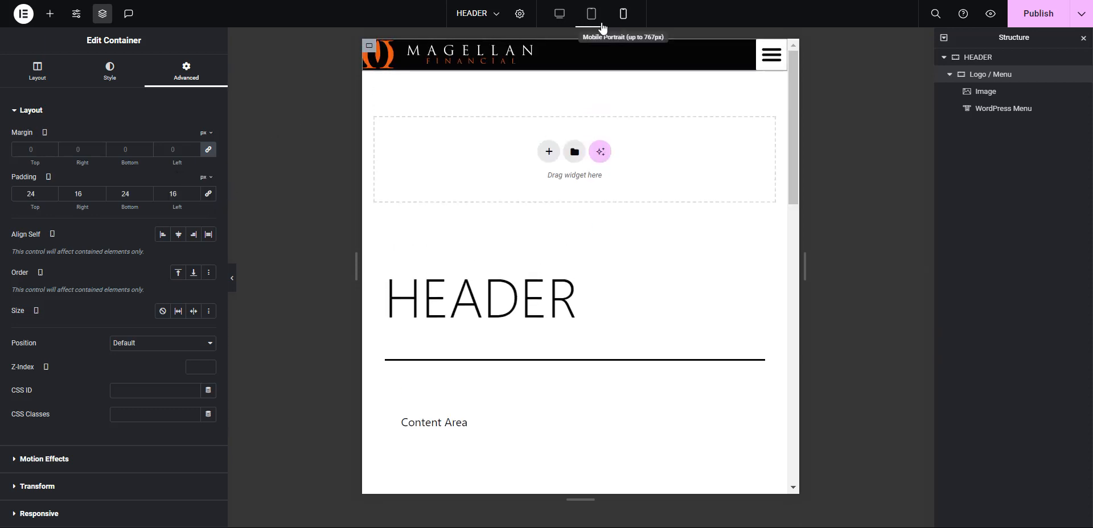
left_click(208, 194)
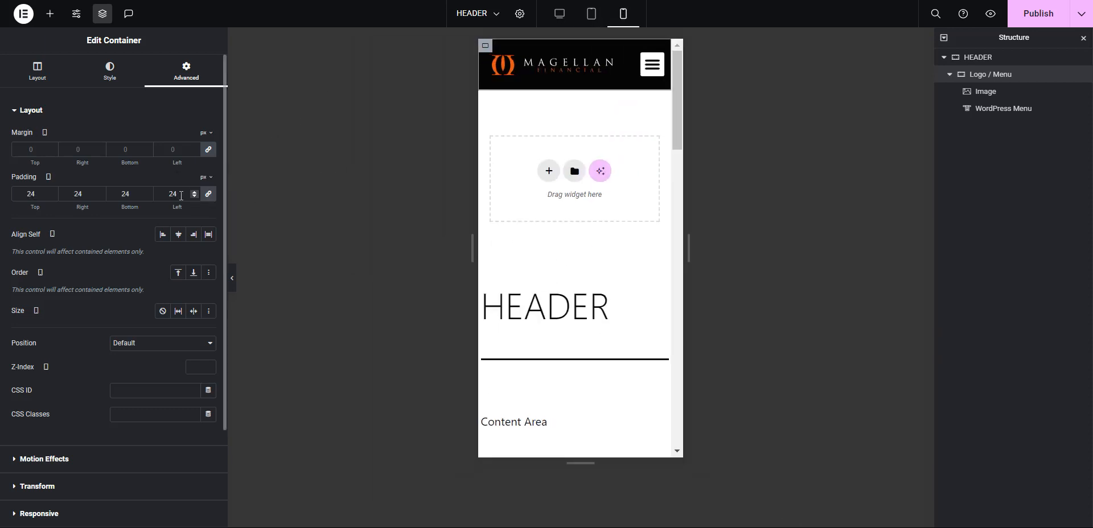
left_click_drag(181, 196, 147, 194)
key("BackSpace")
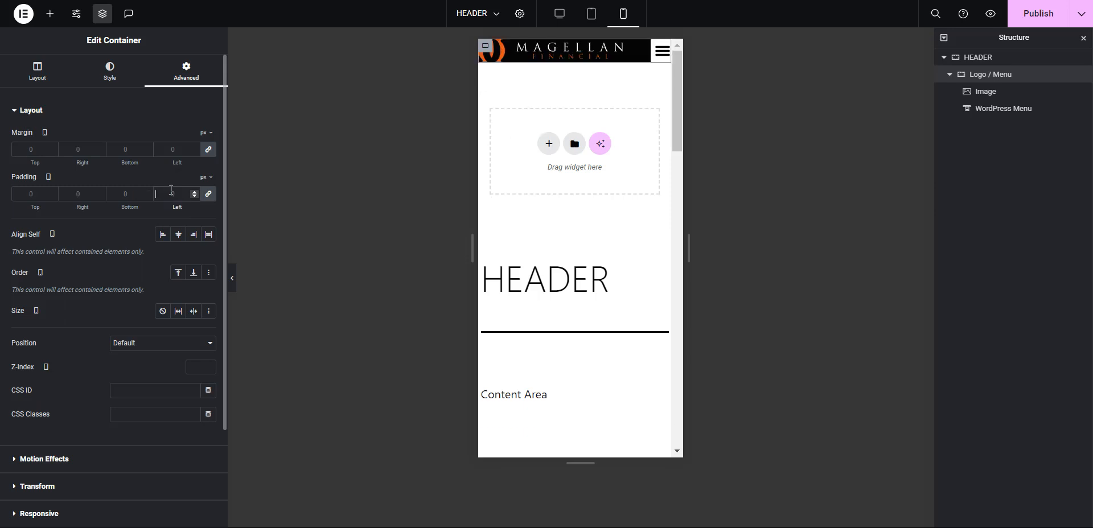
Switch the Logo / Menu container's desktop padding to the custom unit and set top and bottom to 24px.
left_click(561, 16)
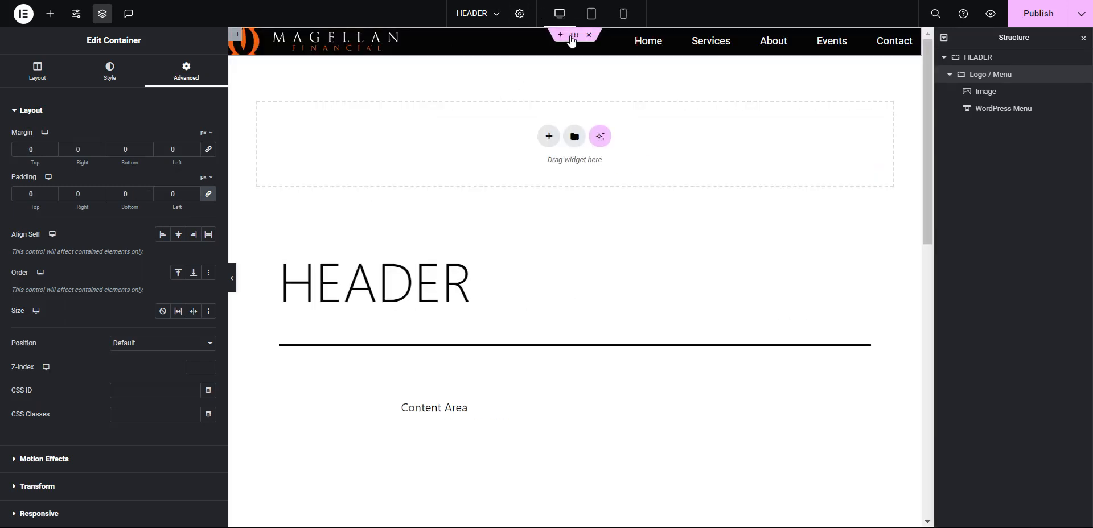
left_click(572, 37)
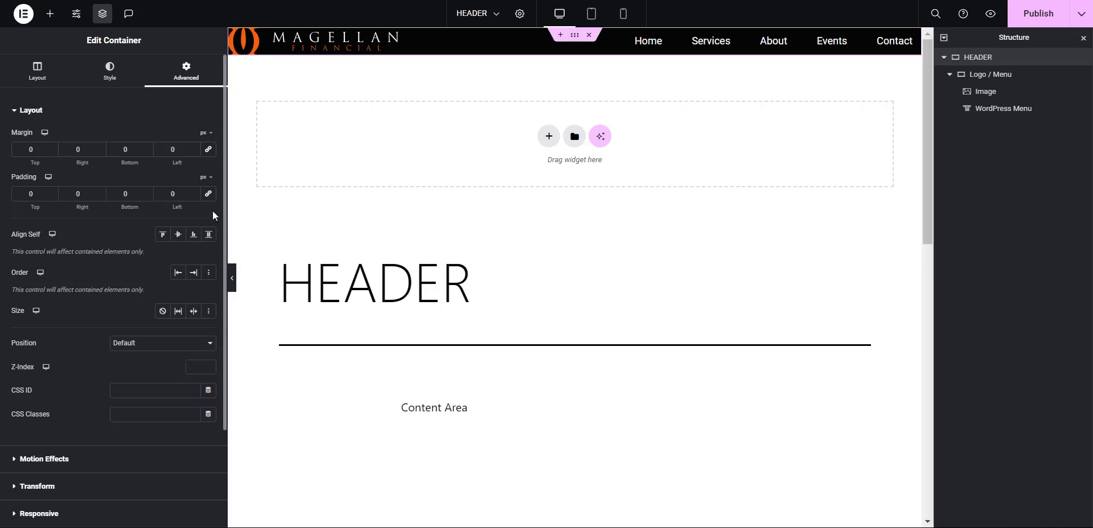
left_click(982, 79)
left_click(207, 177)
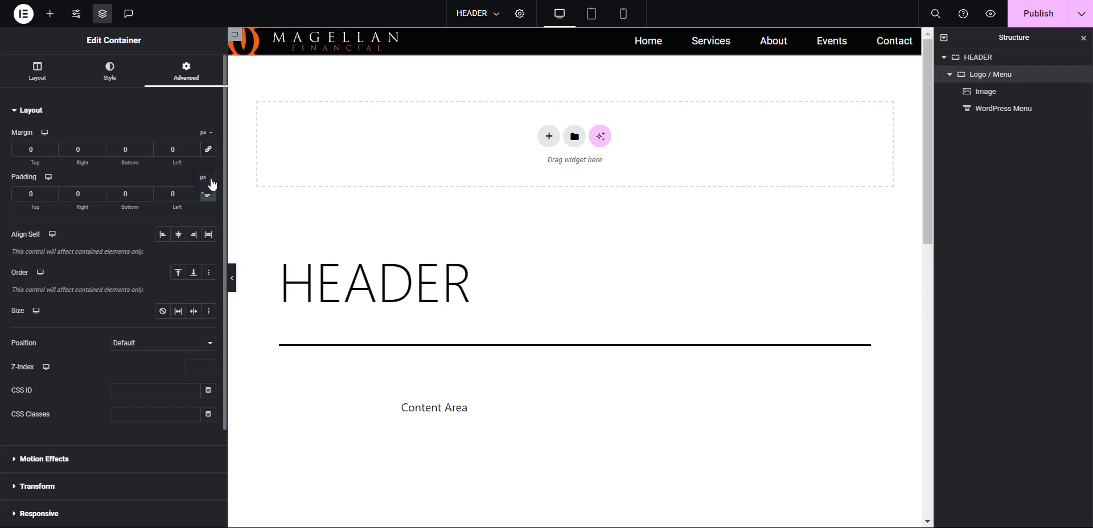
left_click(203, 263)
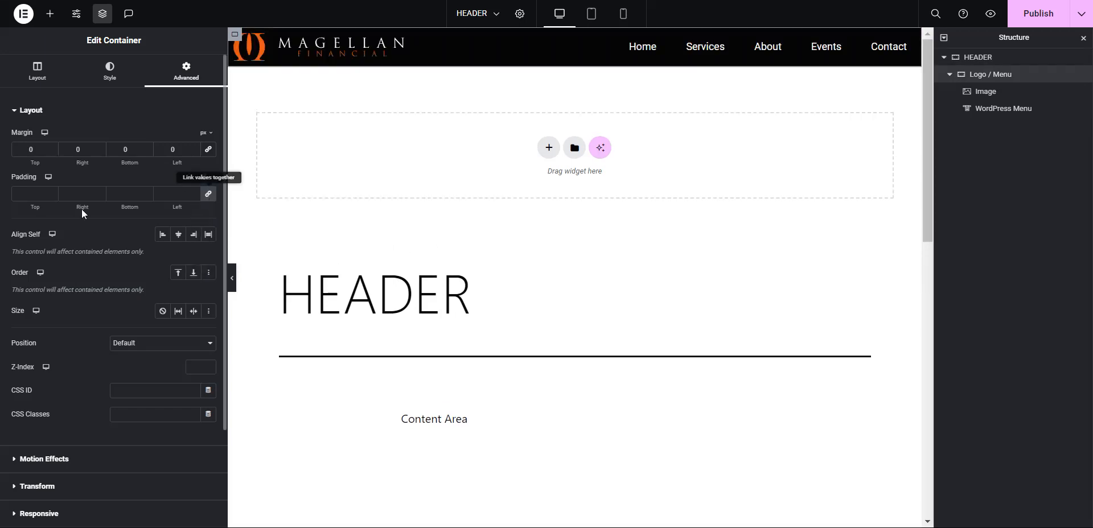
left_click(41, 194)
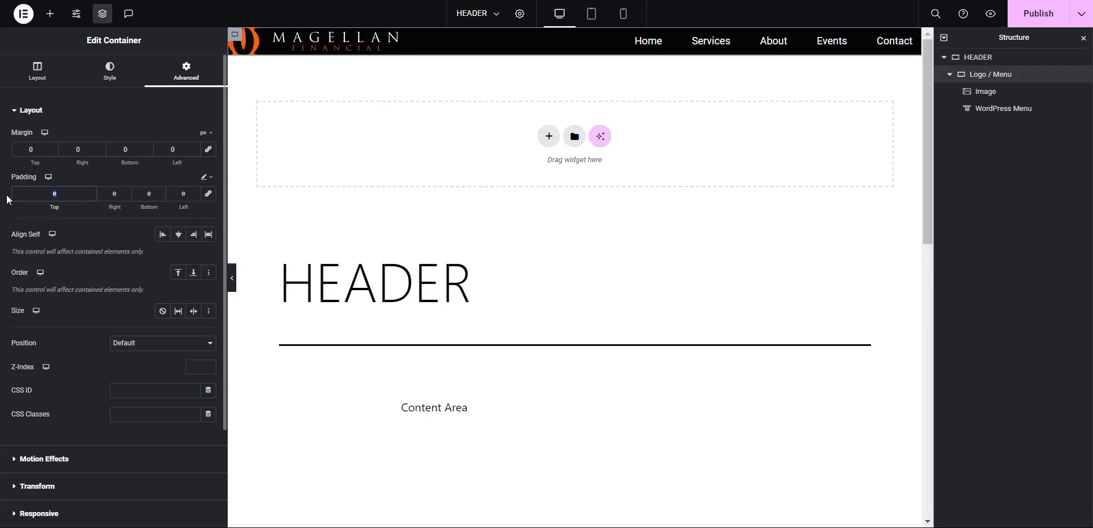
type("24px")
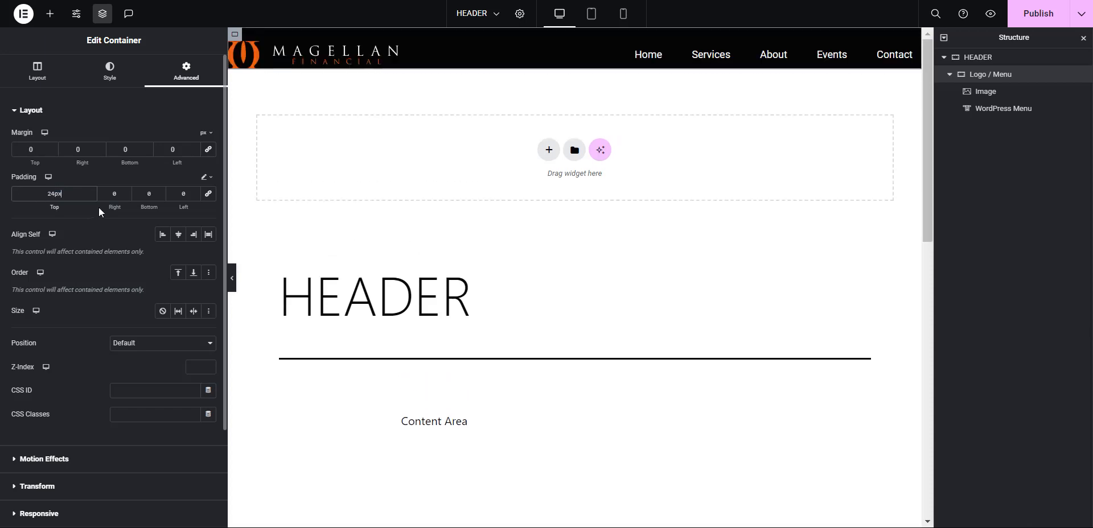
left_click(152, 194)
type("24px")
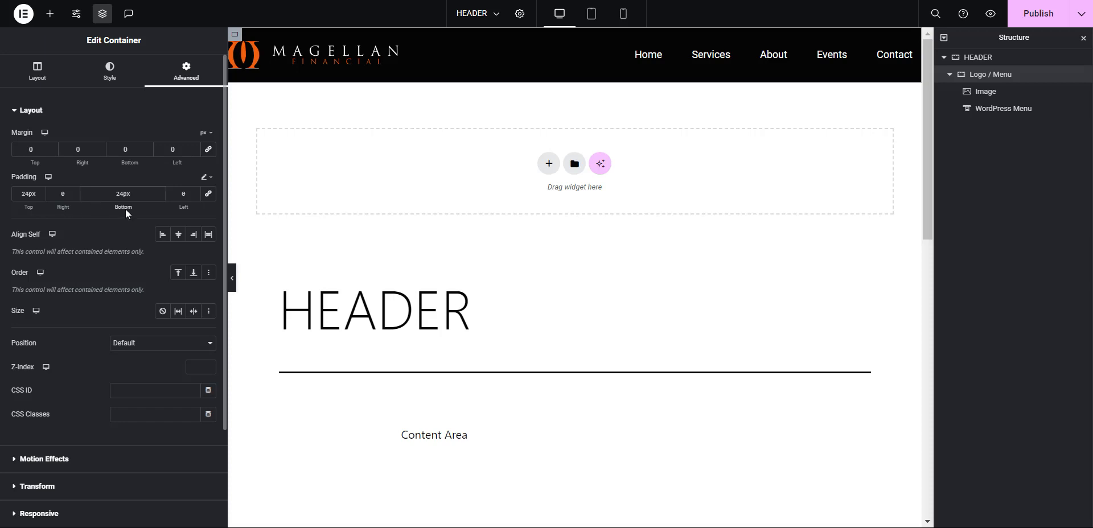
Set the Logo / Menu container's right desktop padding to max(5%, 20px).
left_click(76, 194)
type("ma")
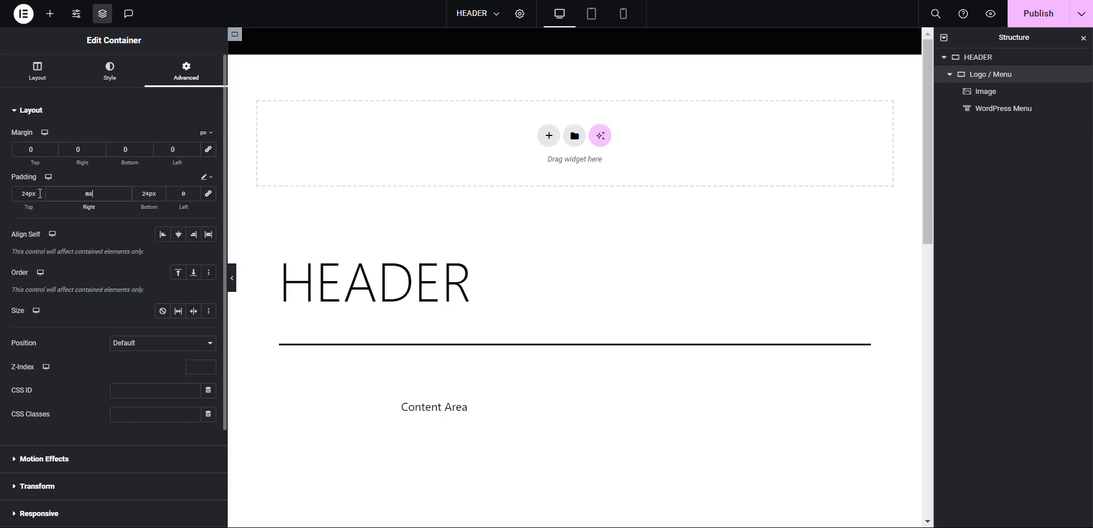
type("x()")
key("Left")
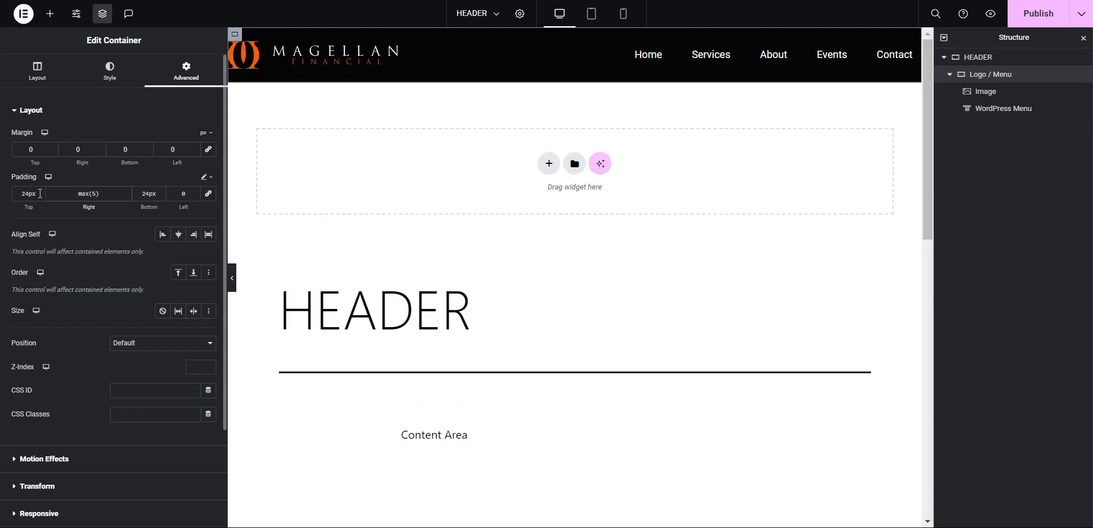
type("5%, 20")
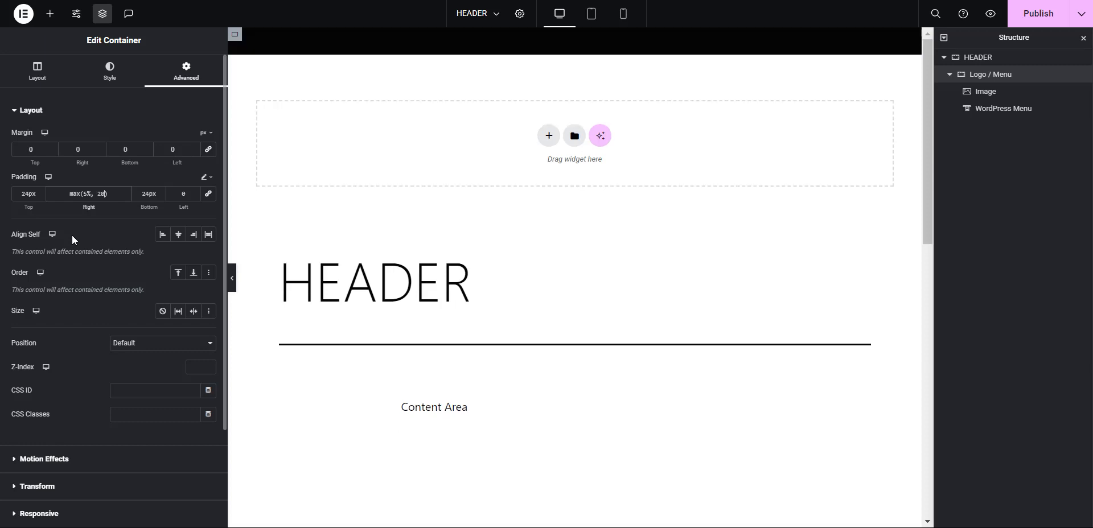
type("px")
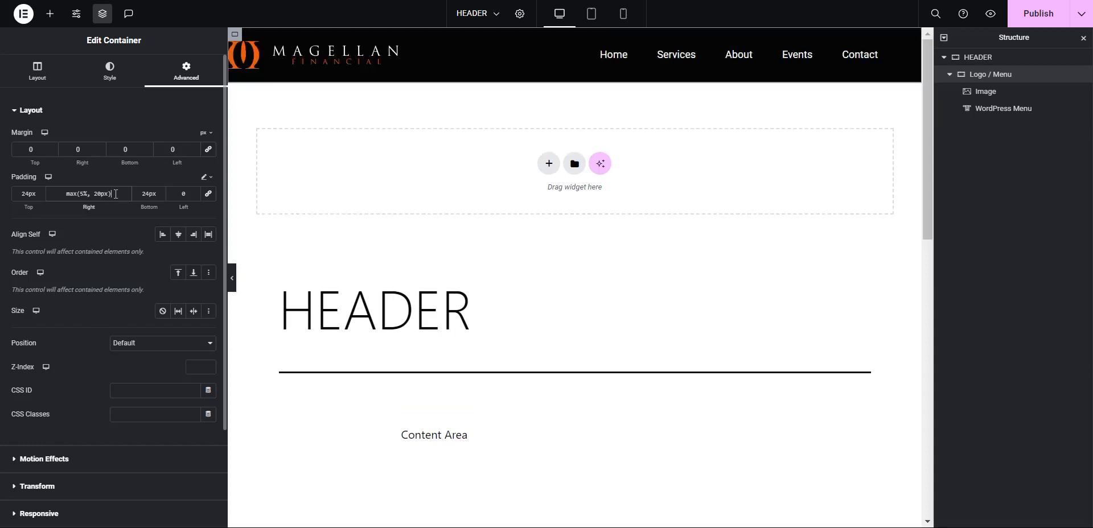
Copy the right padding expression max(5%, 20px) into the left padding and publish the header.
left_click_drag(114, 194, 63, 194)
key("ctrl+c")
left_click(190, 194)
key("ctrl+v")
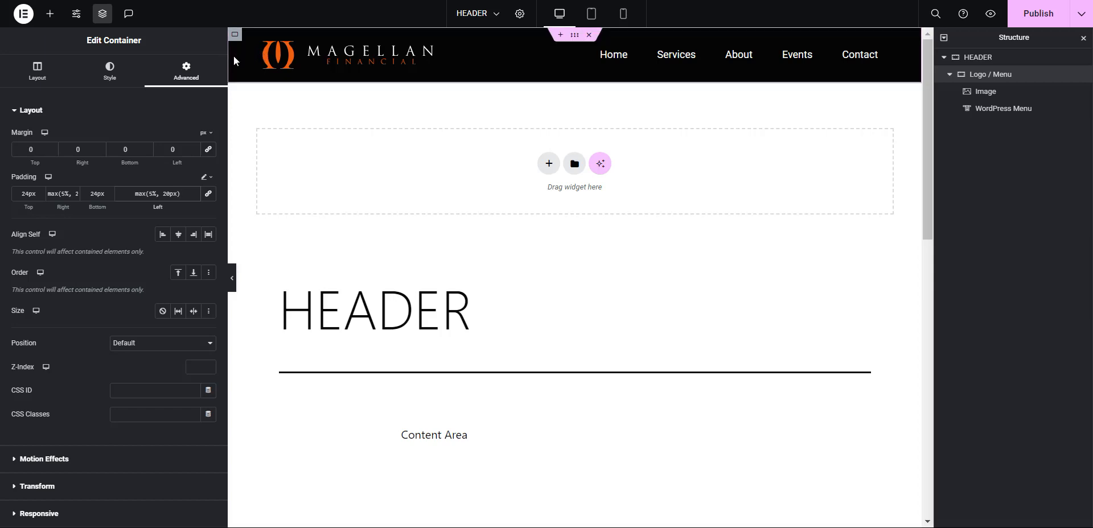
left_click(63, 195)
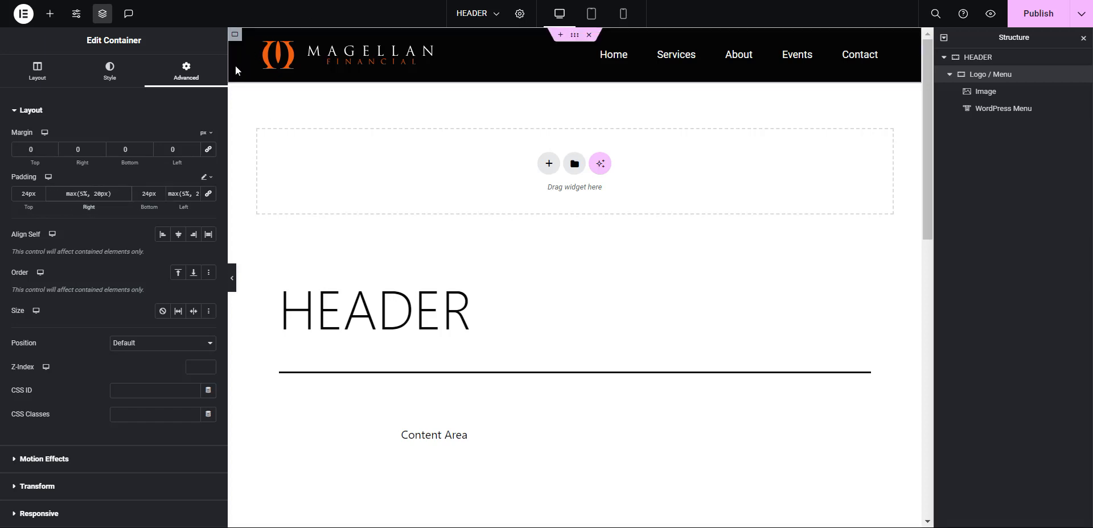
left_click(1043, 21)
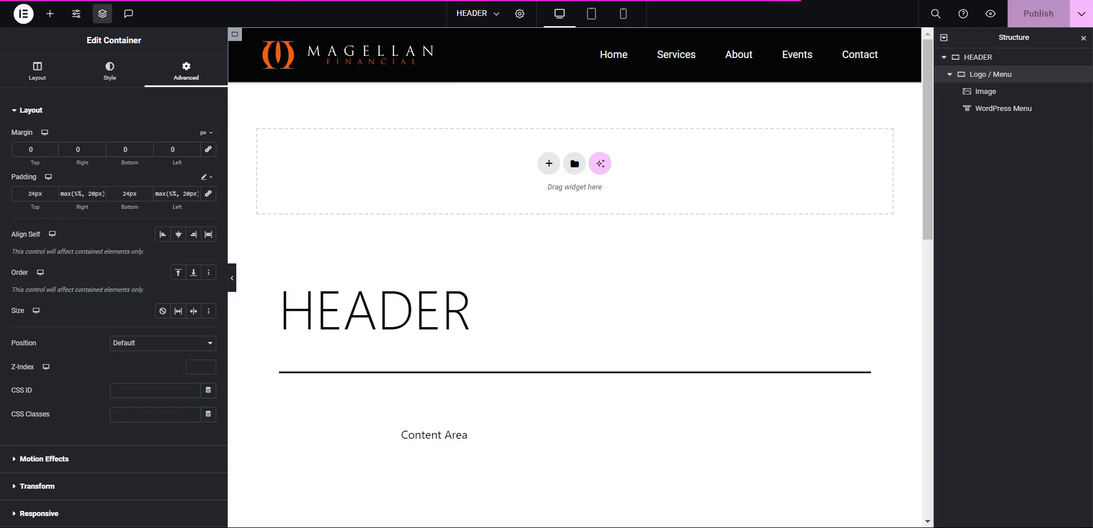
Switch the Logo / Menu container's tablet and mobile padding to the custom unit with blank values, then restore the desktop view.
left_click(592, 14)
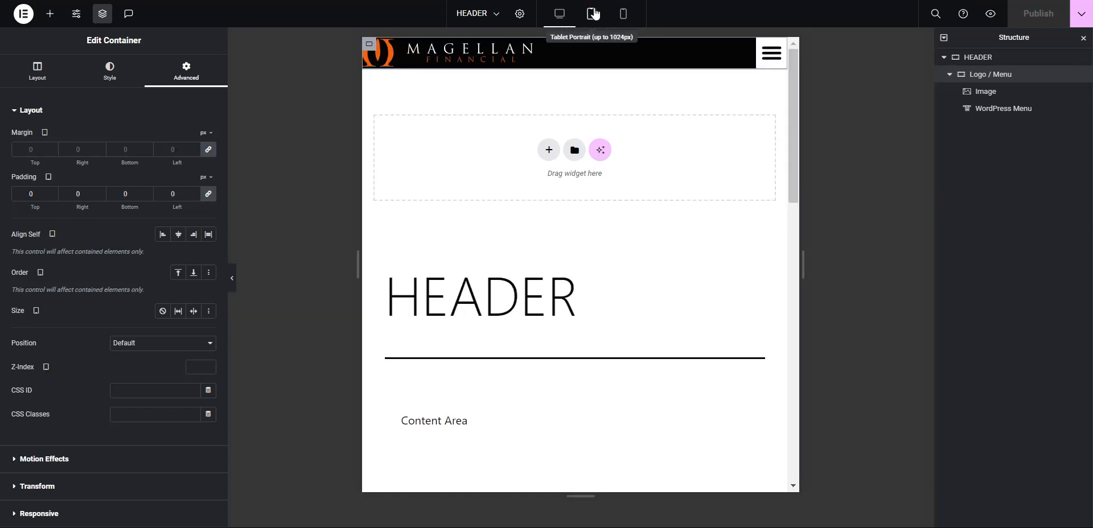
left_click(211, 195)
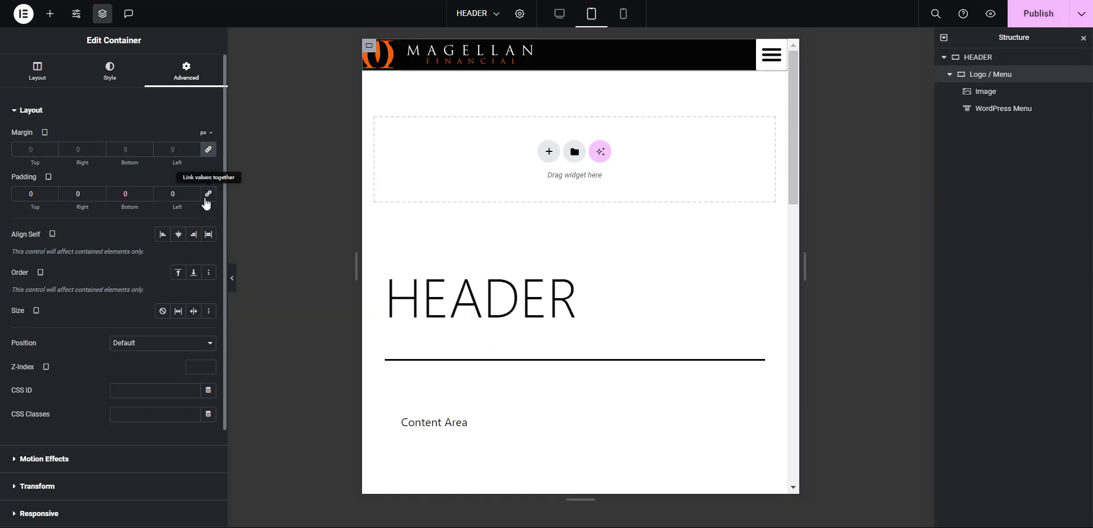
left_click(565, 21)
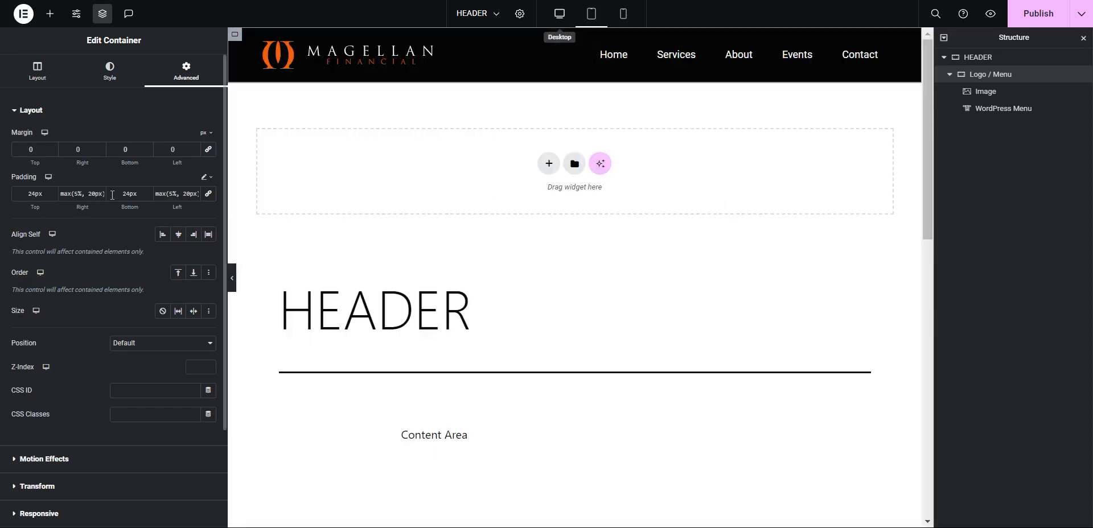
left_click(591, 16)
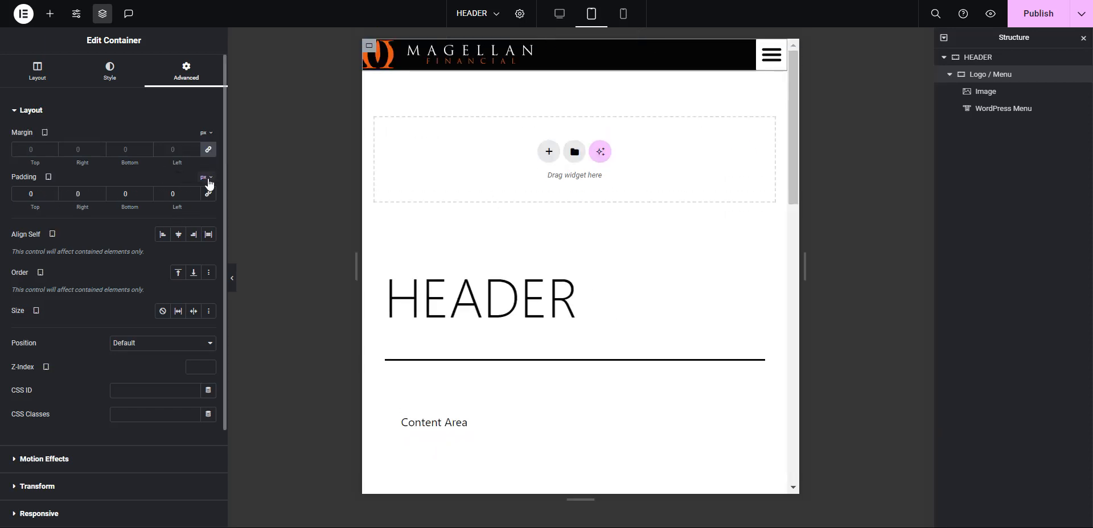
left_click(207, 178)
left_click(206, 263)
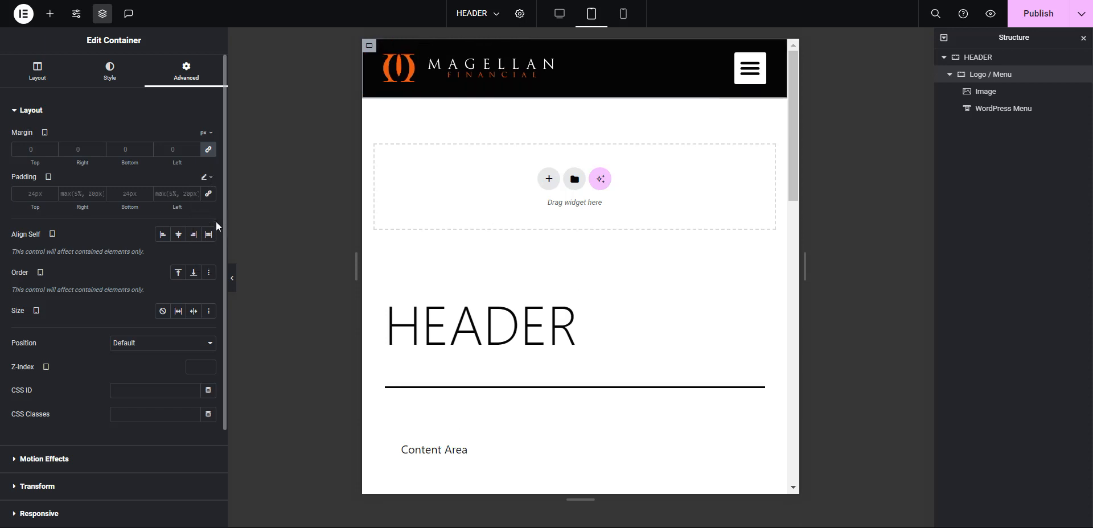
left_click(623, 16)
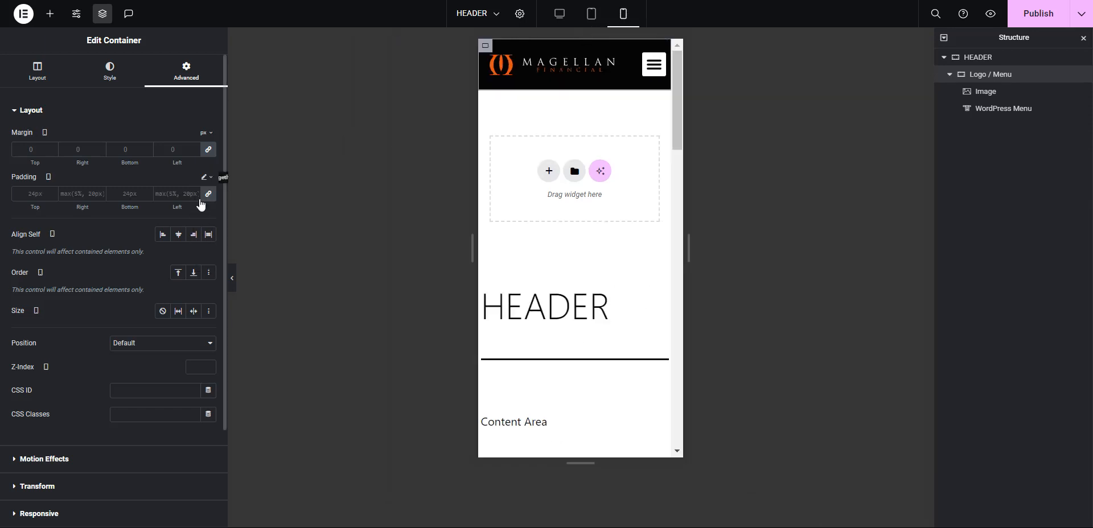
left_click(560, 14)
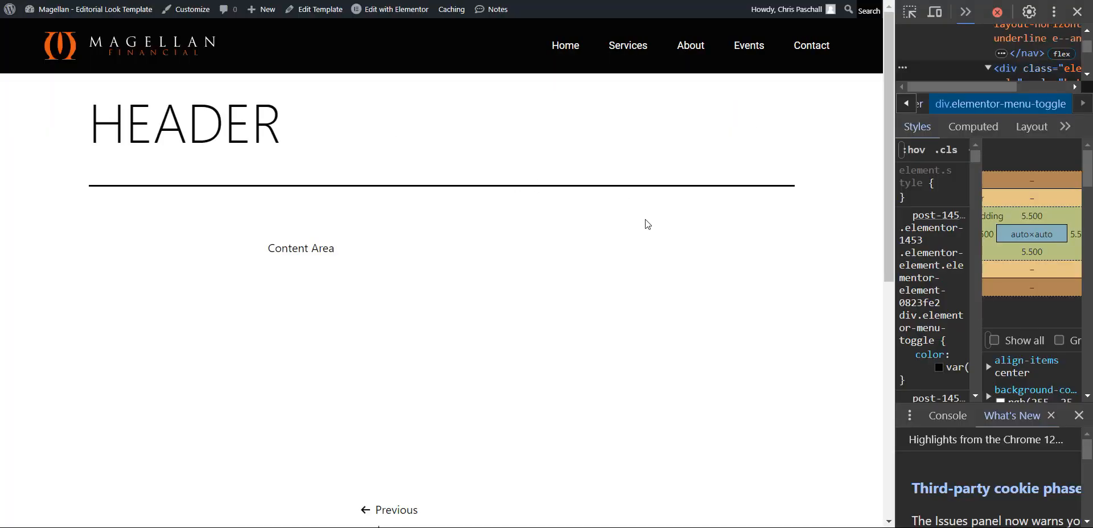
Reload the live page and check the header padding at several widths, comparing it with the editor's tablet and mobile views.
key("ctrl+r")
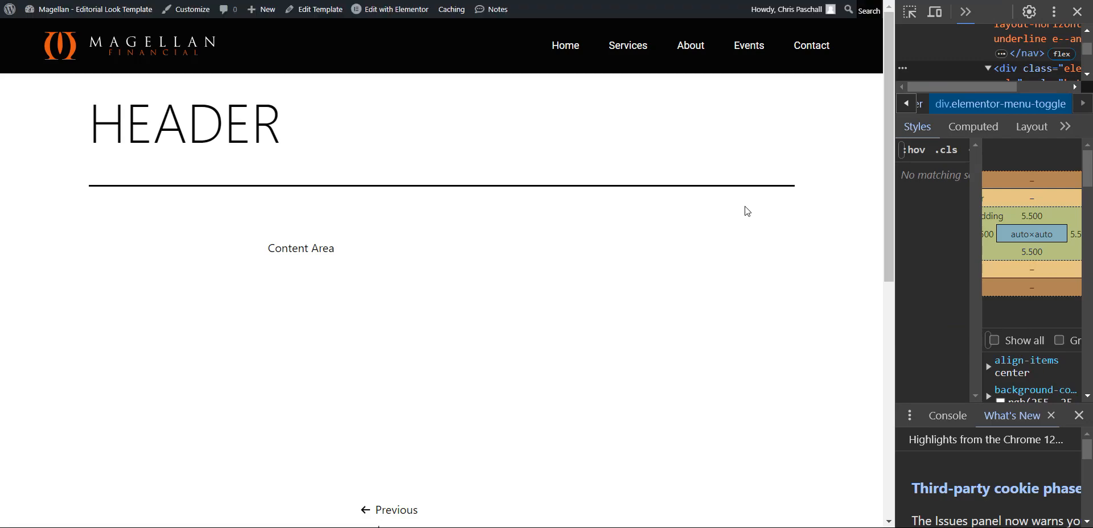
left_click_drag(892, 163, 753, 207)
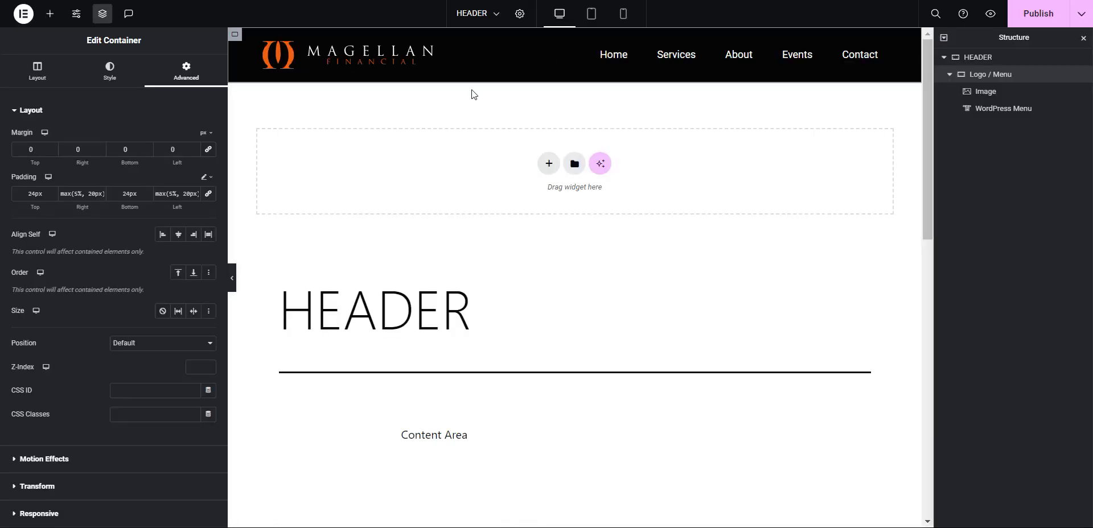
left_click(597, 22)
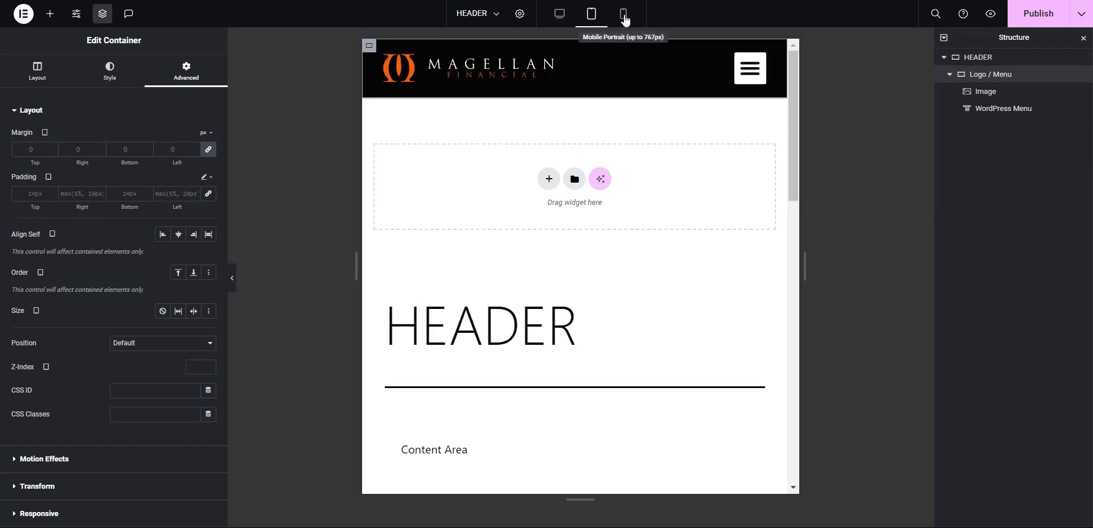
left_click(624, 18)
left_click(591, 22)
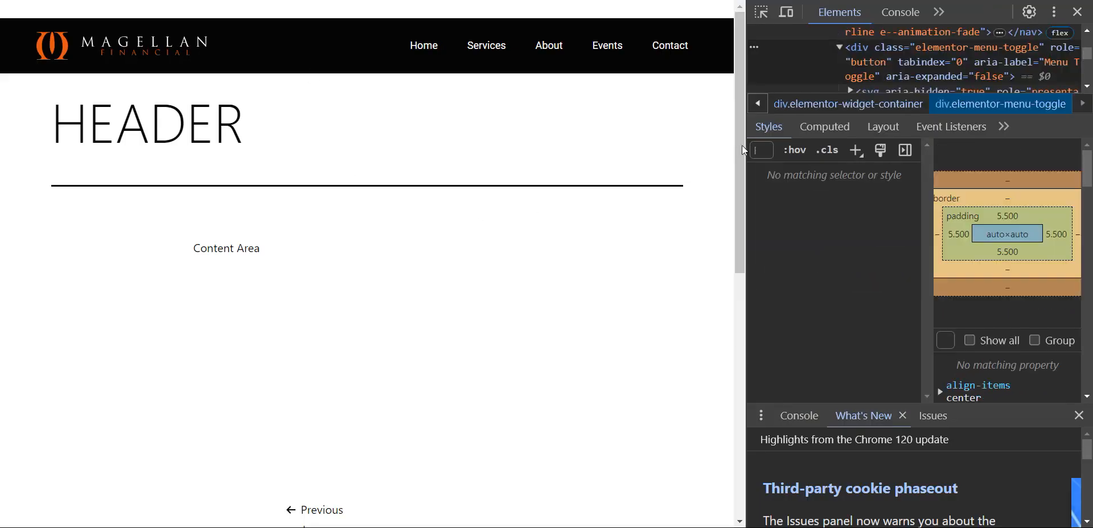
left_click_drag(745, 141, 246, 199)
left_click_drag(358, 189, 739, 114)
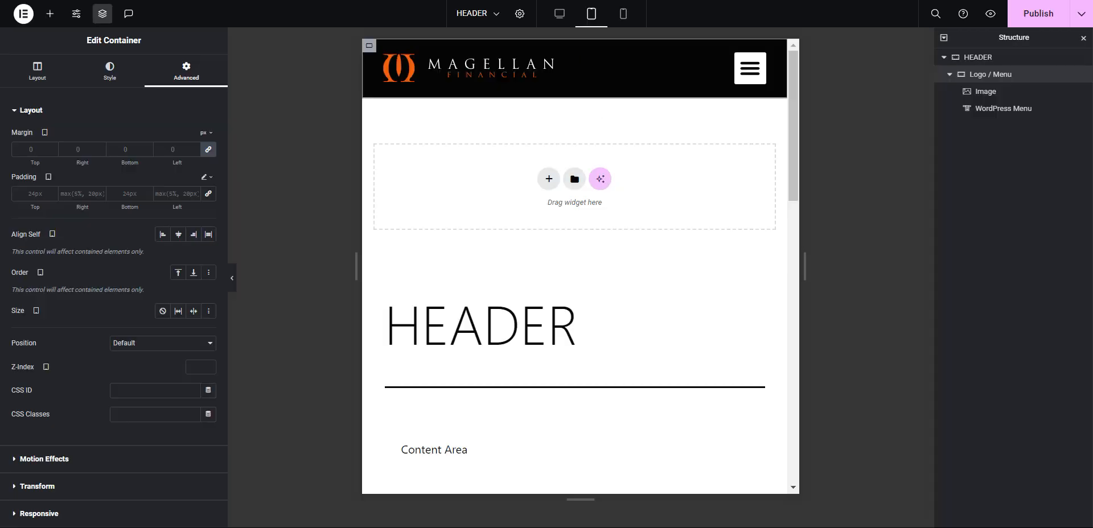
Review the Logo / Menu container's padding in the desktop, tablet and mobile views, and publish the header.
left_click(556, 17)
left_click(96, 194)
left_click_drag(115, 197, 49, 178)
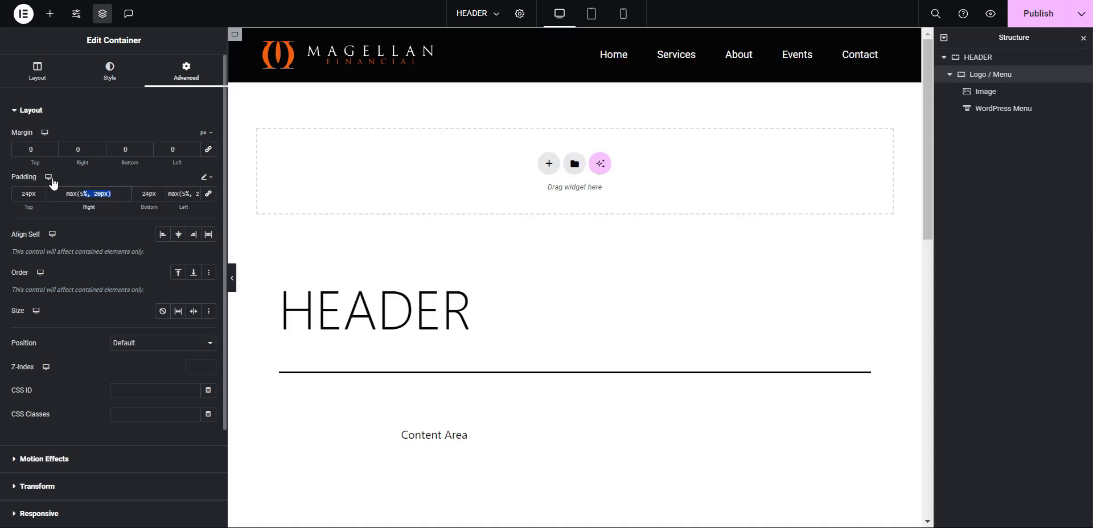
left_click(591, 16)
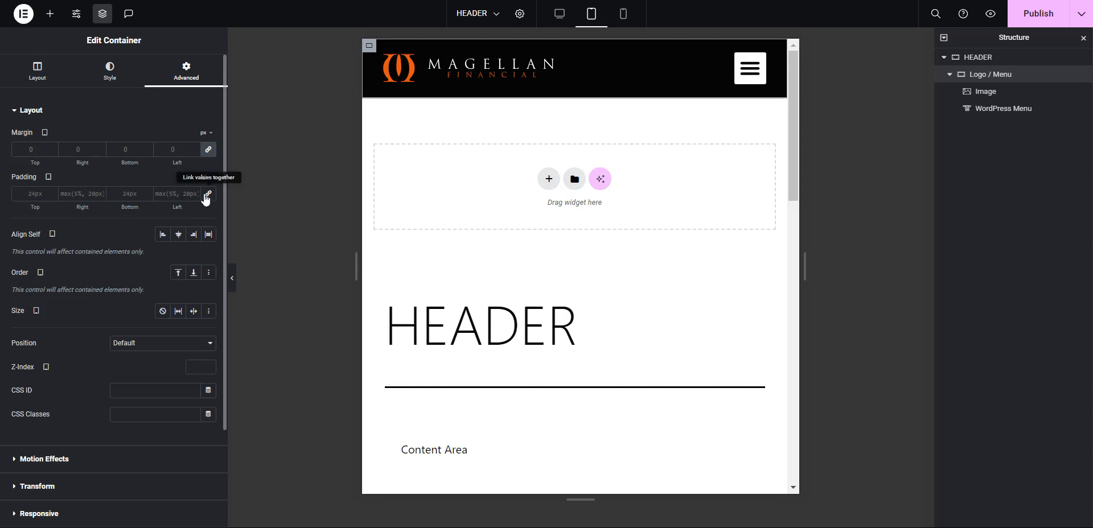
left_click(623, 14)
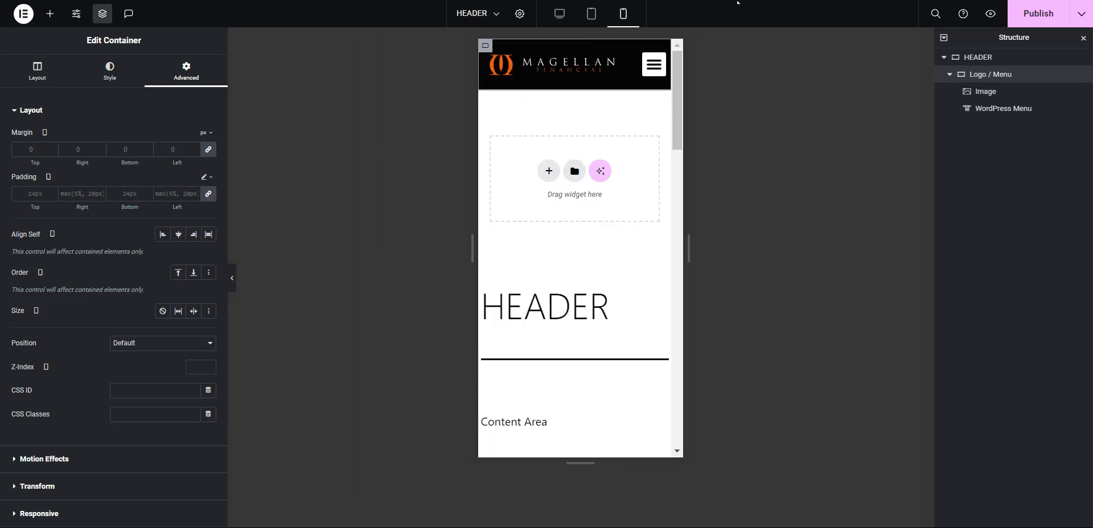
left_click(1036, 14)
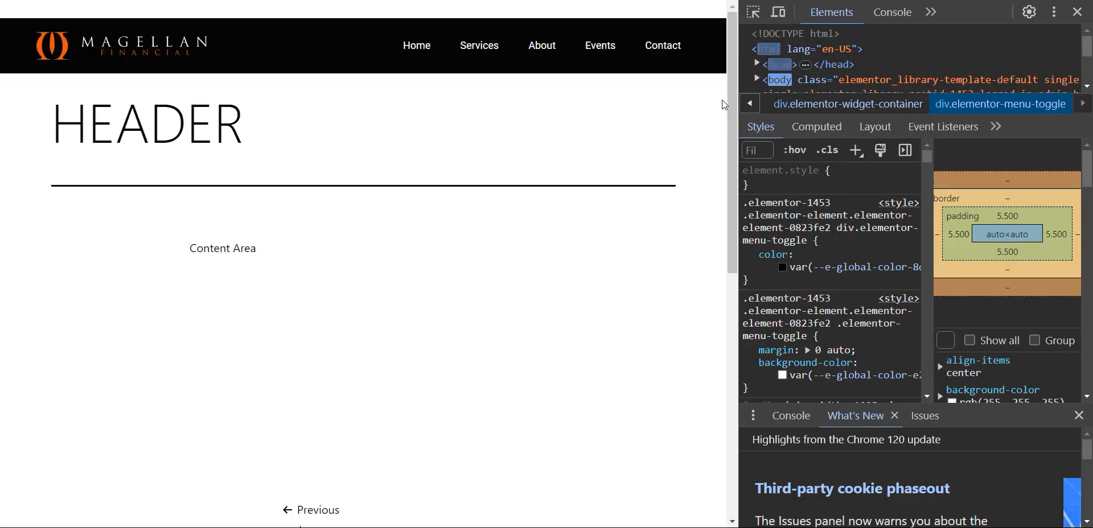
Narrow the live page step by step to mobile width and inspect the inner header container's padding in the developer tools.
left_click_drag(738, 104, 476, 143)
left_click_drag(565, 146, 445, 183)
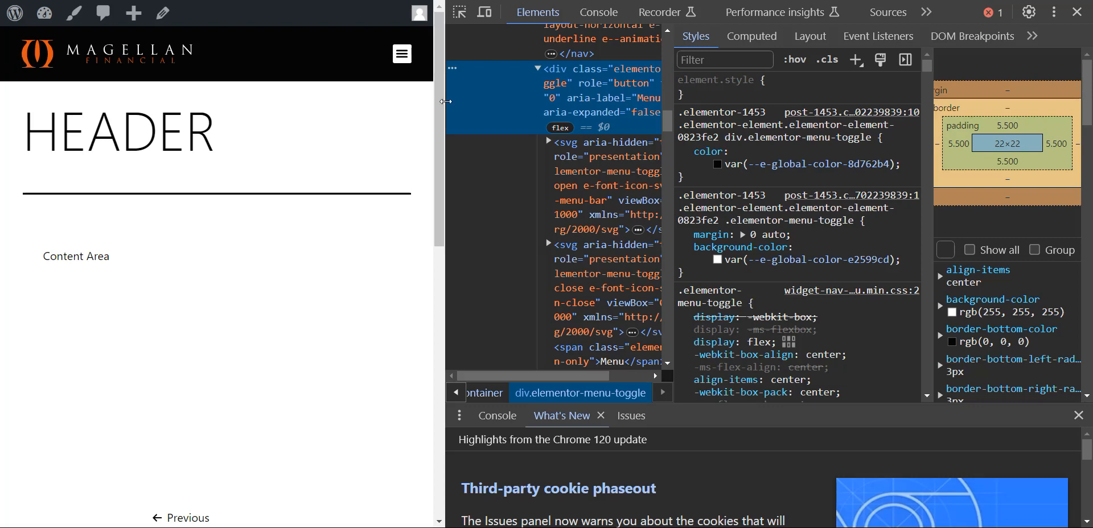
left_click_drag(445, 112, 285, 156)
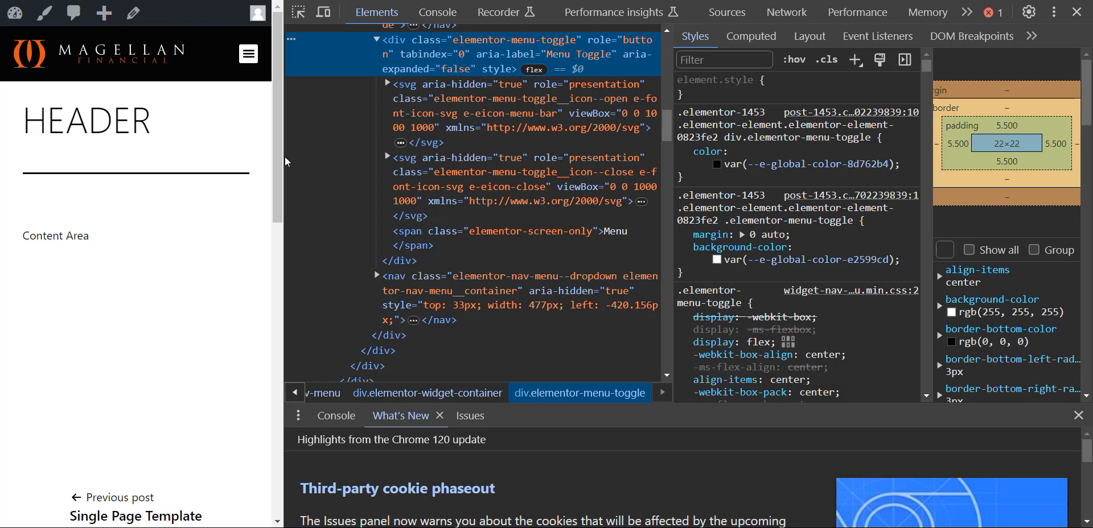
left_click_drag(284, 156, 205, 229)
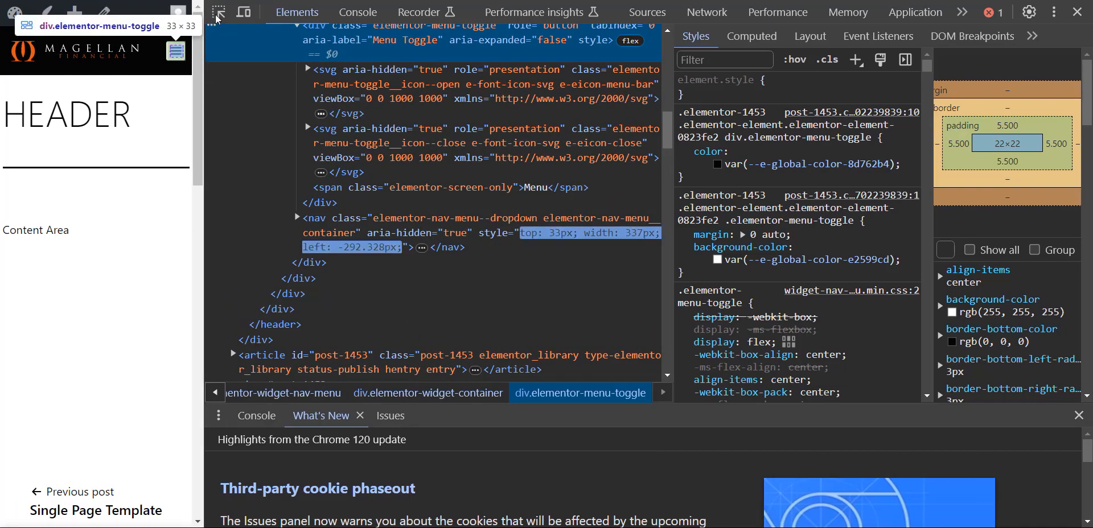
left_click(5, 45)
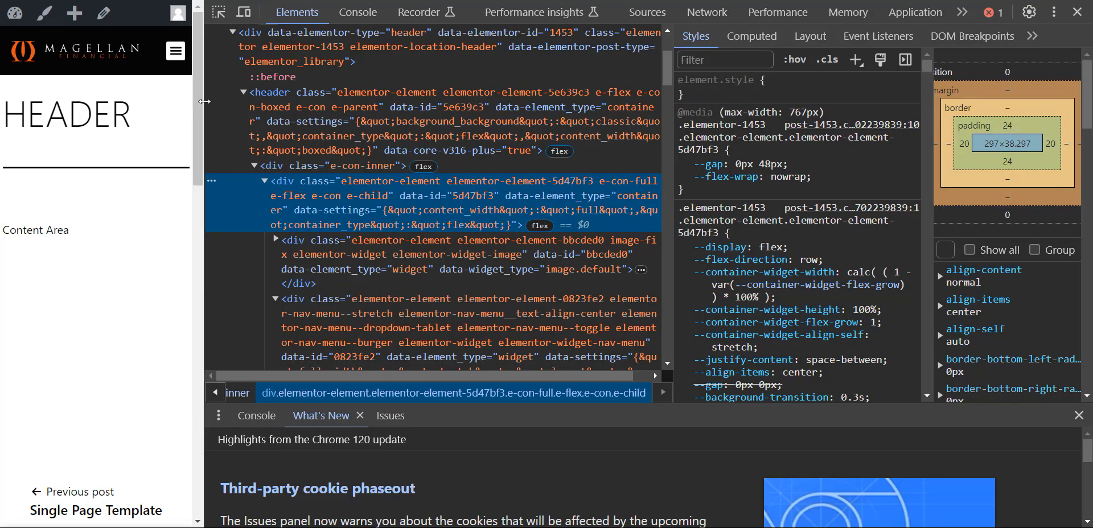
mouse_move(204, 101)
left_mouse_down()
mouse_move(183, 108)
mouse_move(190, 114)
left_mouse_up()
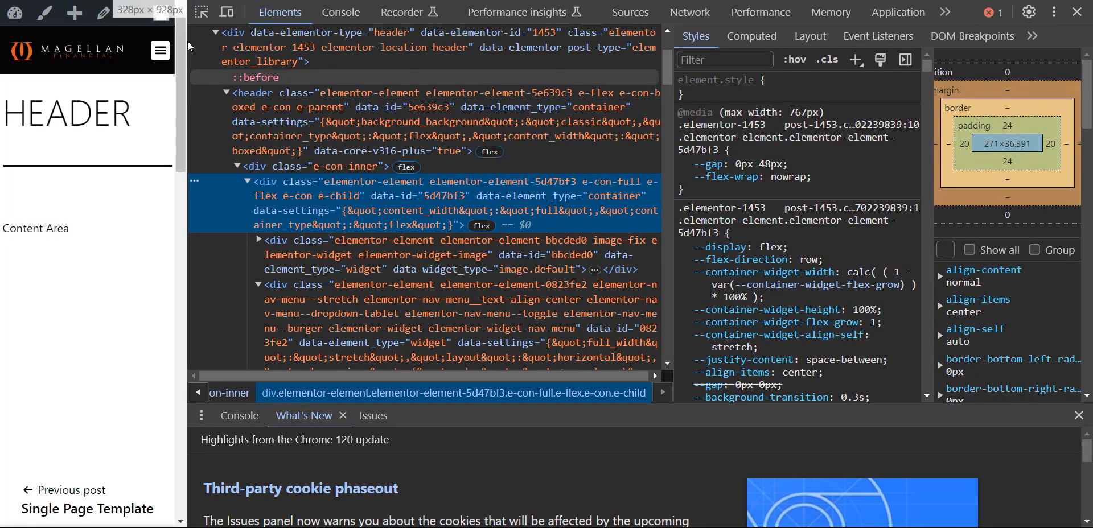
left_click(201, 12)
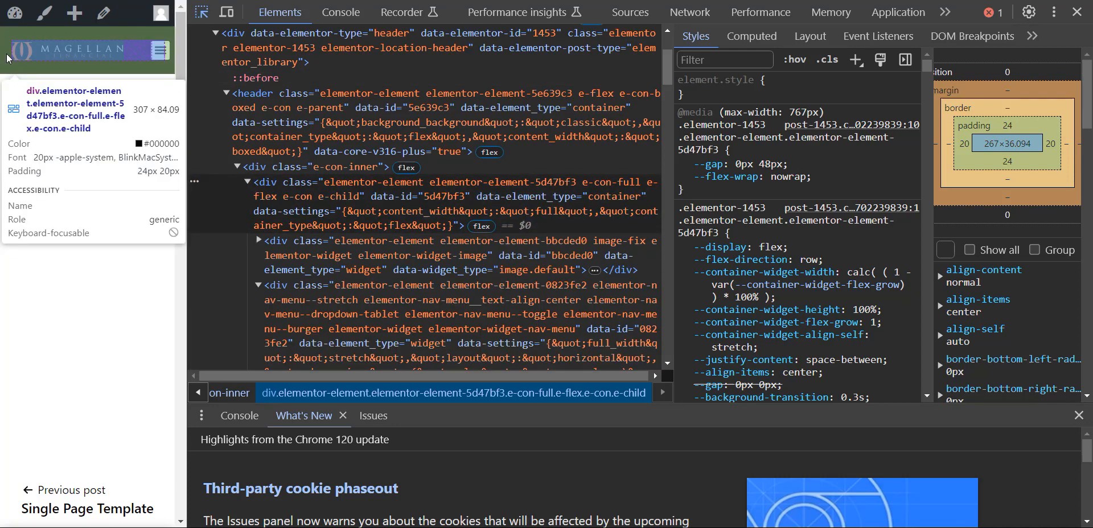
left_click(6, 57)
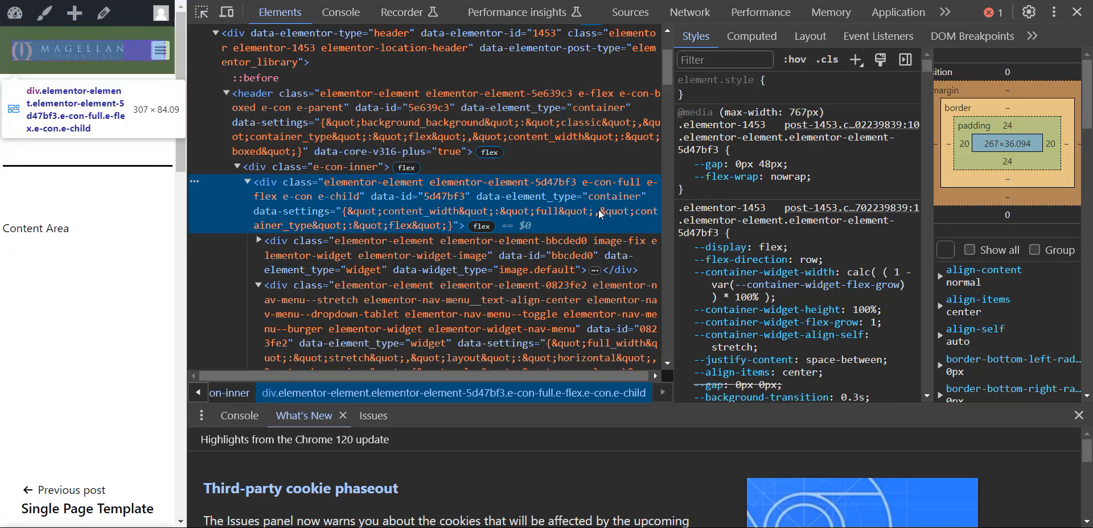
Temporarily change the inner header container's --padding-inline-end and --padding-inline-start to 5% in its live styles.
scroll(774, 233, "down", 3)
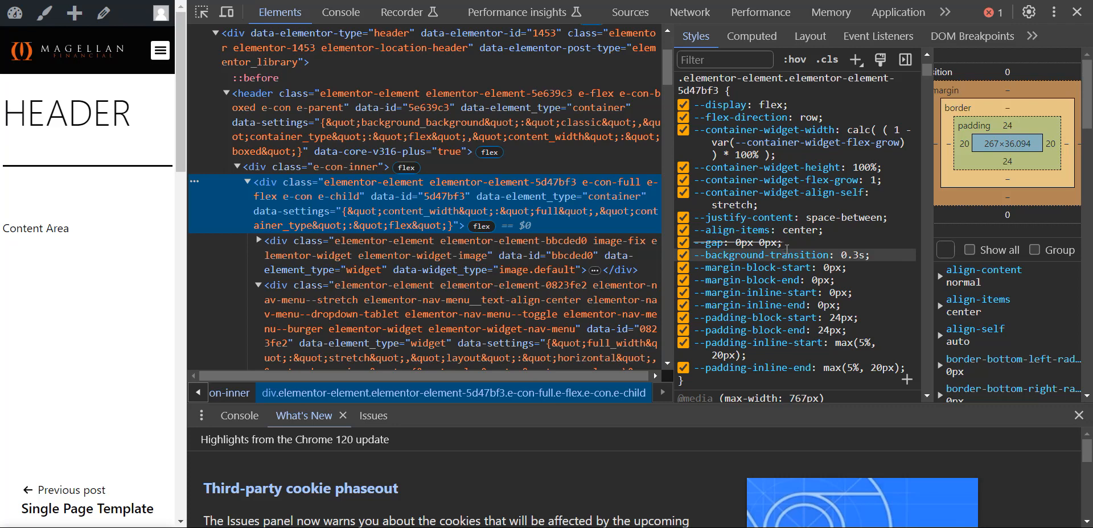
scroll(854, 296, "down", 1)
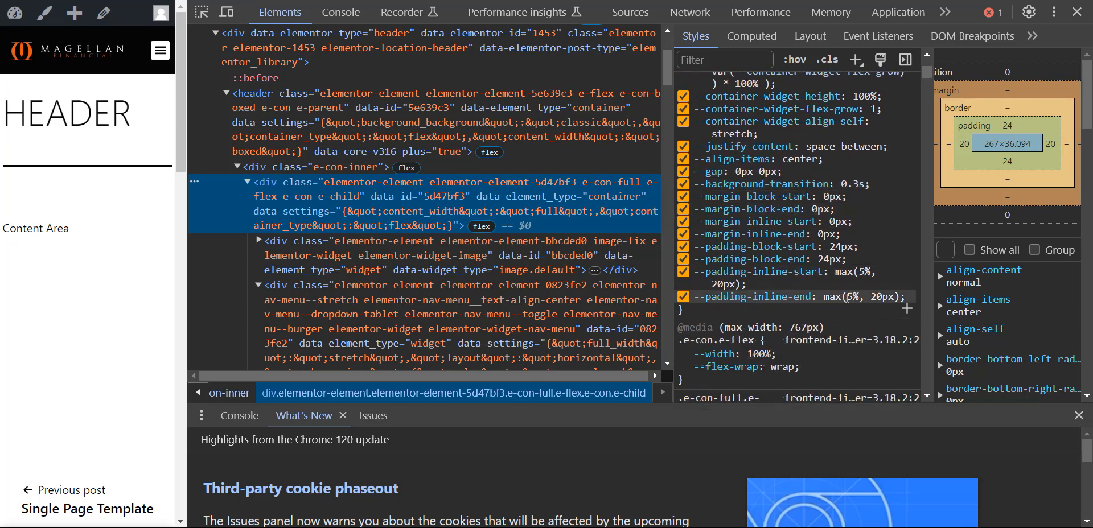
left_click(846, 297)
type("5%")
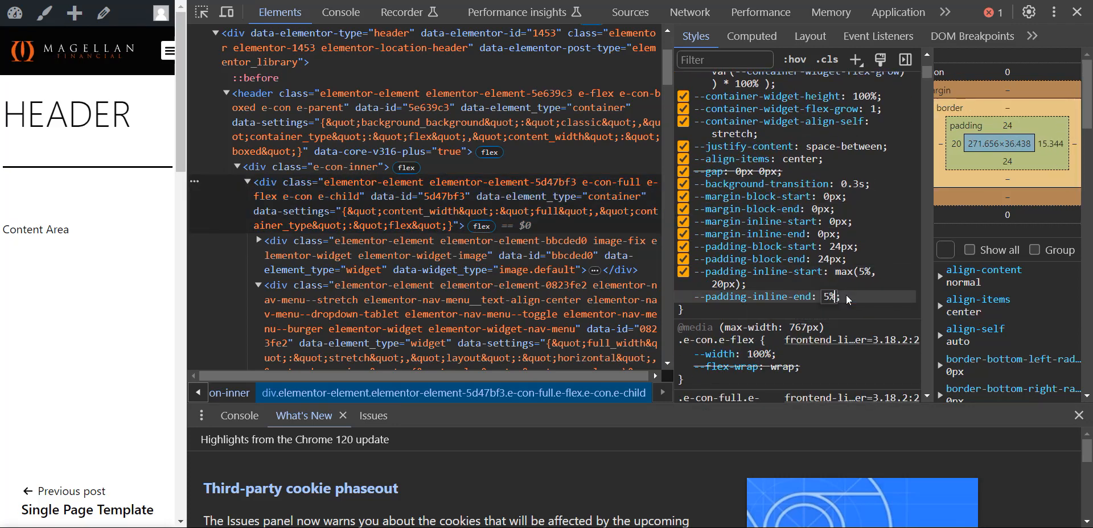
left_click(851, 299)
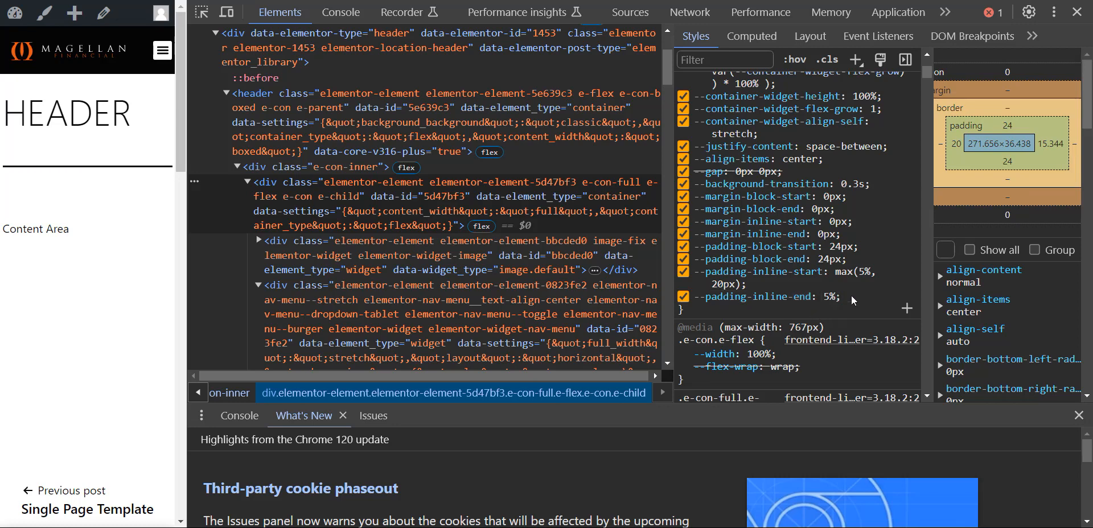
left_click(857, 274)
type("5%")
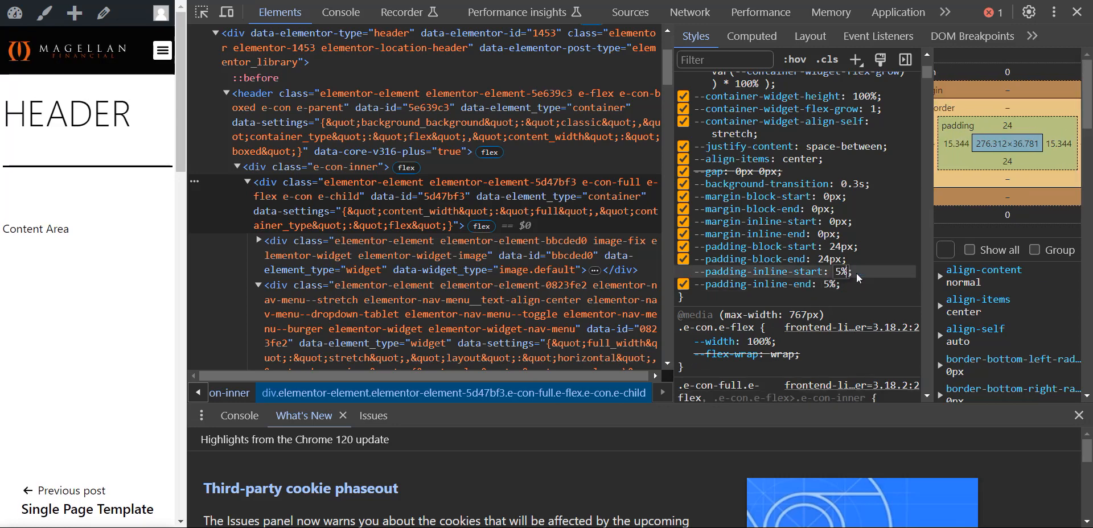
key("Return")
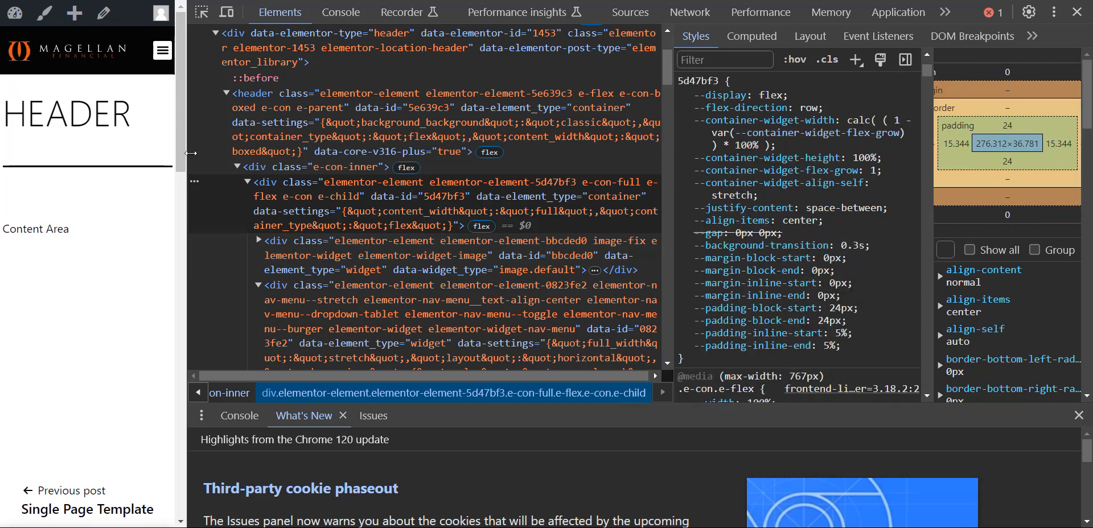
Narrow the live page to about 280 px and inspect the inner header container's side padding again.
left_click_drag(191, 153, 163, 153)
mouse_move(103, 41)
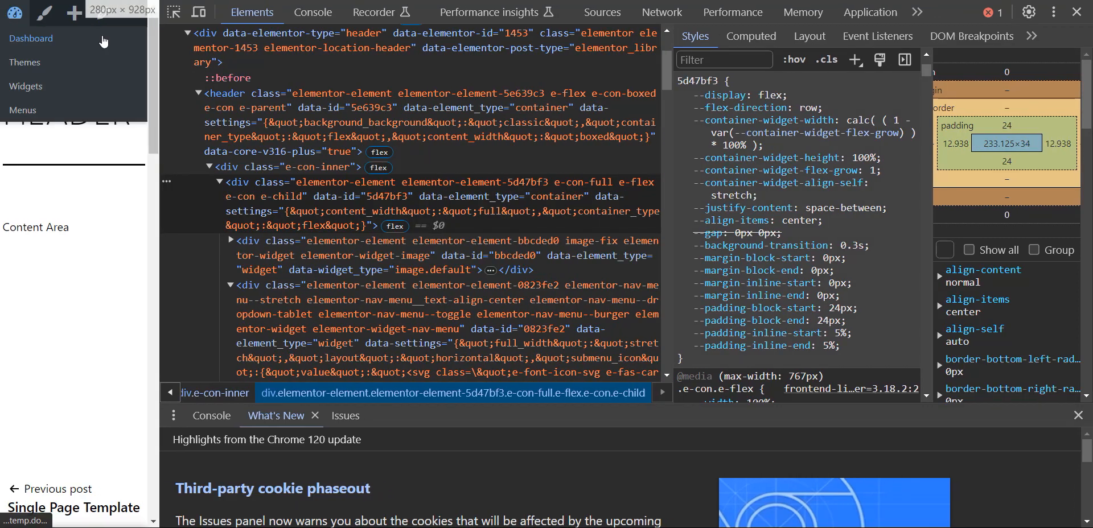
left_click(173, 12)
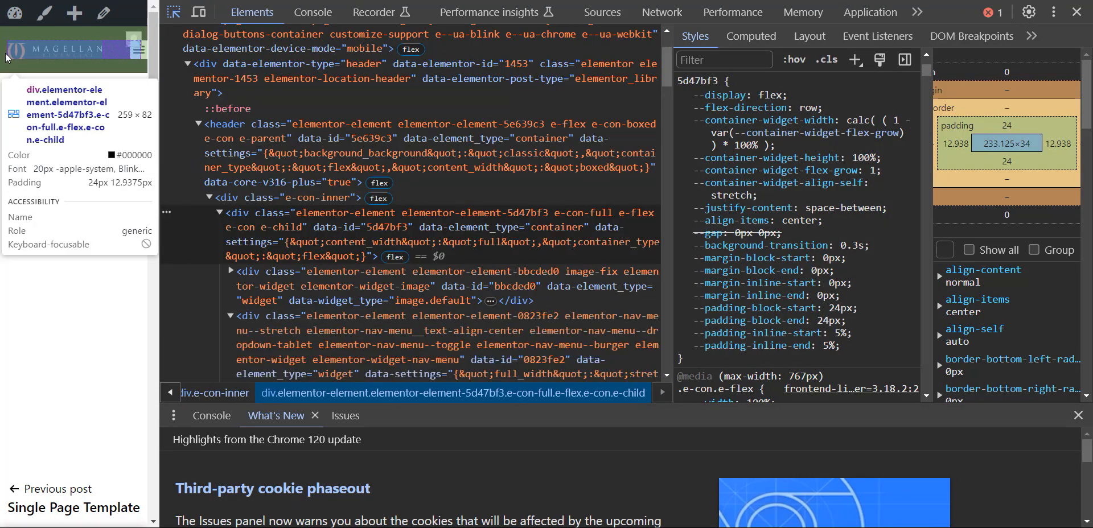
left_click(7, 57)
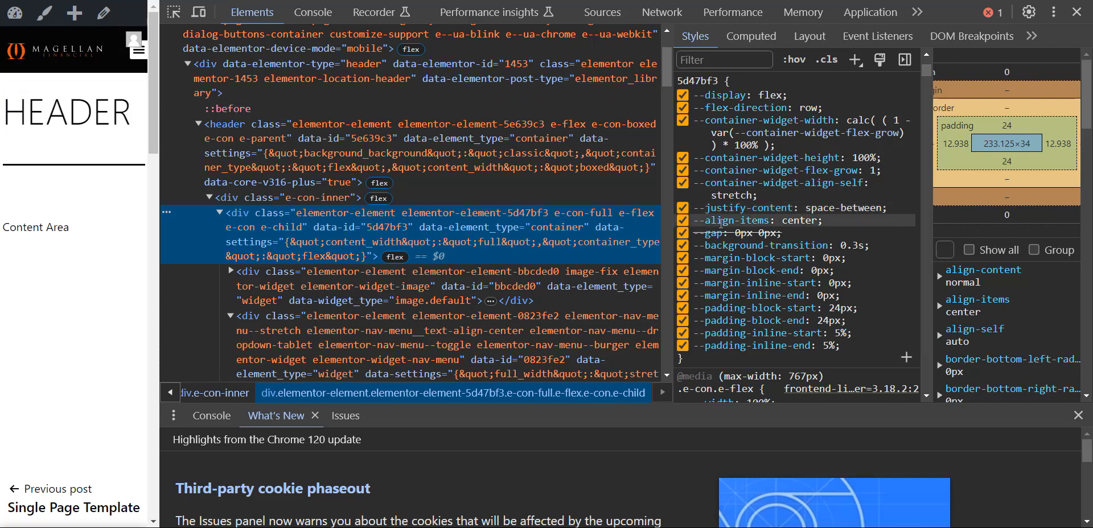
Restore the inner header container's --padding-inline-start and --padding-inline-end to max(5%, 20px) in its live styles.
left_click(841, 333)
type("max(")
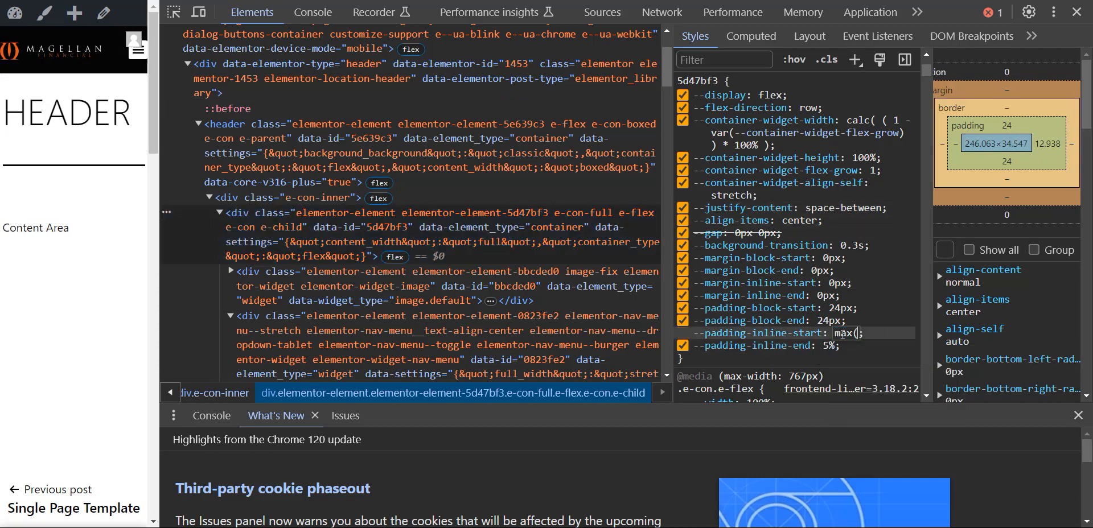
type("5%, 20px")
left_click(831, 359)
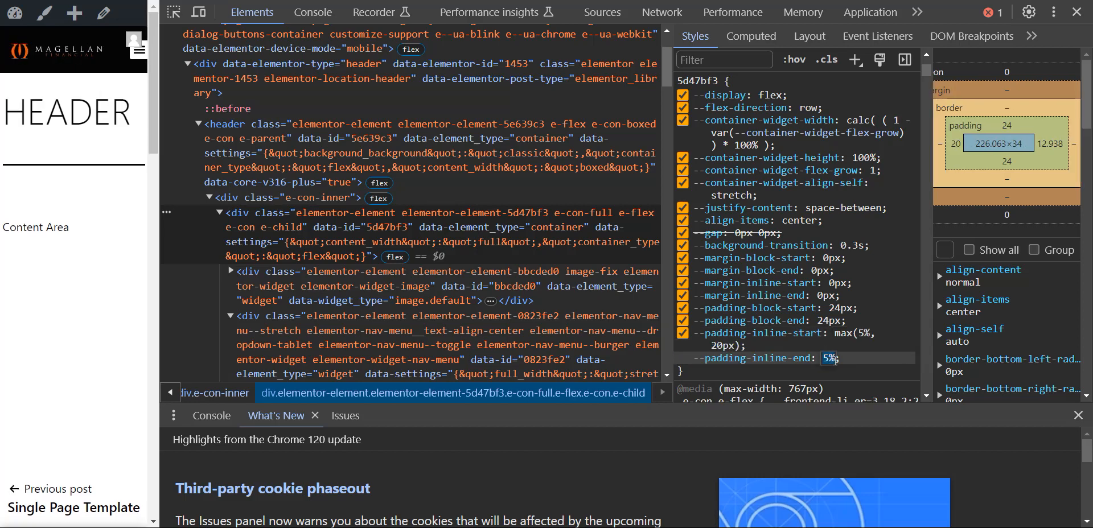
type("max(")
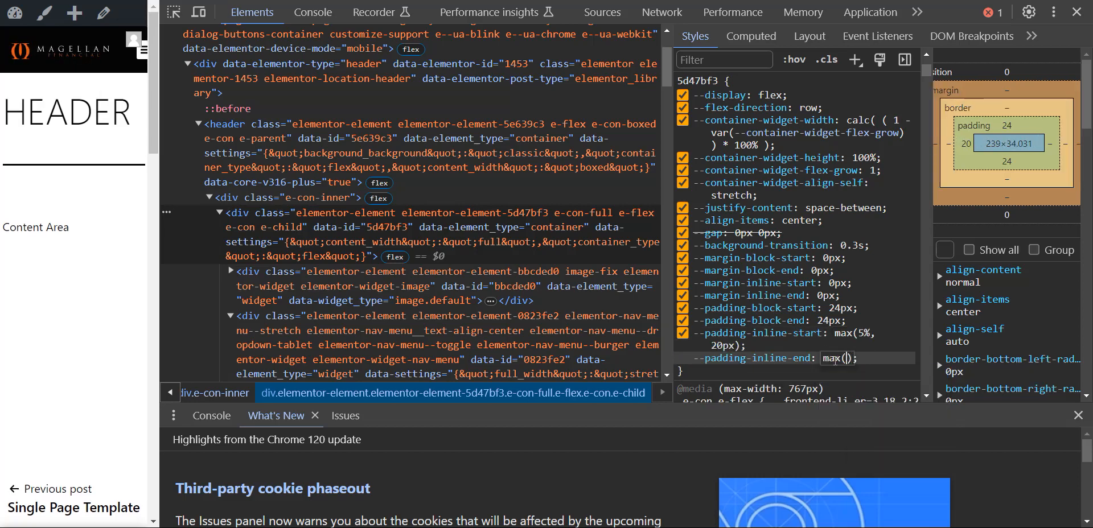
type("5%, 20px")
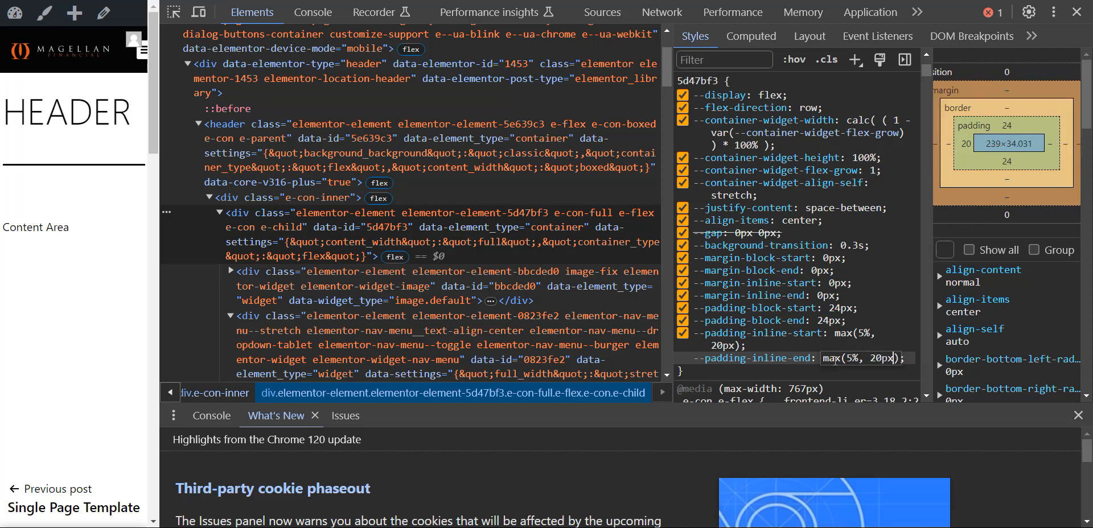
key("Return")
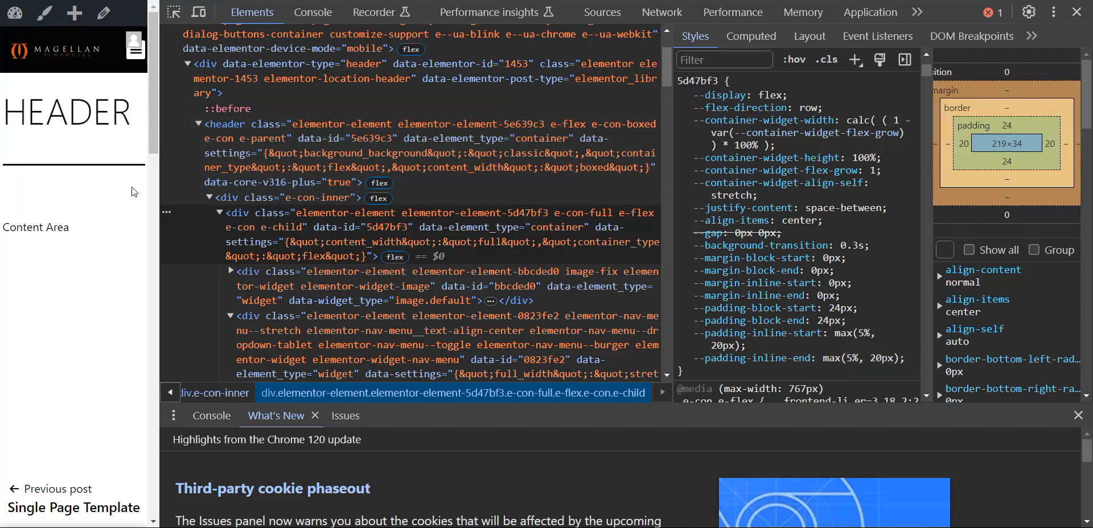
Widen the live page to check the desktop header, close the developer tools and show the editor's desktop view.
left_click_drag(161, 178, 658, 76)
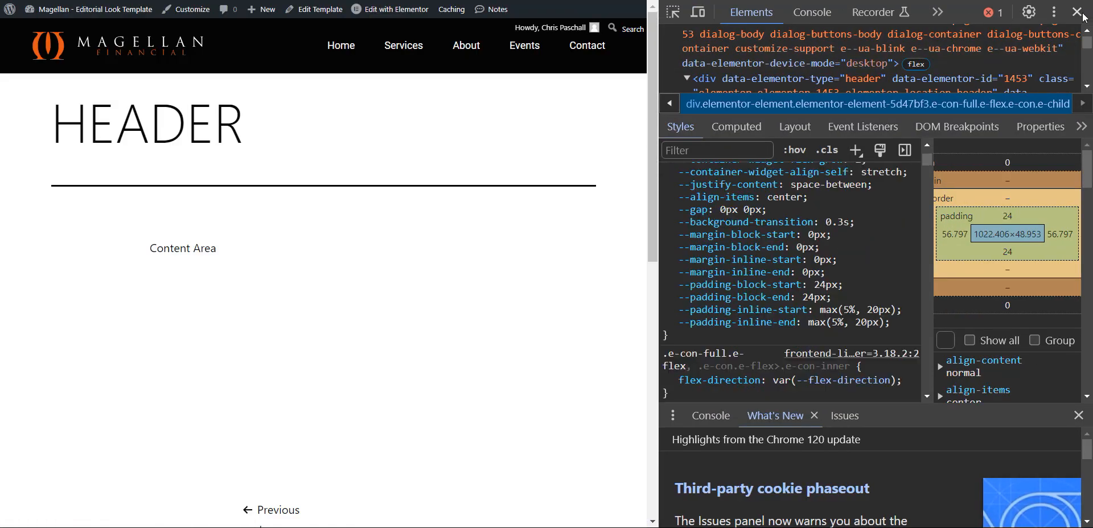
left_click(1076, 12)
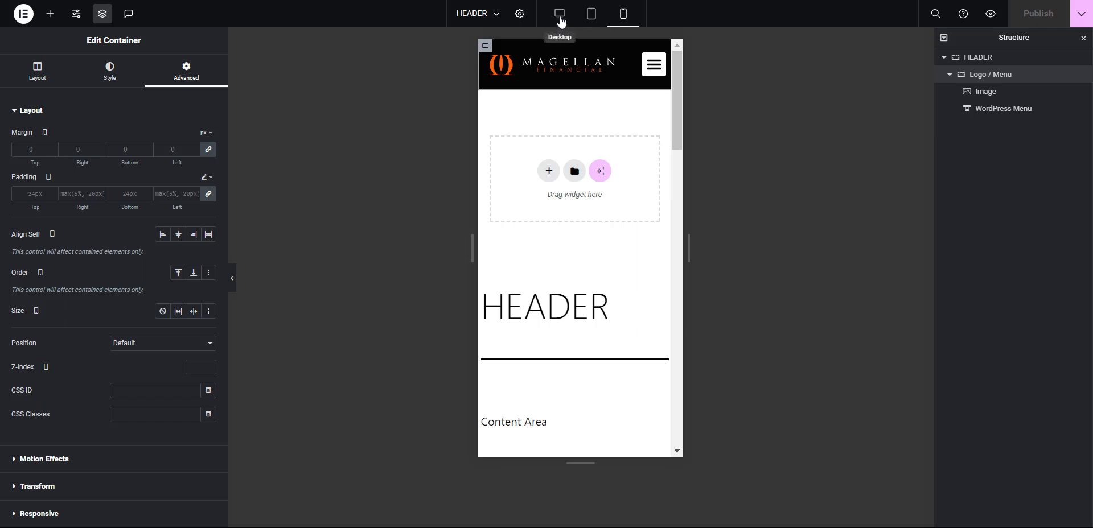
left_click(560, 17)
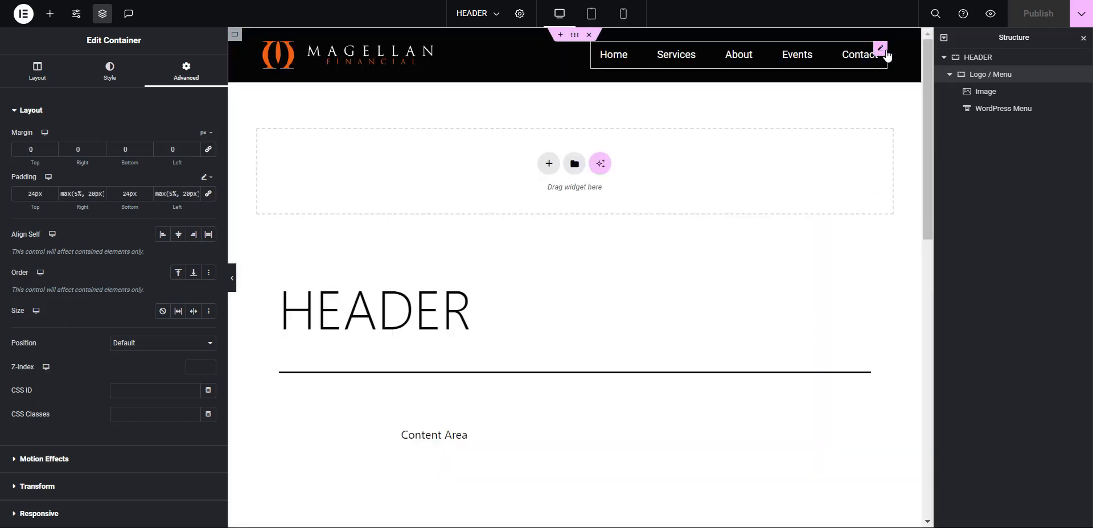
Give the header's logo image a custom width of 300 px in the desktop view.
left_click(428, 50)
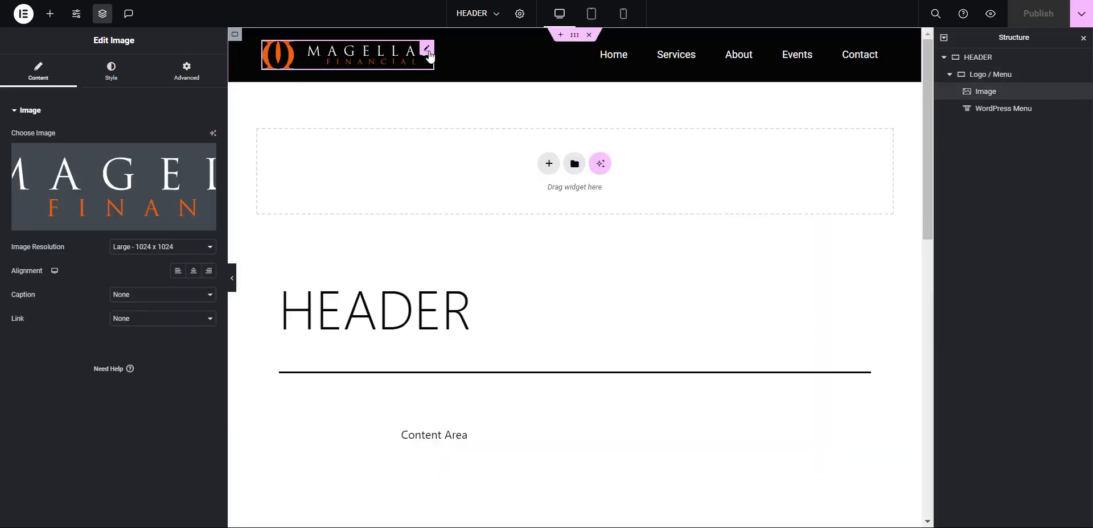
left_click(187, 71)
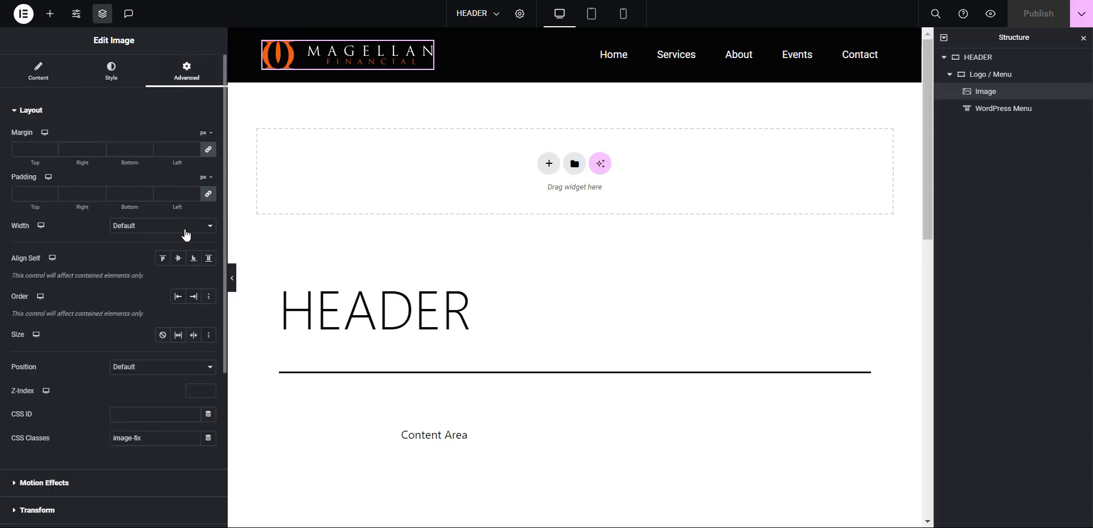
left_click(185, 226)
left_click(187, 265)
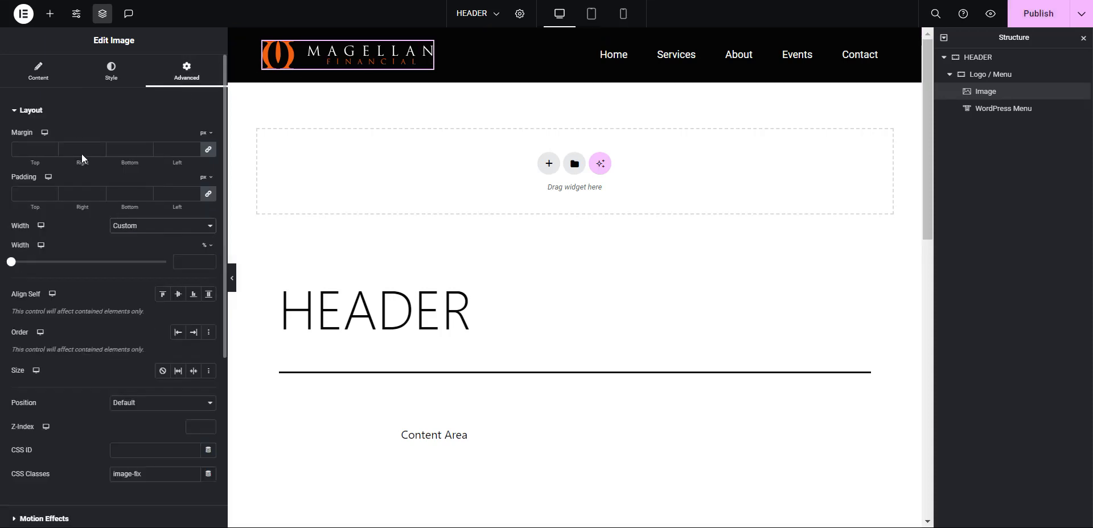
left_click(207, 250)
left_click(206, 246)
left_click(186, 261)
type("300")
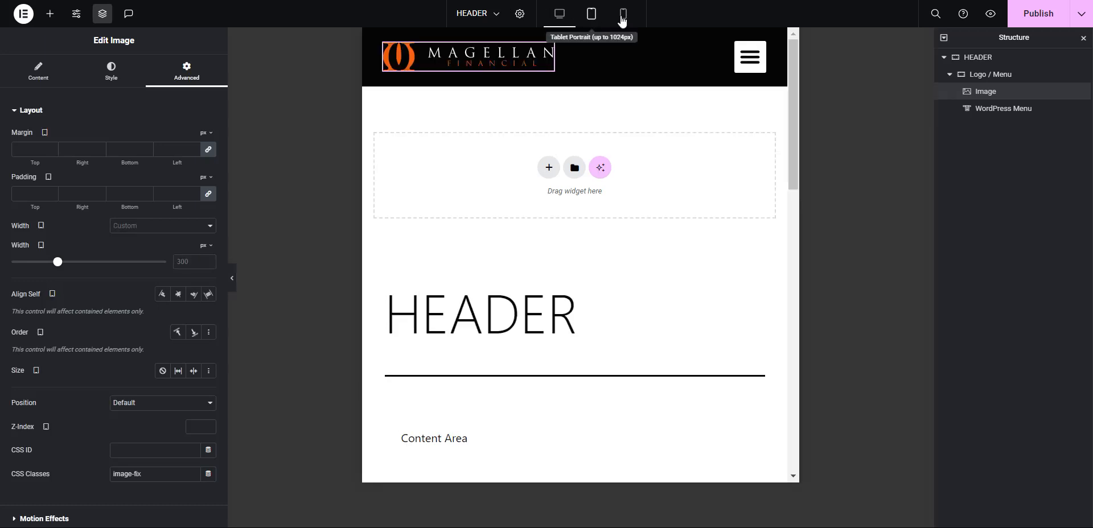
Set the logo image's mobile flex size to None and its desktop width to the custom expression min(300px, 66%).
left_click(623, 15)
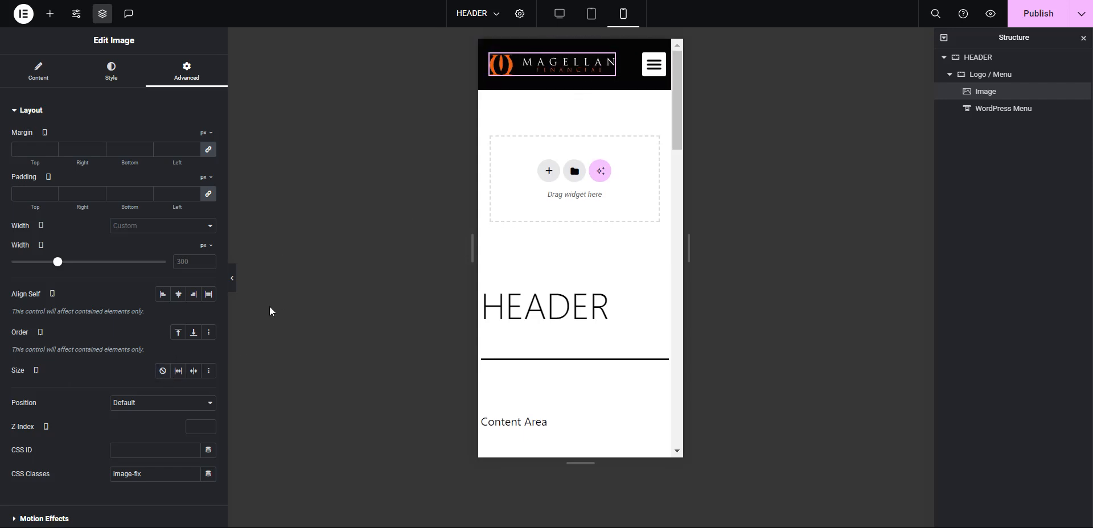
left_click(163, 370)
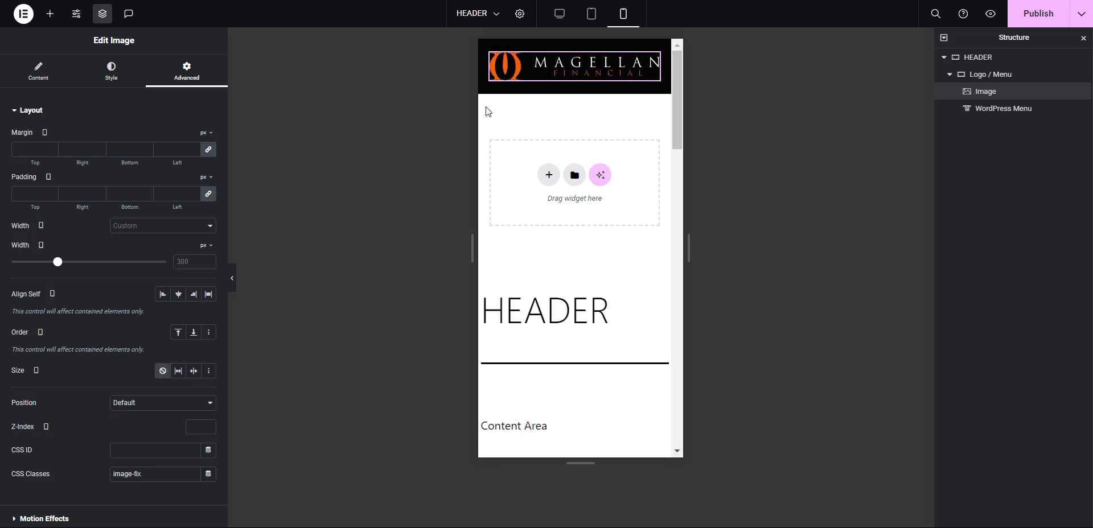
left_click(558, 19)
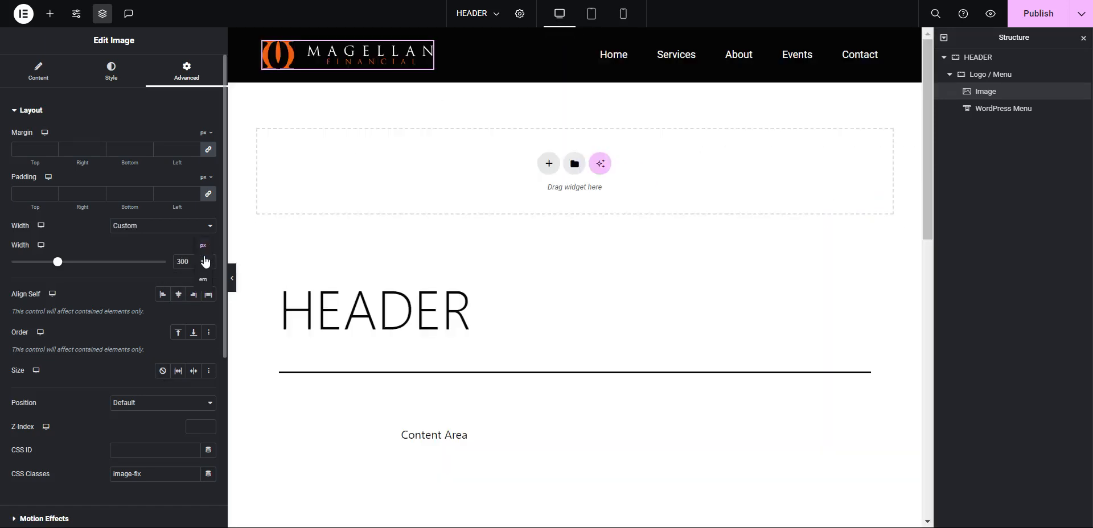
left_click(202, 329)
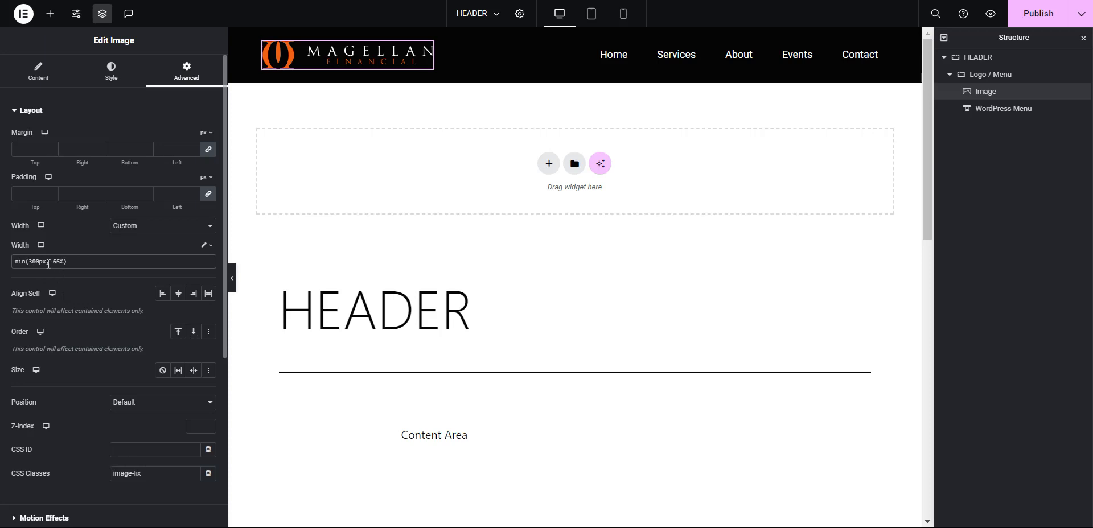
Compare the logo's width in the tablet view and a slightly widened mobile preview, then return to the desktop view.
left_click(592, 16)
left_click(614, 20)
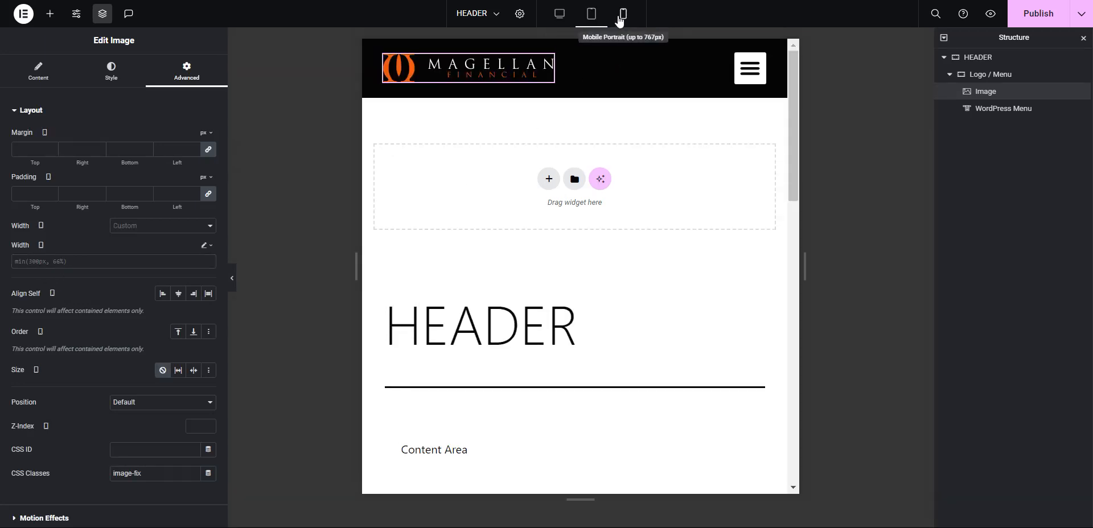
mouse_move(686, 251)
left_mouse_down()
mouse_move(749, 254)
mouse_move(690, 258)
left_mouse_up()
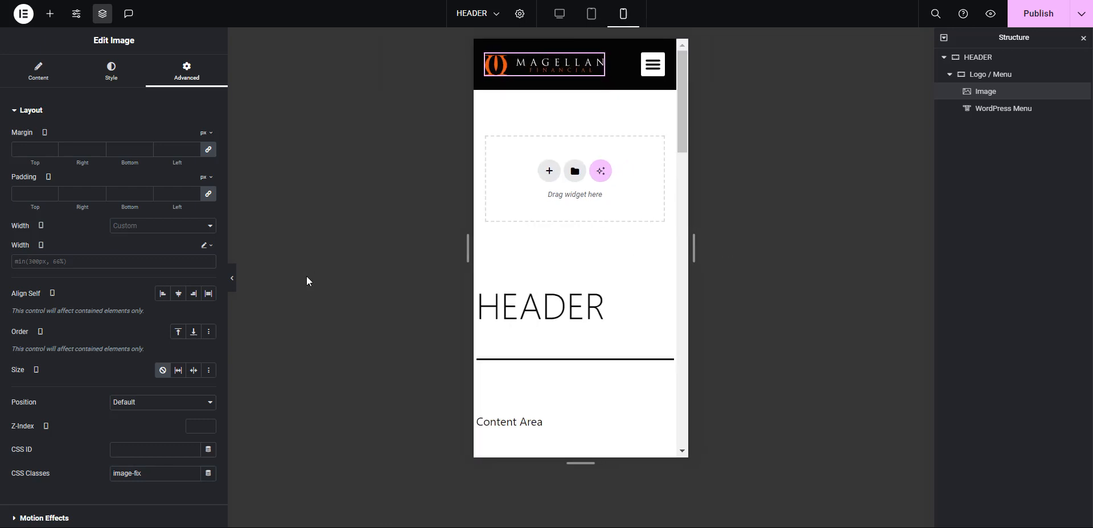
left_click(559, 17)
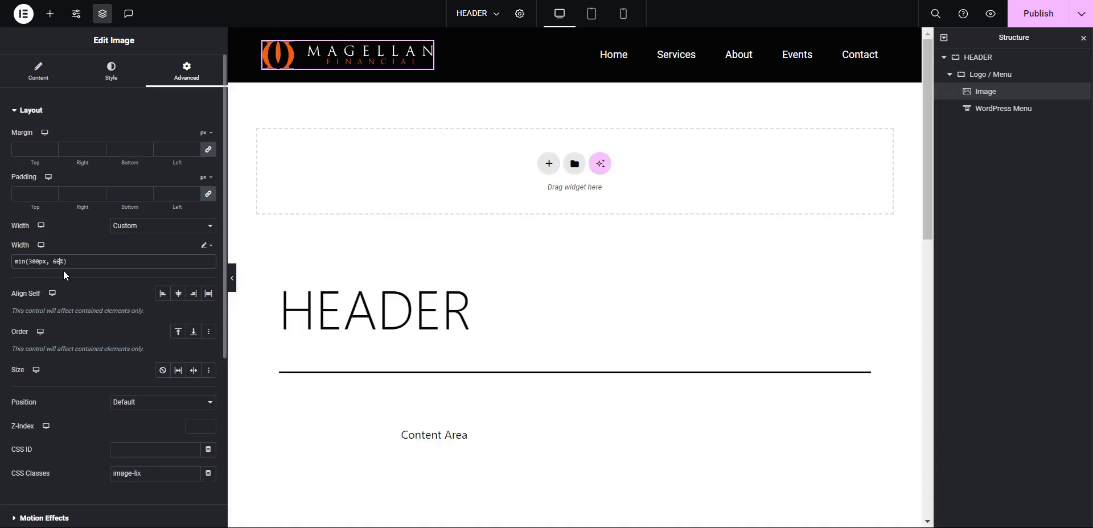
Try the logo image's desktop width as min(300px, 75%), compare it in the tablet and widened mobile previews, and return to desktop view.
type("75")
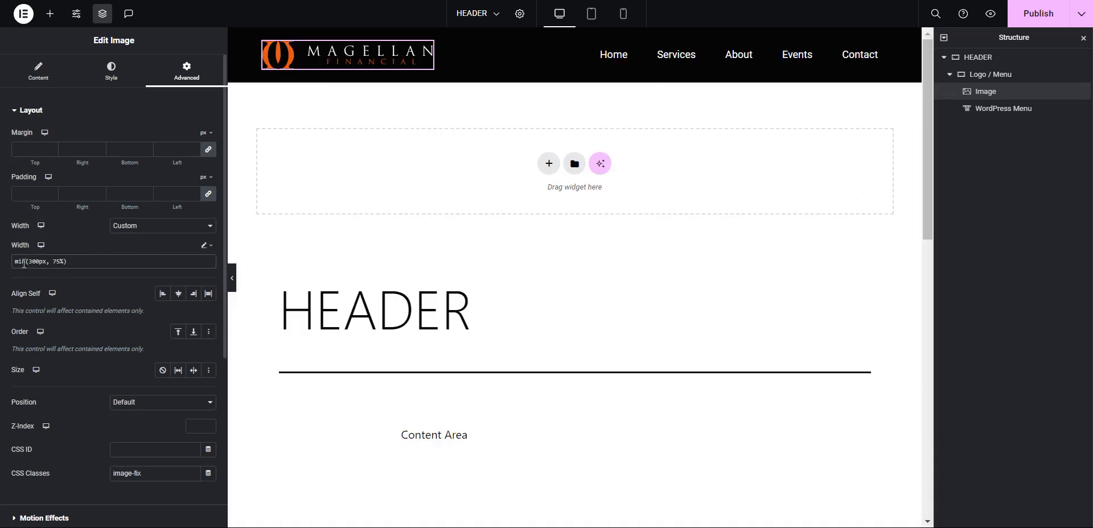
left_click(591, 14)
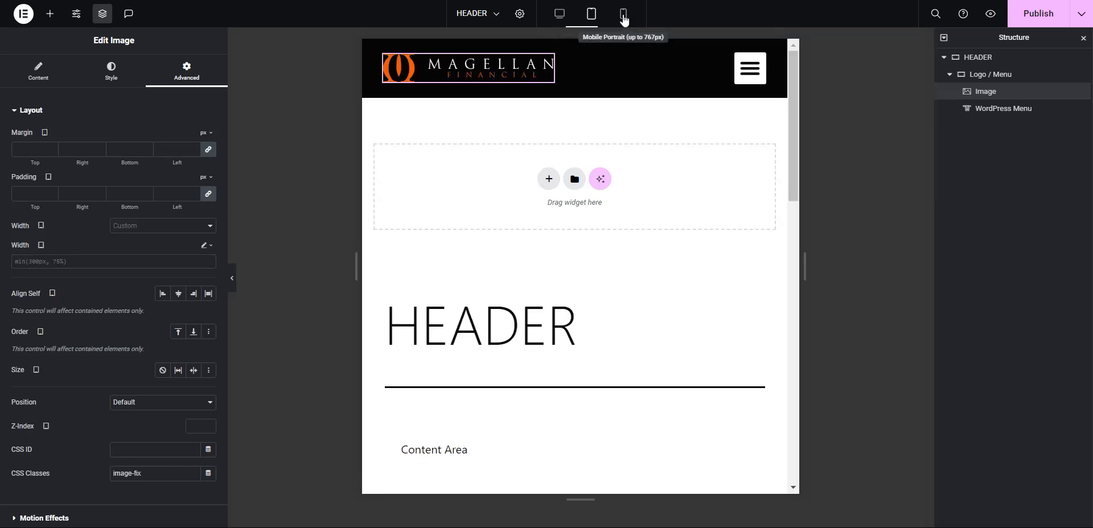
left_click_drag(695, 150, 920, 215)
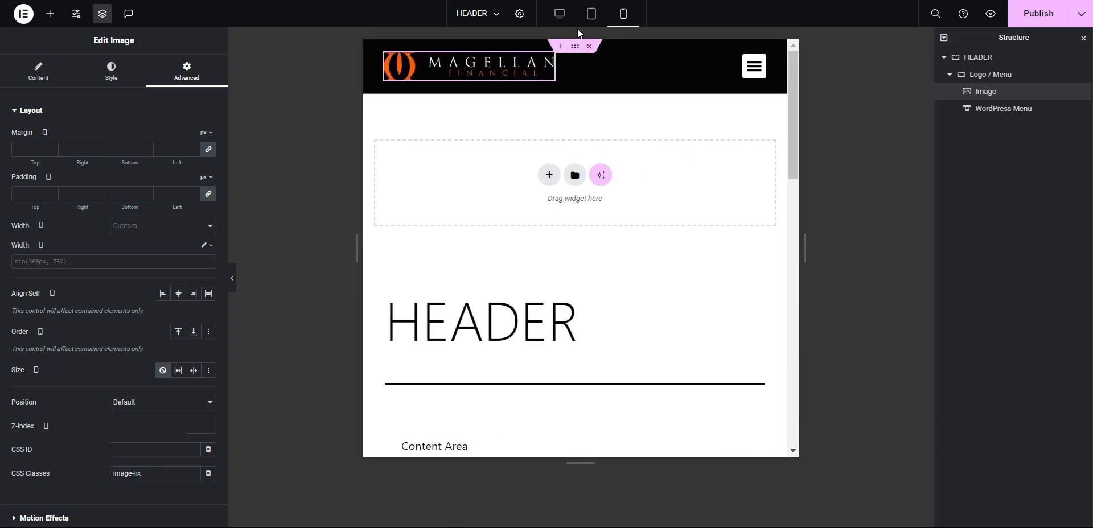
left_click(558, 15)
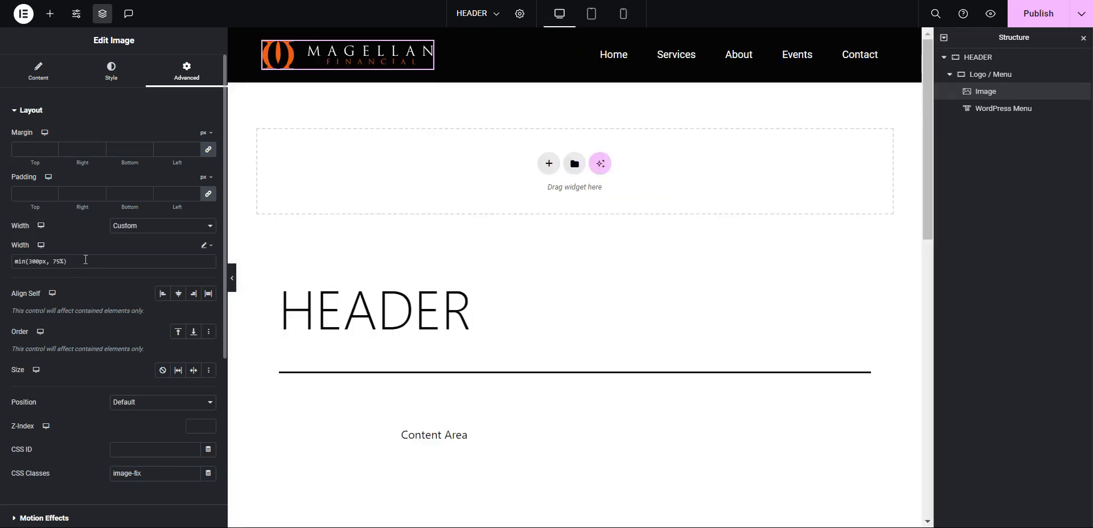
Set the logo image's desktop width to 300 px, check it in a widened mobile preview and return to the desktop view.
left_click(206, 246)
left_click(208, 256)
type("300")
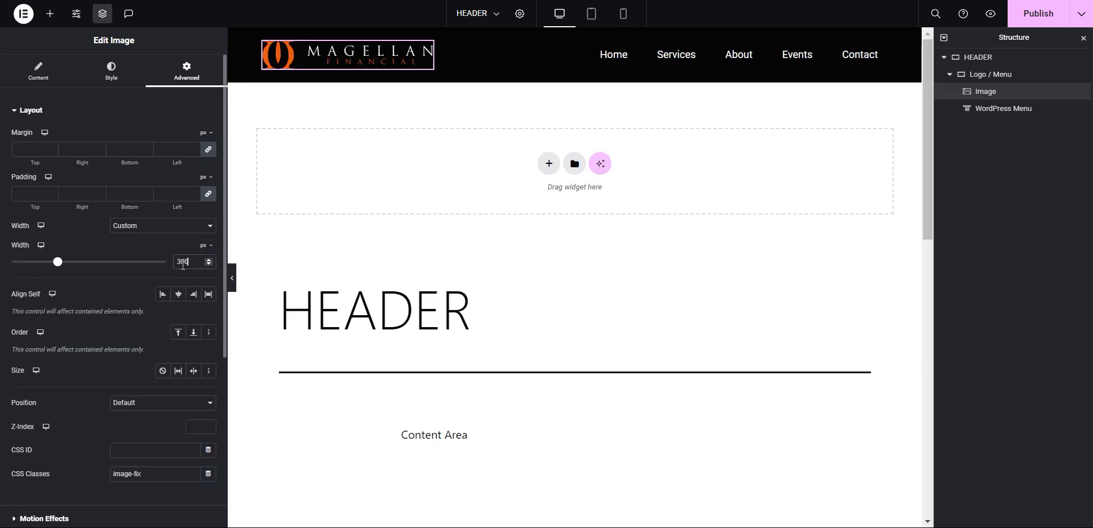
left_click(623, 15)
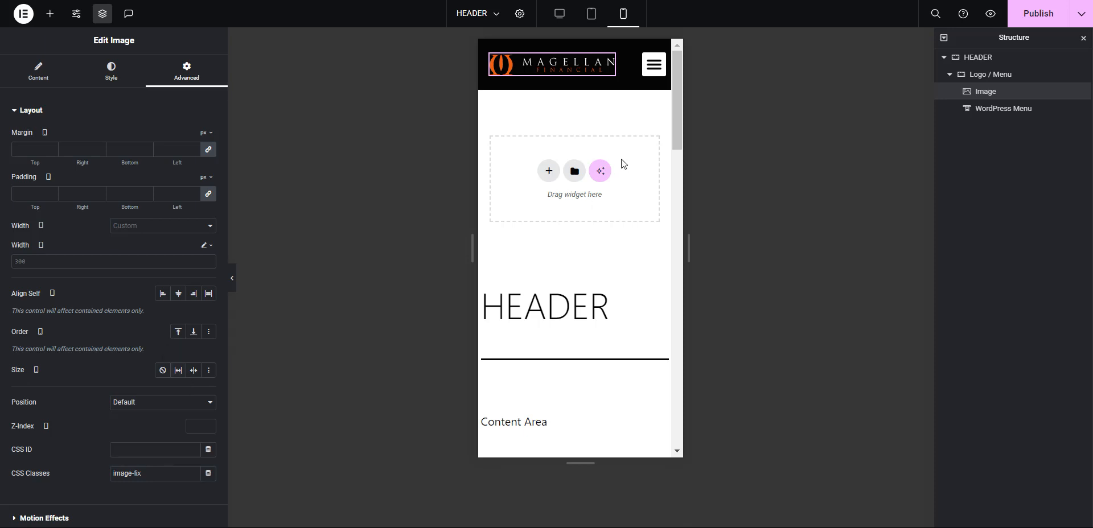
left_click_drag(691, 240, 785, 248)
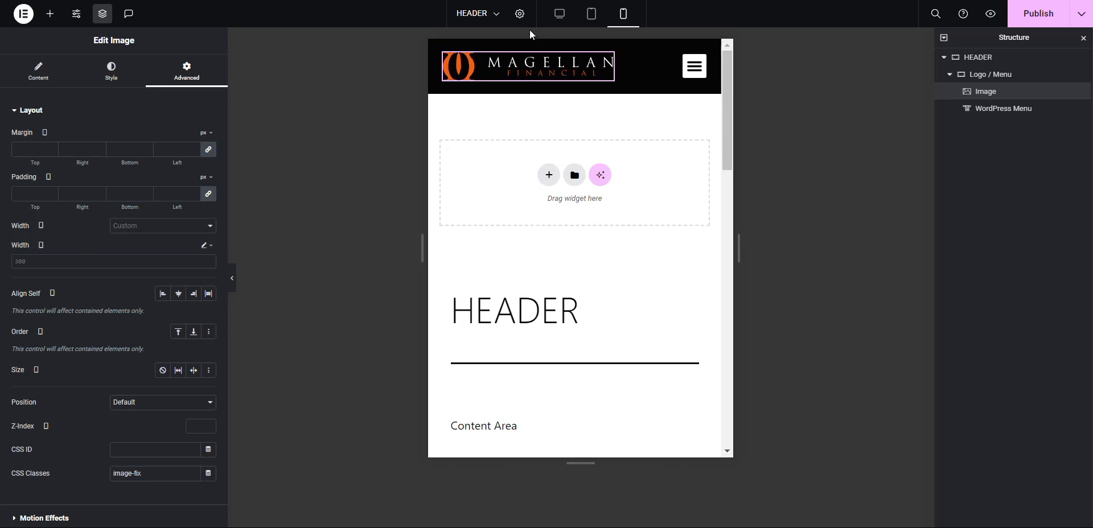
left_click(564, 17)
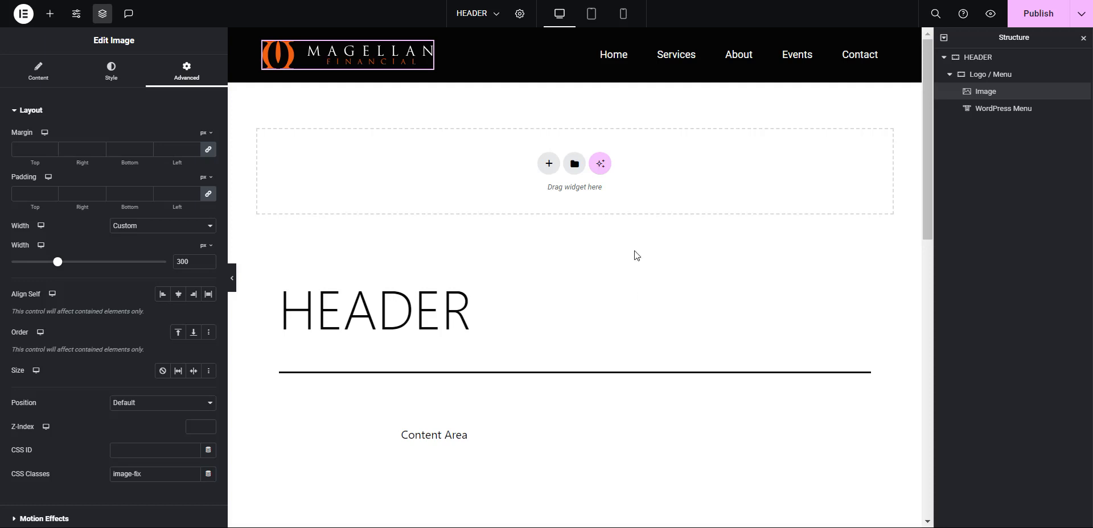
Make the outer HEADER container sticky to the top through its motion effects.
scroll(637, 256, "down", 5)
scroll(637, 256, "up", 5)
left_click(991, 72)
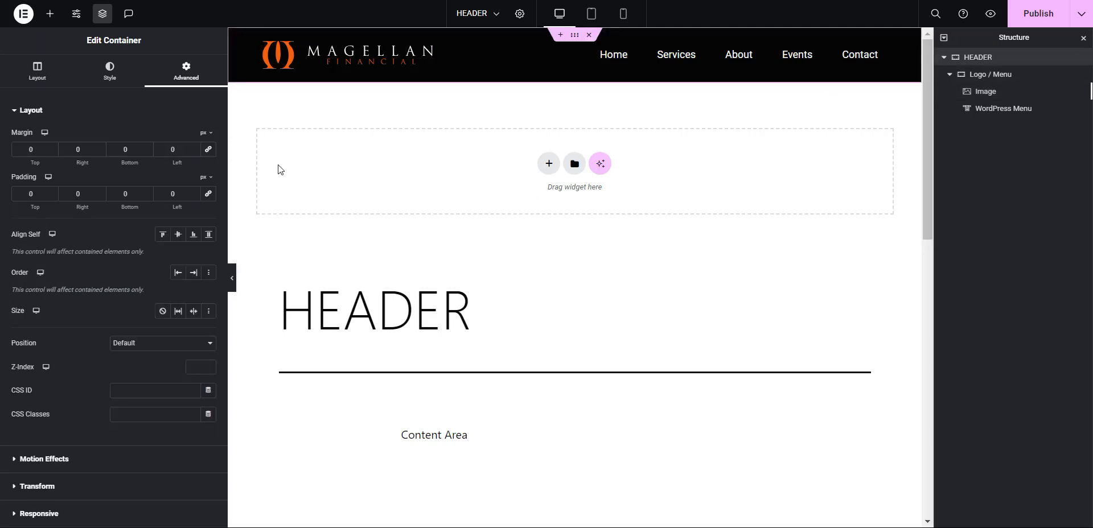
left_click(73, 459)
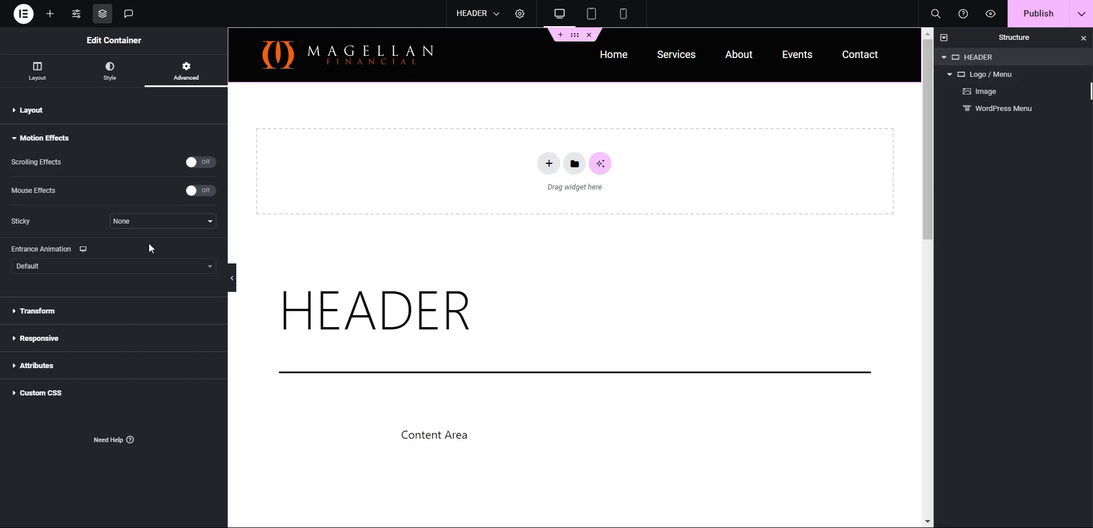
left_click(37, 70)
left_click(186, 72)
scroll(125, 358, "down", 3)
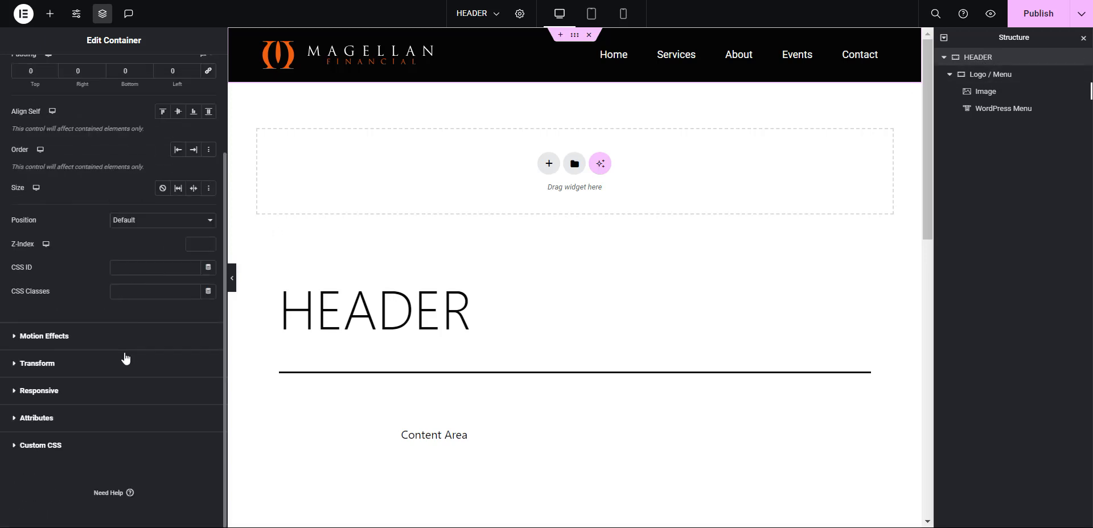
left_click(124, 344)
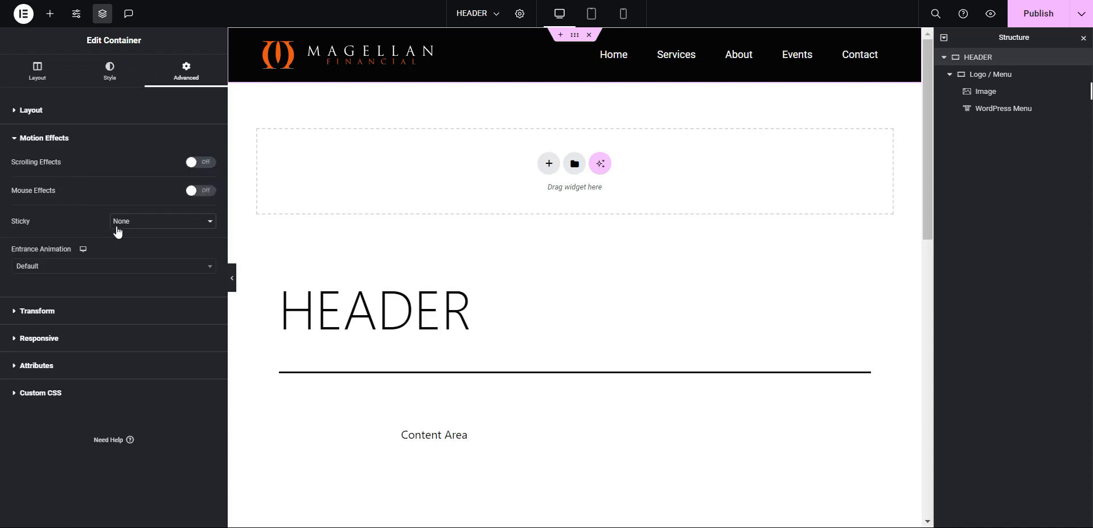
left_click(125, 227)
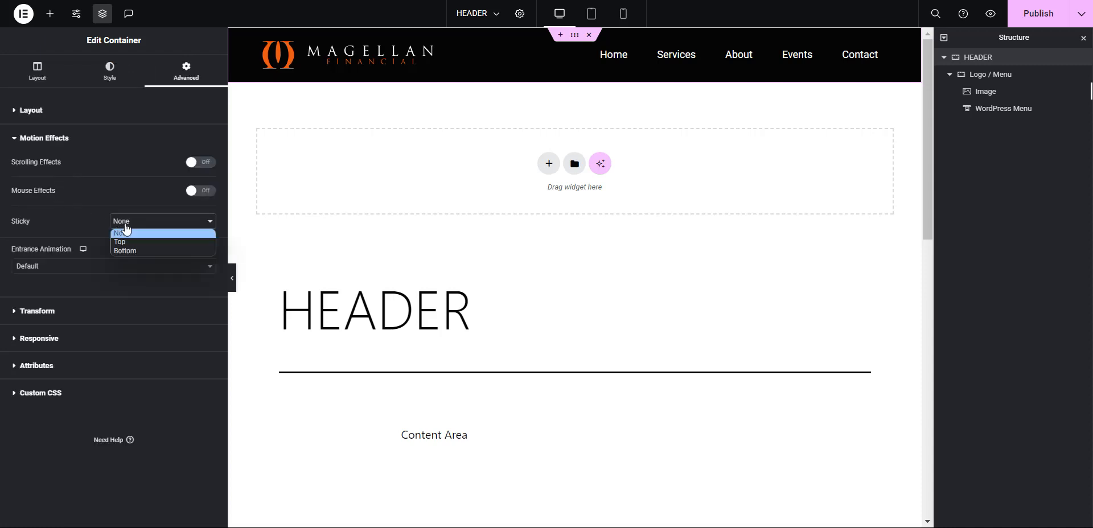
left_click(129, 236)
Examine how the sticky header behaves during scrolling in the editor canvas and on the live page.
scroll(343, 165, "down", 4)
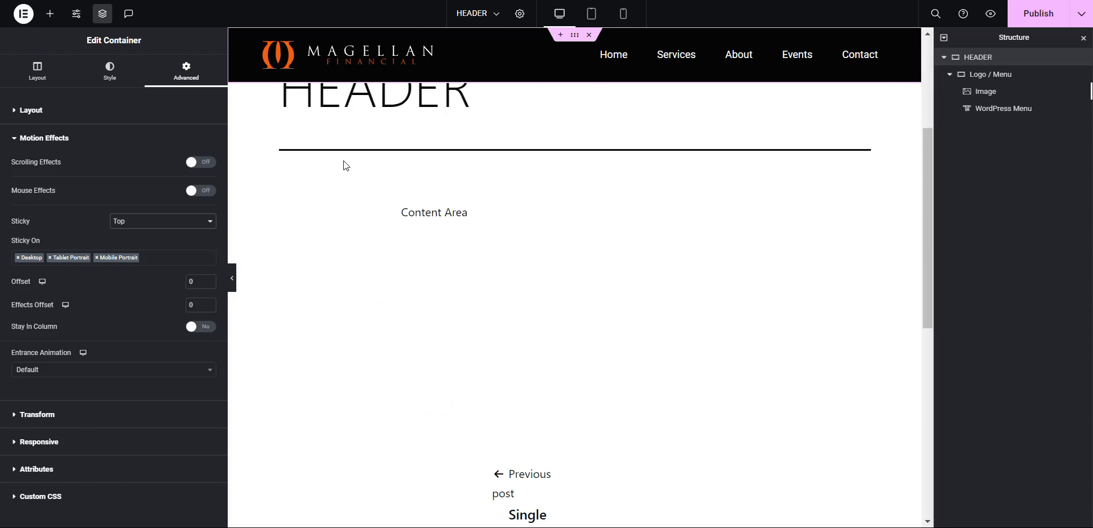
scroll(341, 166, "up", 4)
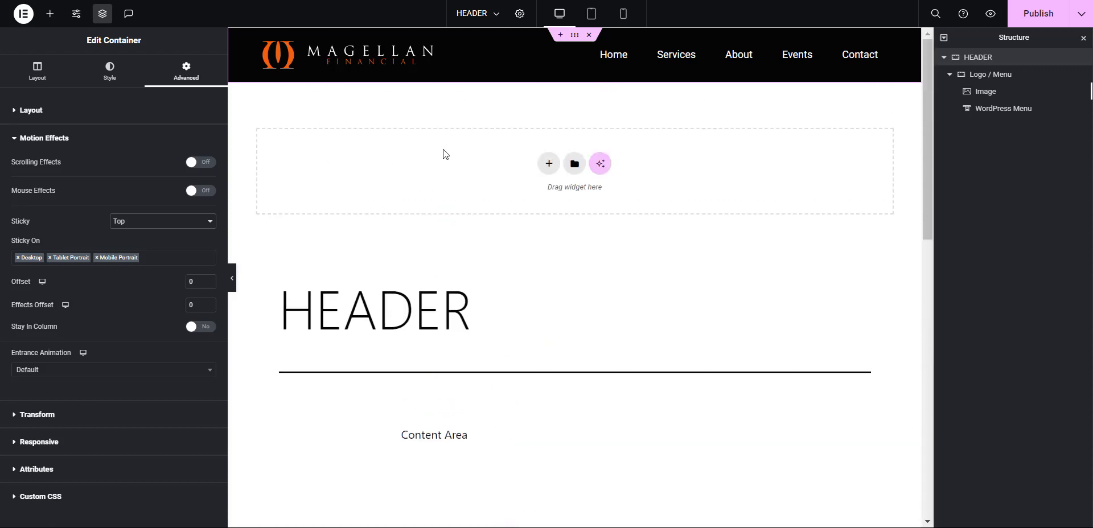
scroll(492, 188, "down", 8)
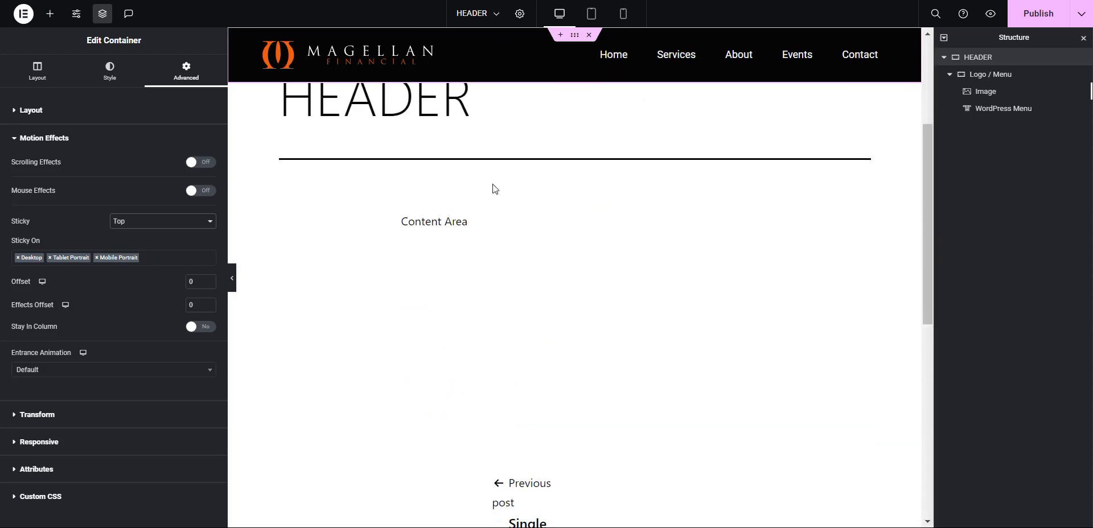
scroll(472, 177, "up", 4)
scroll(472, 175, "up", 3)
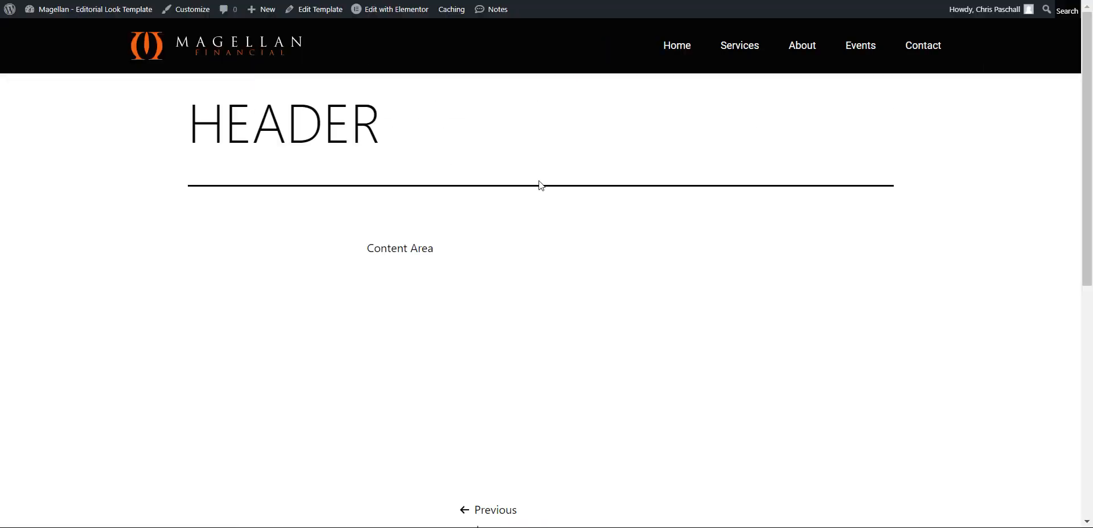
scroll(985, 220, "down", 5)
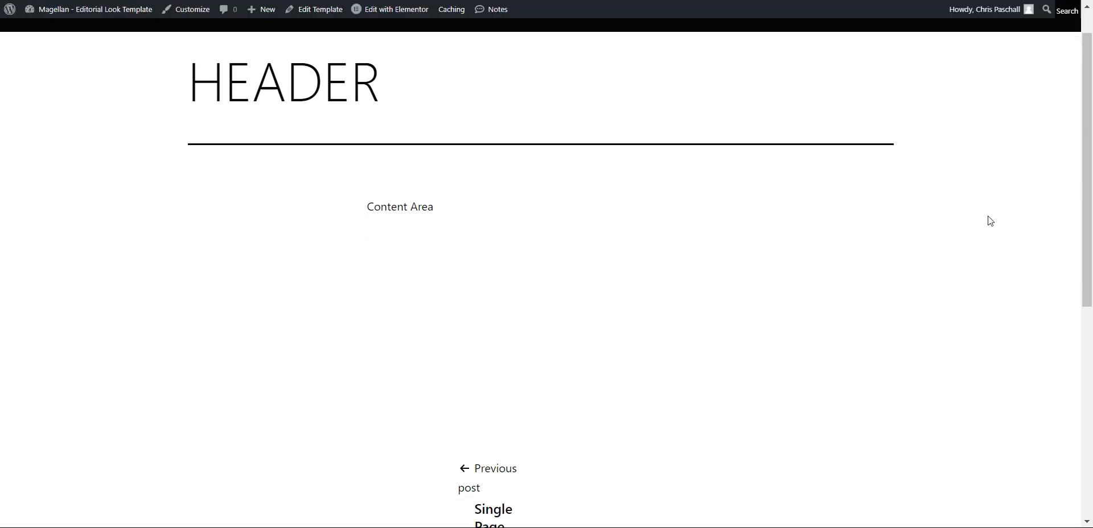
scroll(910, 220, "up", 5)
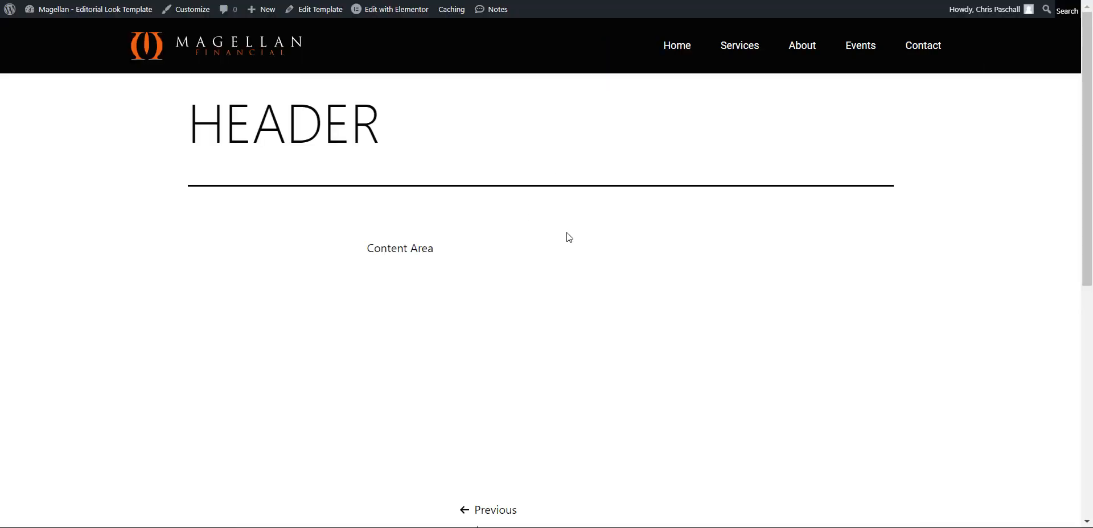
scroll(569, 237, "down", 4)
scroll(568, 237, "up", 4)
scroll(569, 237, "down", 4)
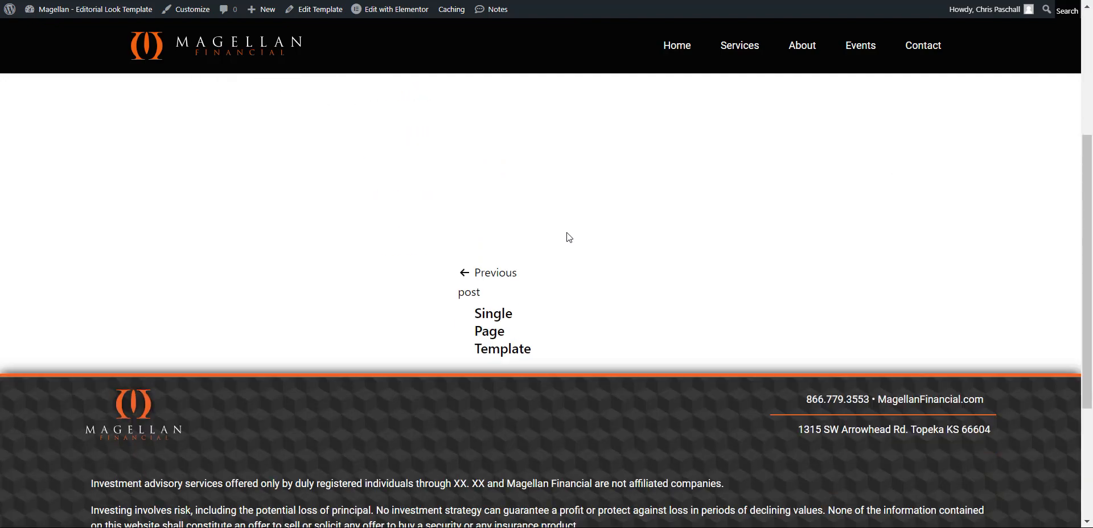
scroll(568, 237, "up", 4)
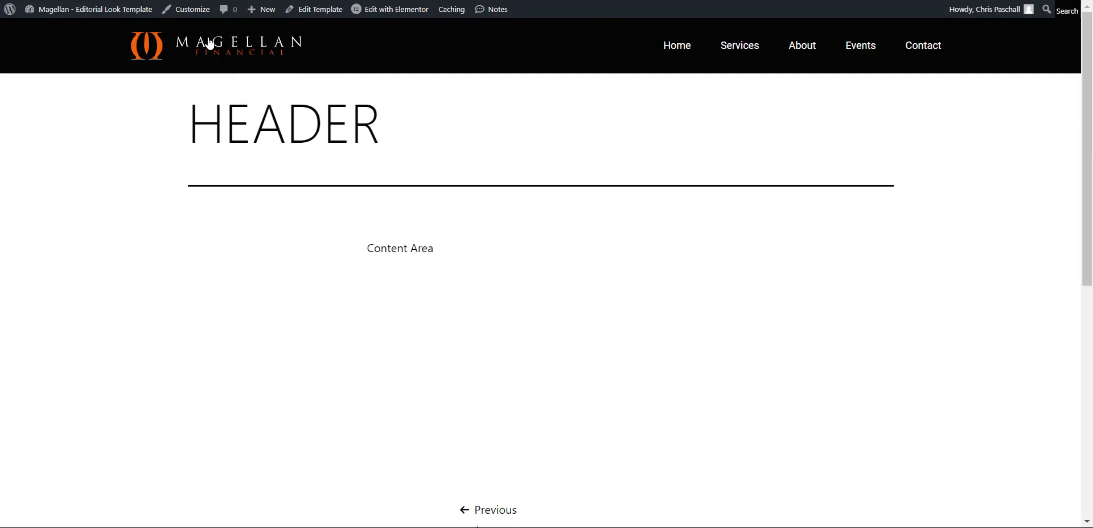